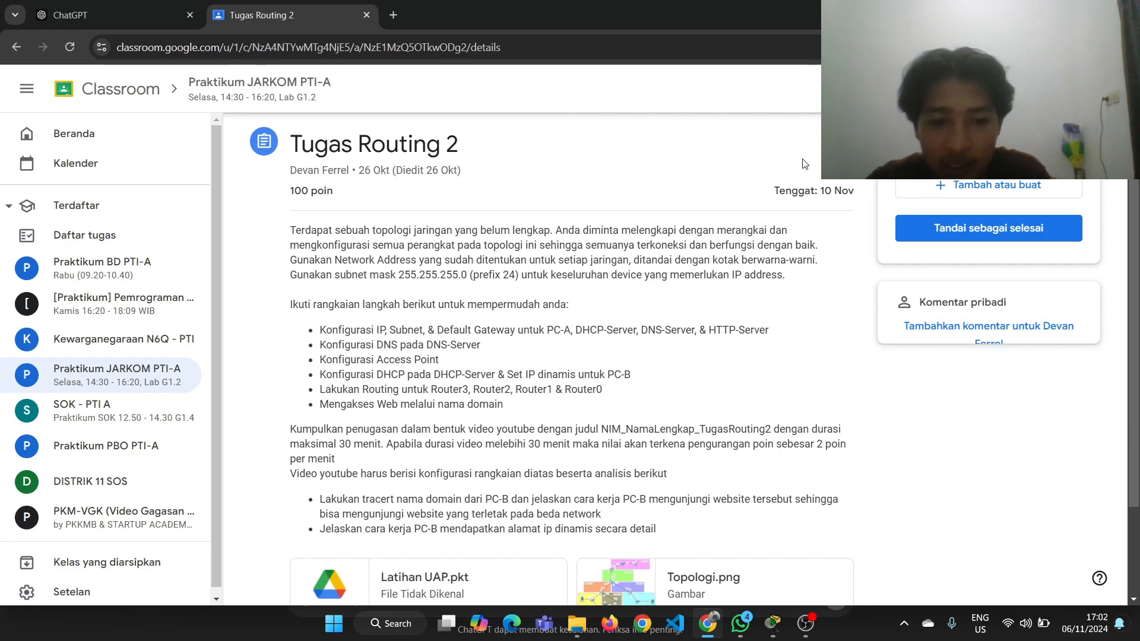
Review the Tugas Routing 2 assignment instructions and switch to the network topology in Cisco Packet Tracer
scroll(466, 477, down, 1)
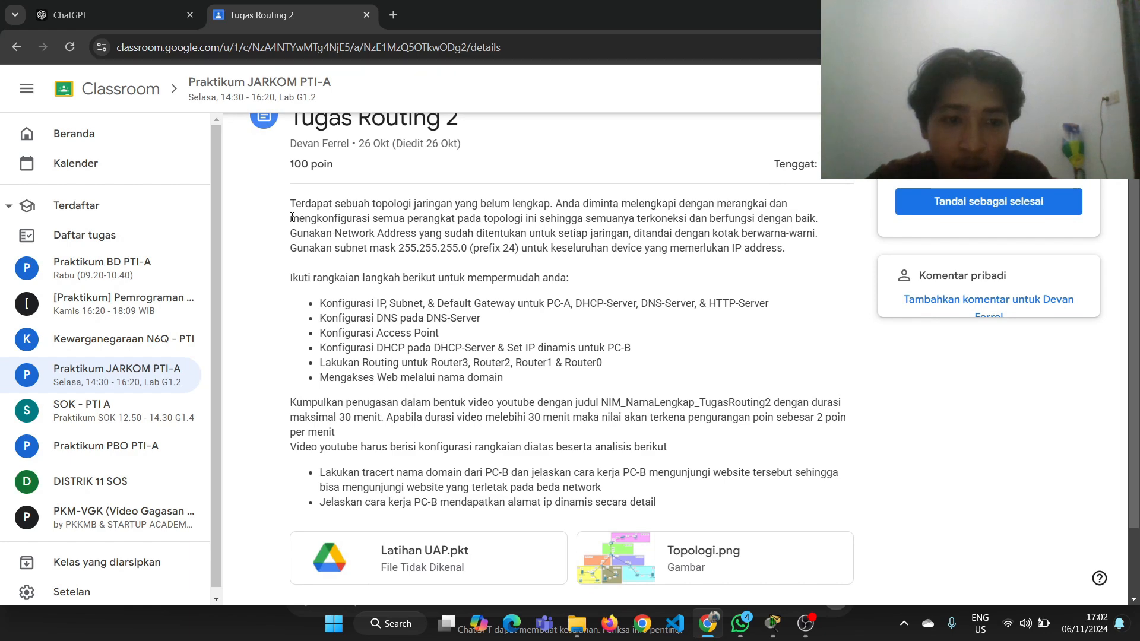
drag(292, 205, 447, 362)
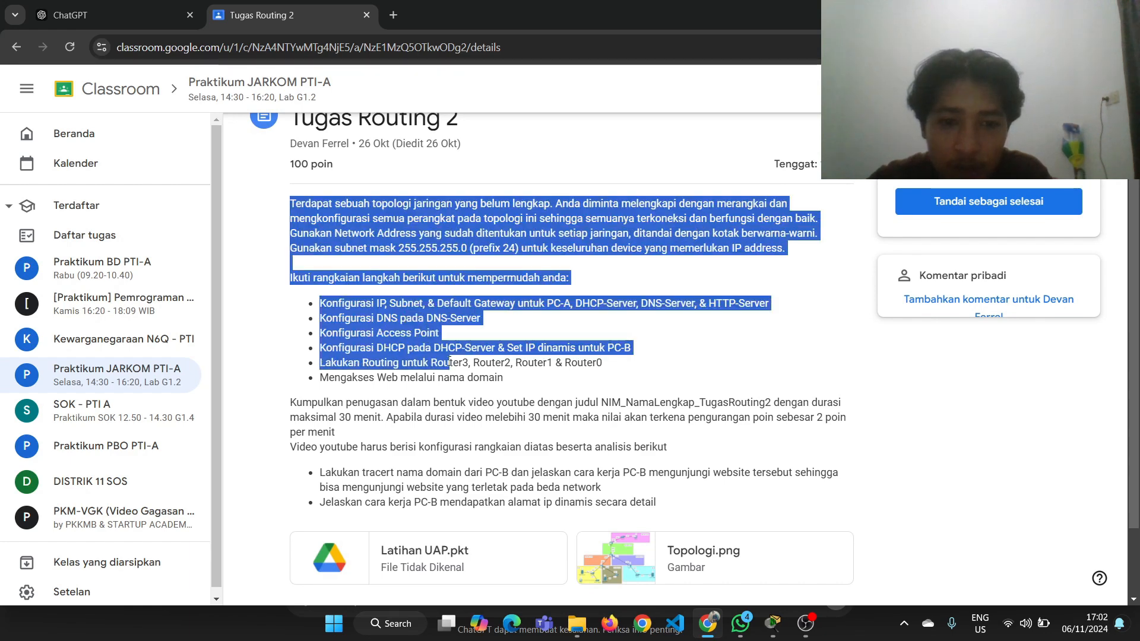
click(448, 362)
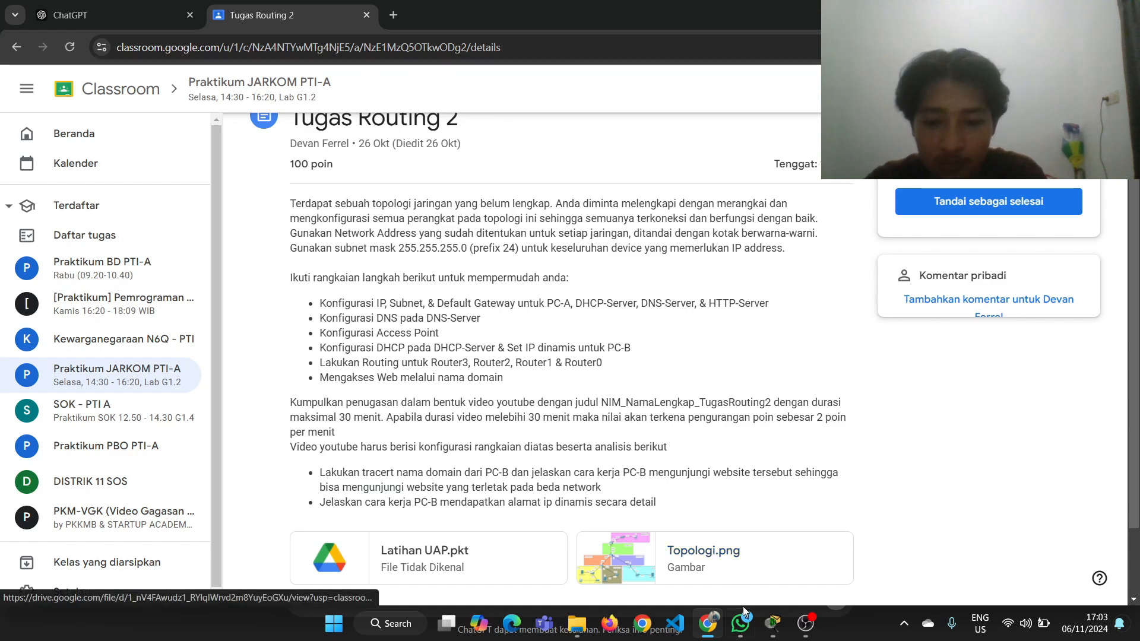
click(770, 624)
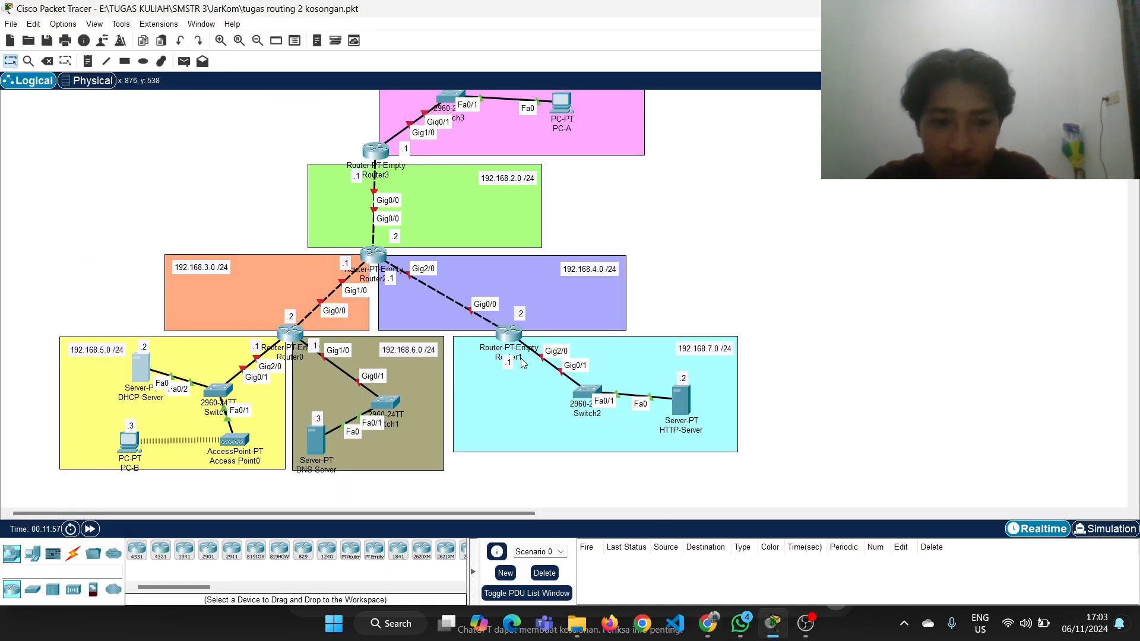
click(709, 623)
click(710, 623)
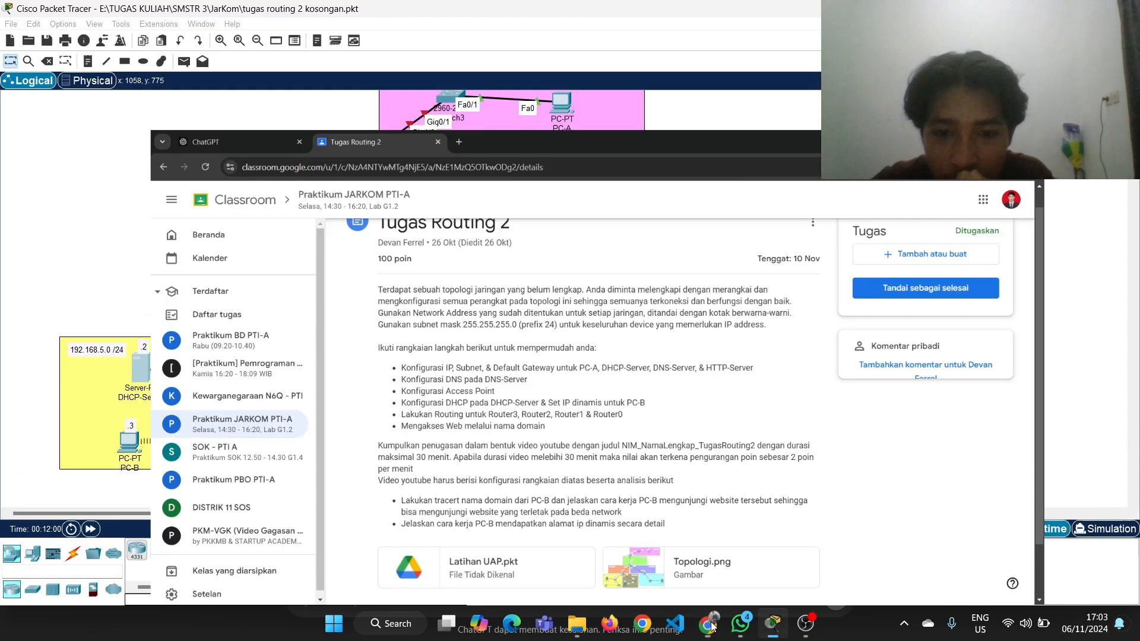
Give PC-A the static IPv4 address 192.168.1.2 with subnet mask 255.255.255.0
scroll(755, 247, up, 2)
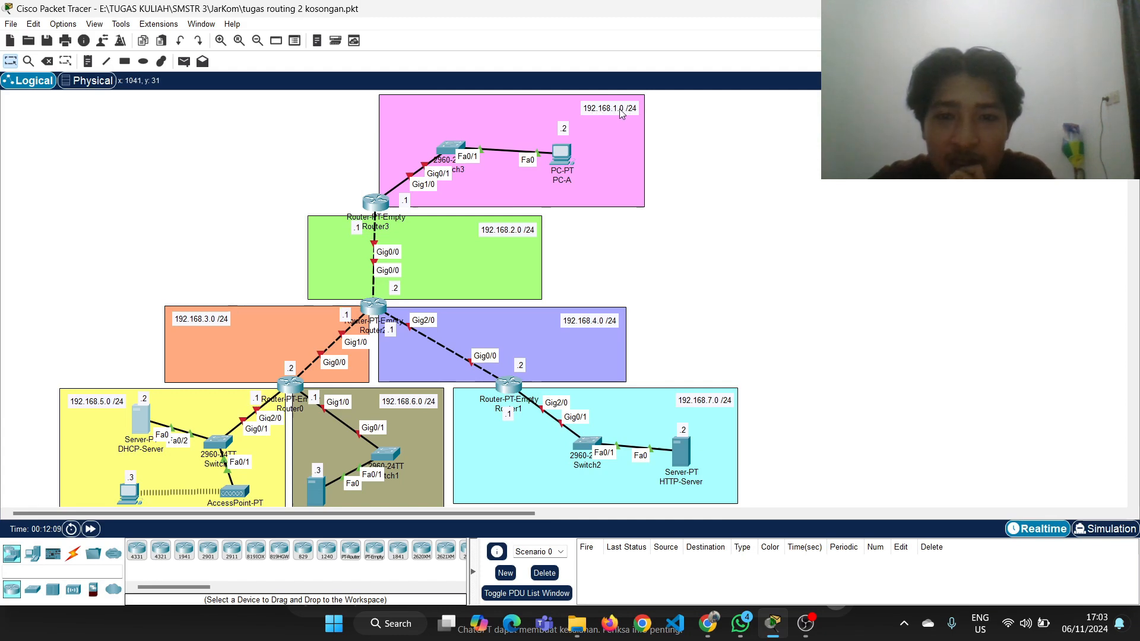
click(564, 155)
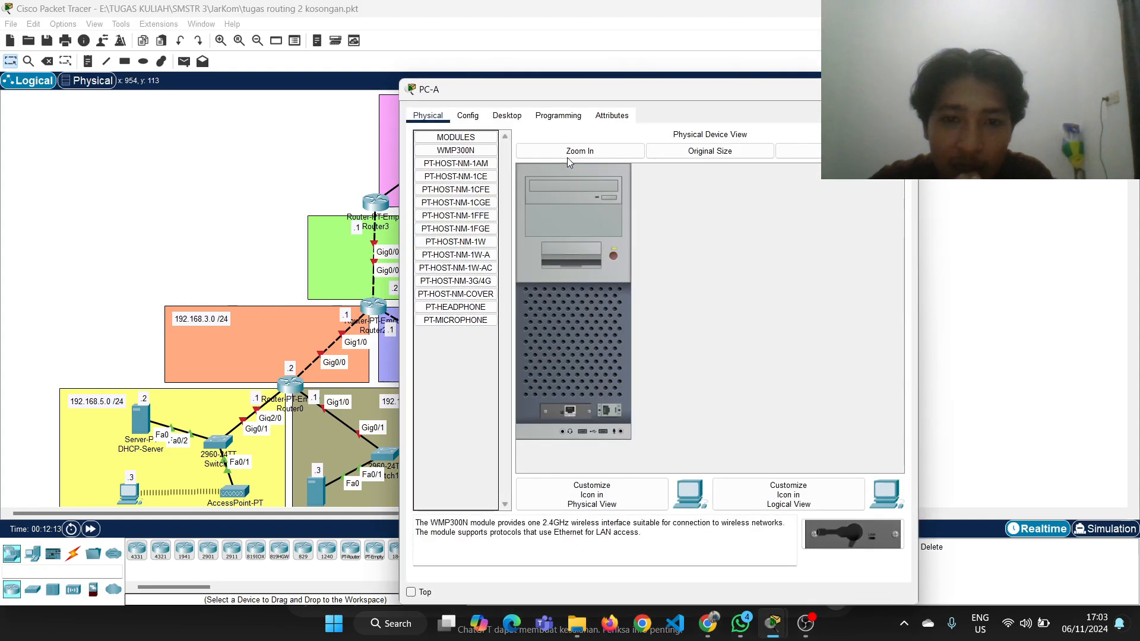
drag(620, 92, 703, 90)
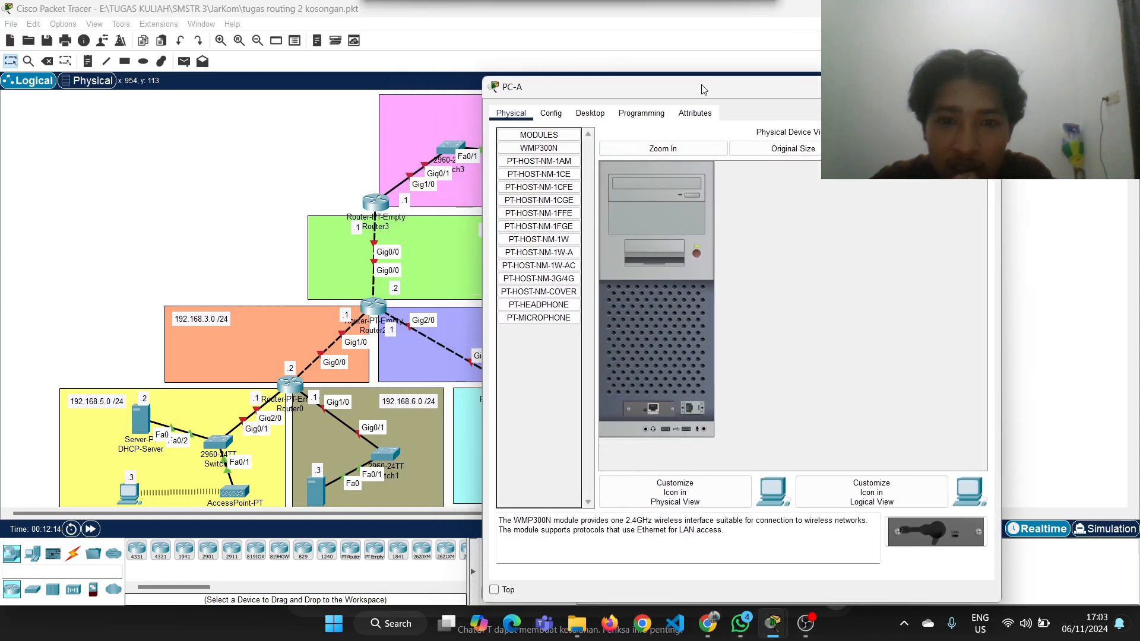
click(589, 112)
click(552, 163)
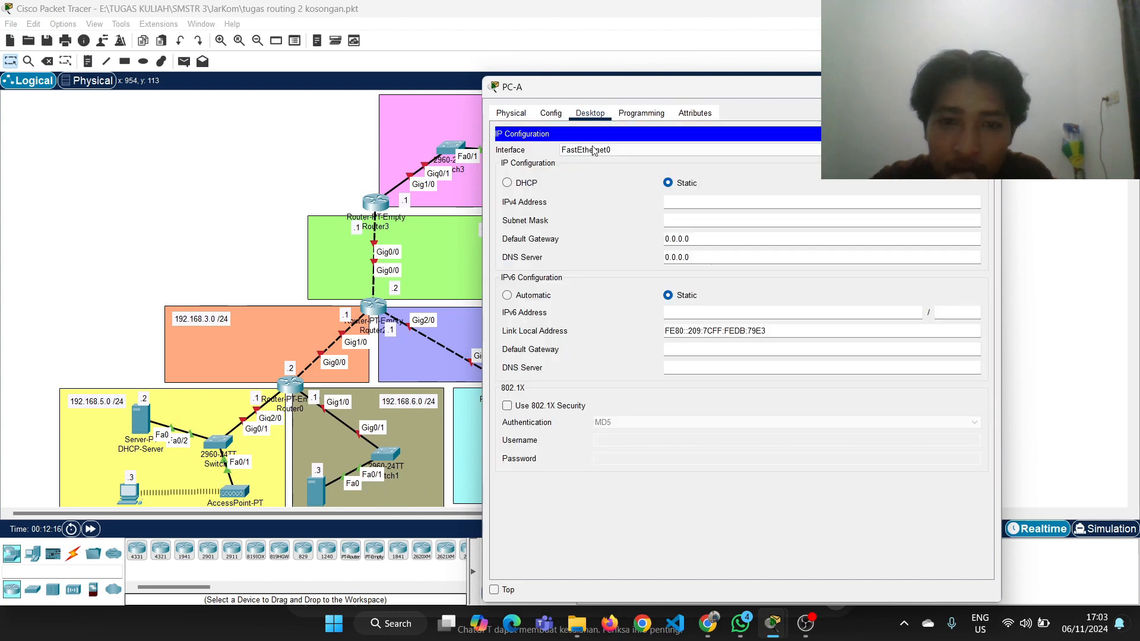
click(687, 202)
text(192.168.)
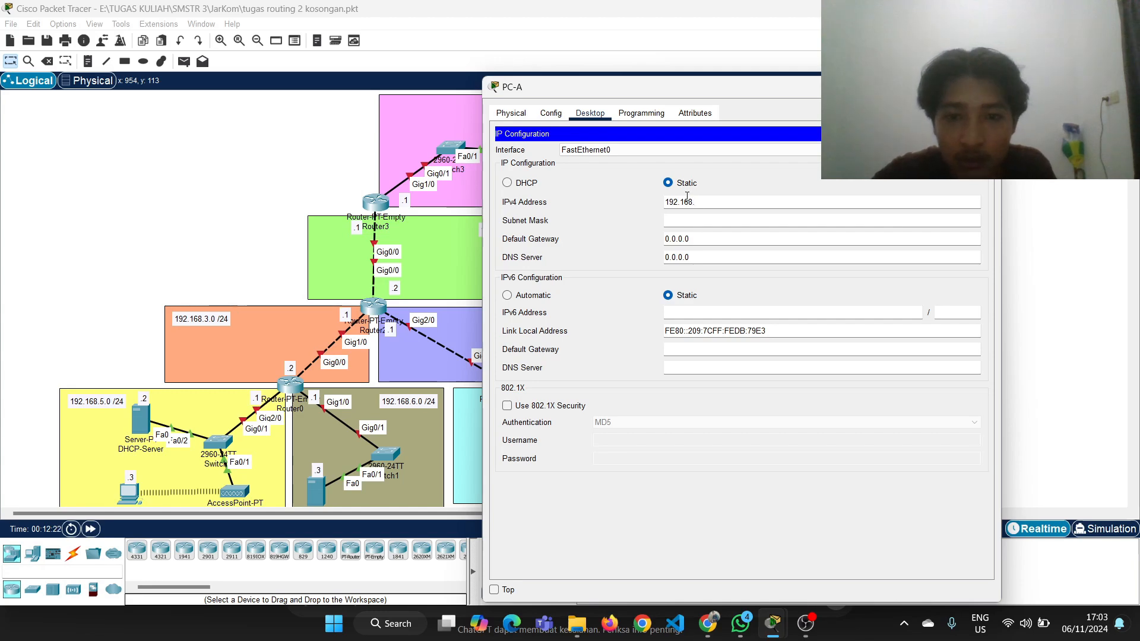
drag(747, 88, 767, 67)
text(1.2)
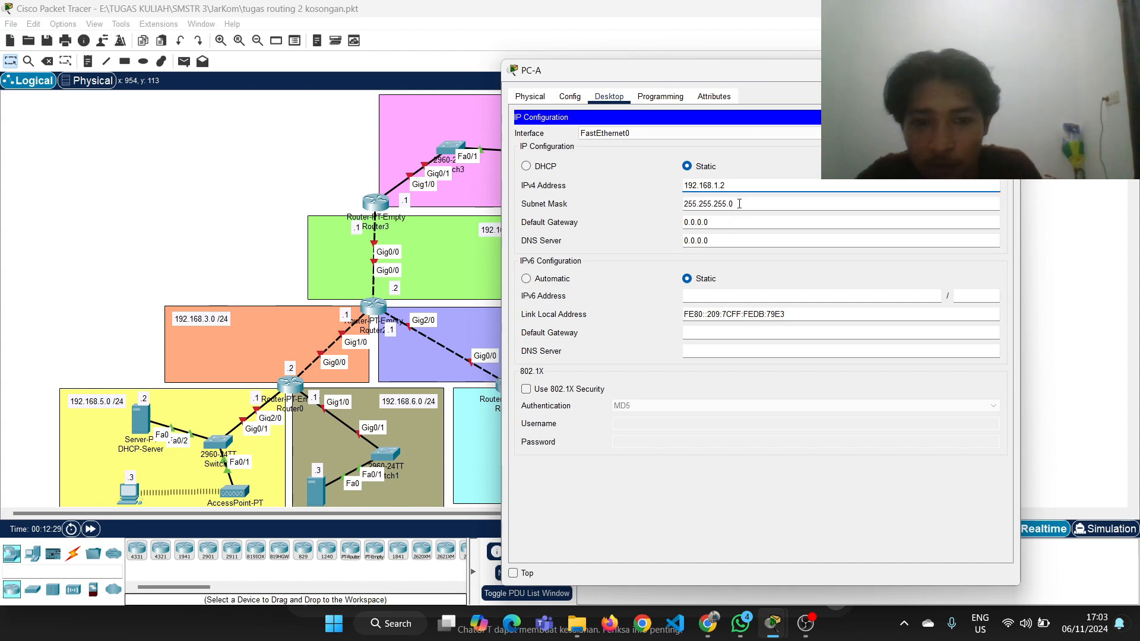
Set PC-A's default gateway to 192.168.1.1 and close its configuration window
drag(766, 69, 881, 67)
click(907, 220)
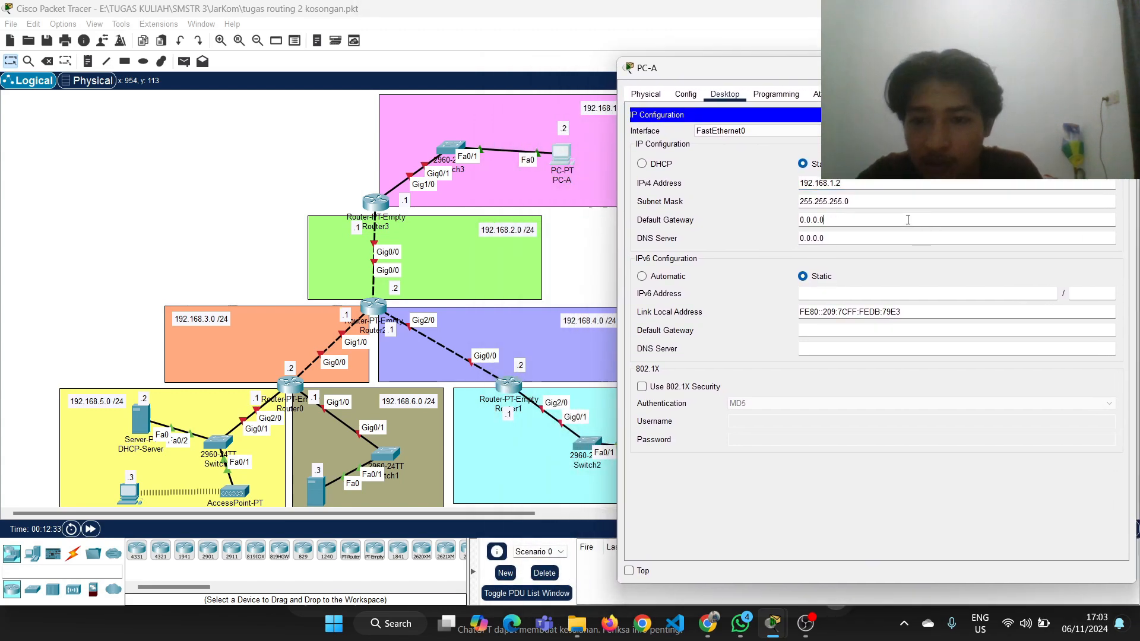
key(ctrl+a)
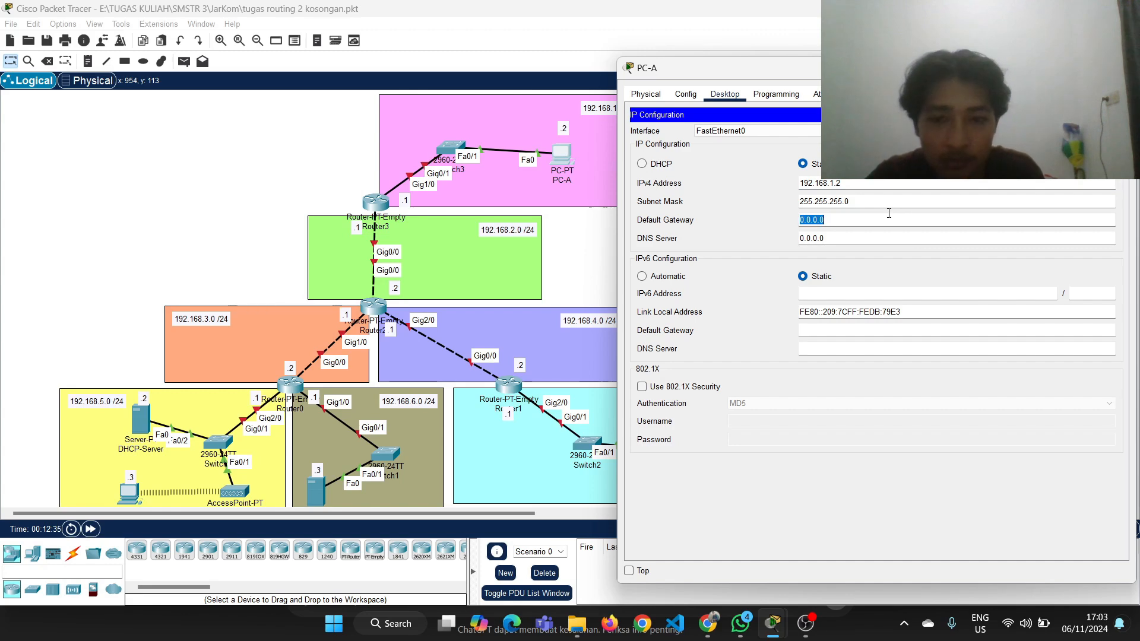
text(192.)
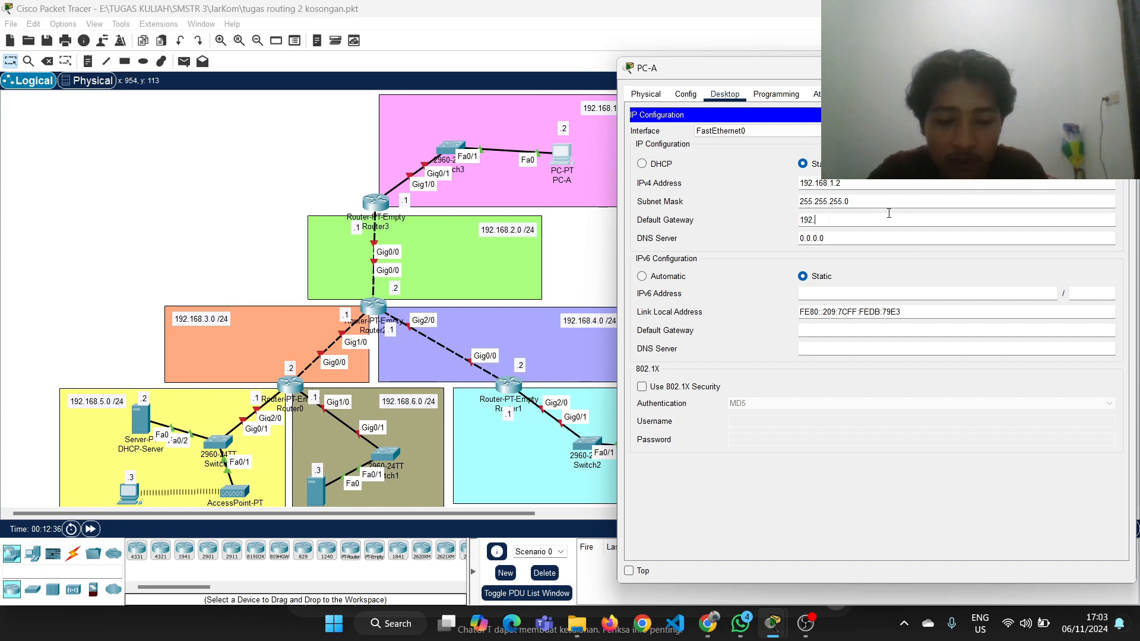
text(168.)
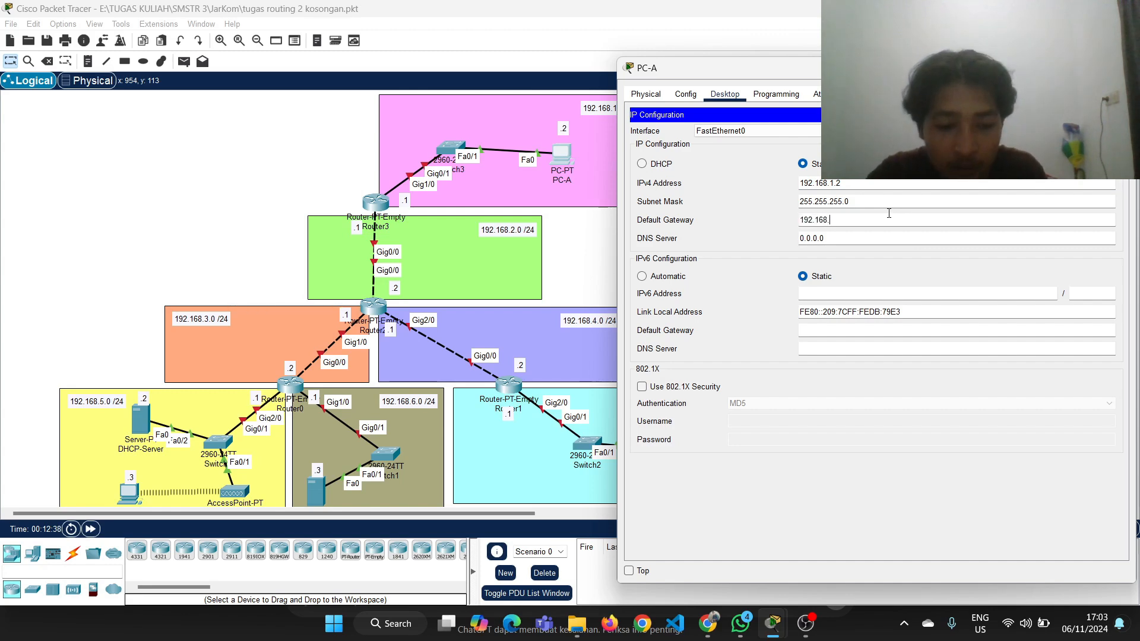
text(1.1)
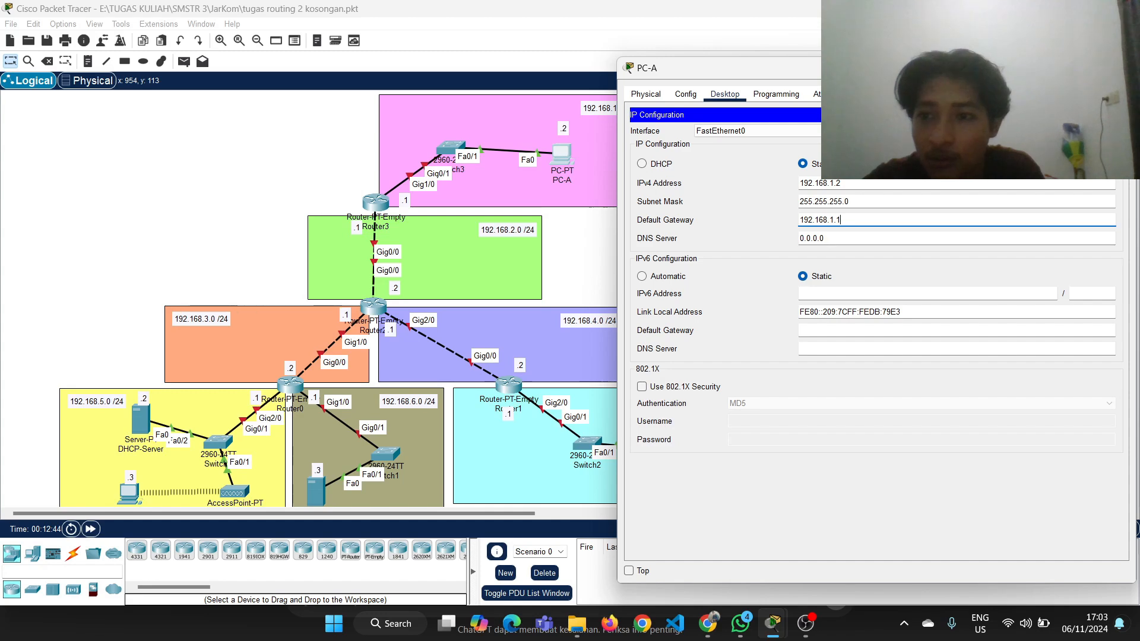
click(1121, 67)
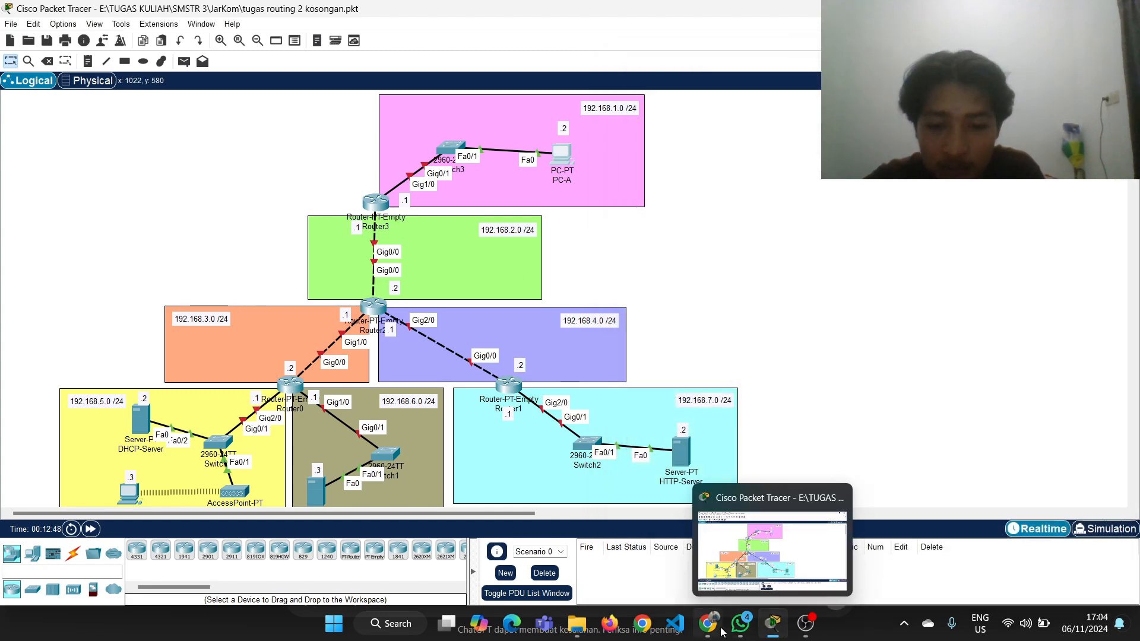
Give the DHCP-Server the static IPv4 address 192.168.5.2 with subnet mask 255.255.255.0
mouse_move(708, 623)
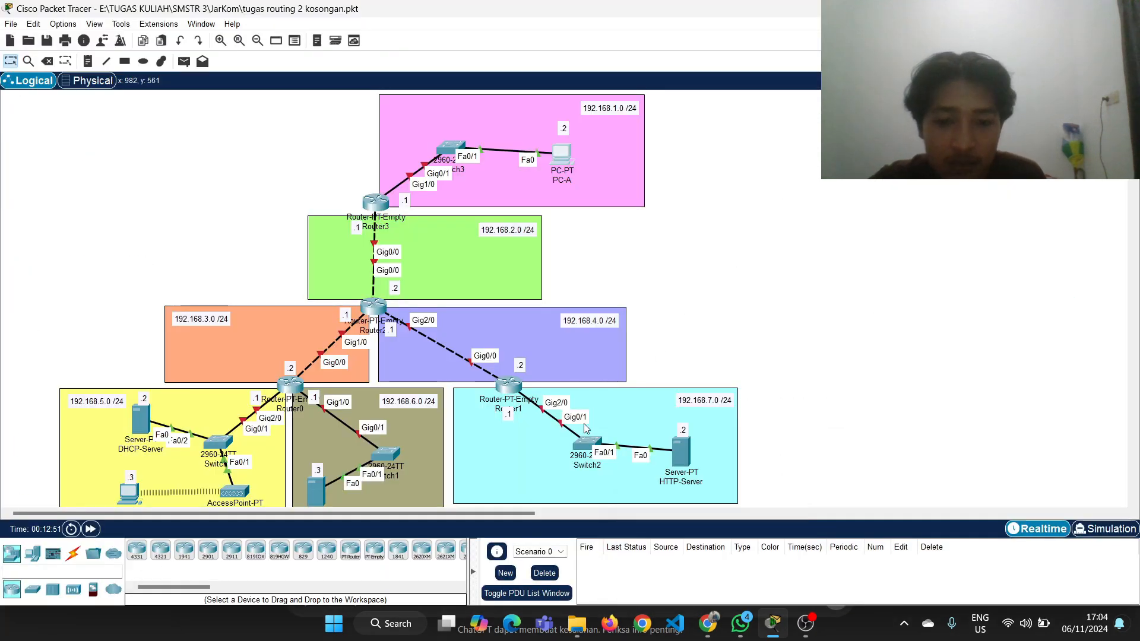
scroll(455, 421, down, 3)
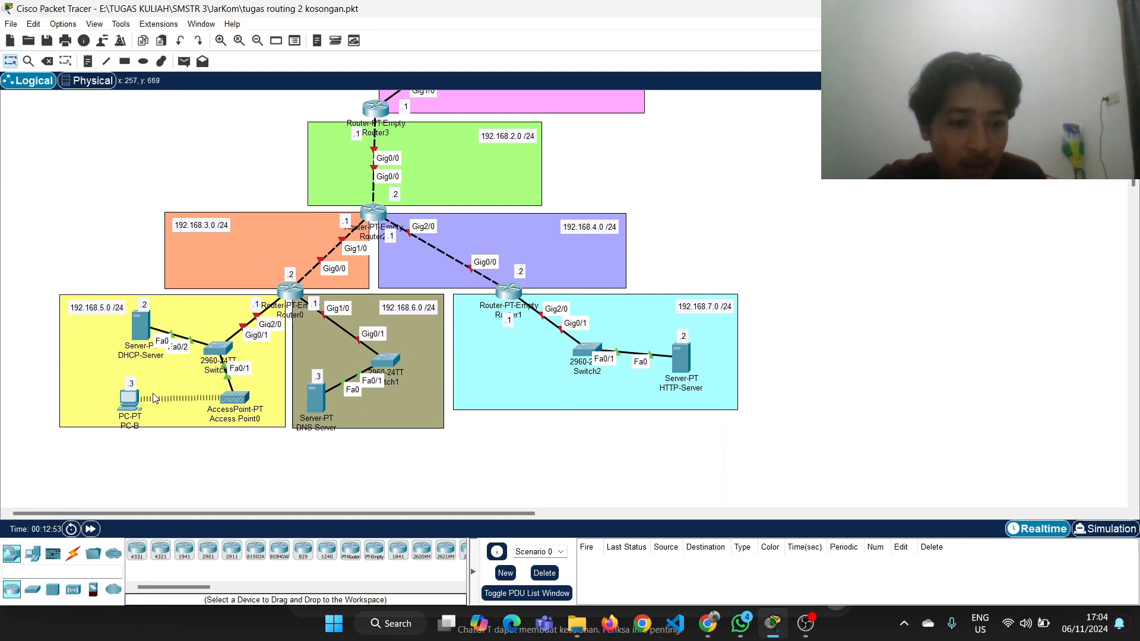
click(140, 335)
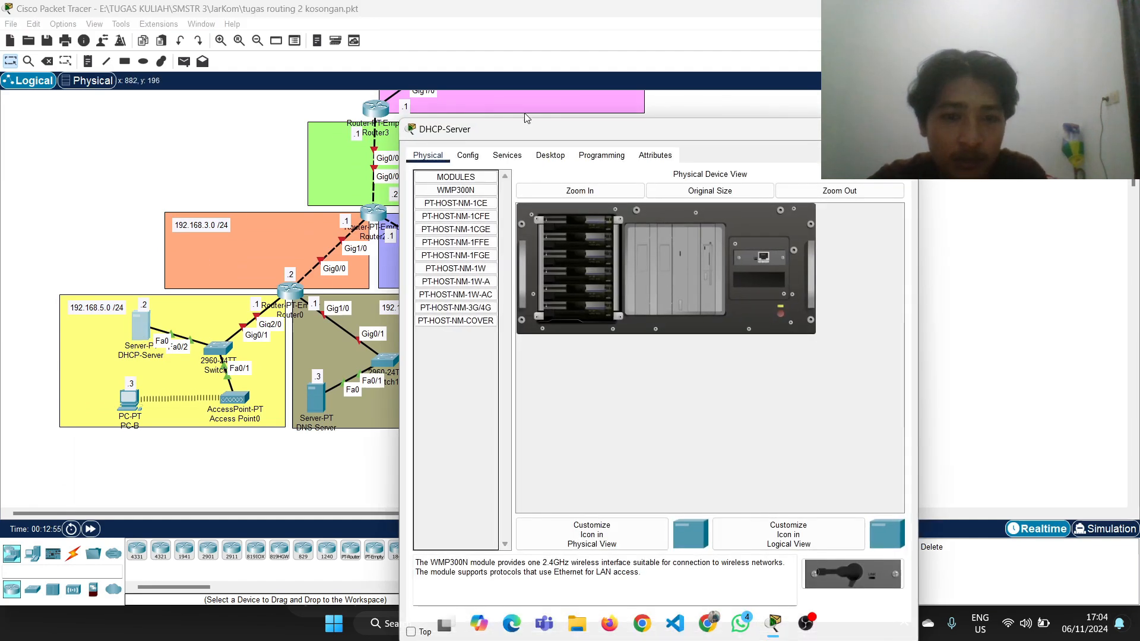
click(508, 155)
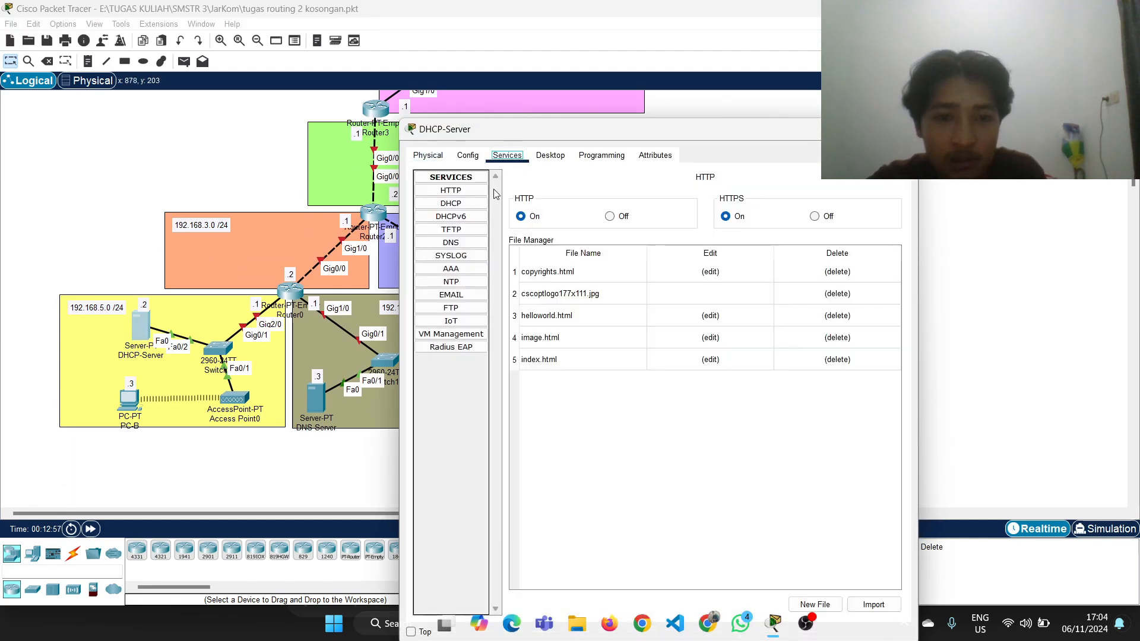
click(542, 158)
click(486, 191)
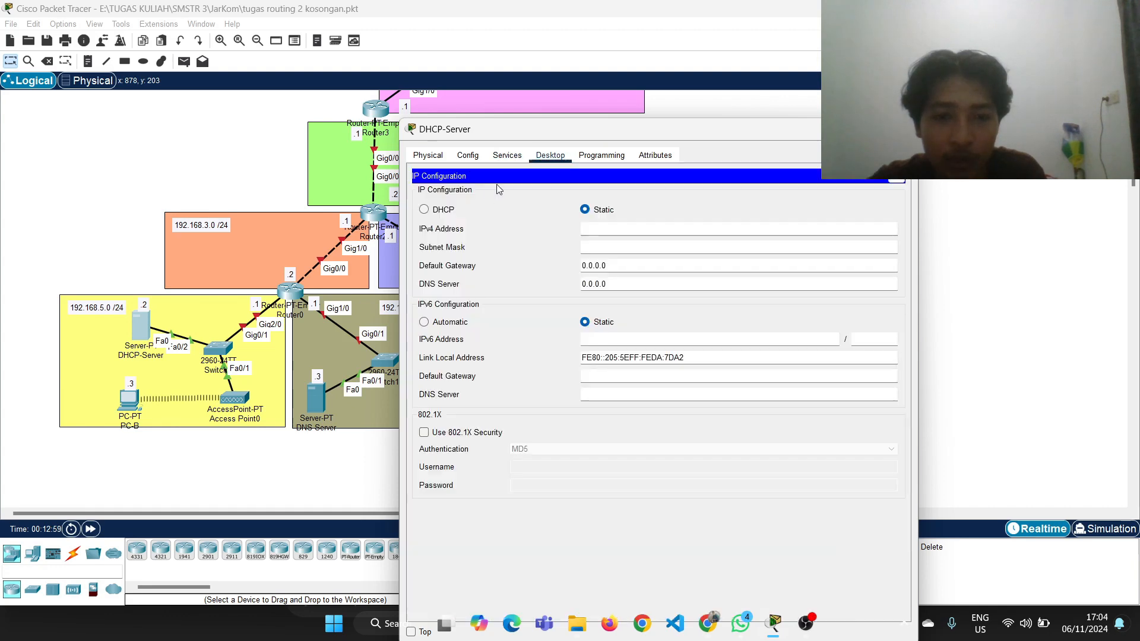
drag(571, 134, 659, 99)
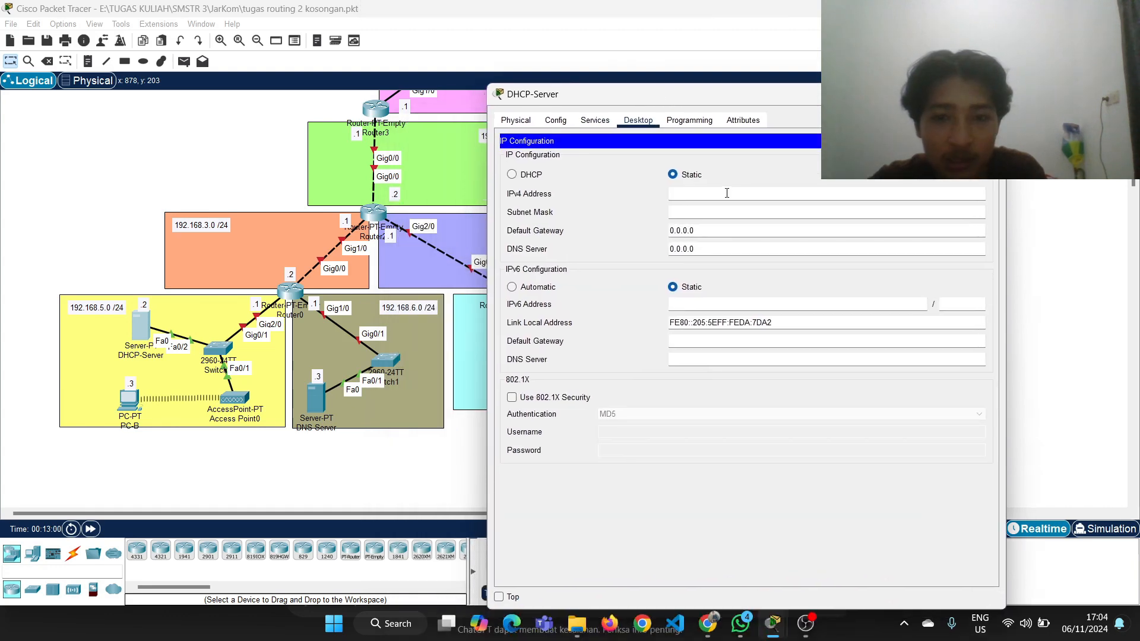
click(727, 193)
text(192)
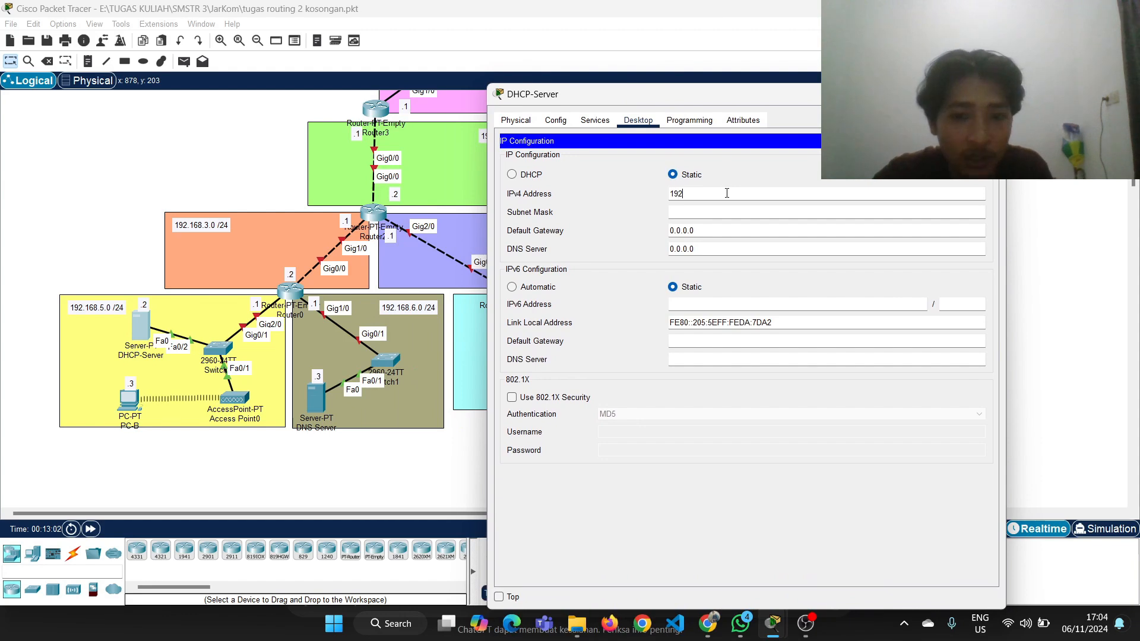
text(.168)
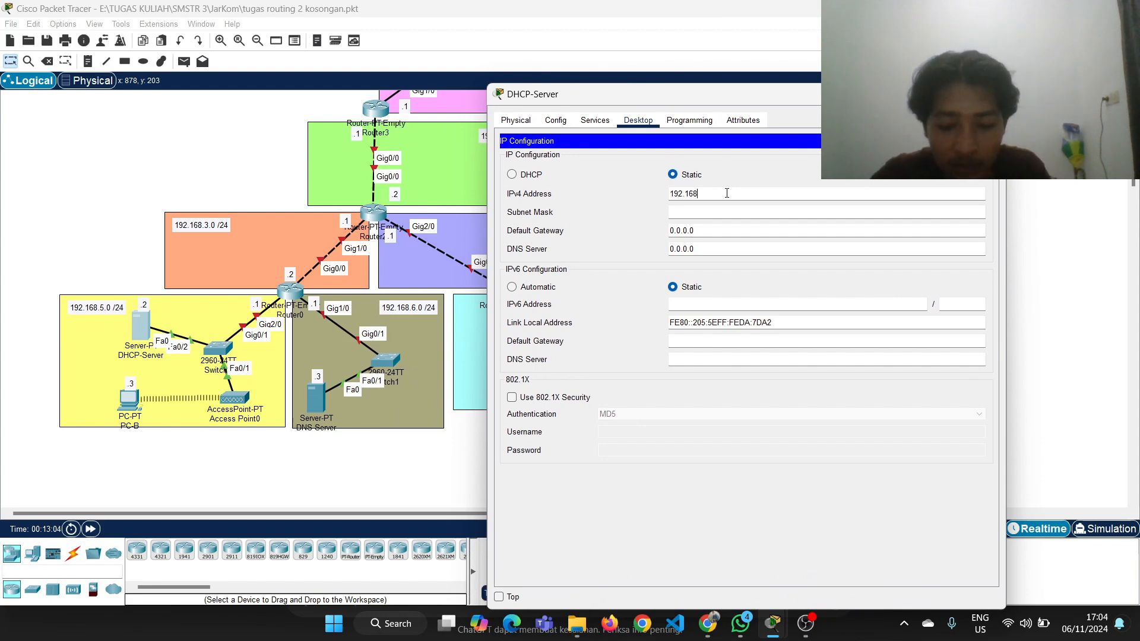
text(.)
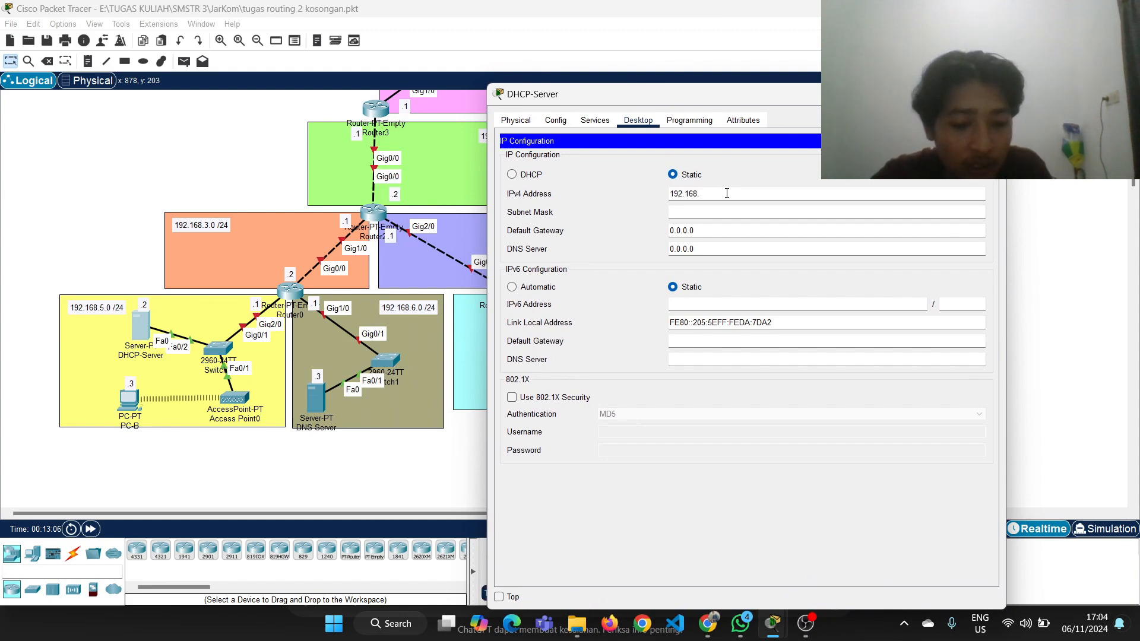
text(5.)
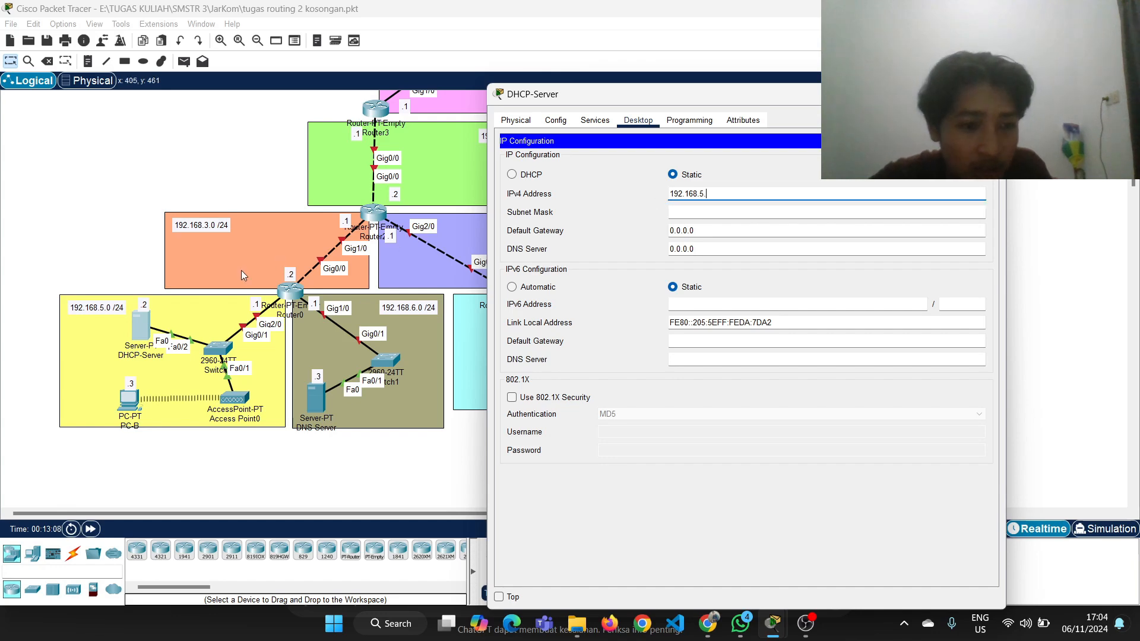
text(2)
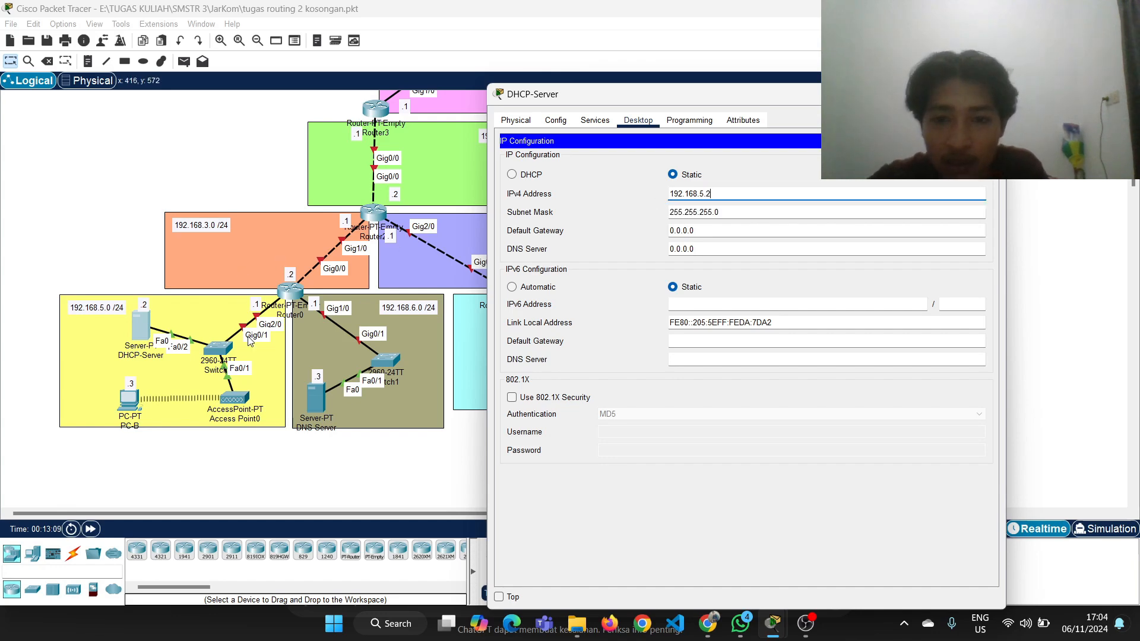
Set the DHCP-Server's default gateway to 192.168.5.1 and close its configuration window
drag(749, 231, 642, 235)
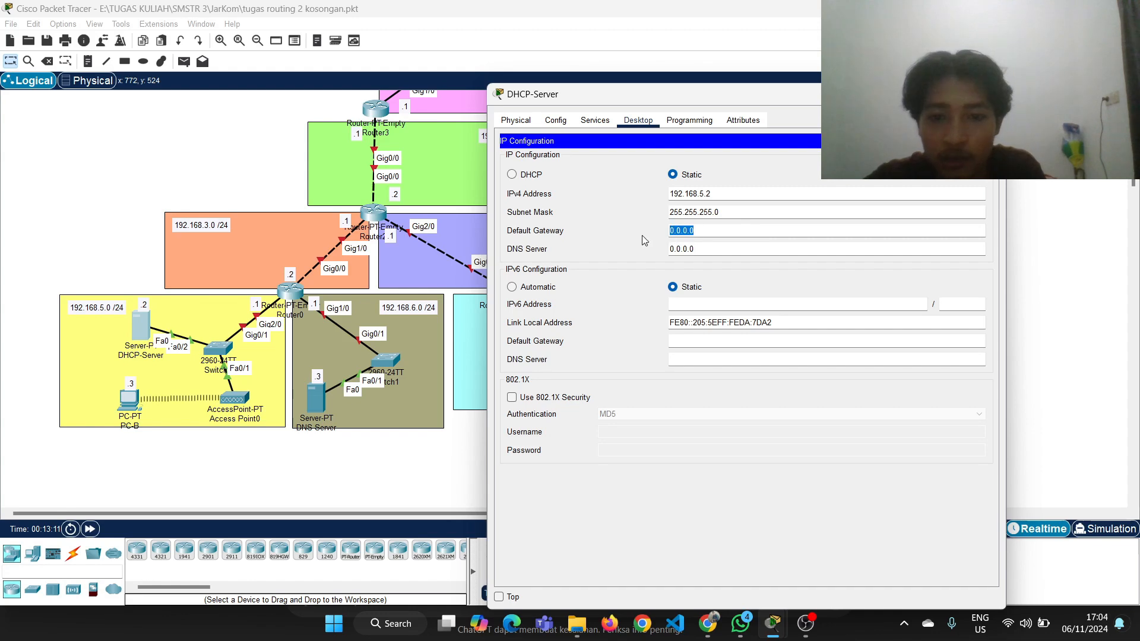
click(642, 235)
click(718, 230)
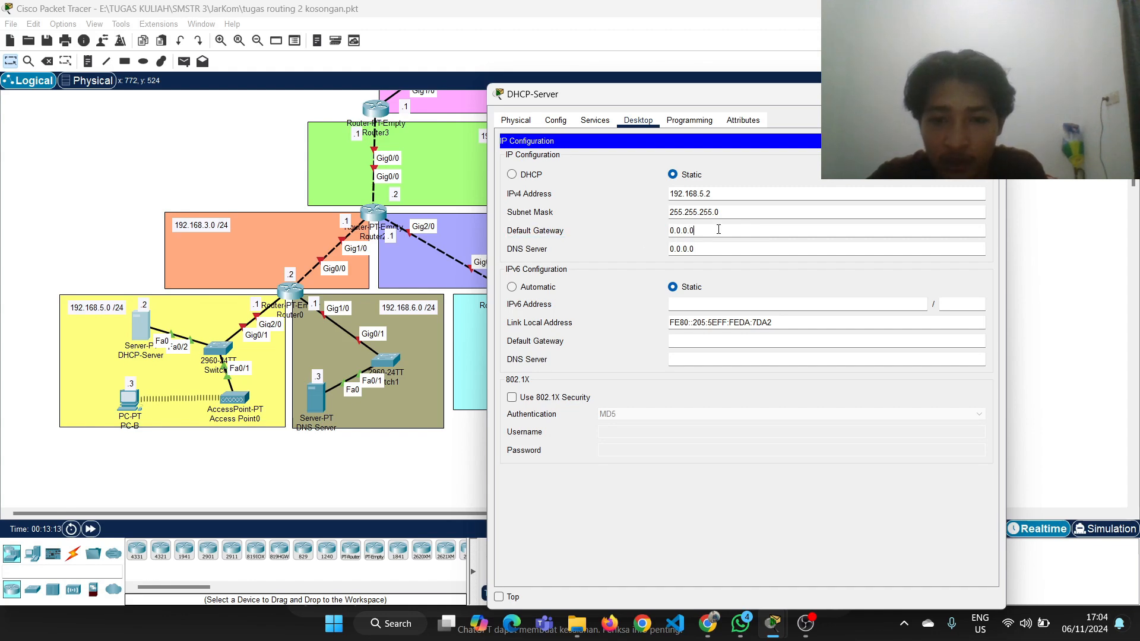
key(BackSpace)
key(BackSpace)
key(BackSpace)
key(BackSpace)
key(BackSpace)
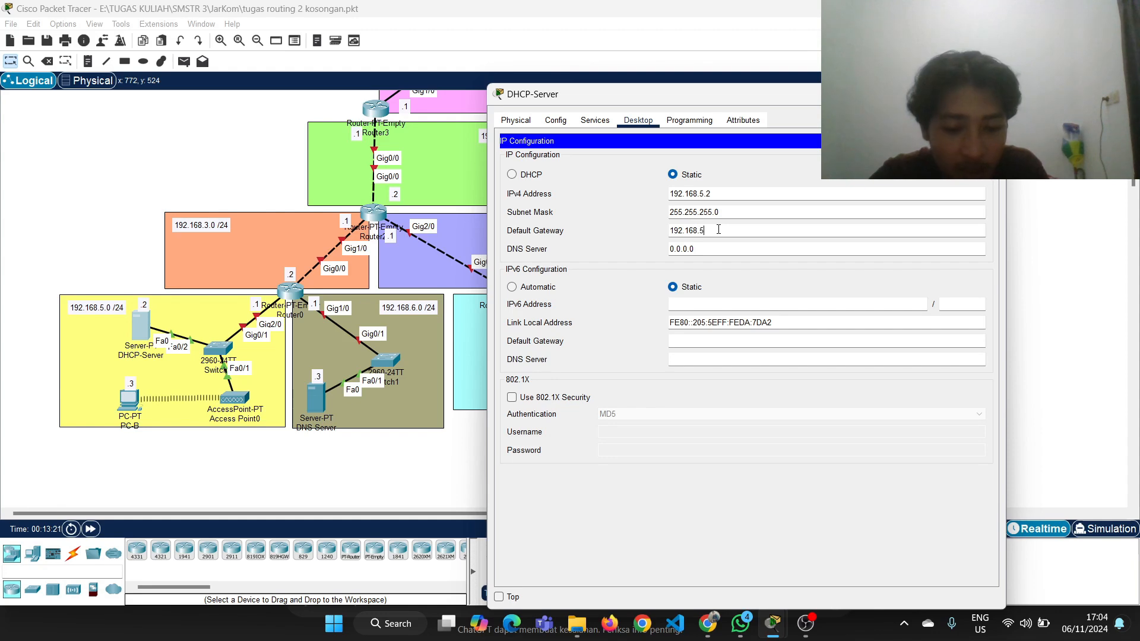
click(718, 231)
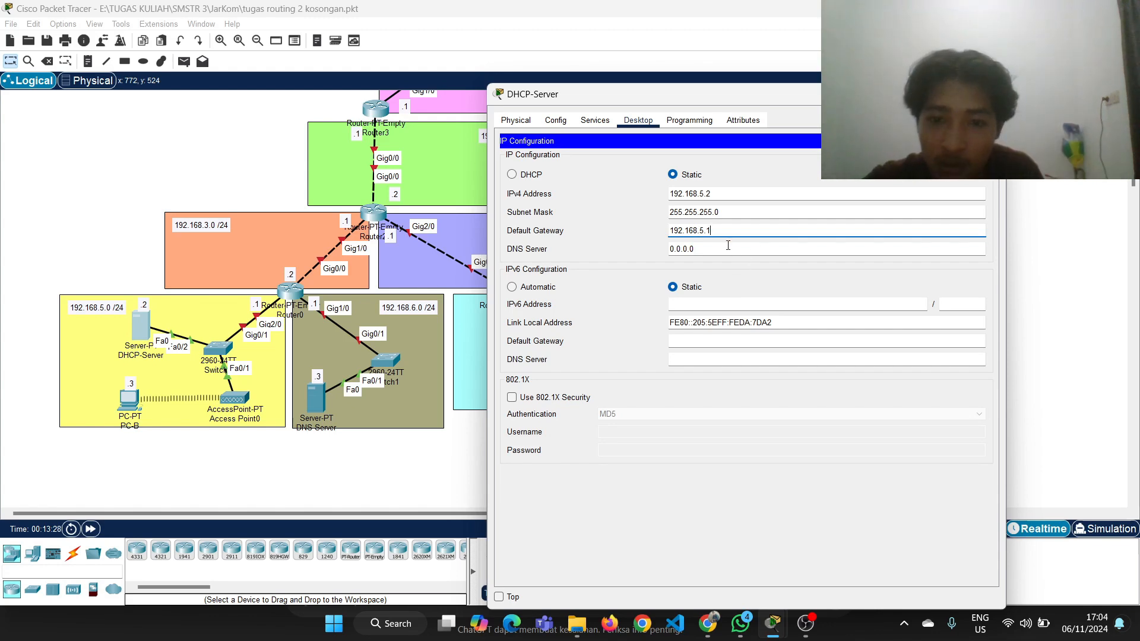
click(990, 95)
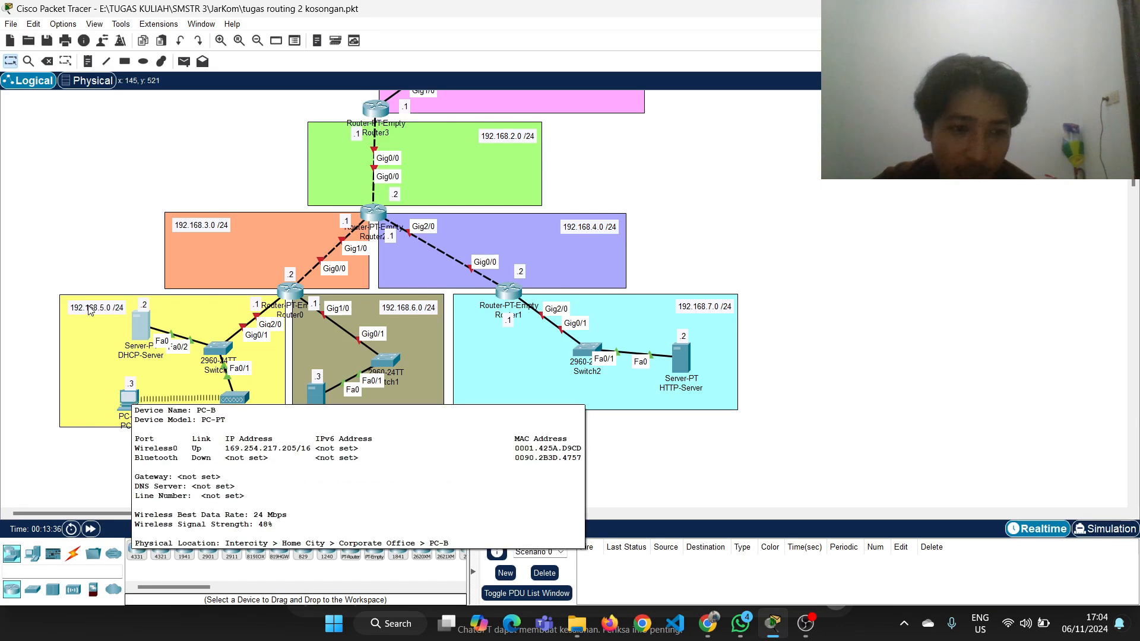
click(127, 404)
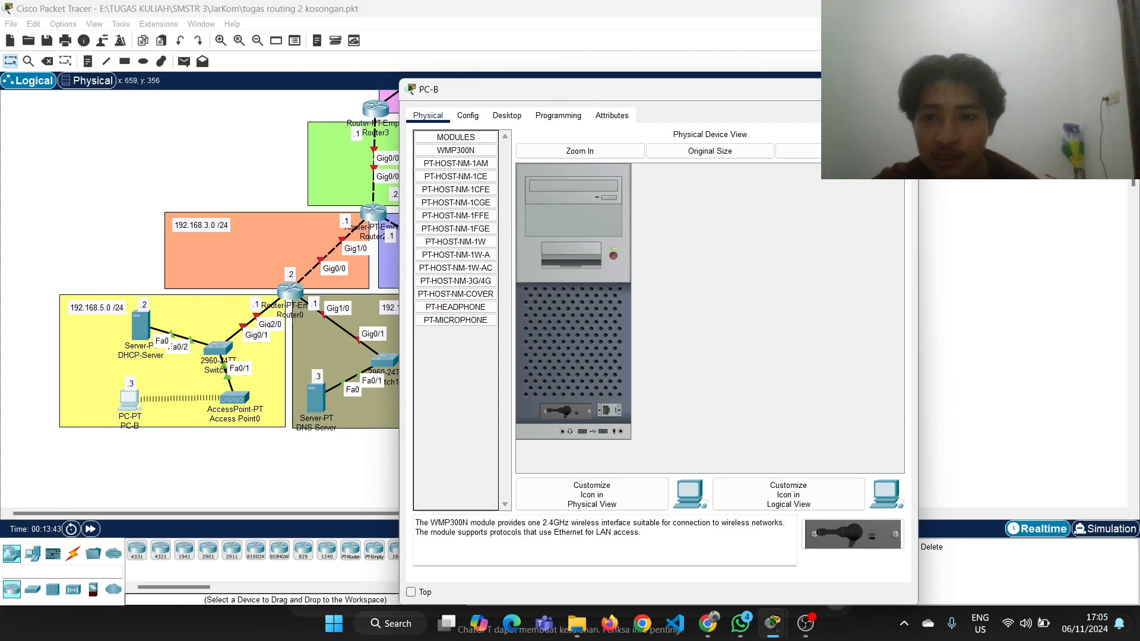
click(903, 89)
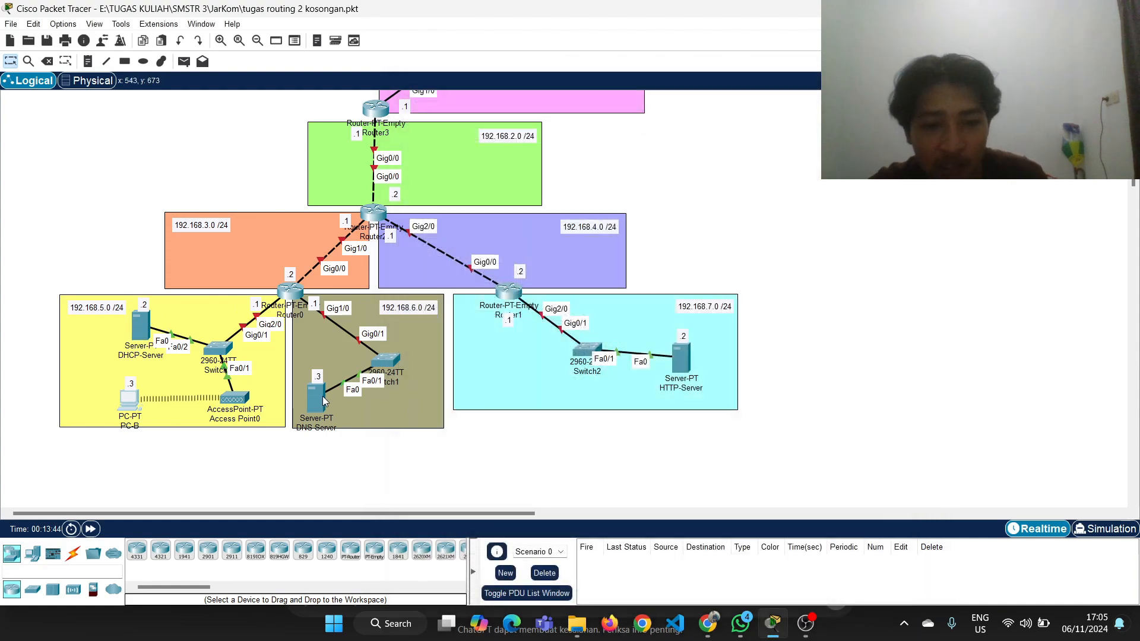
Give the DNS-Server the static IPv4 address 192.168.6.3 with subnet mask 255.255.255.0
click(324, 401)
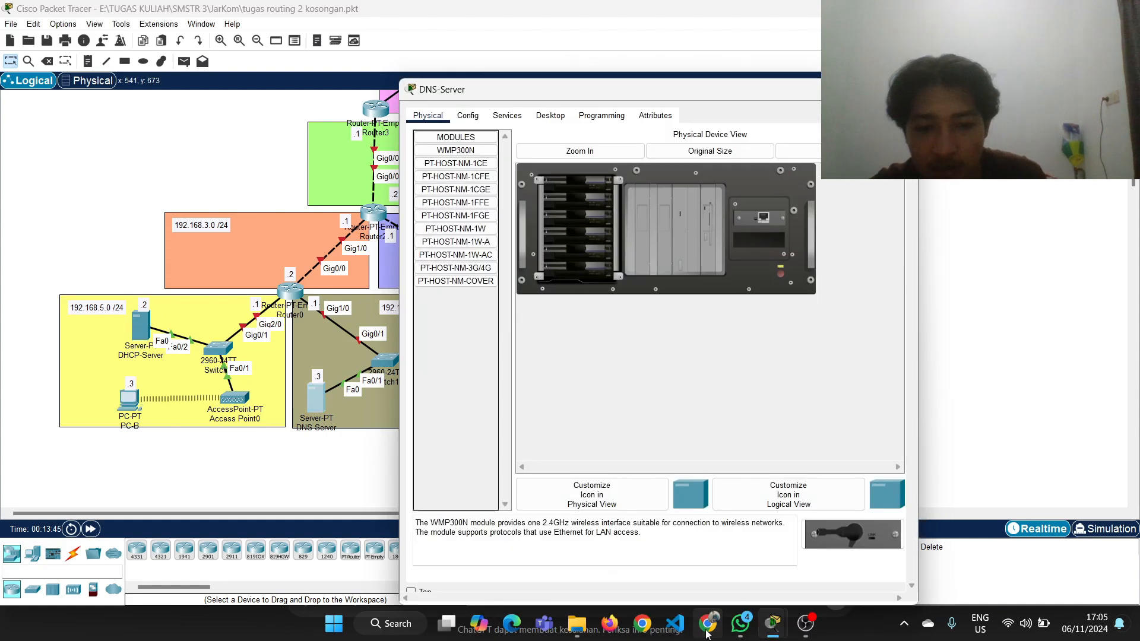
mouse_move(707, 623)
mouse_move(720, 556)
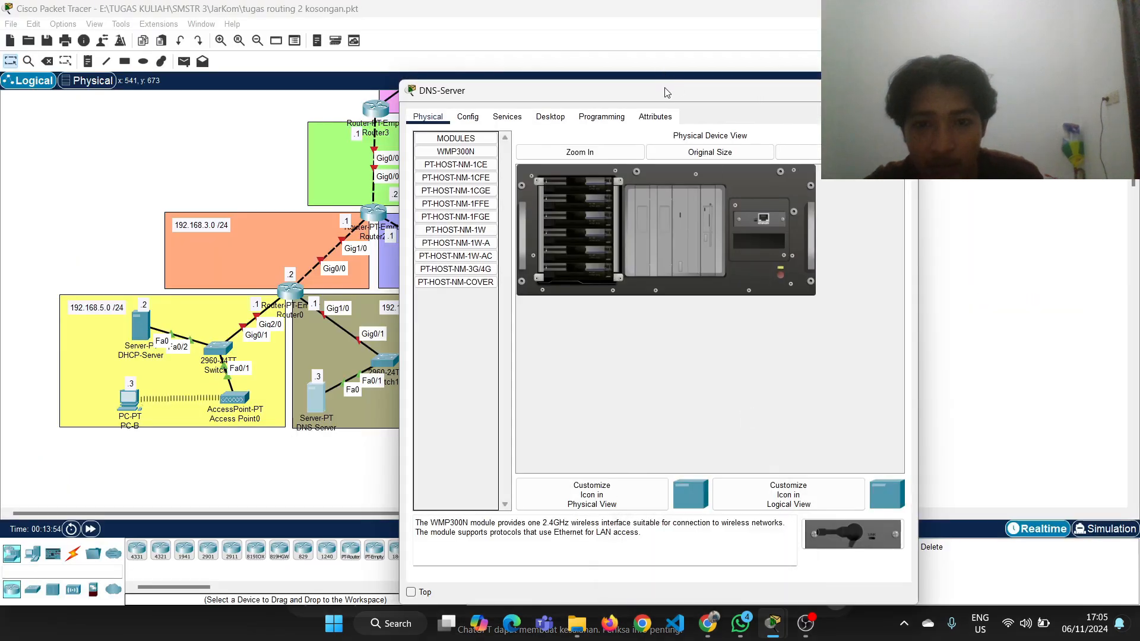
drag(664, 84, 783, 35)
click(676, 65)
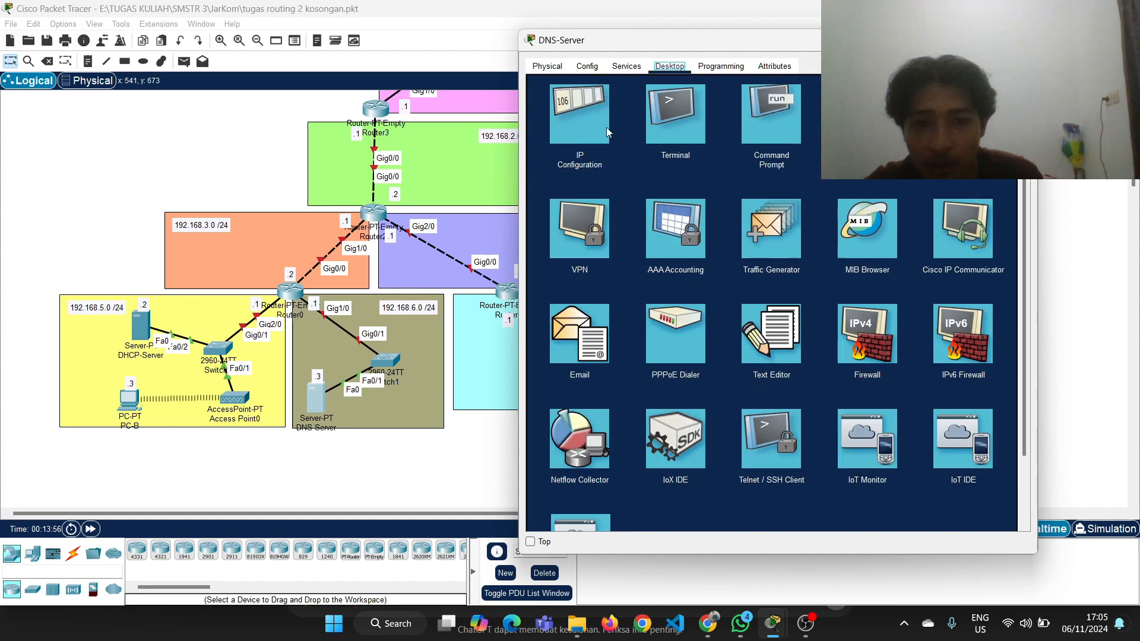
click(594, 125)
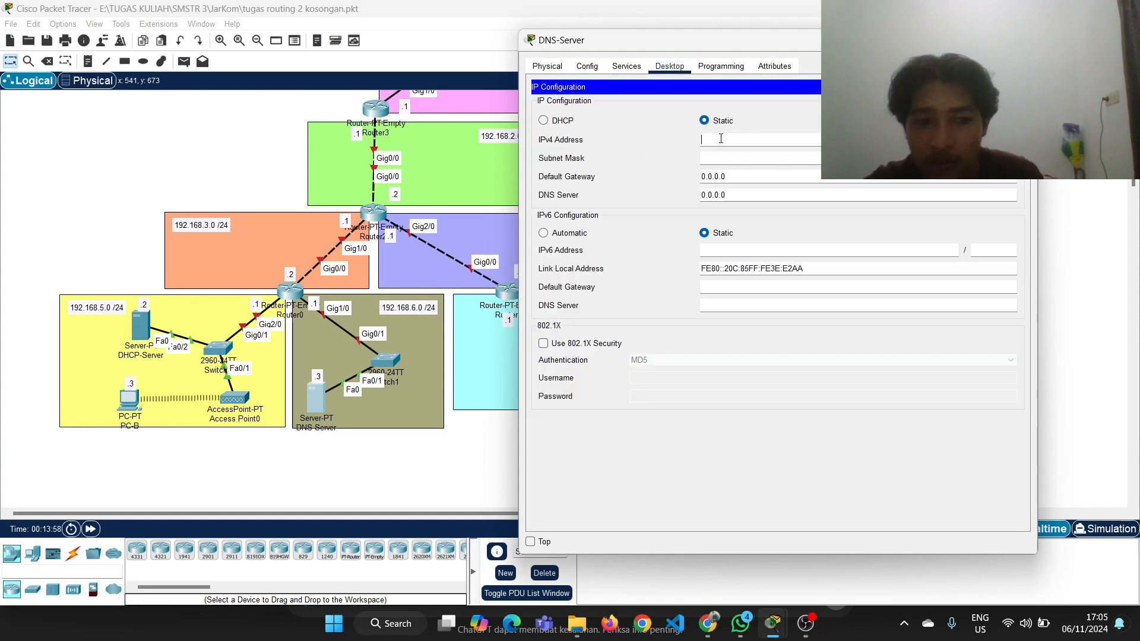
text(192)
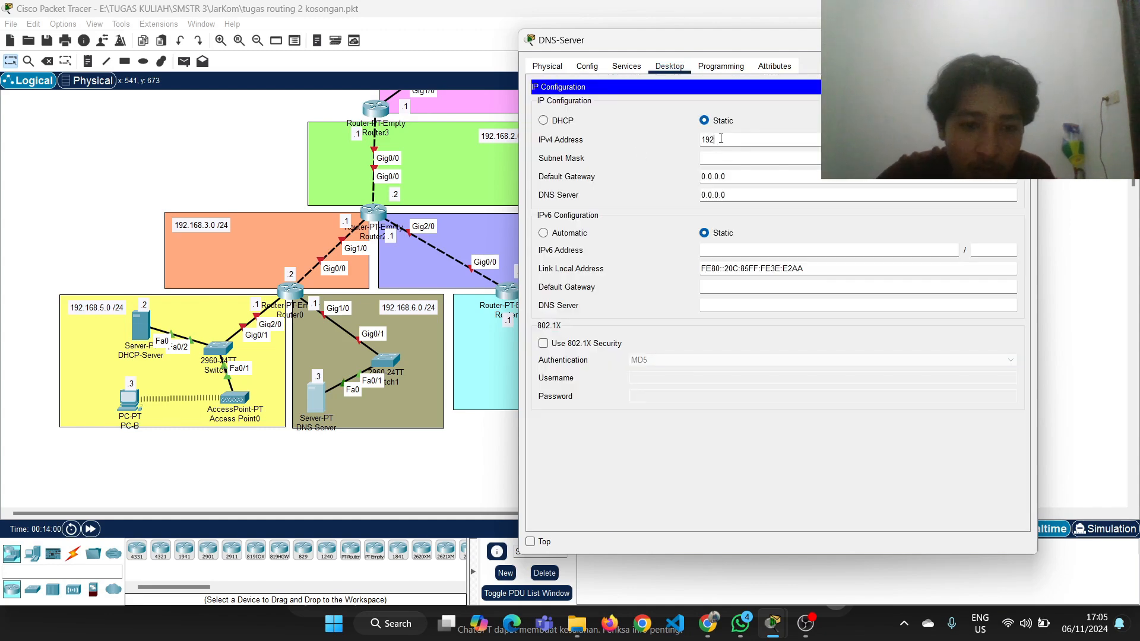
text(.168)
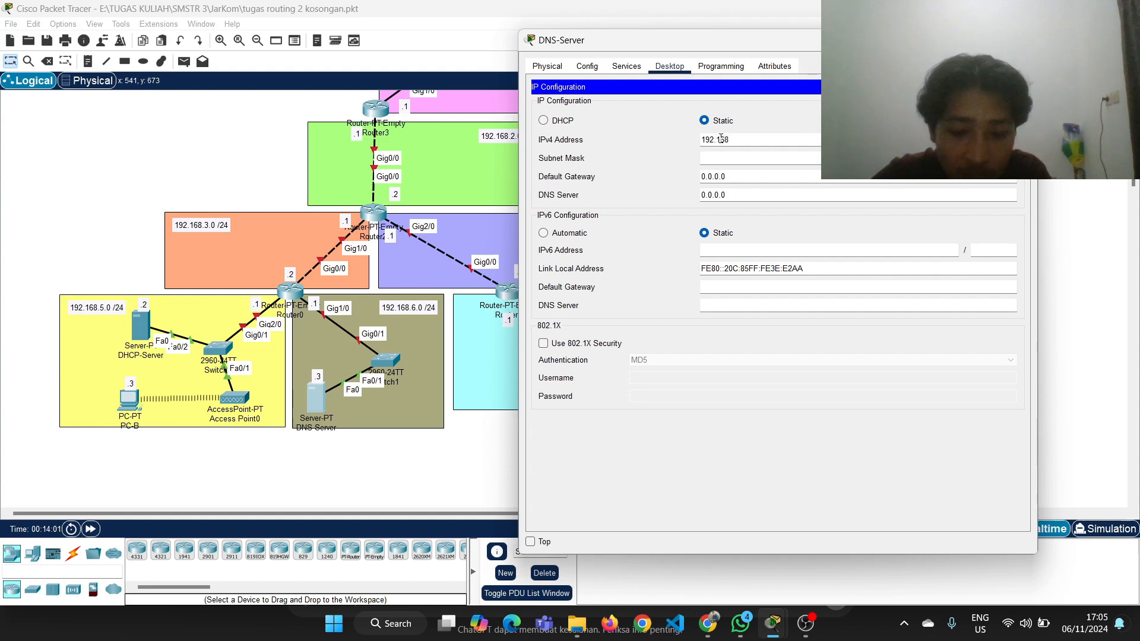
text(.6.)
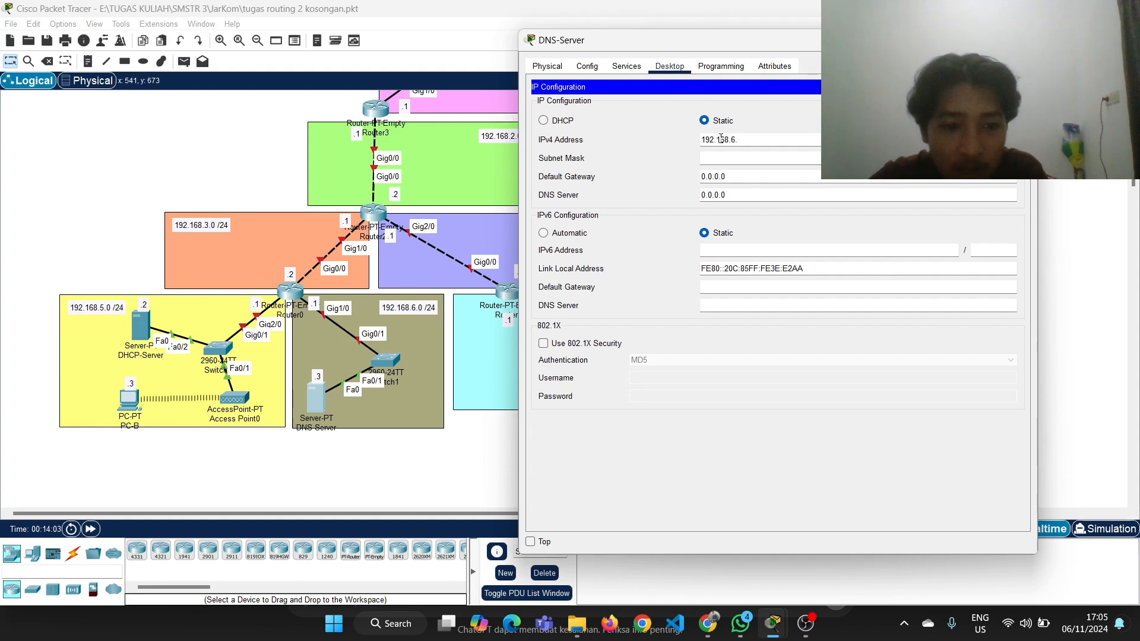
text(3)
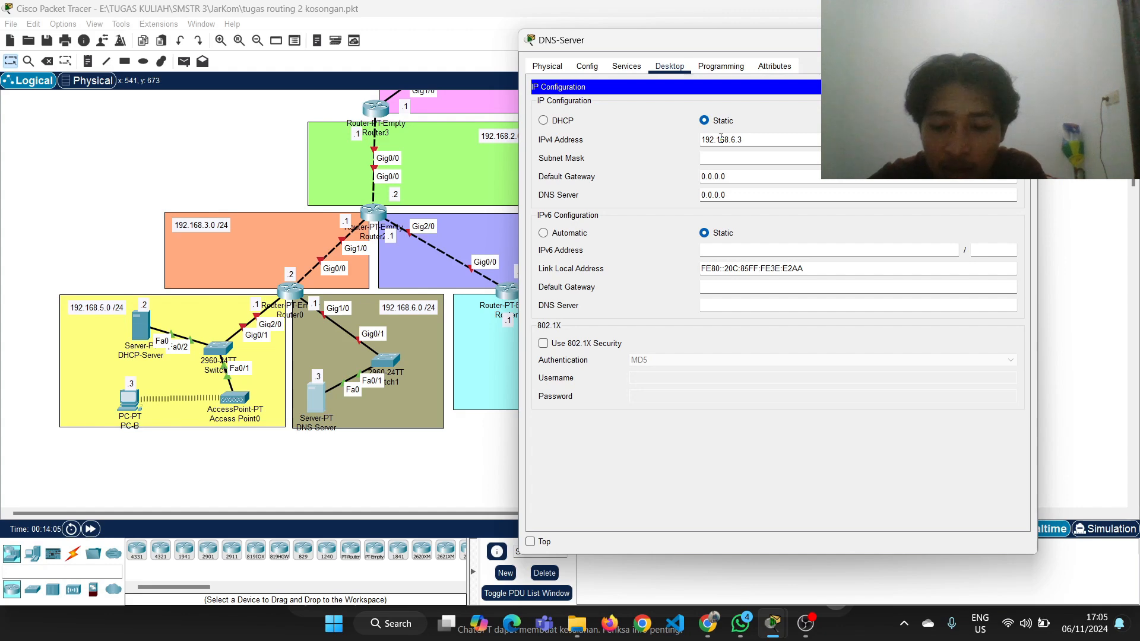
key(Tab)
key(Tab)
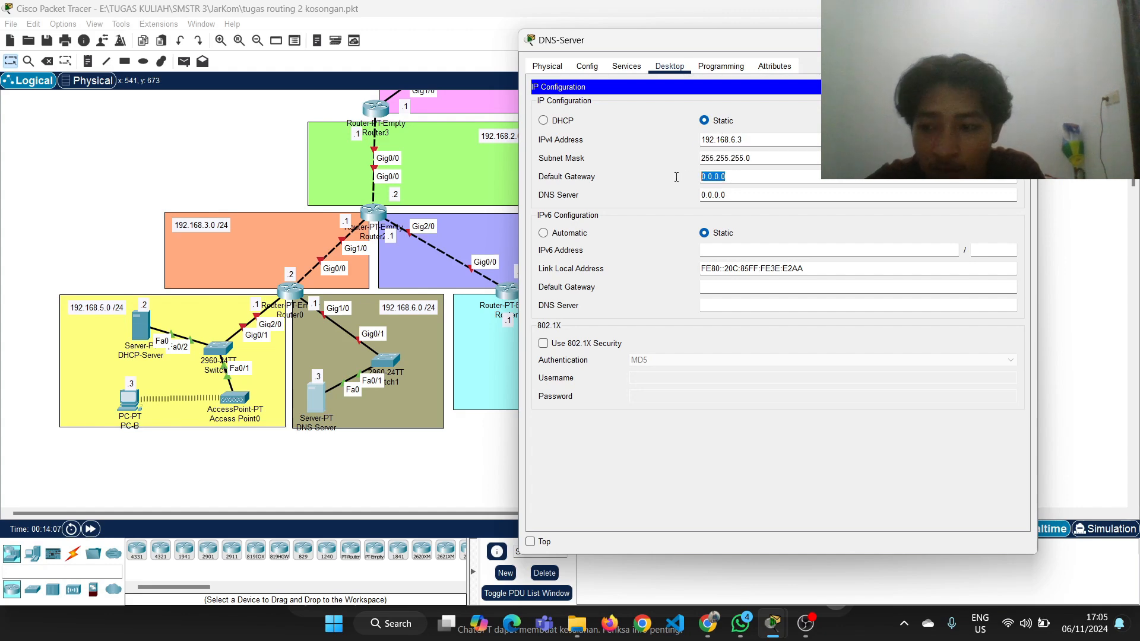
Set the DNS-Server's default gateway to 192.168.1.1 and close its configuration window
text(192.)
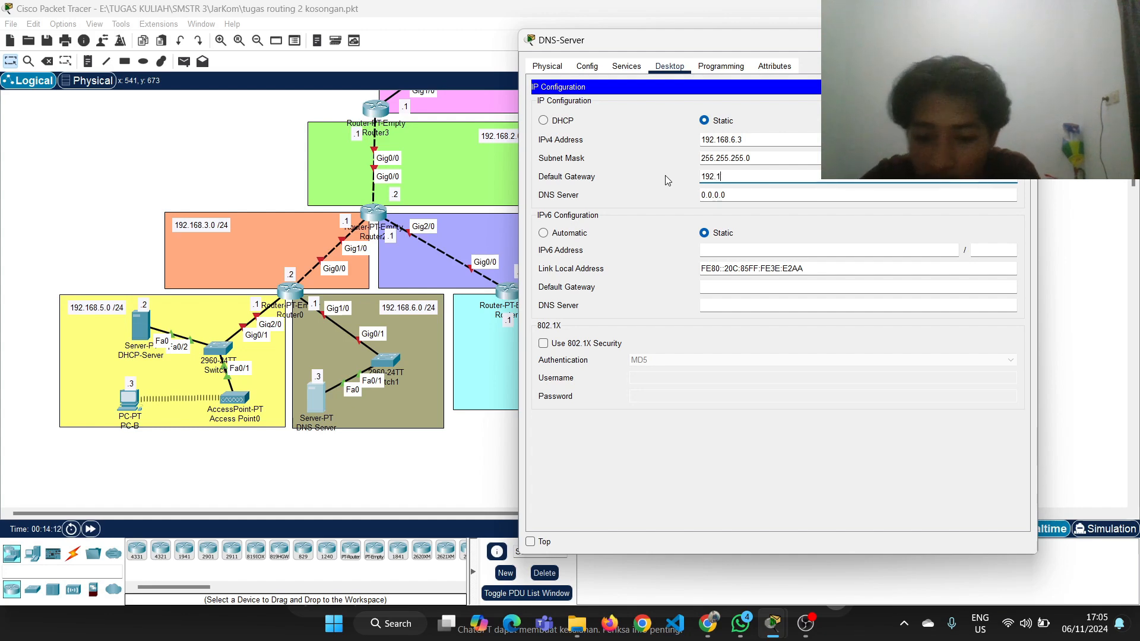
text(168)
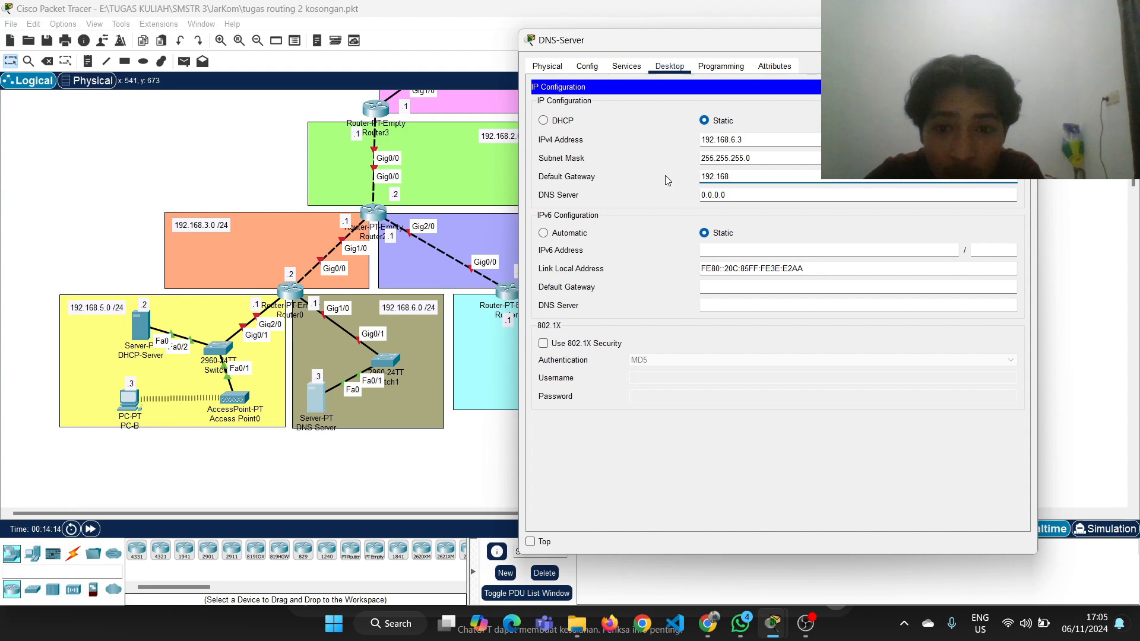
text(.1.1)
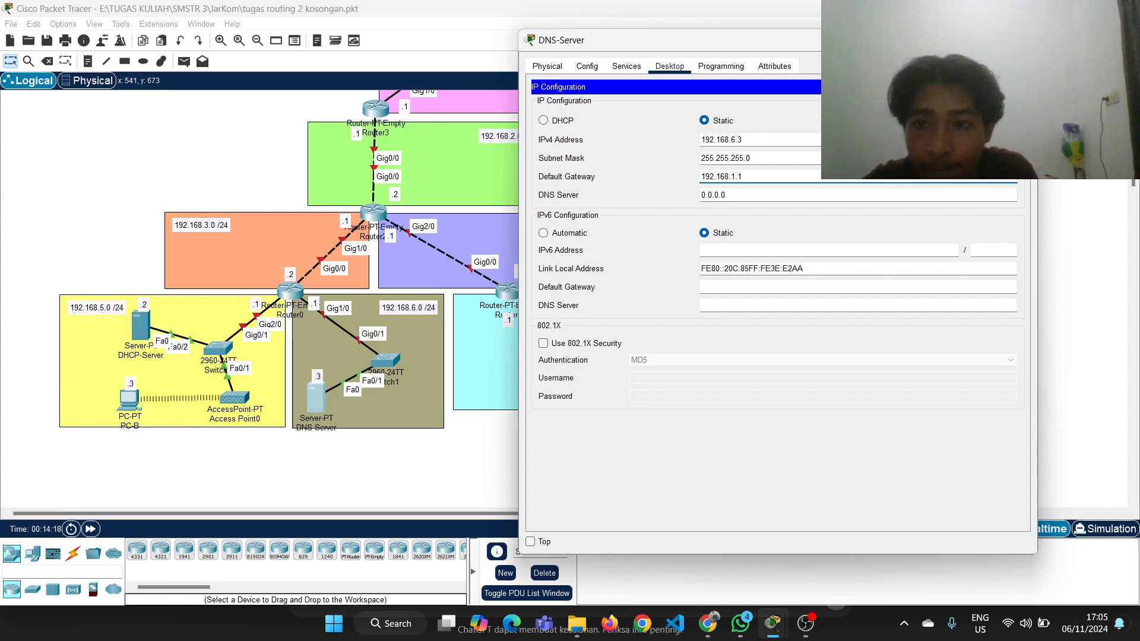
click(1022, 41)
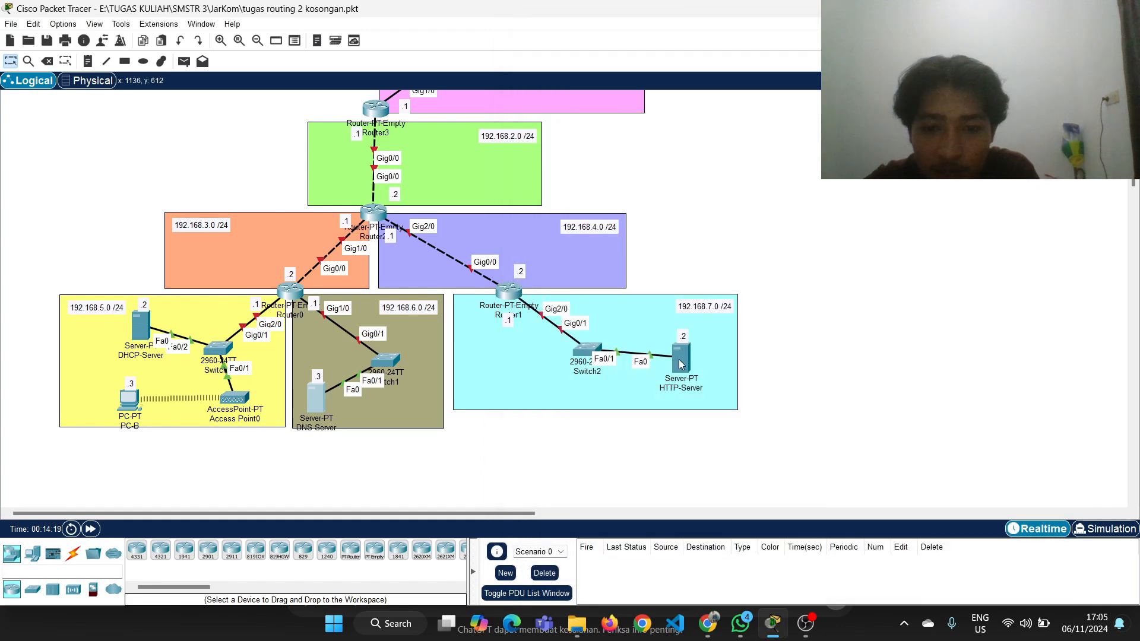
Give the HTTP-Server the static IPv4 address 192.168.7.2 with subnet mask 255.255.255.0
click(682, 364)
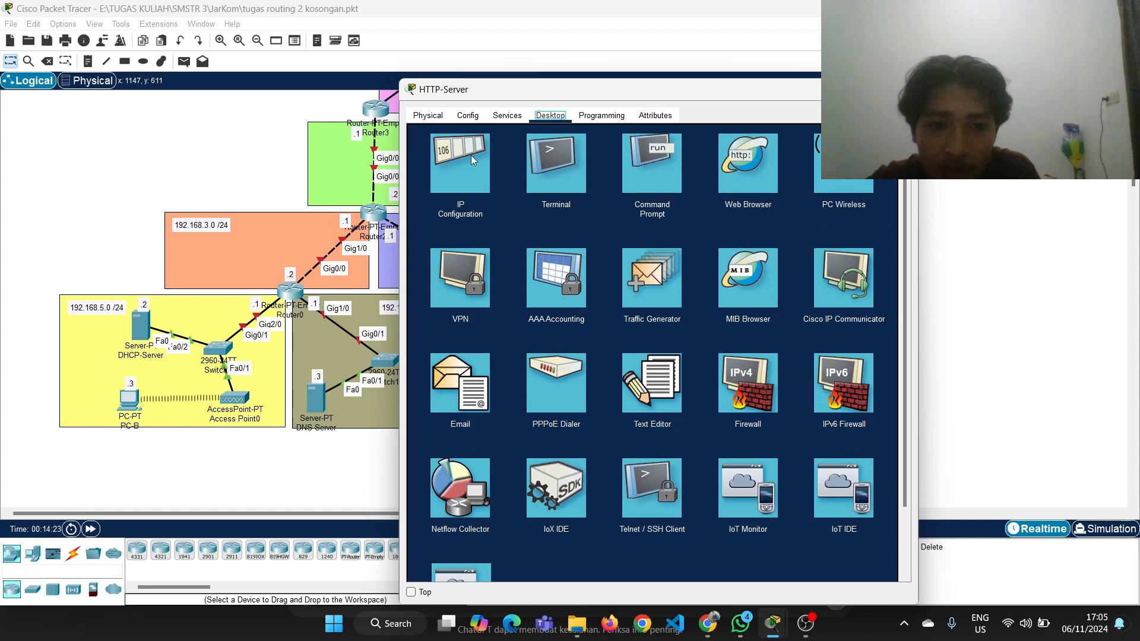
click(471, 155)
click(588, 189)
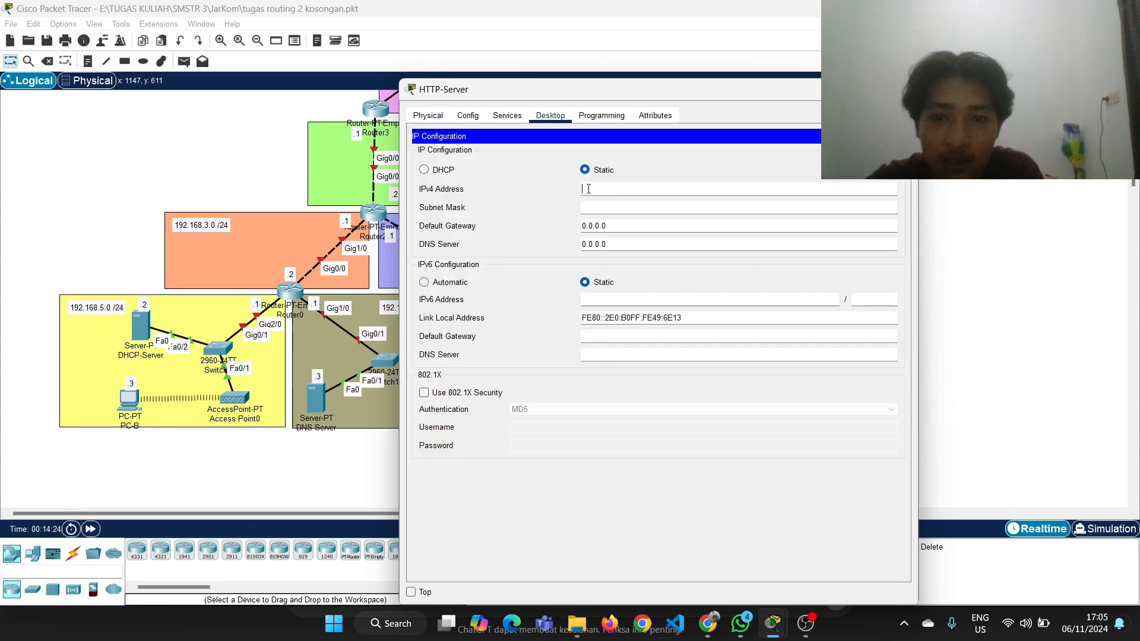
text(192.168.)
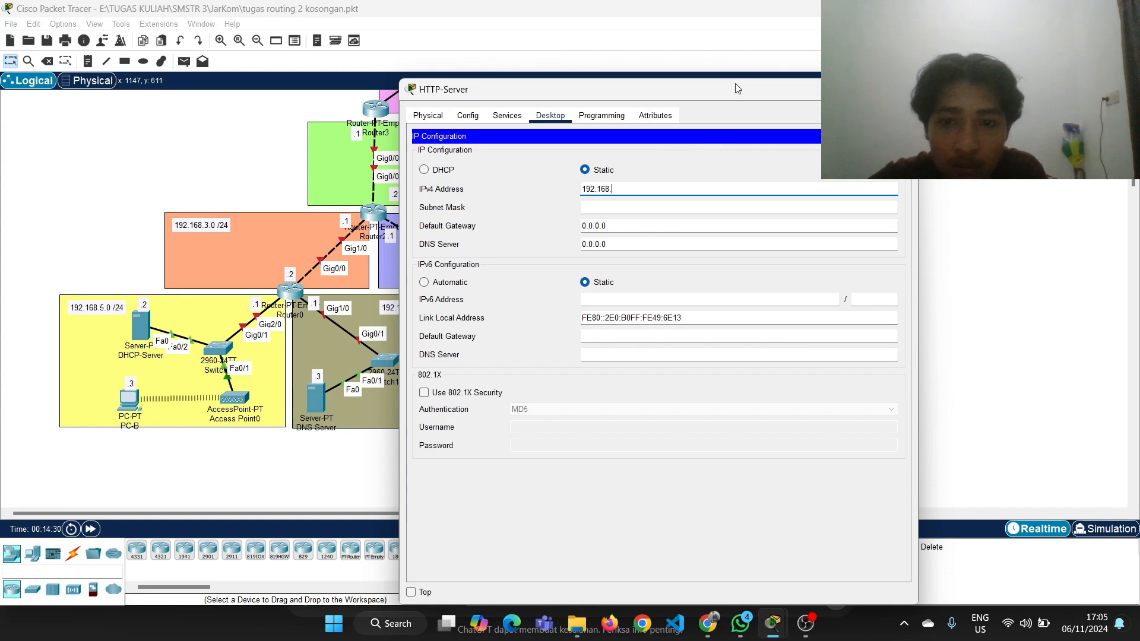
drag(737, 89, 825, 58)
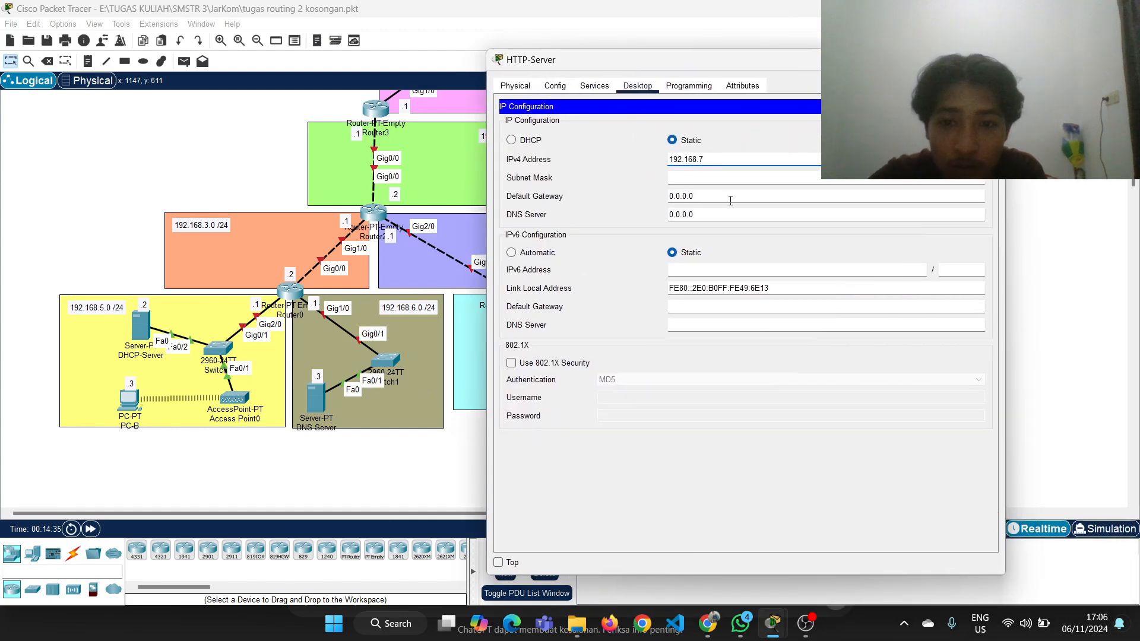
text(2)
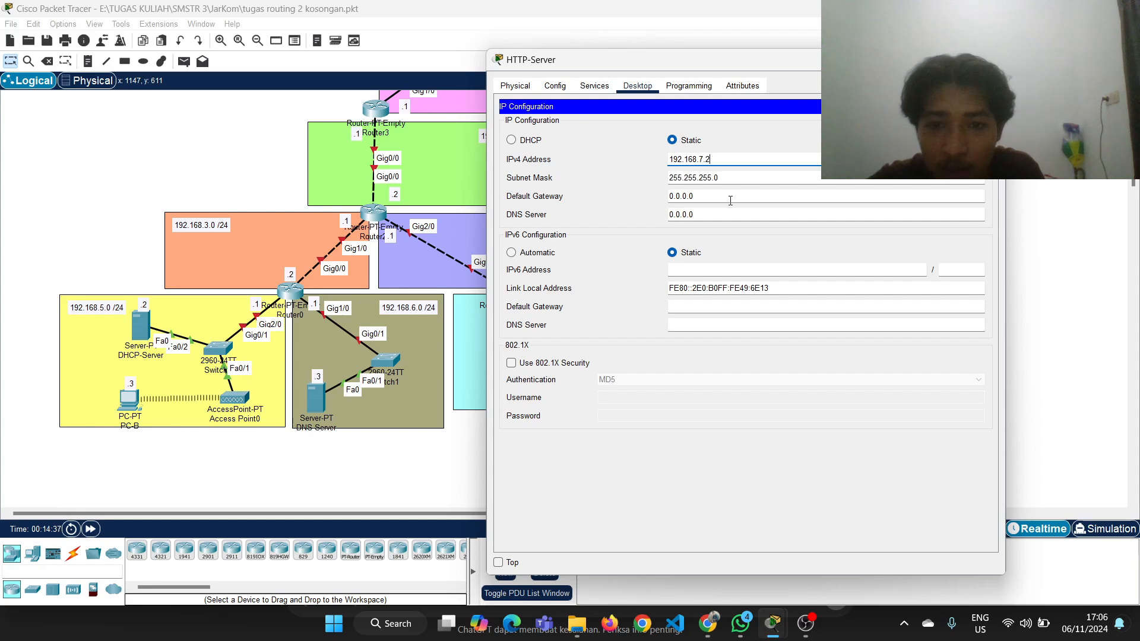
Set the HTTP-Server's default gateway to 192.168.7.1 and close its configuration window
click(726, 195)
key(BackSpace)
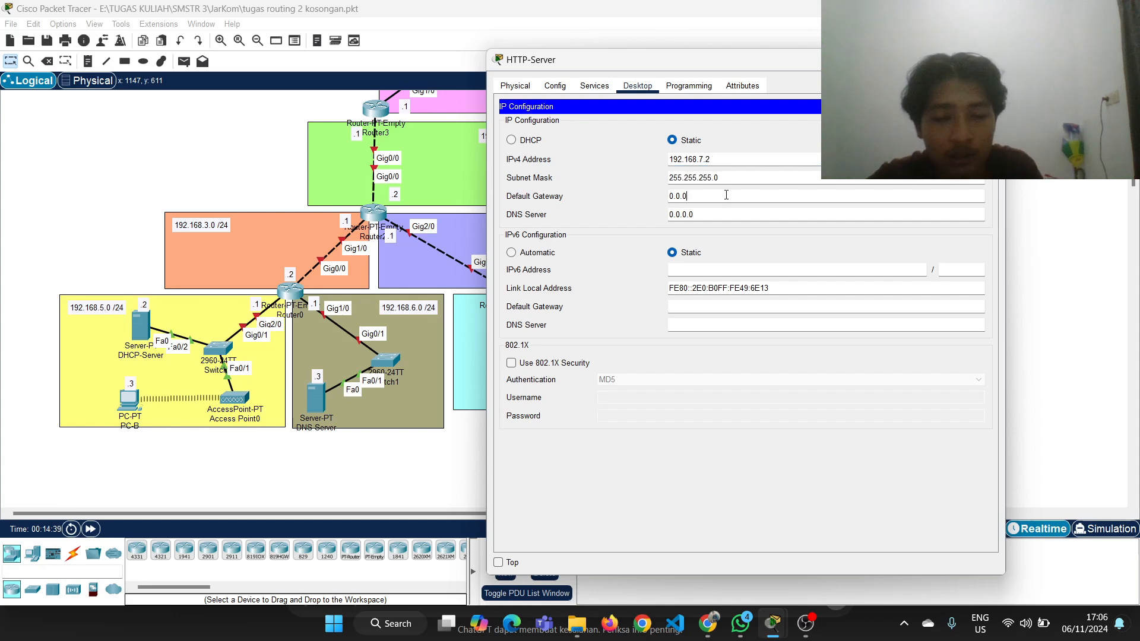
key(BackSpace)
key(BackSpace)
key(BackSpace)
key(BackSpace)
key(BackSpace)
text(192.168.7)
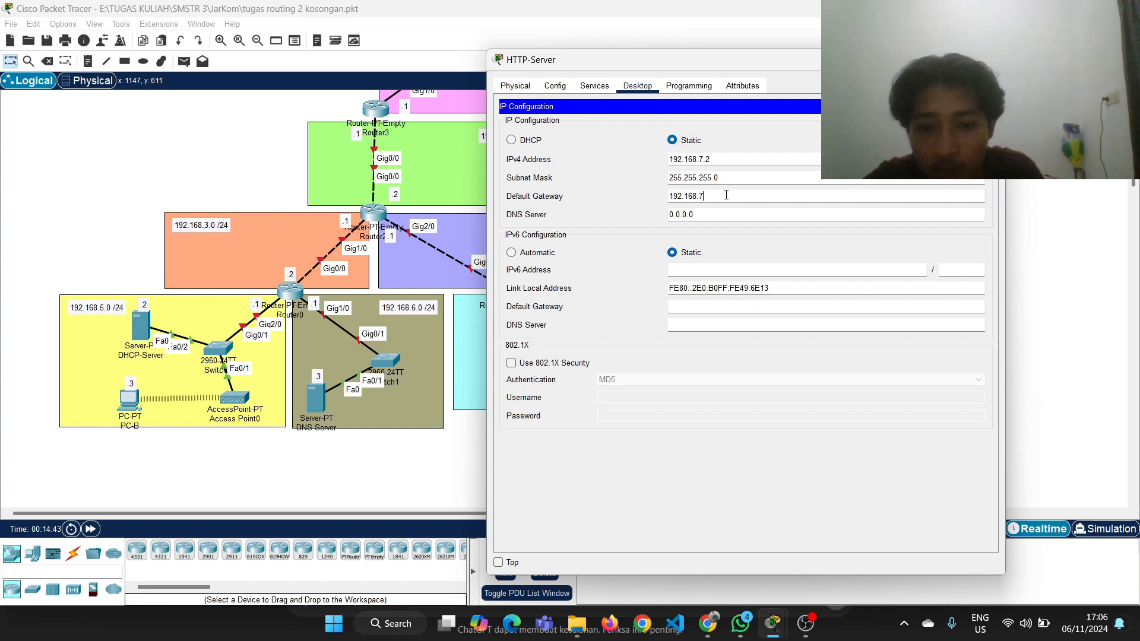
text(.1)
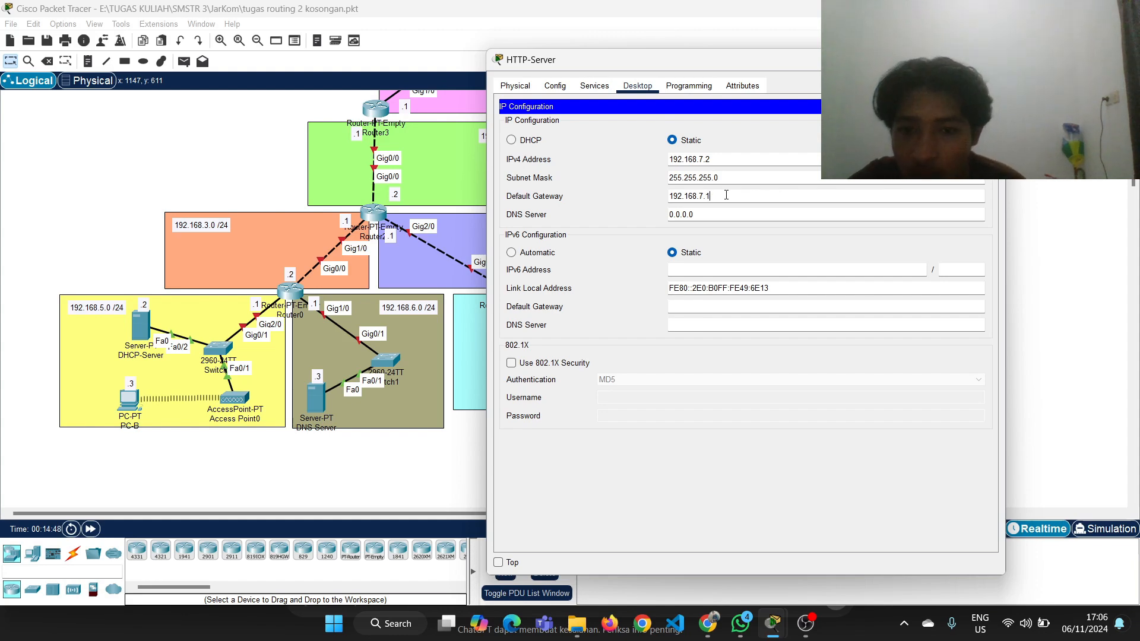
click(991, 60)
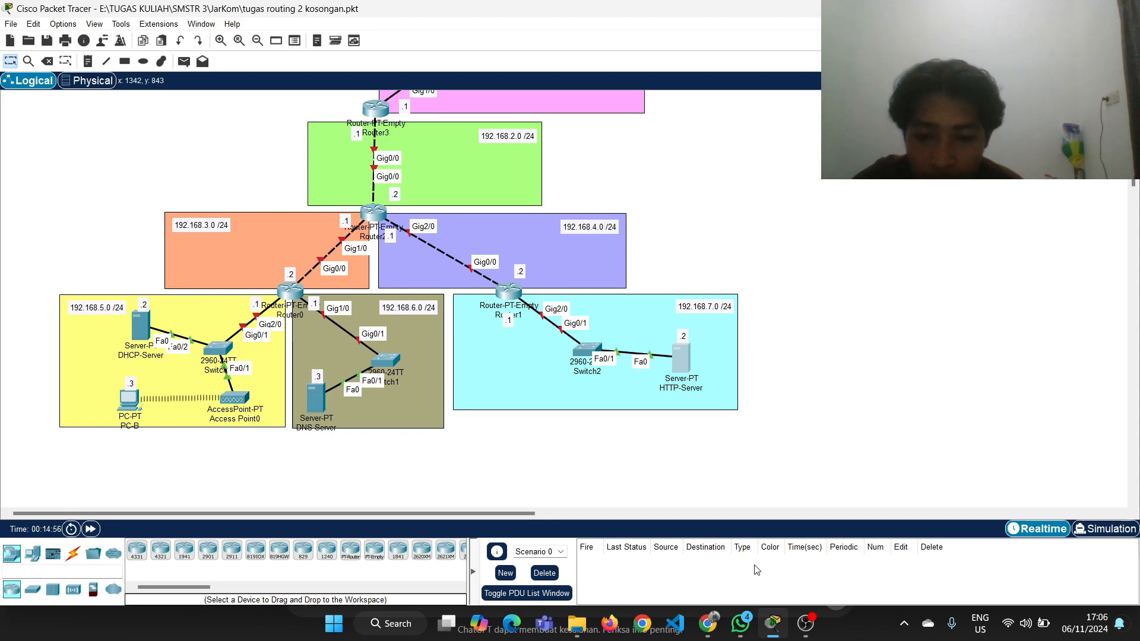
Switch to Chrome to review the Tugas Routing 2 step list in Google Classroom, and return to Packet Tracer
click(708, 626)
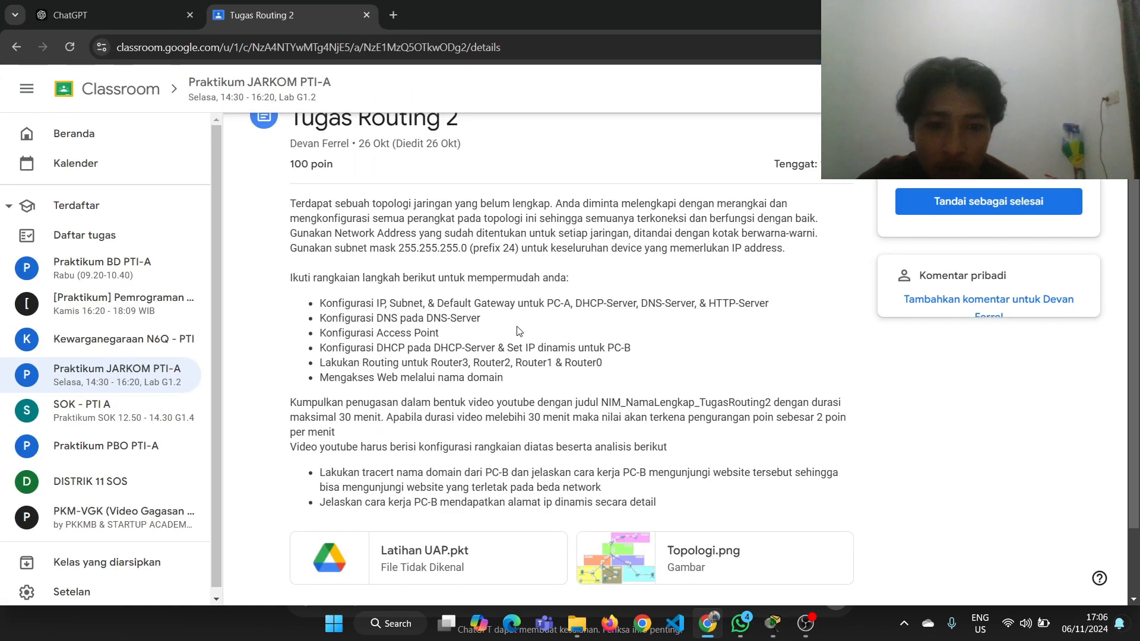
drag(403, 301, 536, 301)
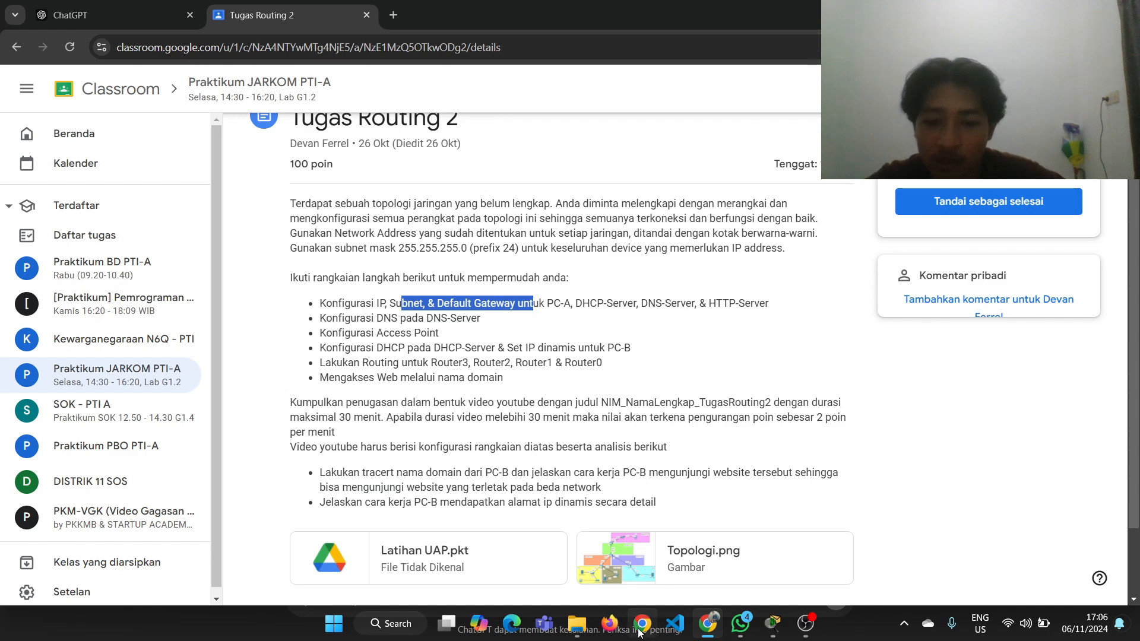
click(771, 623)
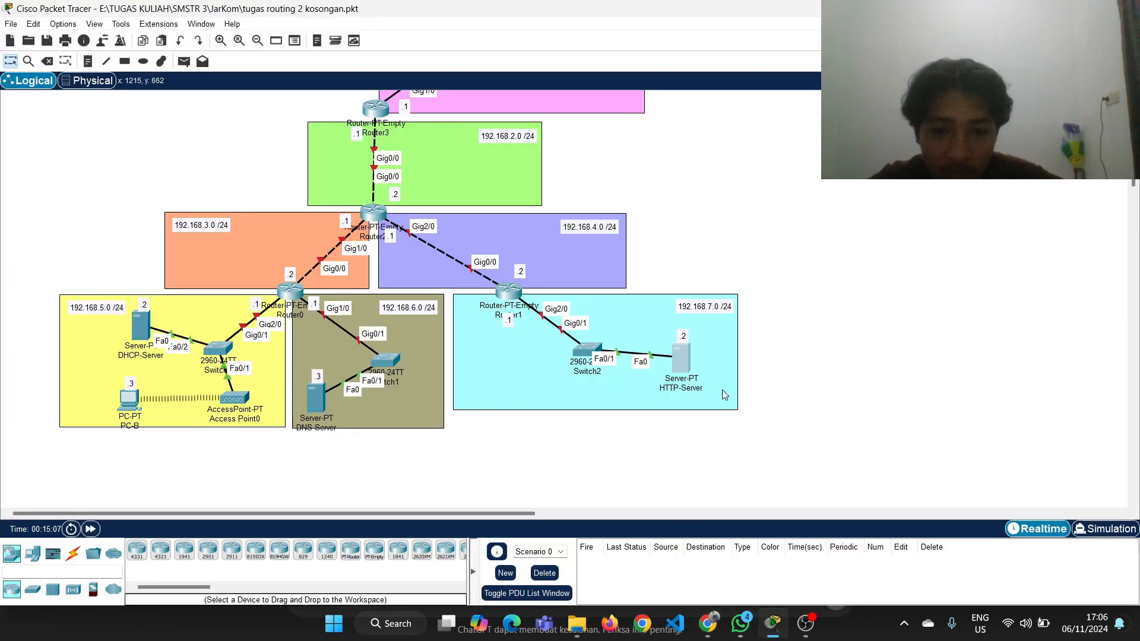
Open the DNS service settings of the DNS-Server and enter eka.com as the name of an A record
click(319, 394)
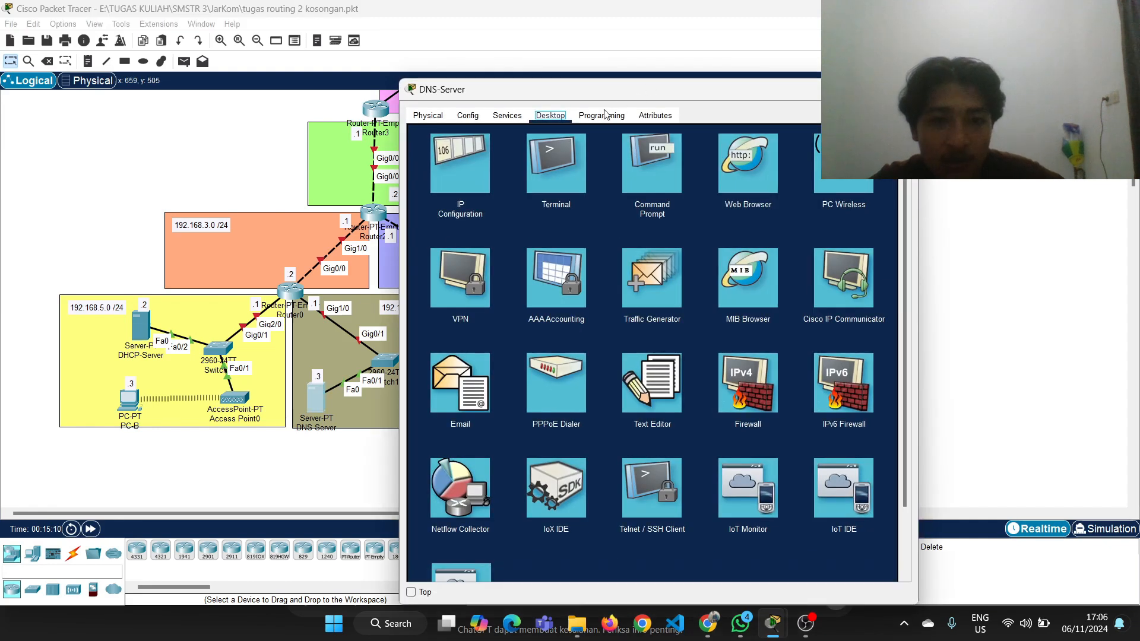
drag(601, 96, 682, 71)
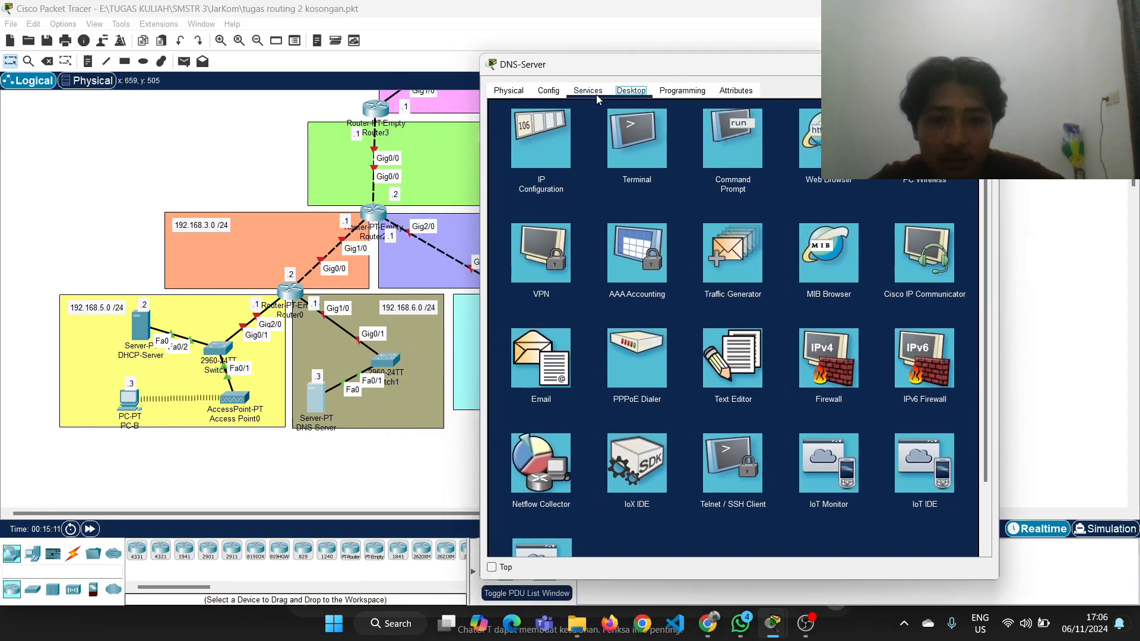
click(588, 94)
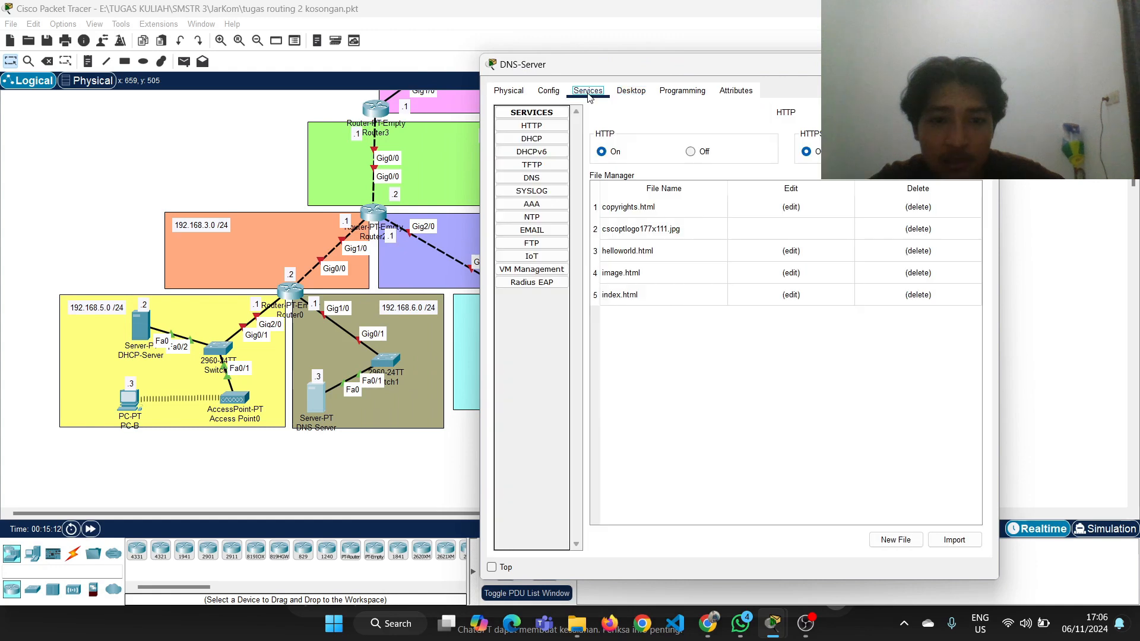
click(534, 179)
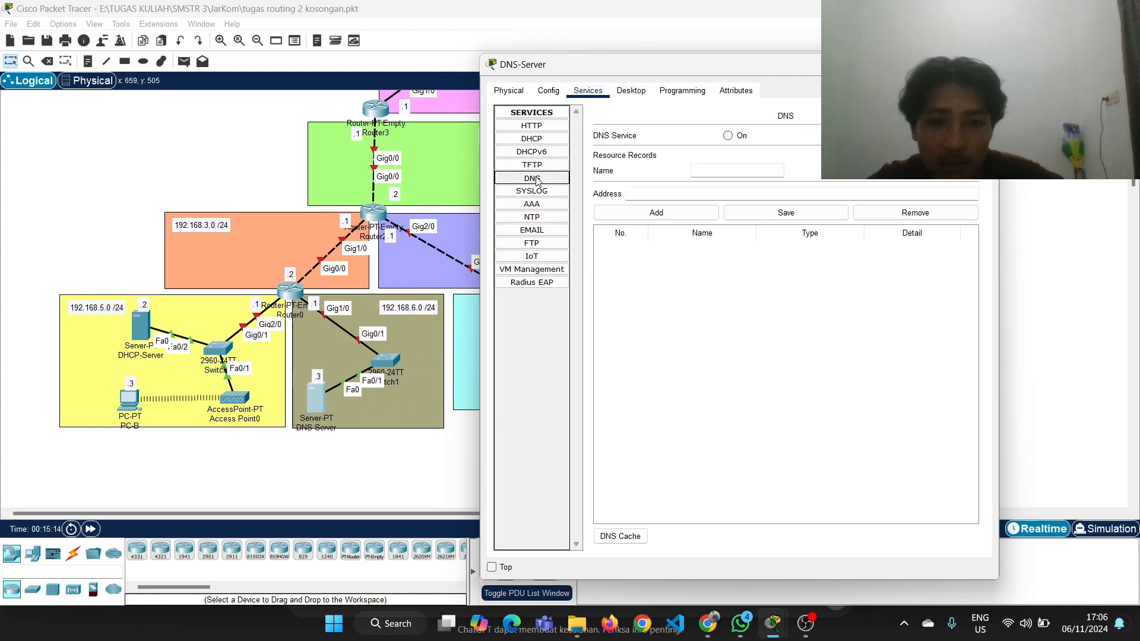
click(754, 168)
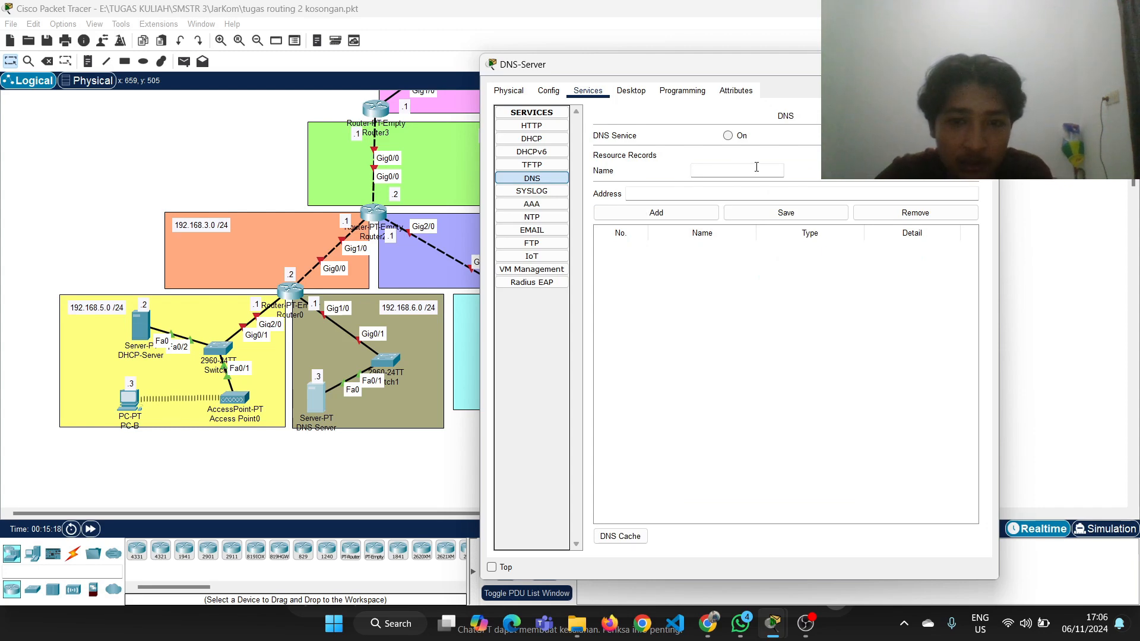
text(eka.)
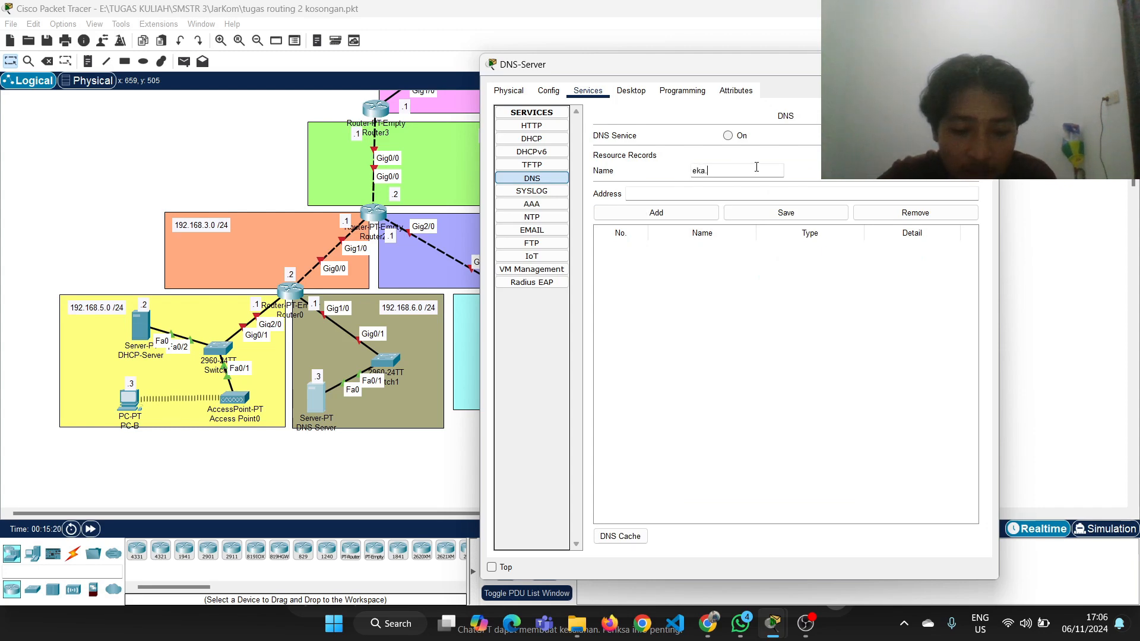
text(com)
Enter 192.168.7.2, the HTTP-Server's IP, as the address of the eka.com A record on the DNS-Server
click(784, 192)
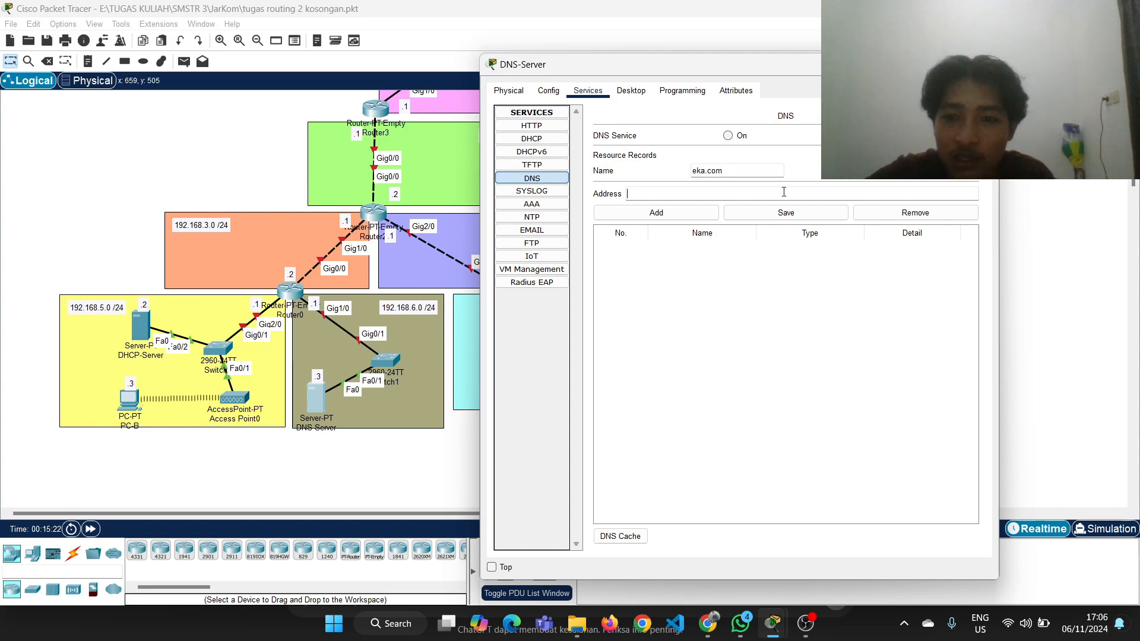
drag(834, 74, 418, 67)
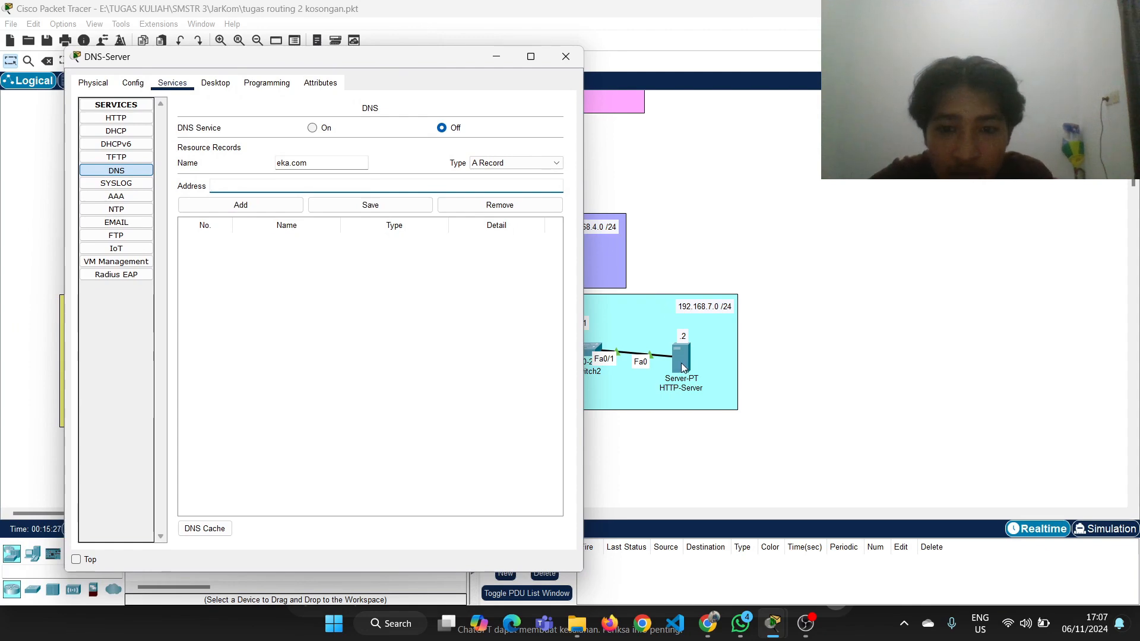
click(765, 351)
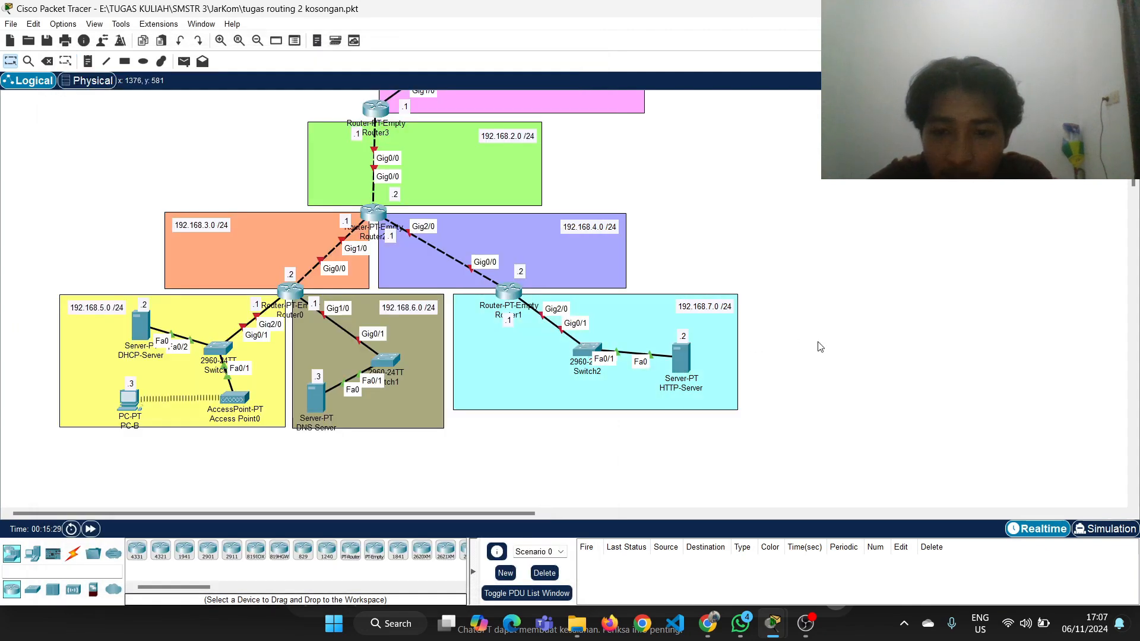
mouse_move(686, 362)
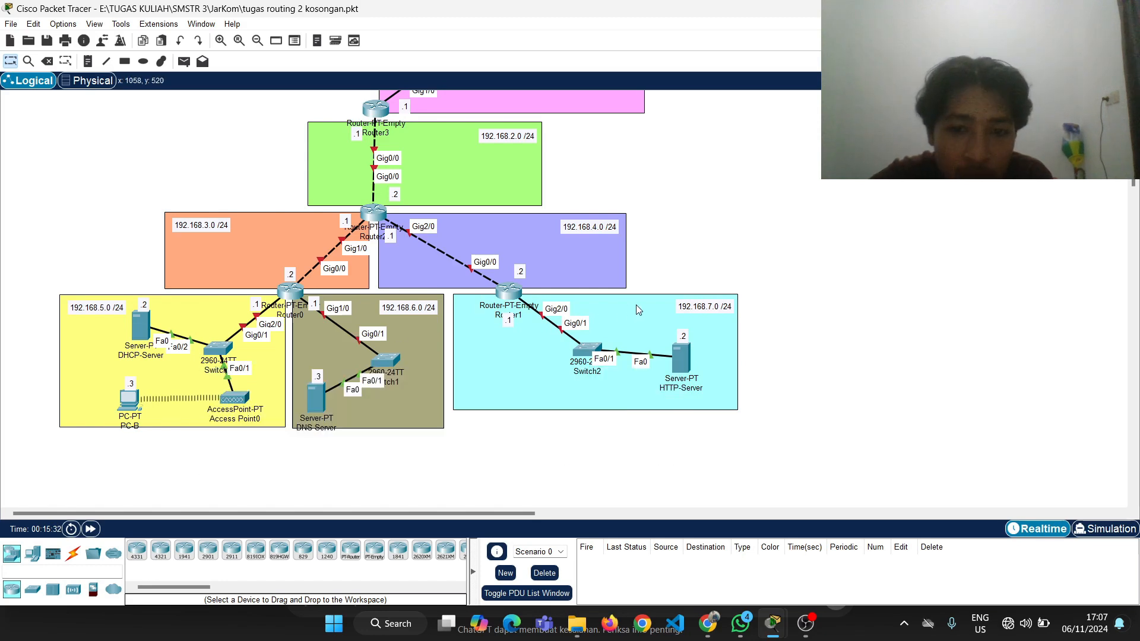
click(315, 396)
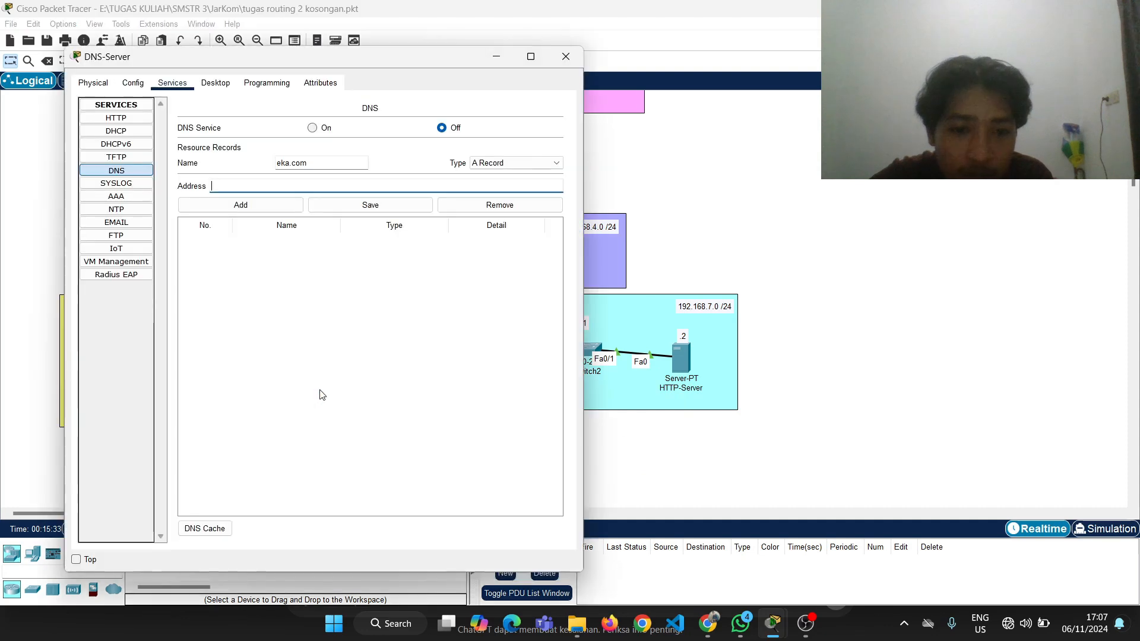
click(256, 185)
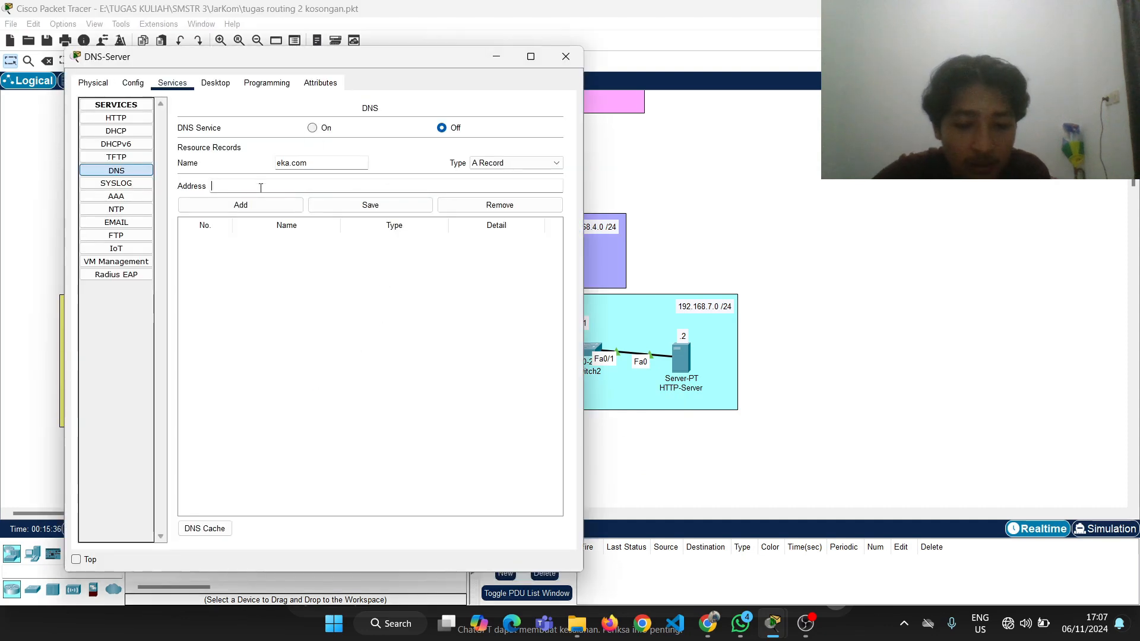
text(192.1)
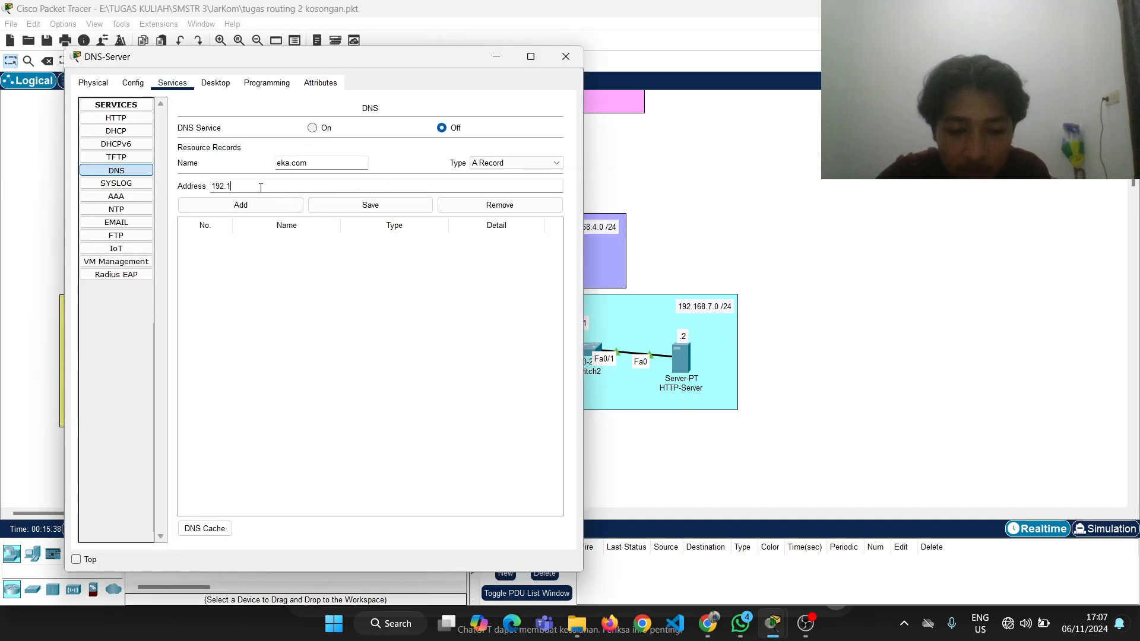
text(68.7.3)
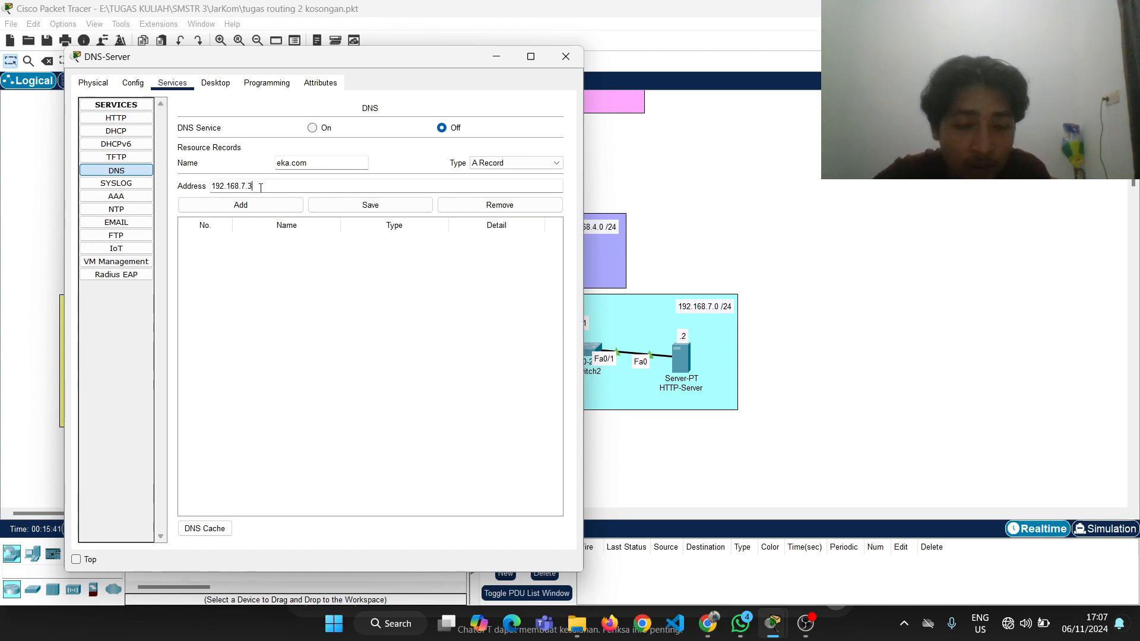
key(BackSpace)
key(BackSpace)
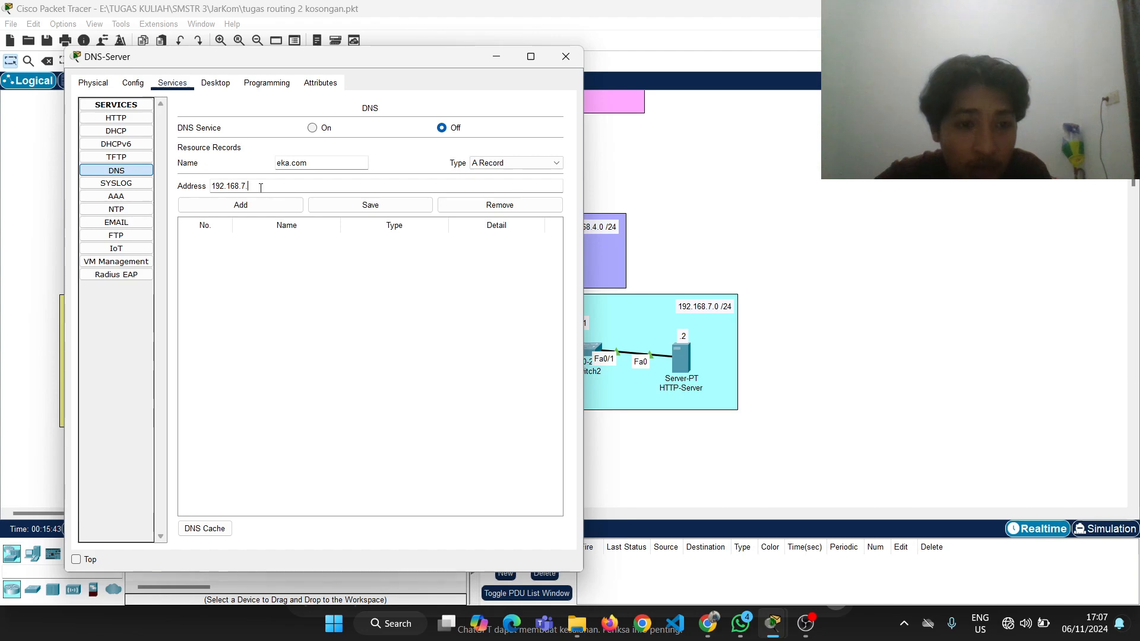
Add the eka.com A record to the DNS-Server's resource records, save it, and return to the topology
click(343, 205)
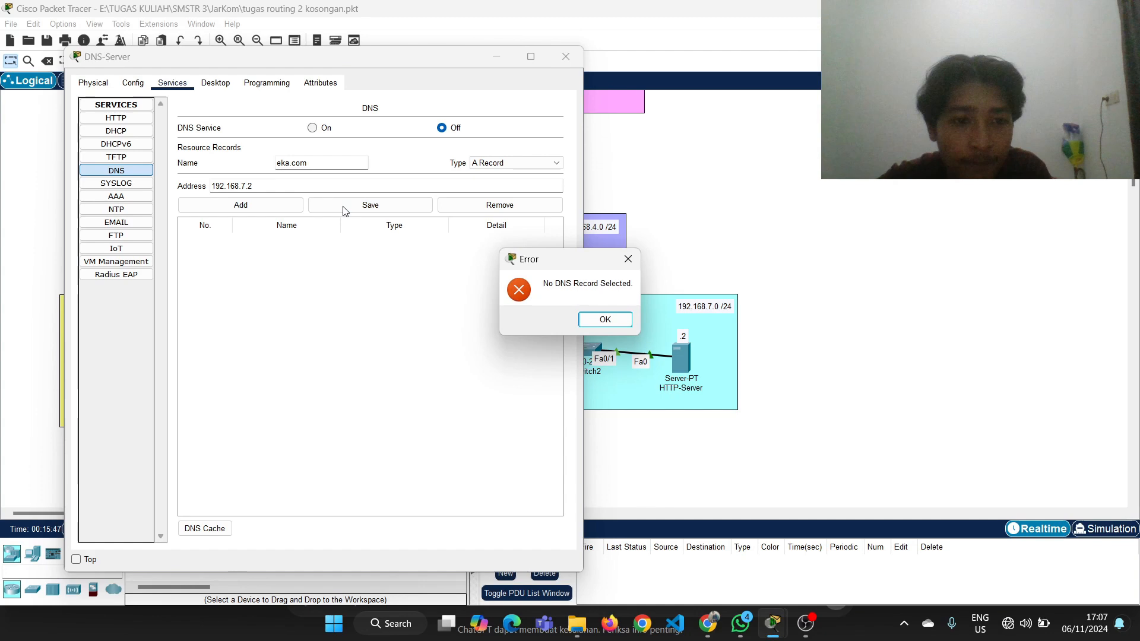
click(605, 319)
click(266, 208)
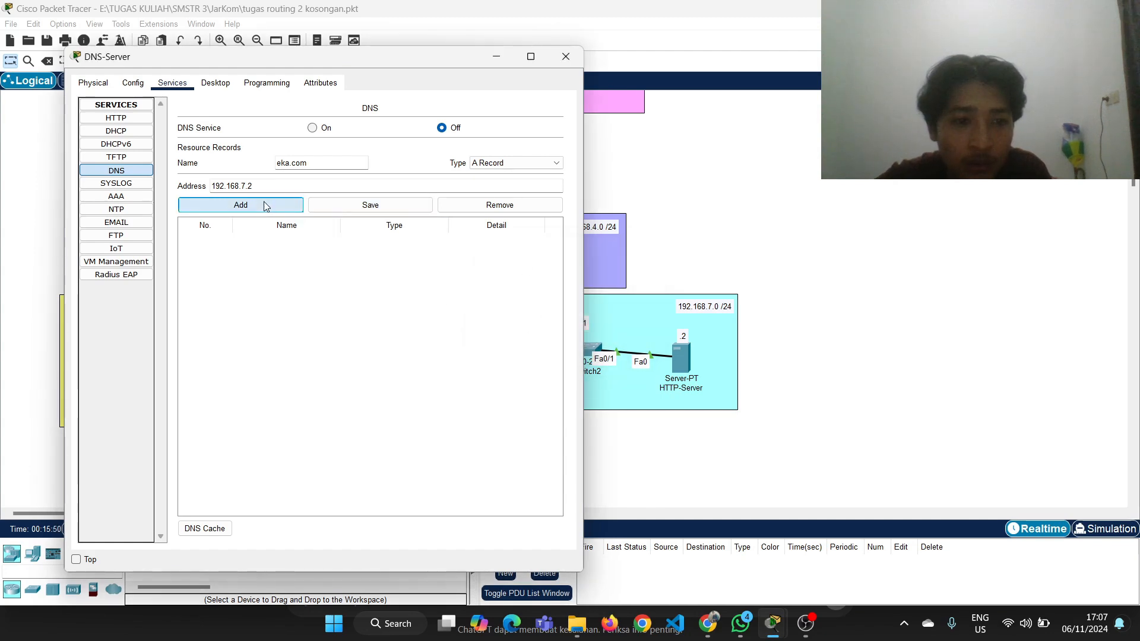
click(335, 245)
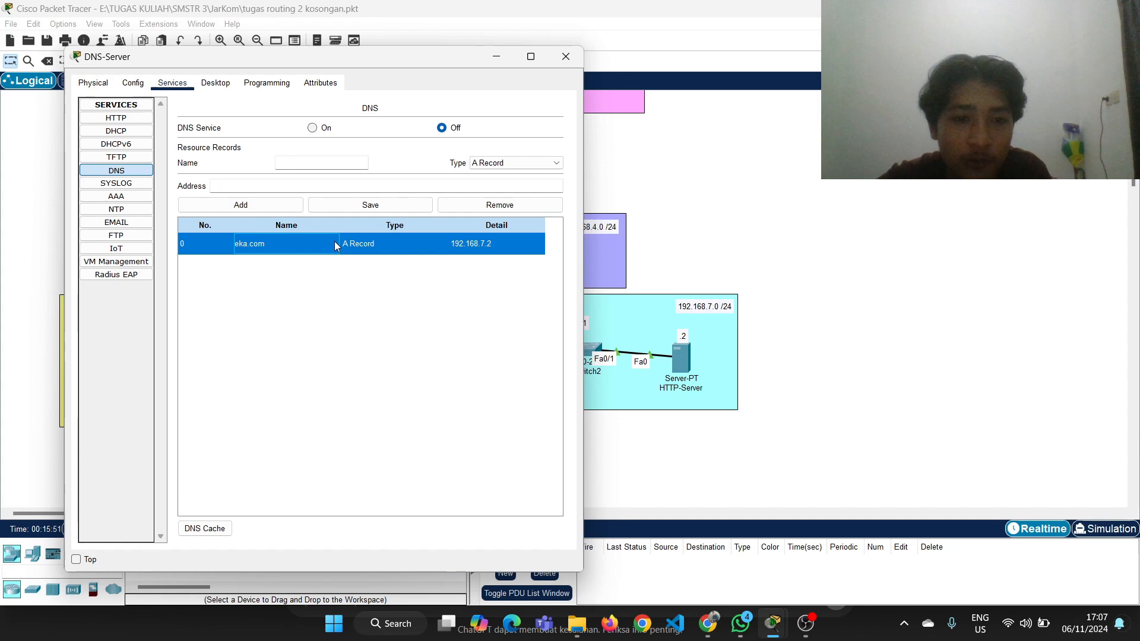
click(376, 205)
click(707, 155)
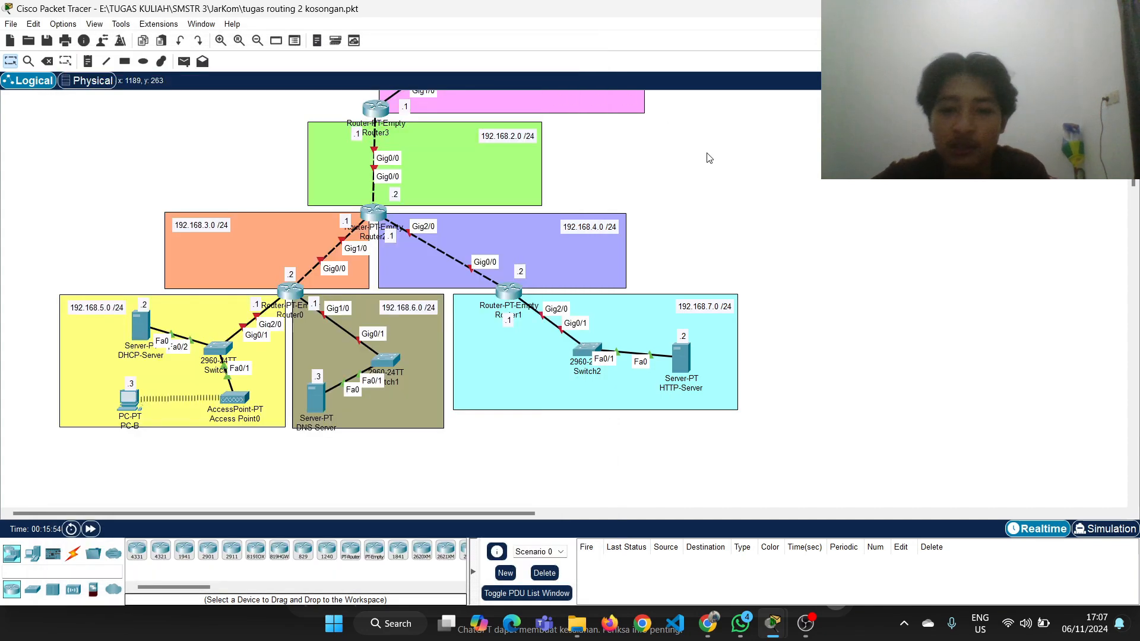
Review the assignment's step list in Chrome, return to Packet Tracer and open Access Point0's Port 1 settings
click(708, 628)
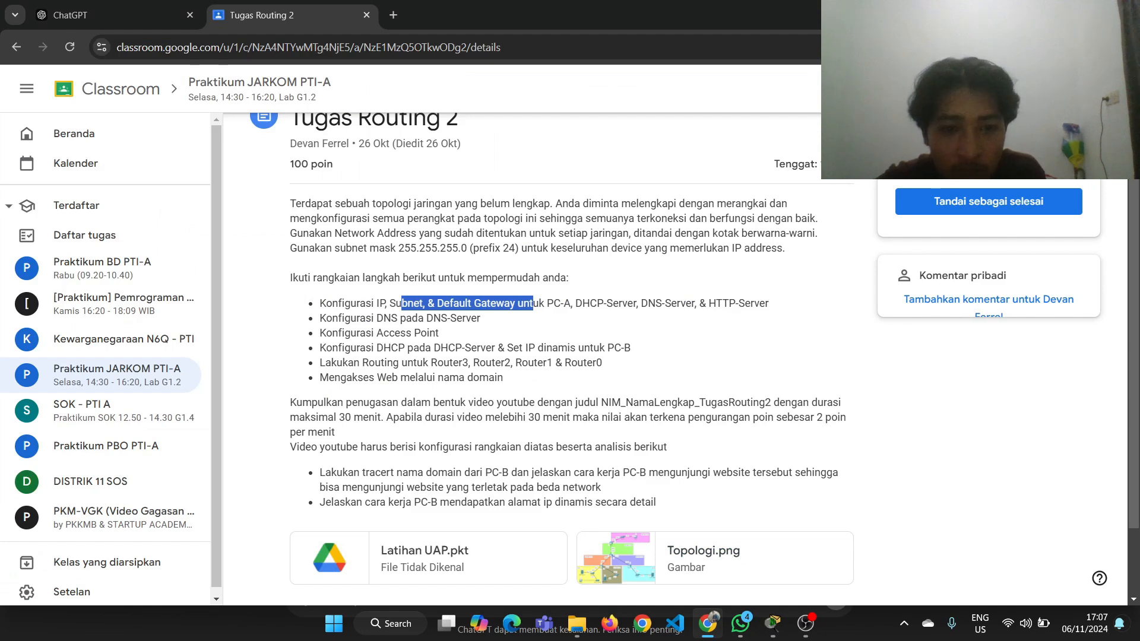
key(alt+Tab)
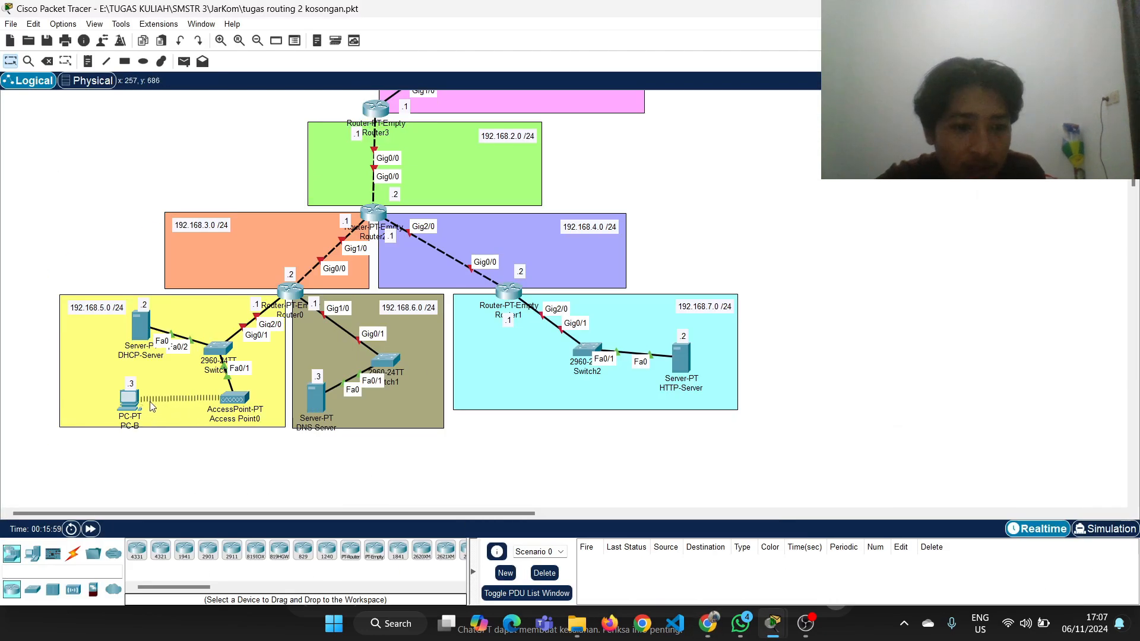
click(233, 401)
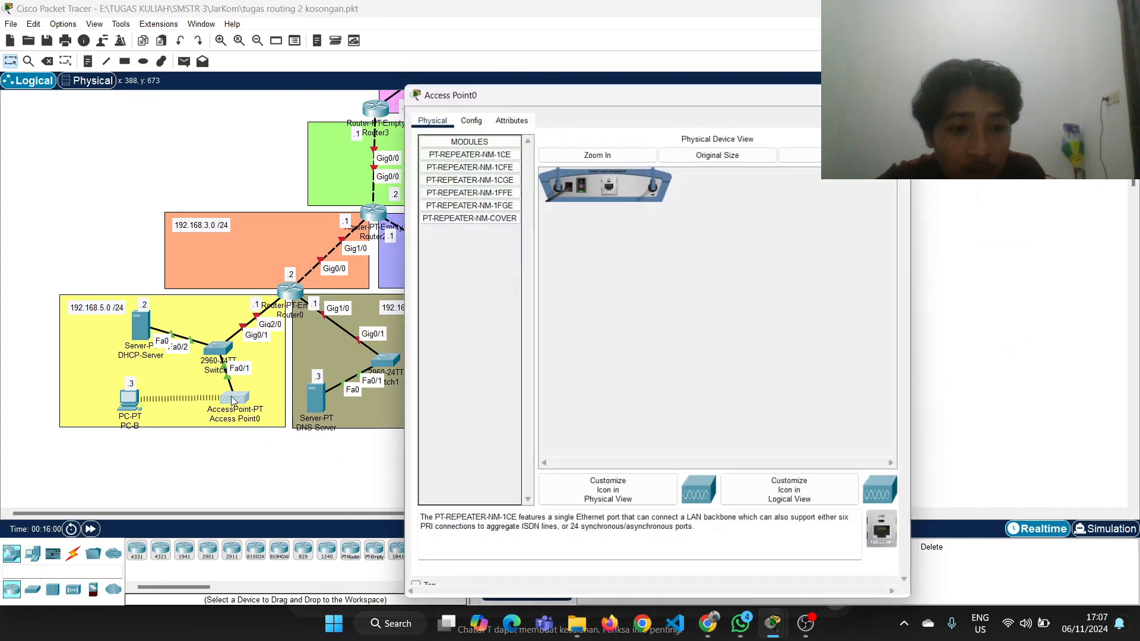
drag(562, 90, 651, 72)
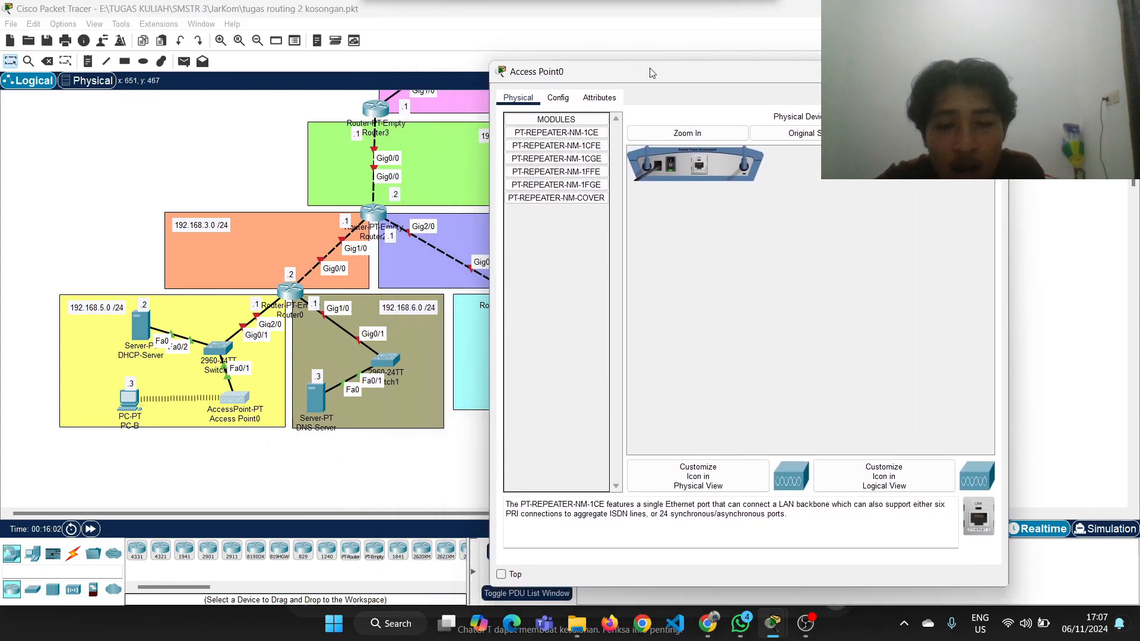
click(558, 100)
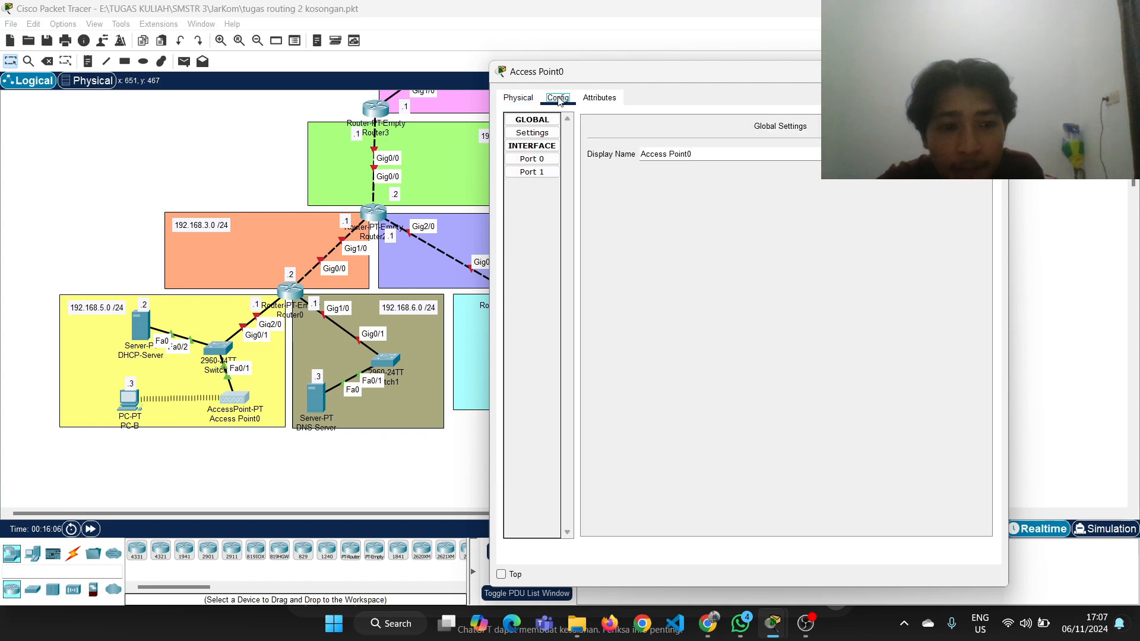
click(591, 100)
click(567, 100)
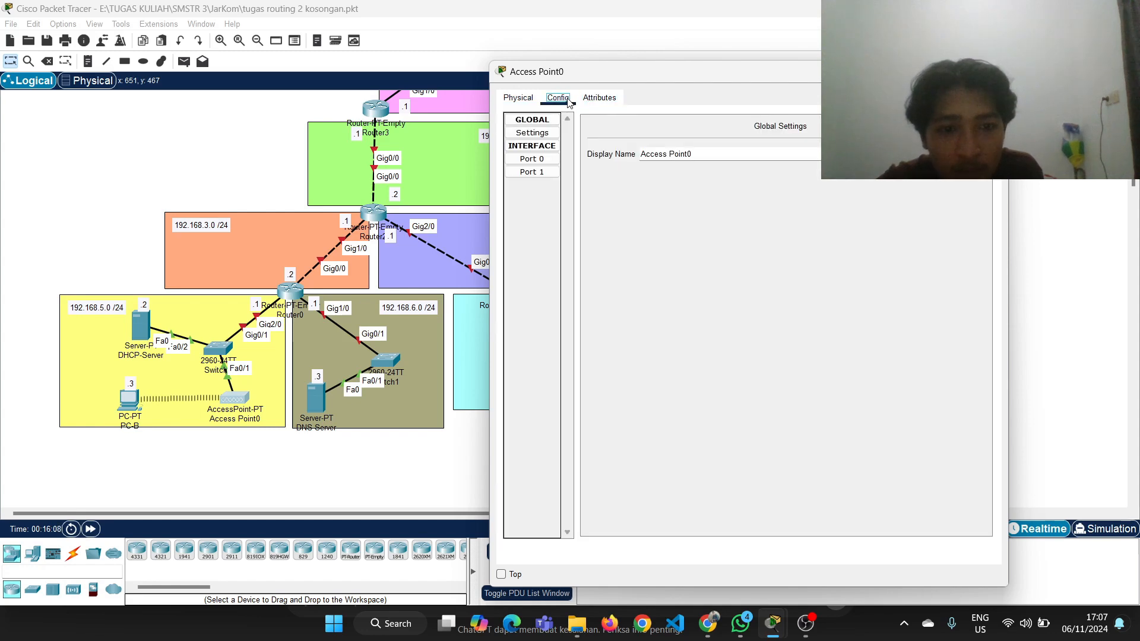
key(Left)
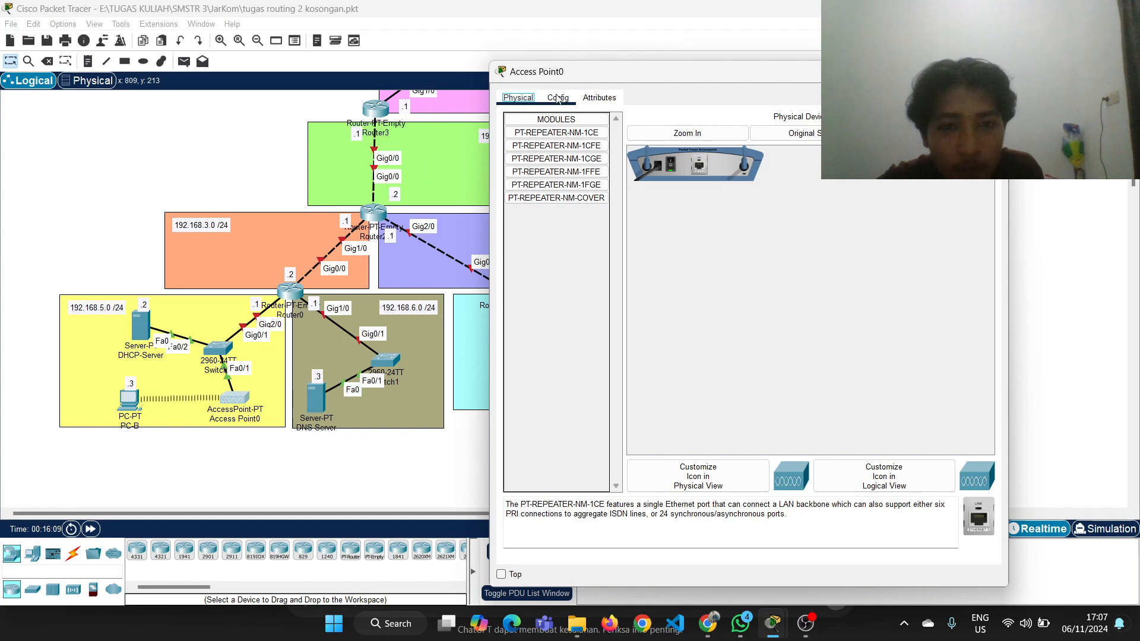
click(558, 99)
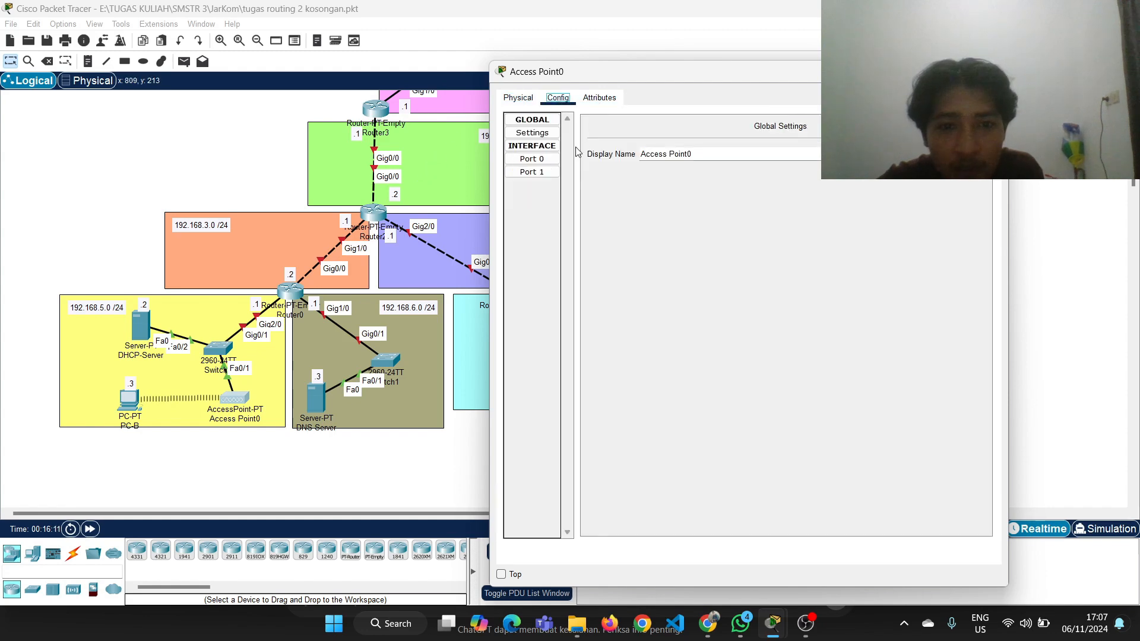
click(541, 159)
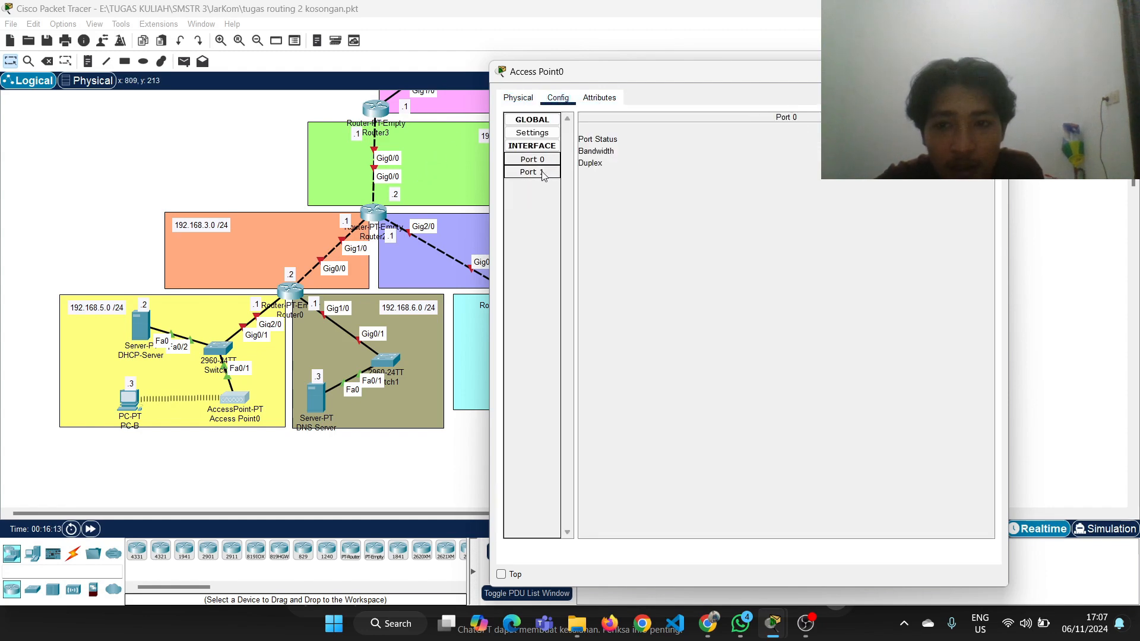
click(541, 172)
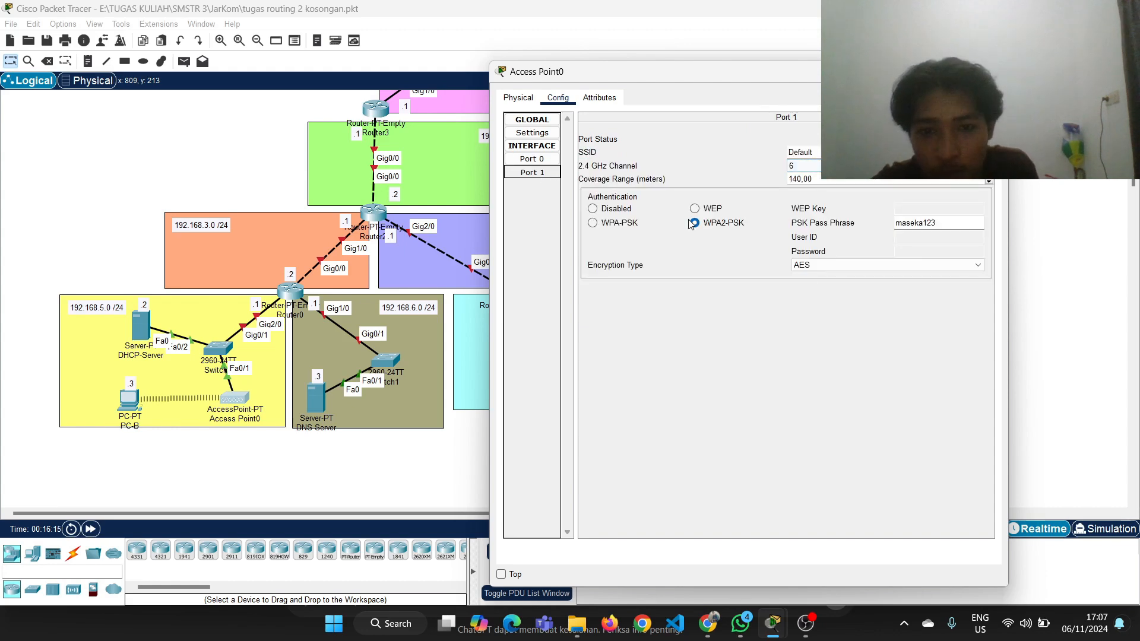
Reset Port 1's authentication on Access Point0 to WPA2-PSK, enter the PSK pass phrase, and close the configuration window
click(596, 211)
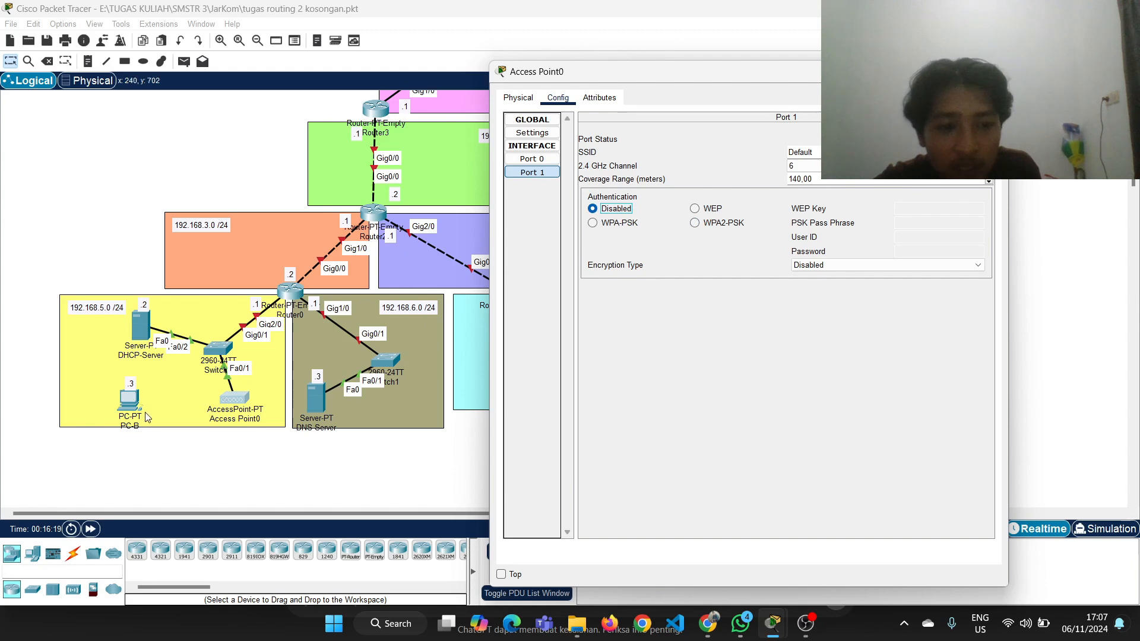
click(694, 223)
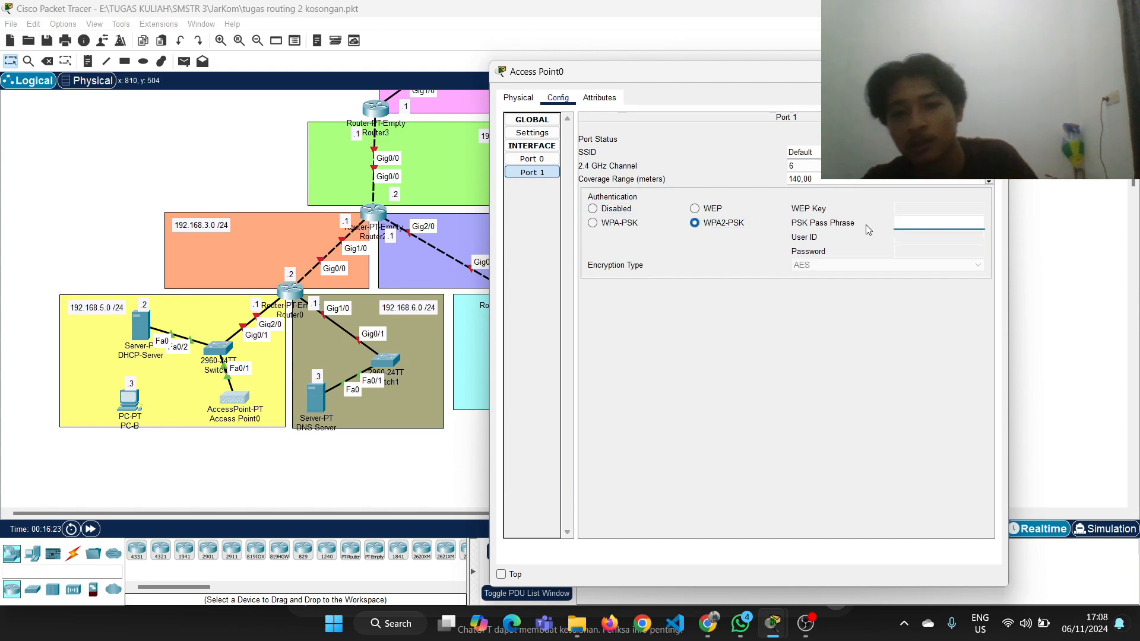
click(920, 223)
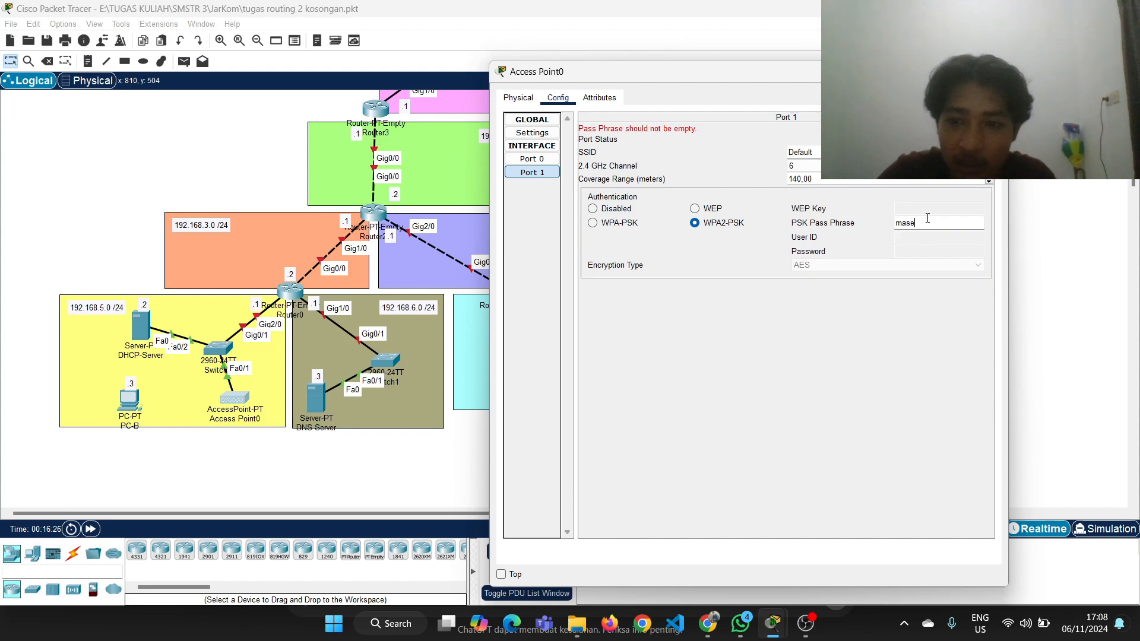
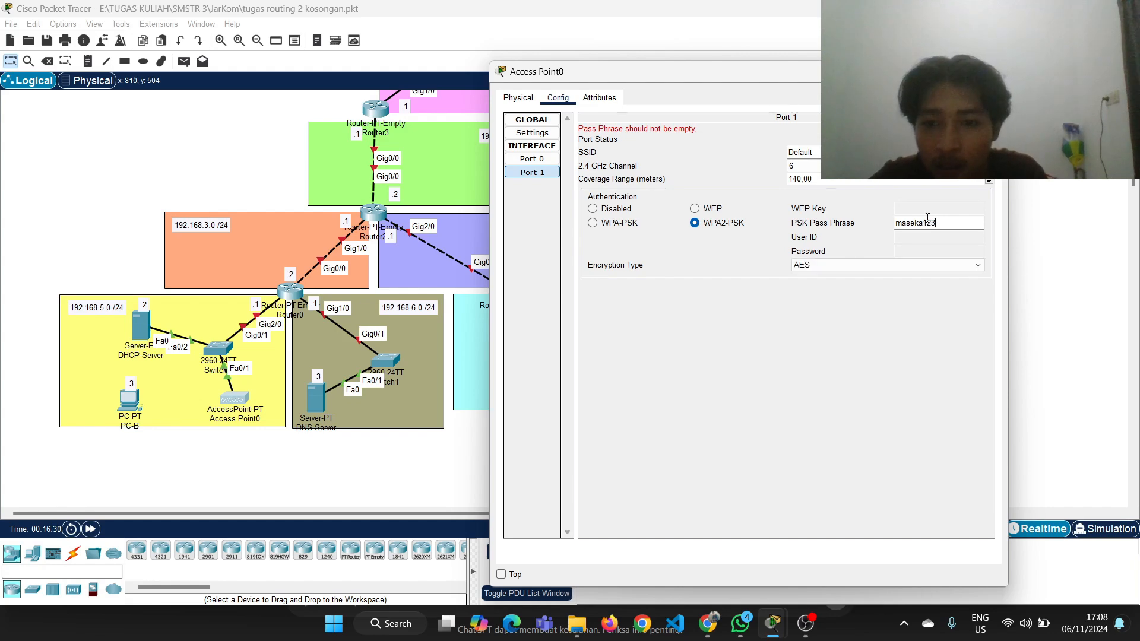
key(Return)
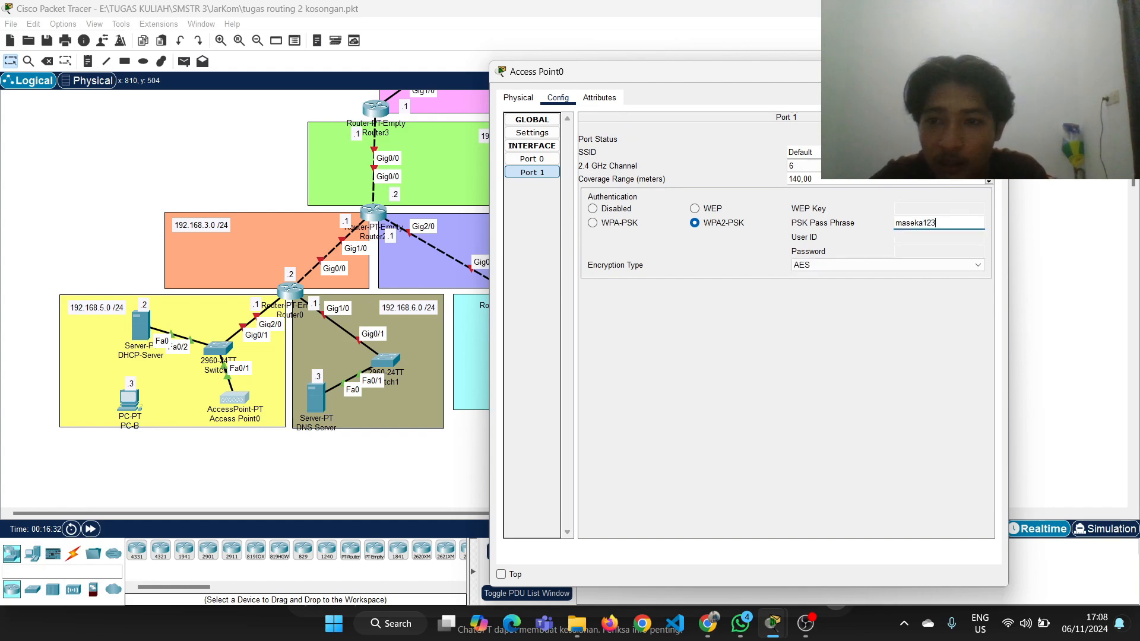
click(991, 72)
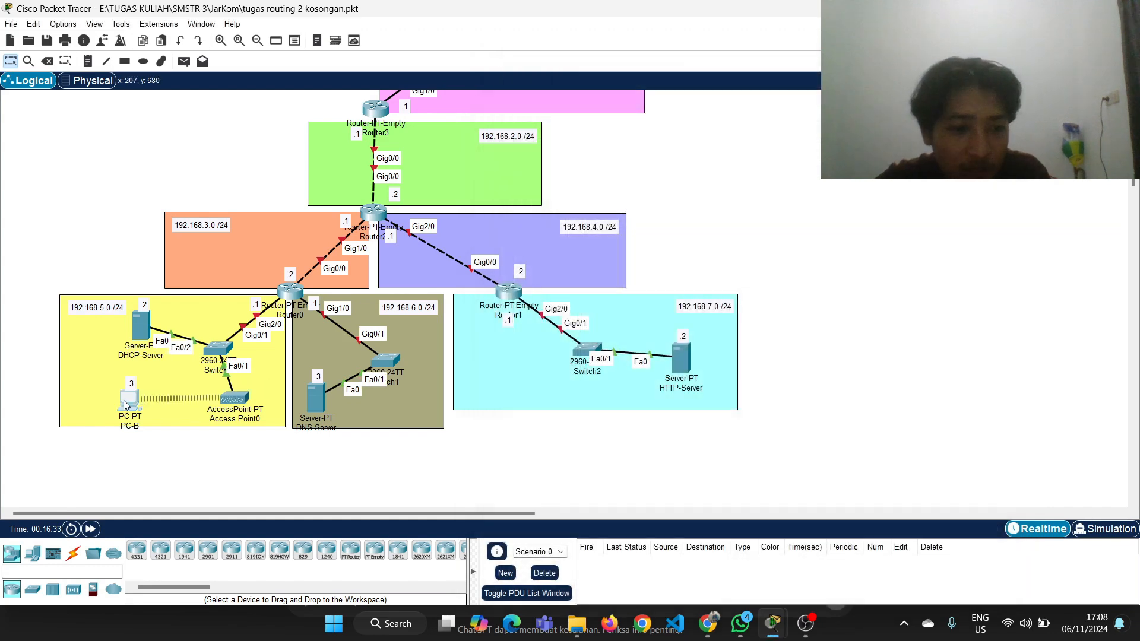
Open PC-B's wireless network list, refresh it and select the Default network
click(128, 401)
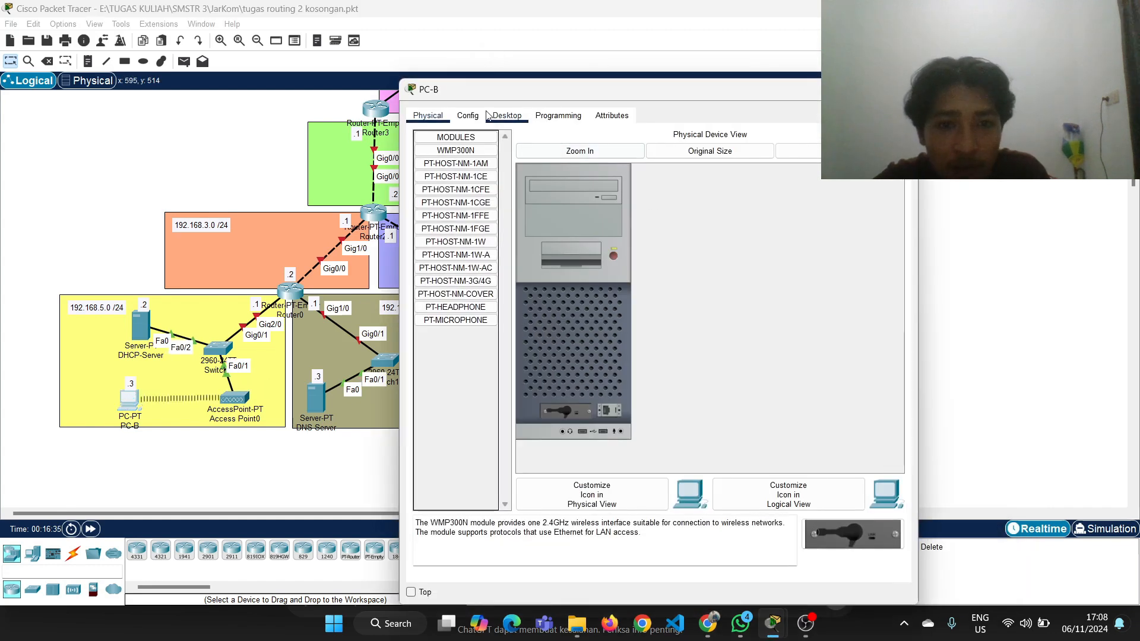
click(508, 116)
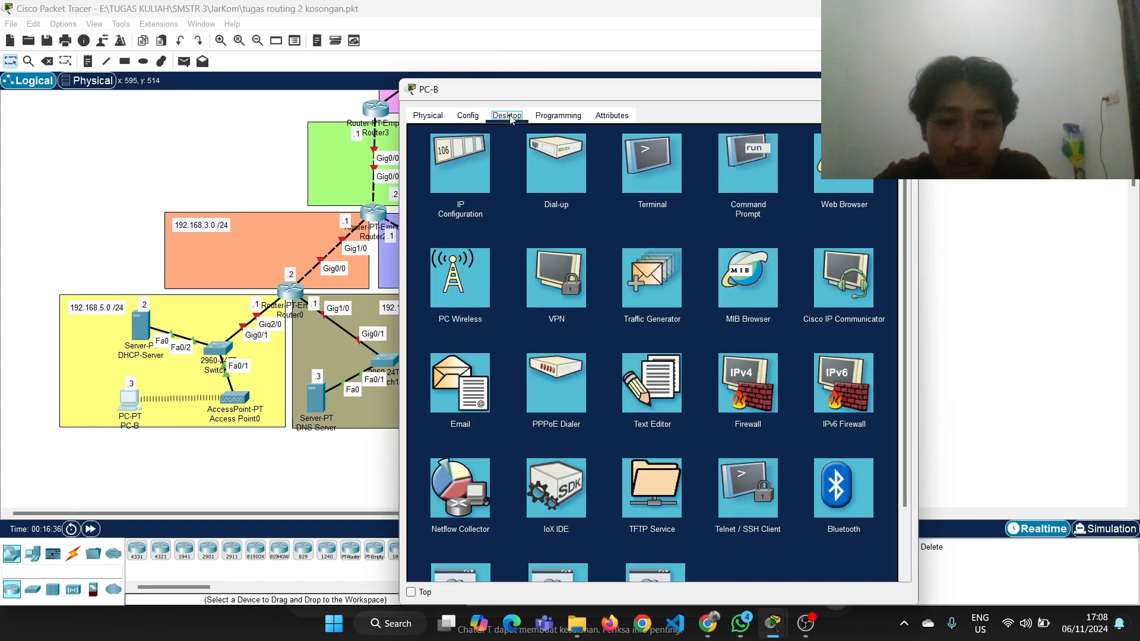
click(465, 301)
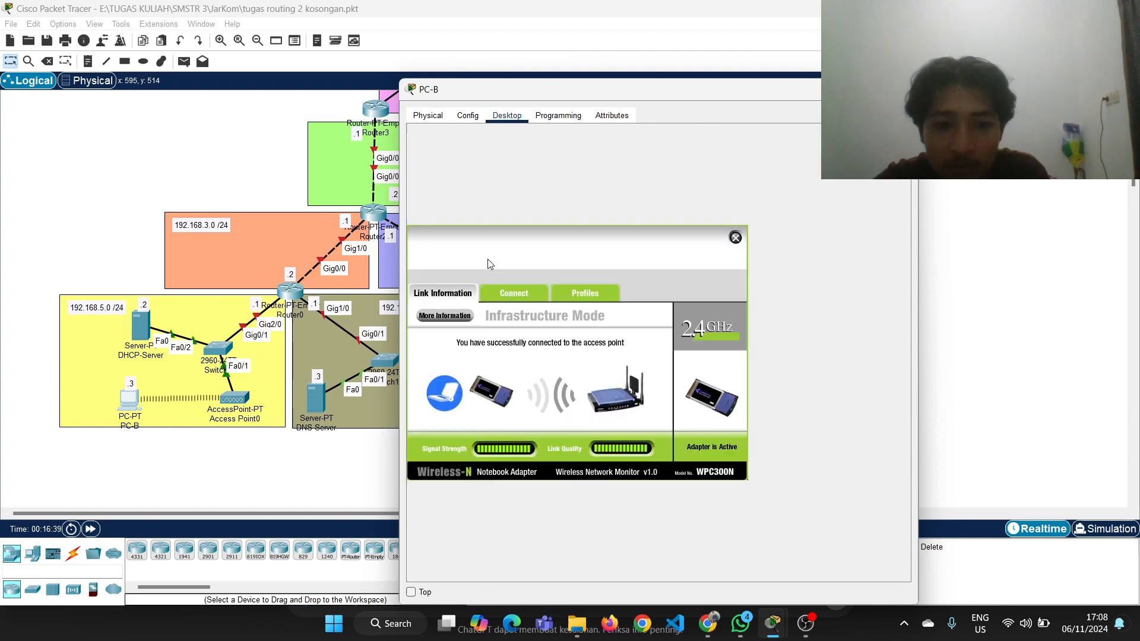
click(510, 290)
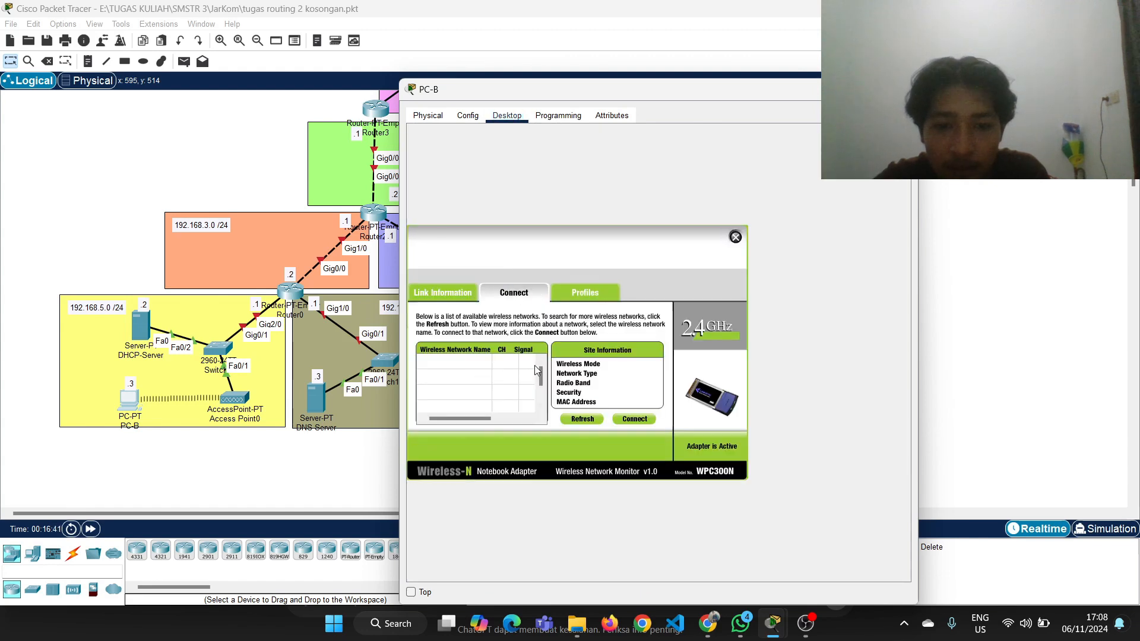
click(573, 421)
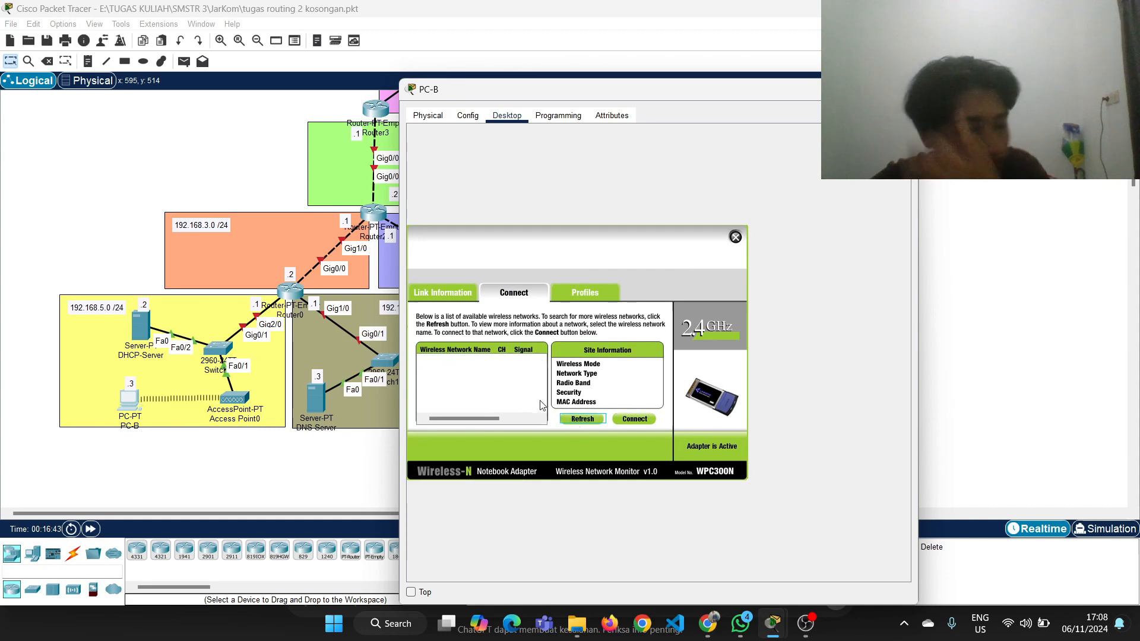
click(514, 364)
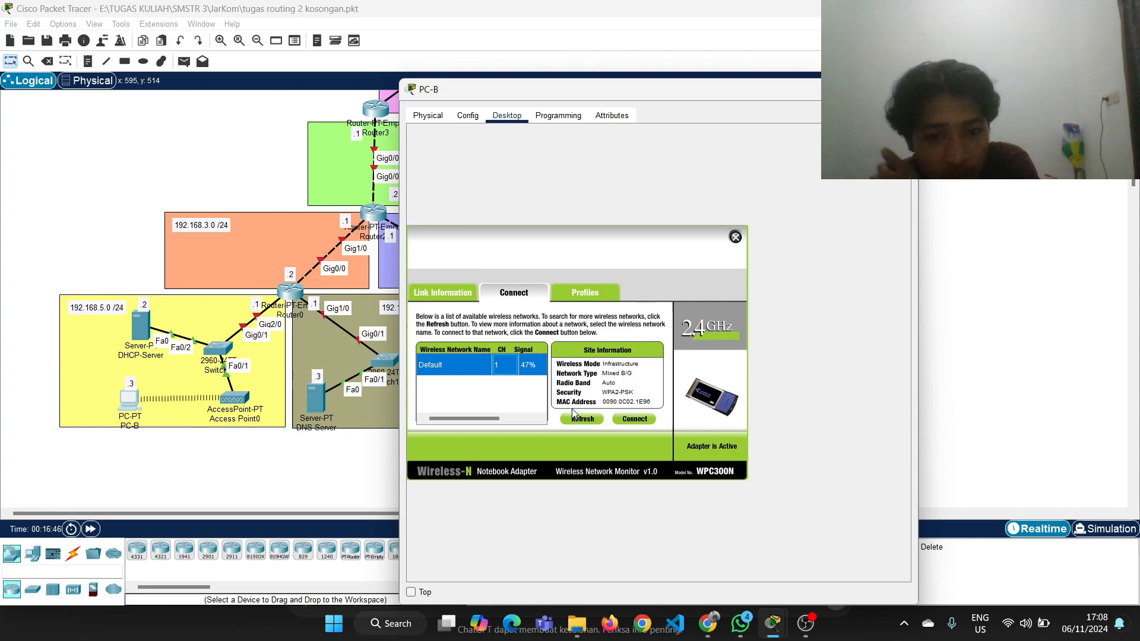
Connect PC-B to the Default network with WPA2-Personal security, enter the pre-shared key, and close PC-B's window
click(625, 418)
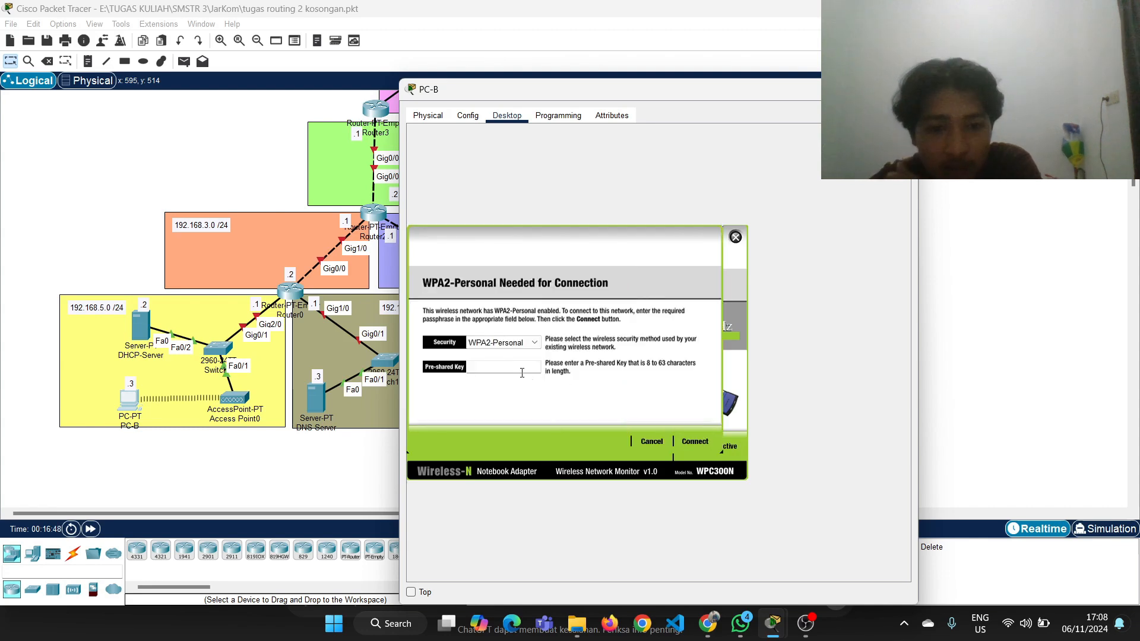
text(maseka)
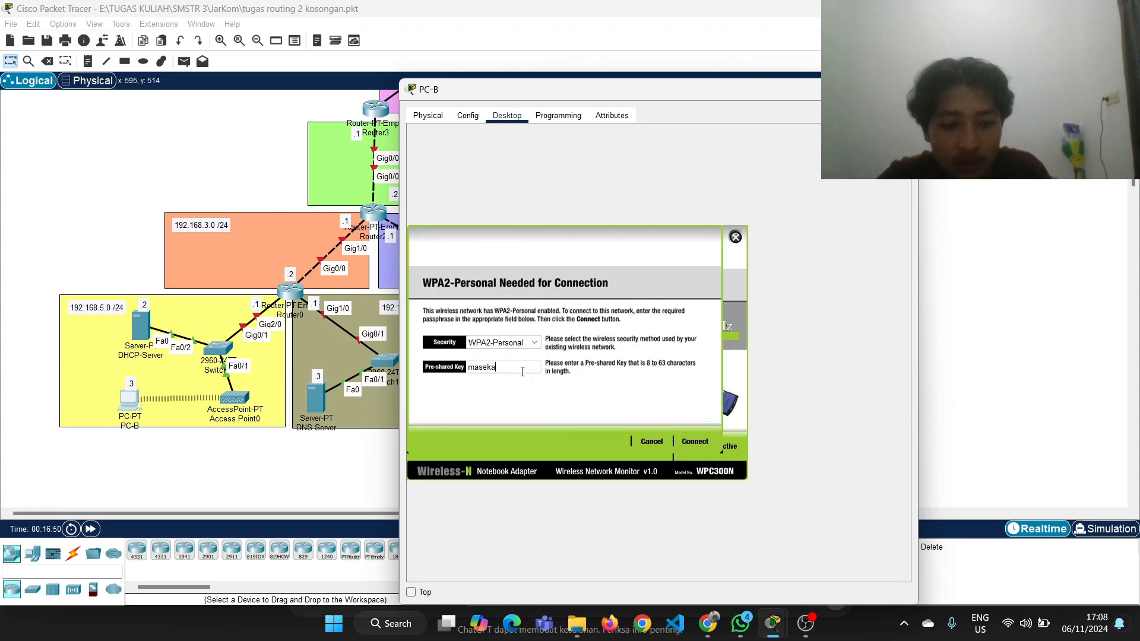
text(123)
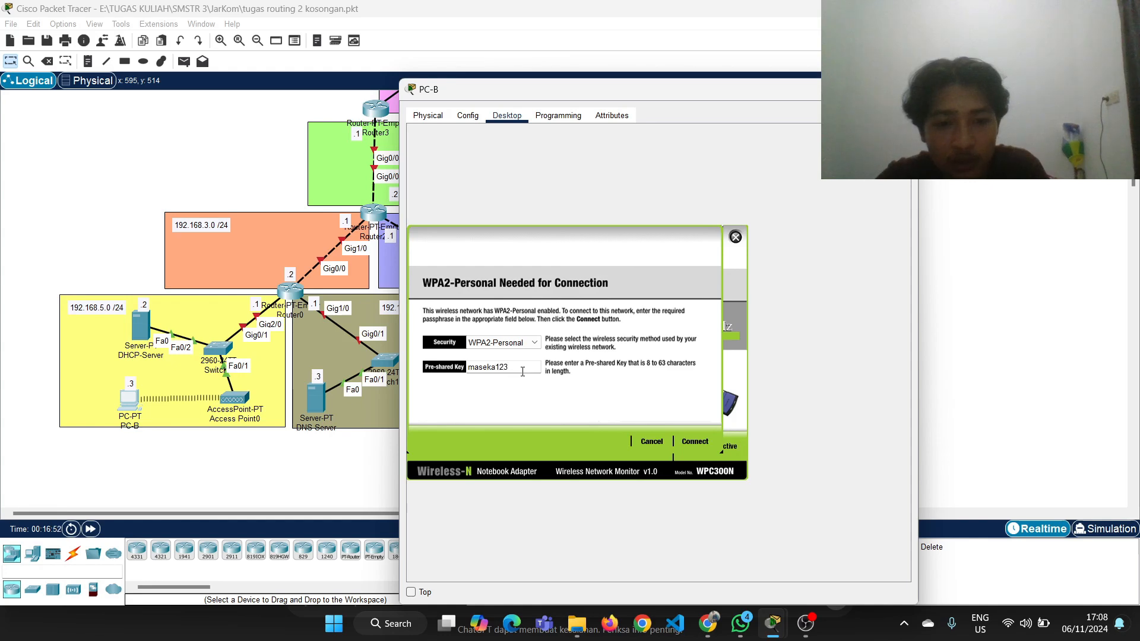
click(695, 442)
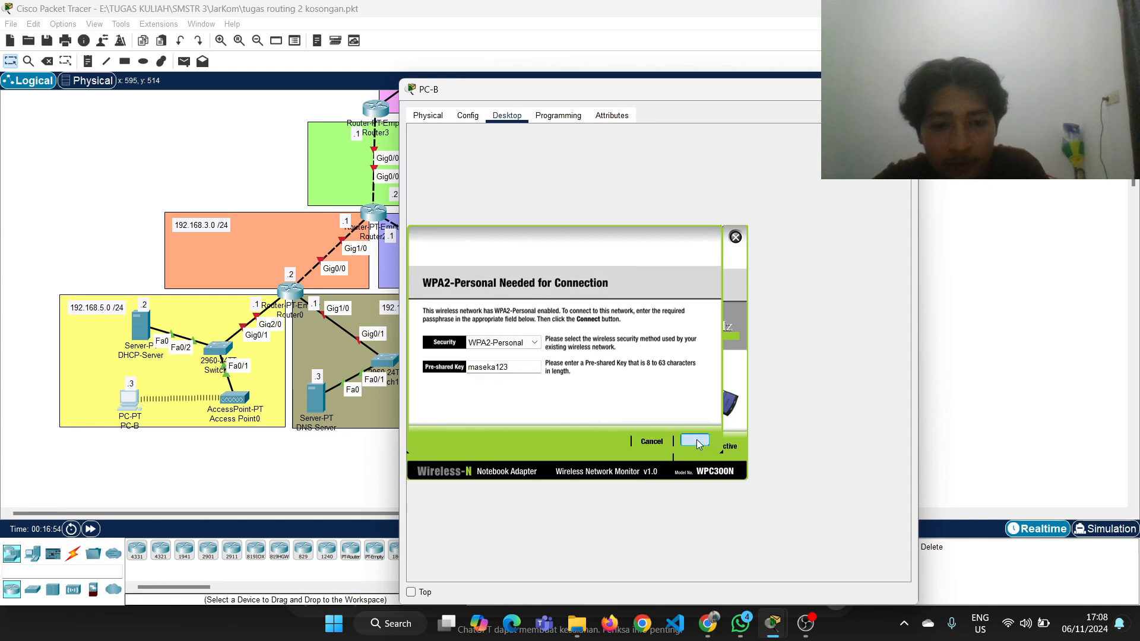
click(904, 89)
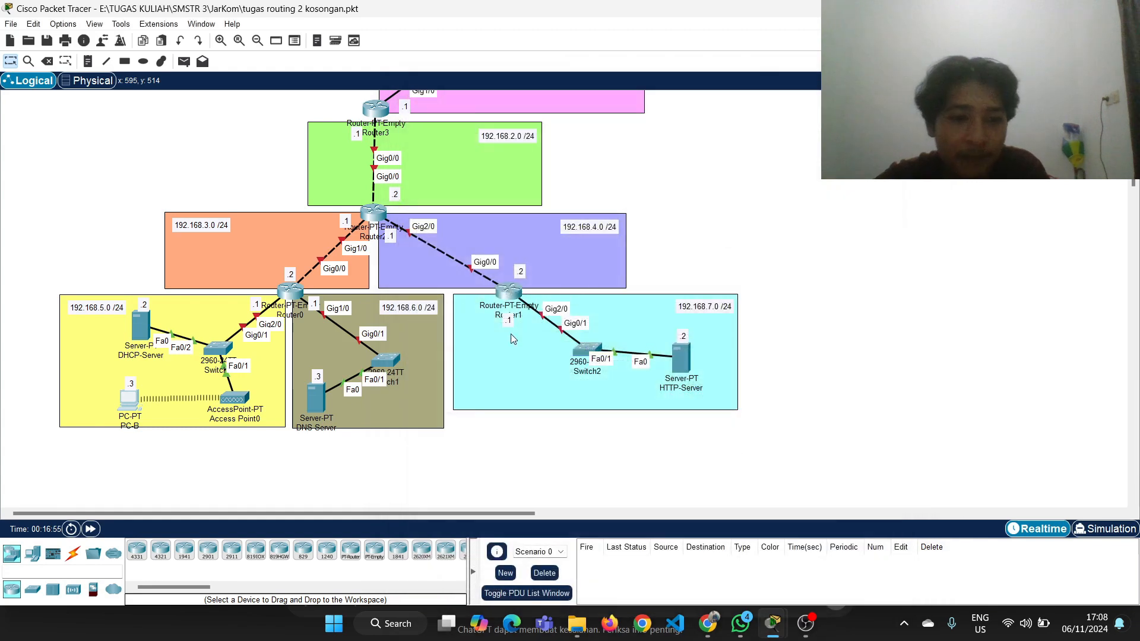
Check the assignment's DHCP step in Chrome, return to Packet Tracer, and switch PC-B's Wireless0 IP configuration to static and back to DHCP
click(706, 620)
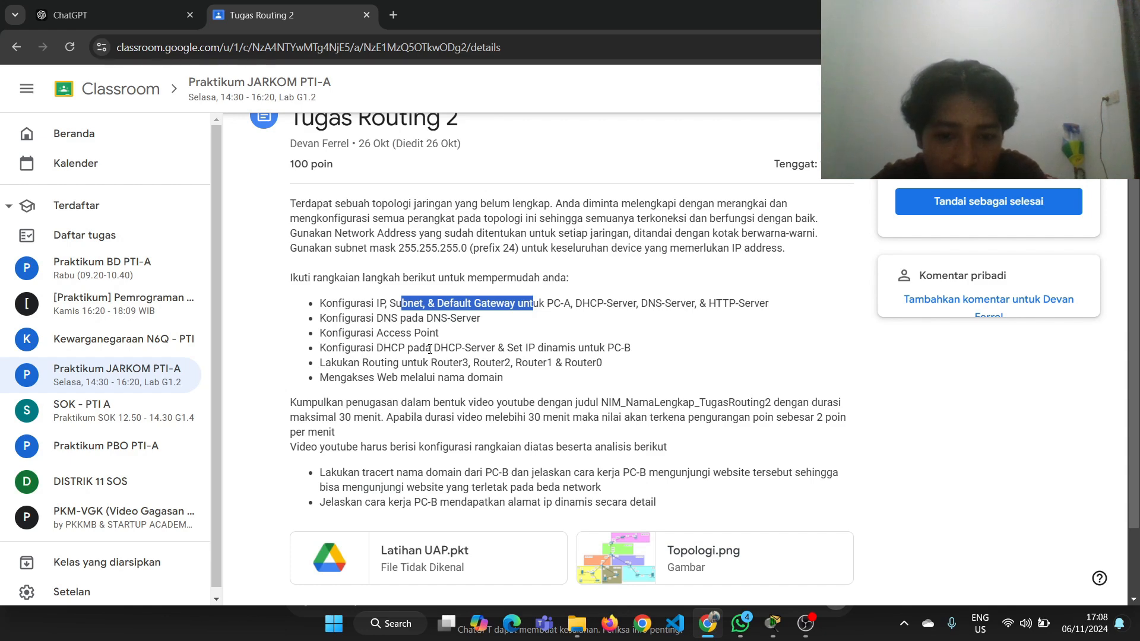
key(alt+Tab)
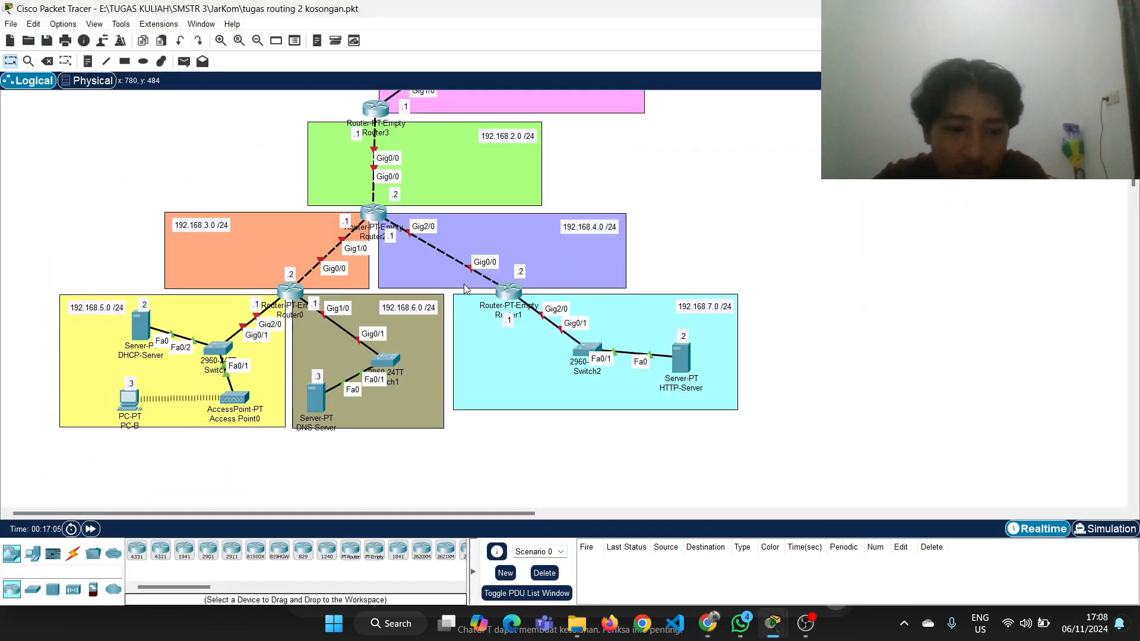
click(130, 399)
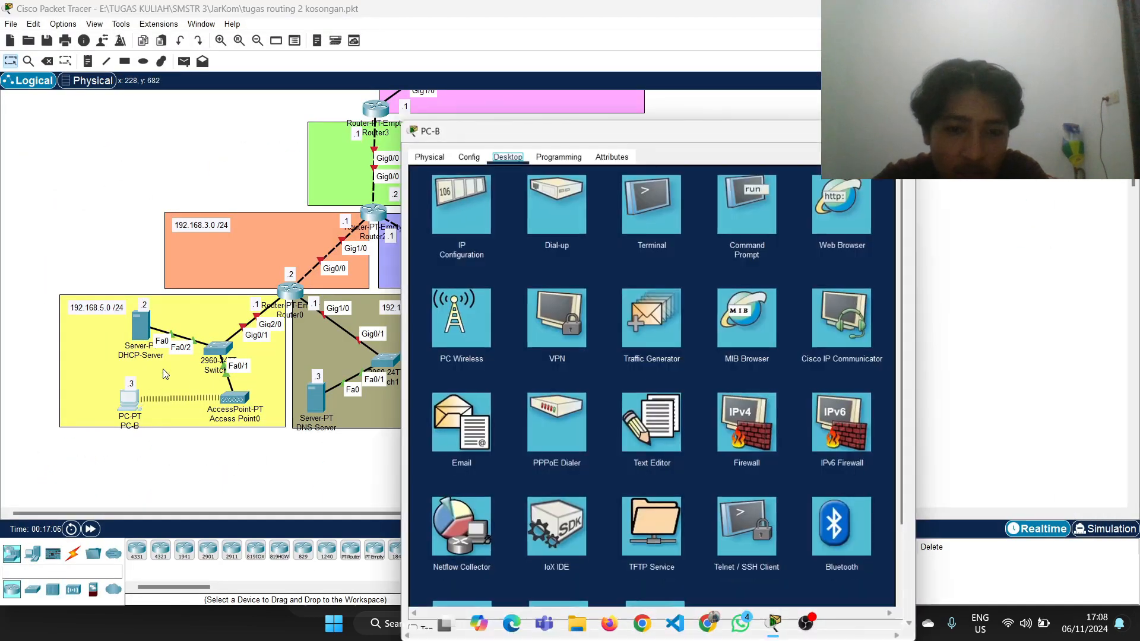
click(476, 218)
drag(546, 136, 615, 122)
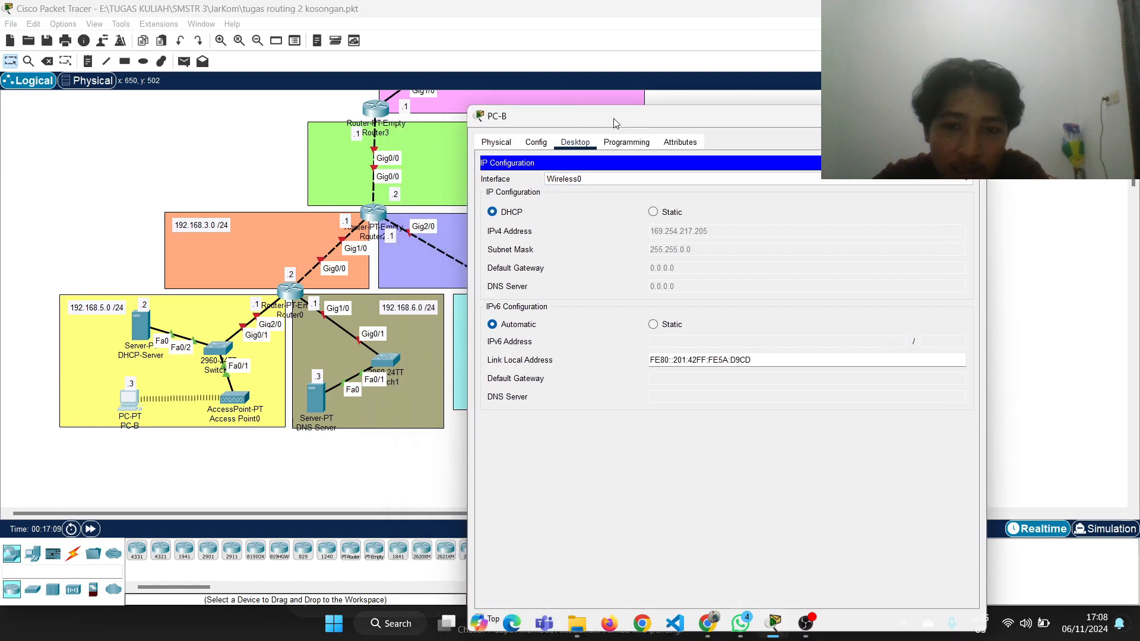
click(653, 212)
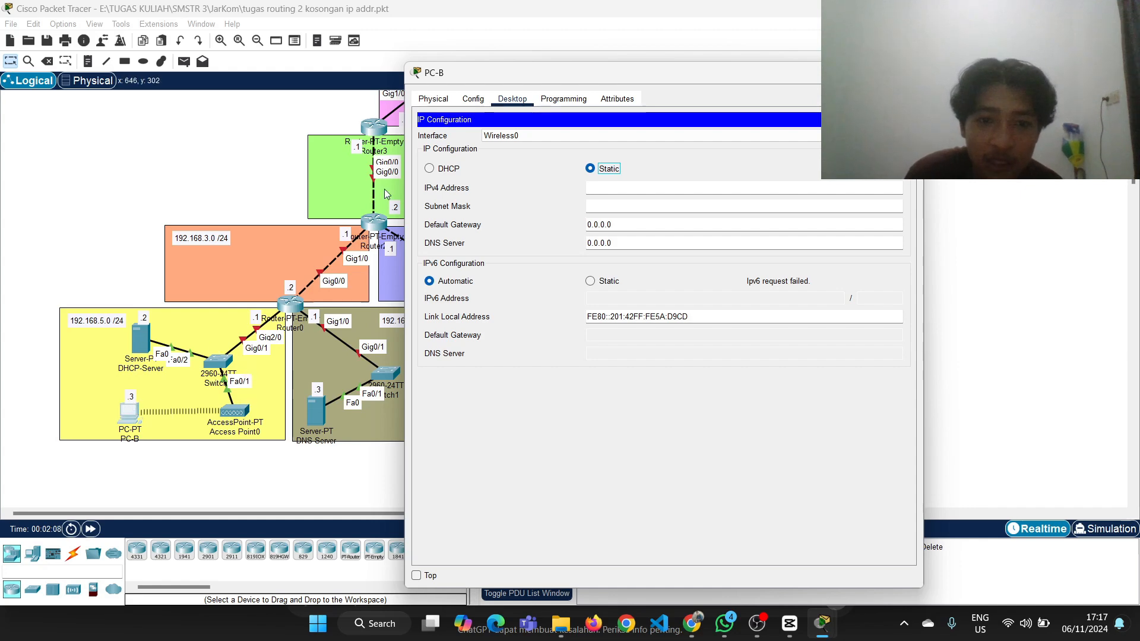
click(429, 169)
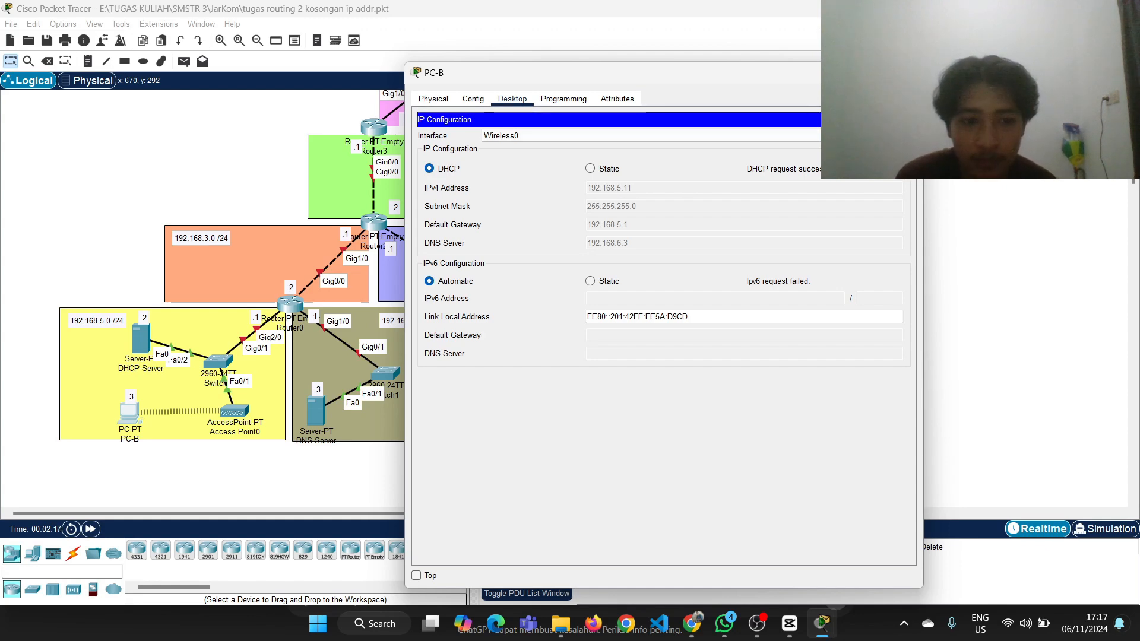
click(908, 73)
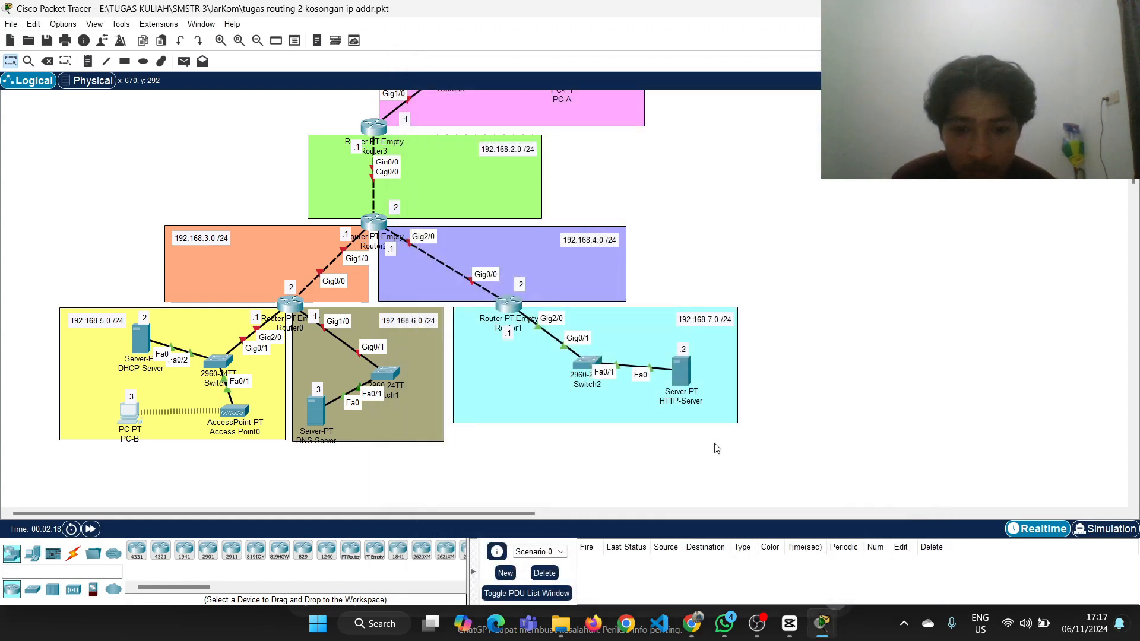
Review the assignment's routing step in Chrome, return to Packet Tracer and examine Router0's port details on the topology
click(699, 627)
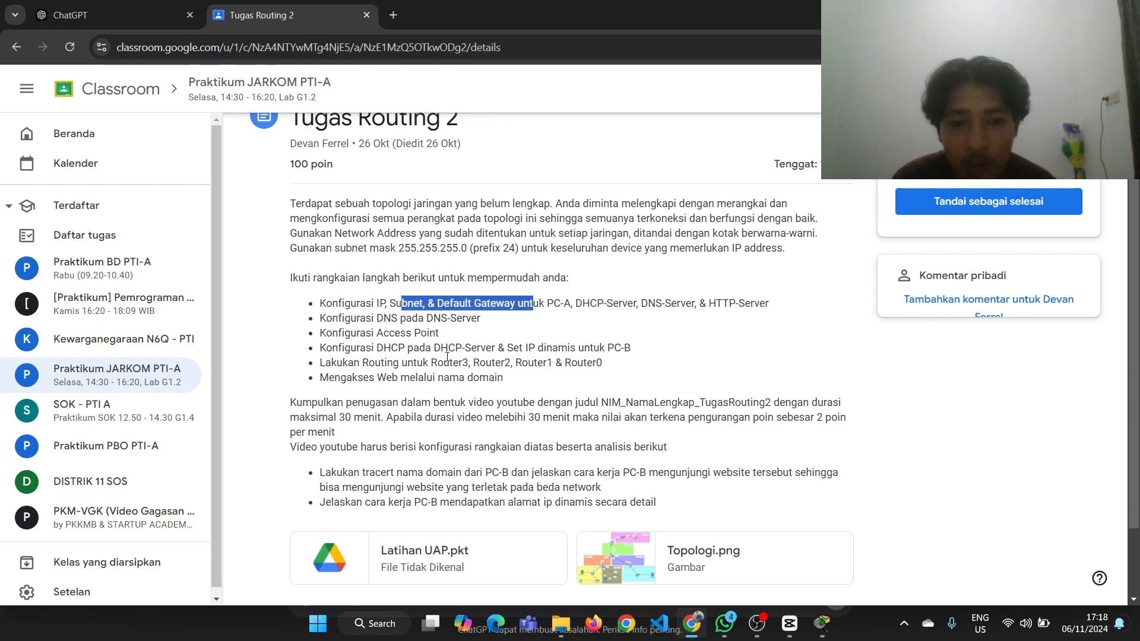
key(alt+Tab)
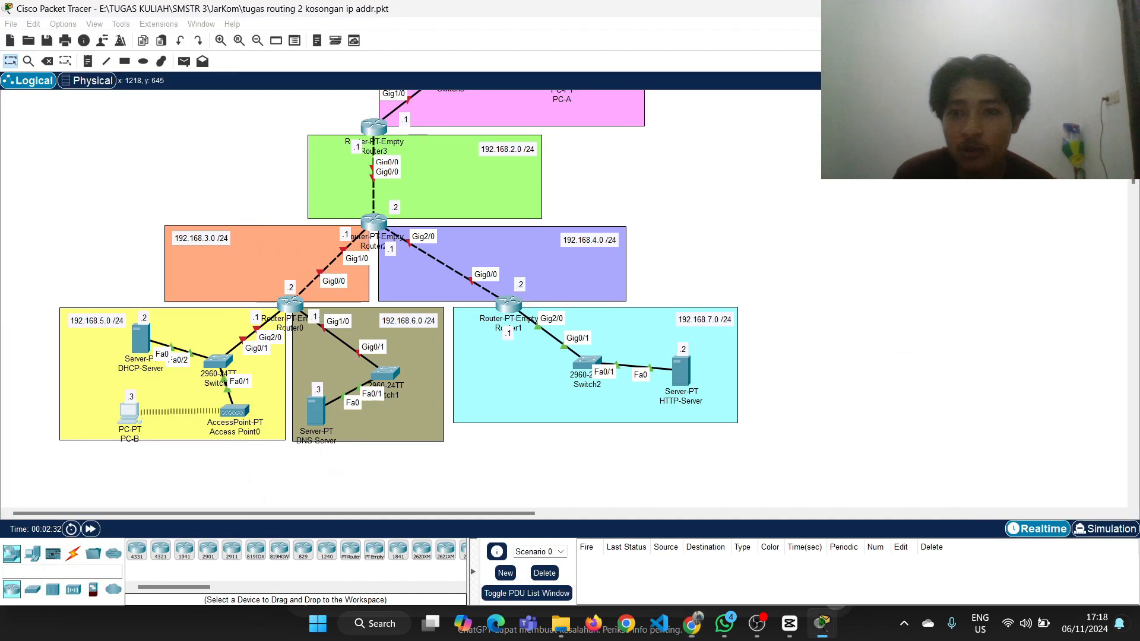
scroll(721, 252, down, 1)
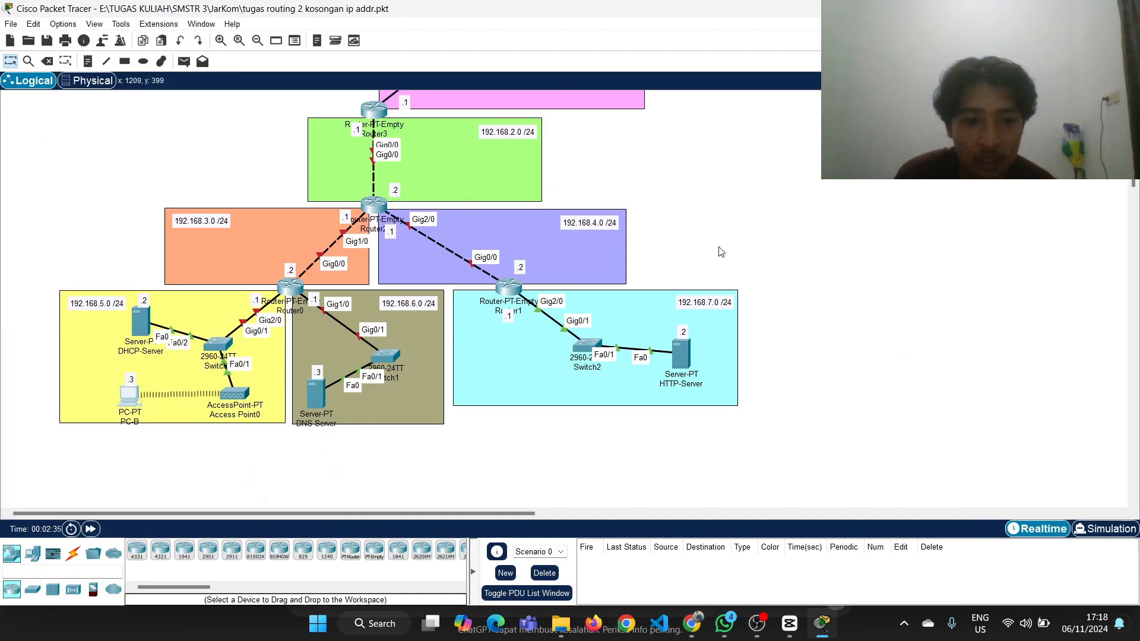
scroll(720, 252, up, 3)
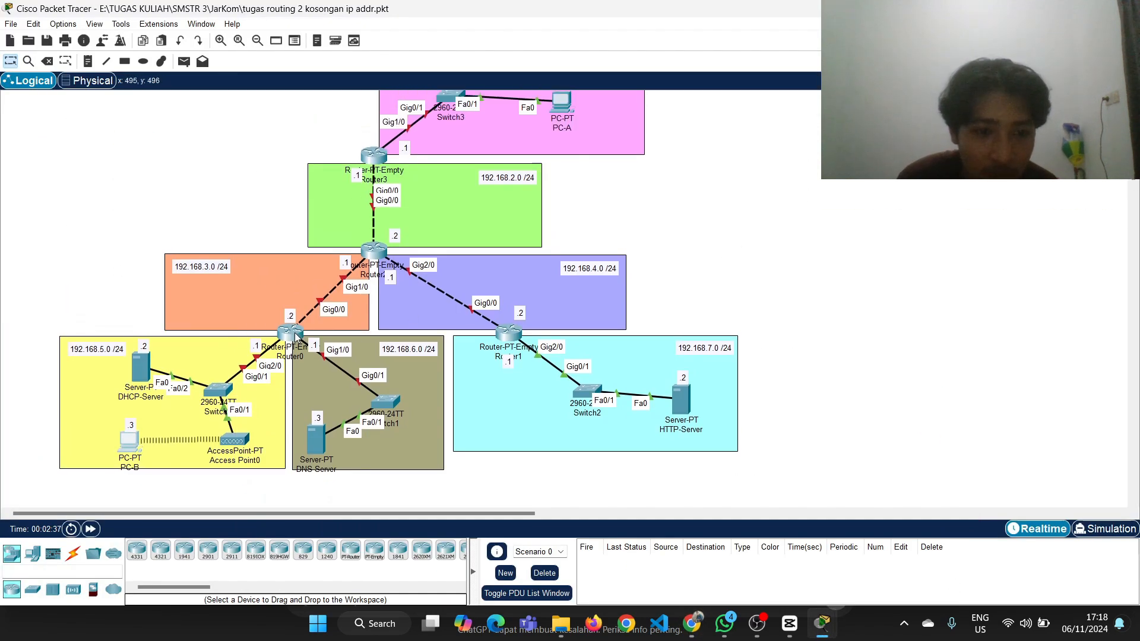
mouse_move(295, 336)
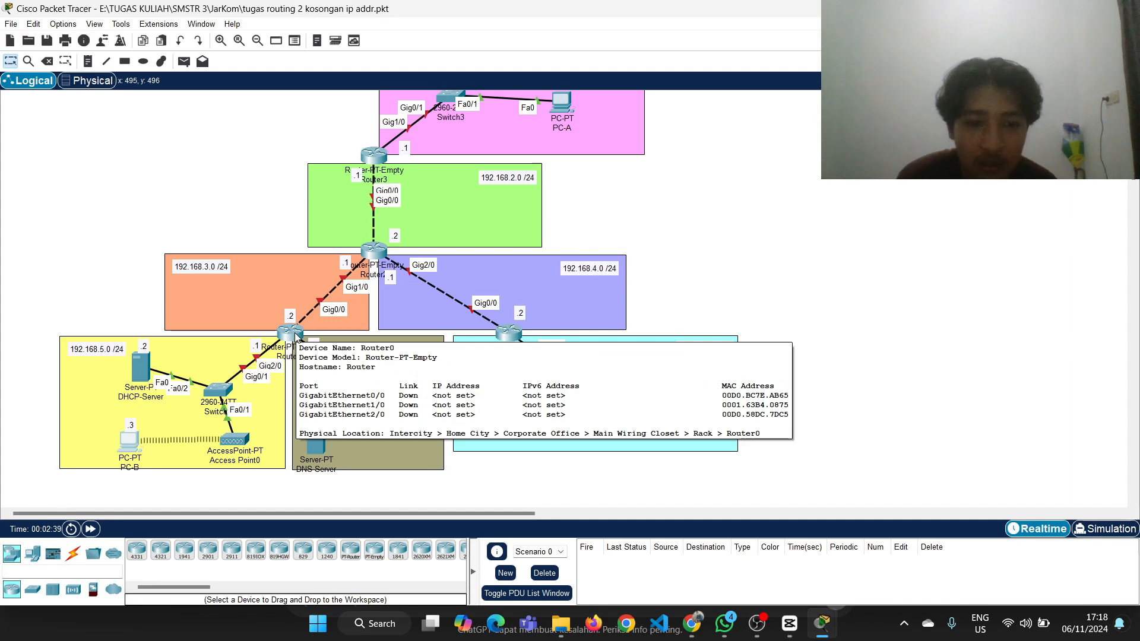
scroll(582, 235, up, 3)
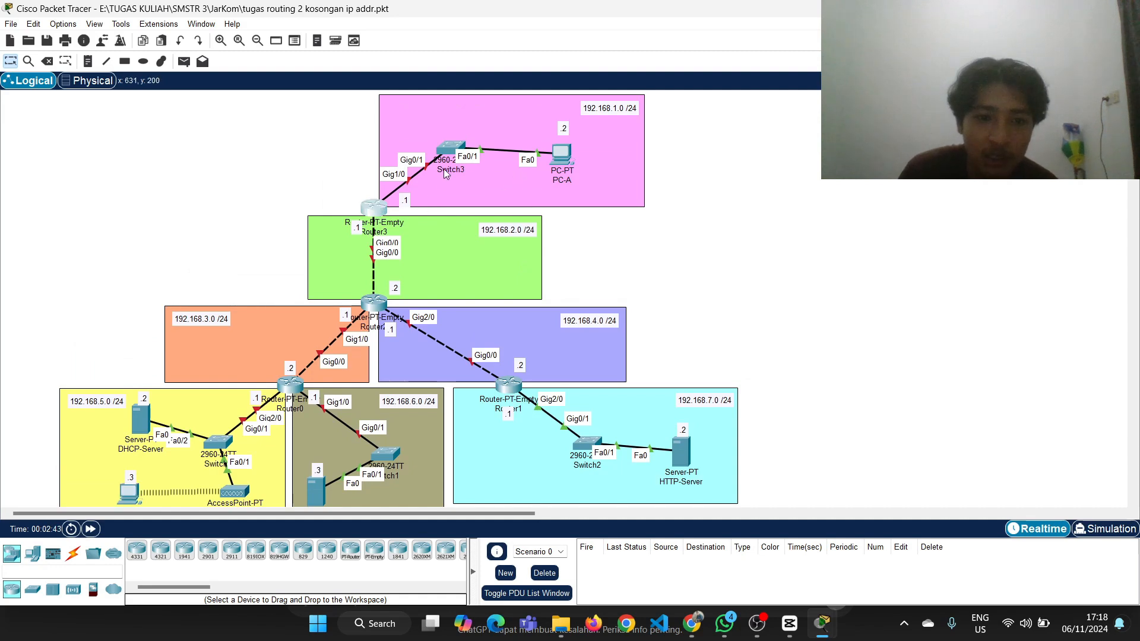
Open Router3's command line and enter global configuration mode with ena and conf t
click(376, 207)
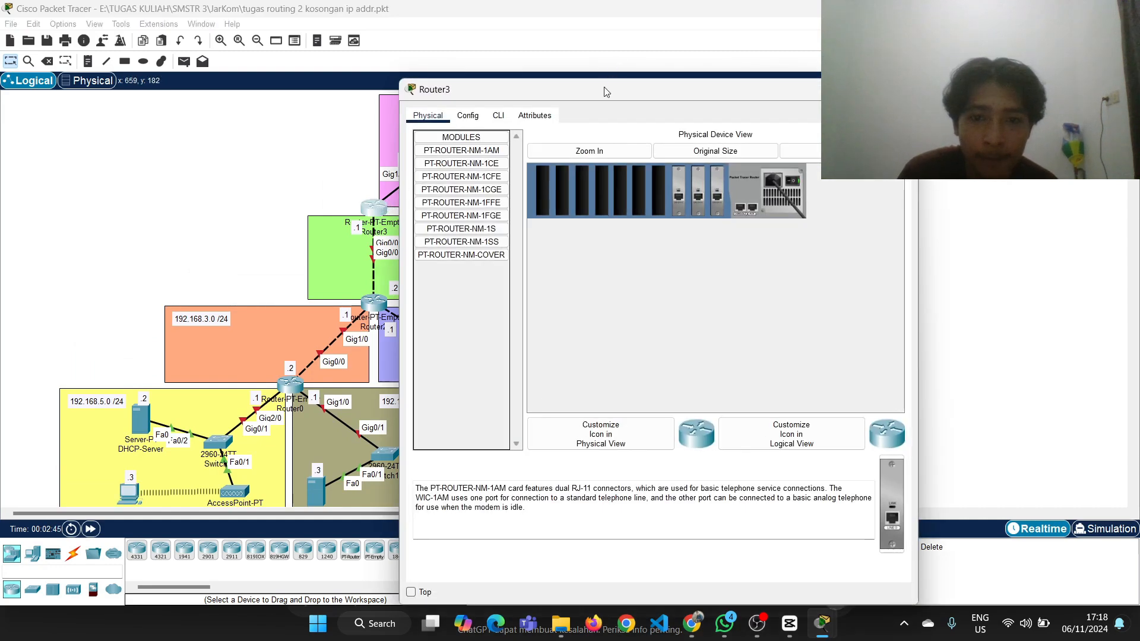
drag(605, 92, 778, 82)
click(673, 108)
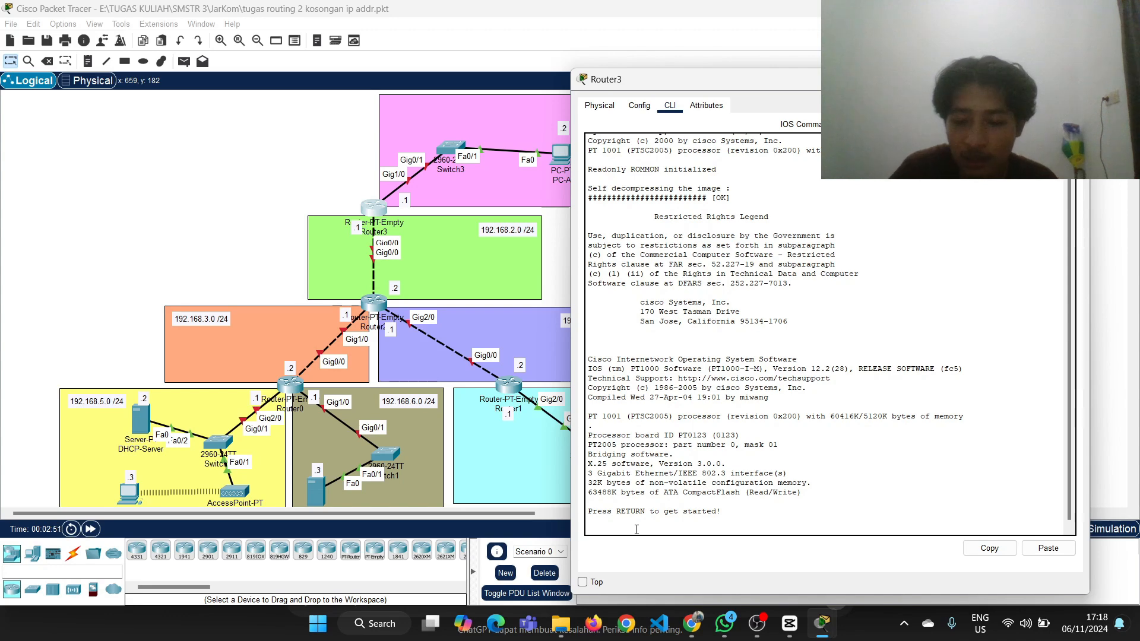
key(Return)
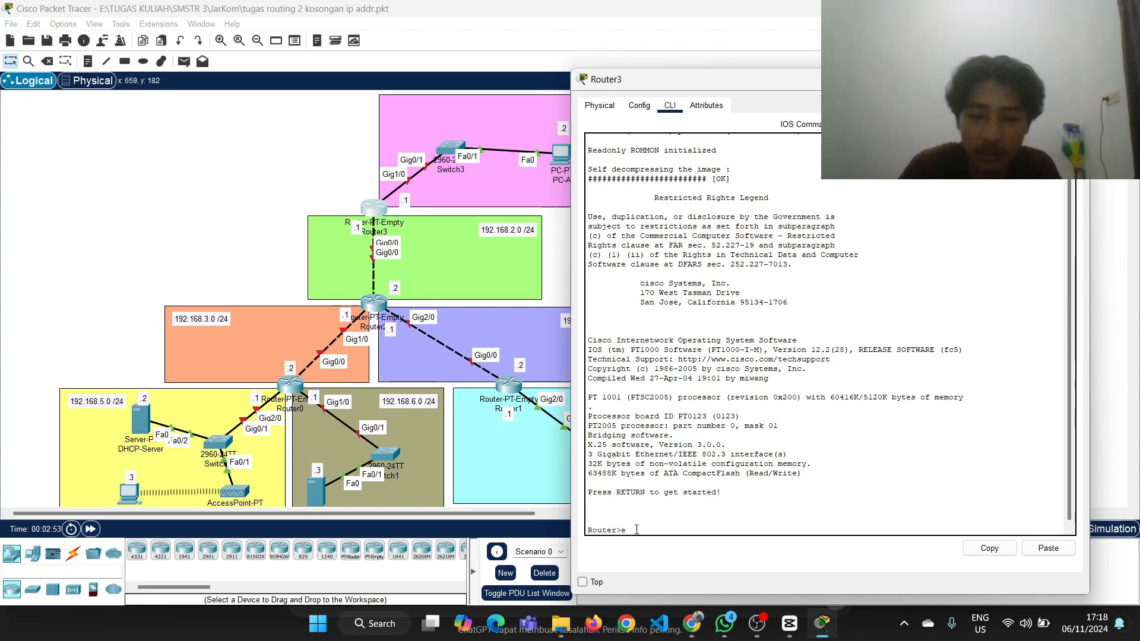
text(ena)
key(Return)
text(con)
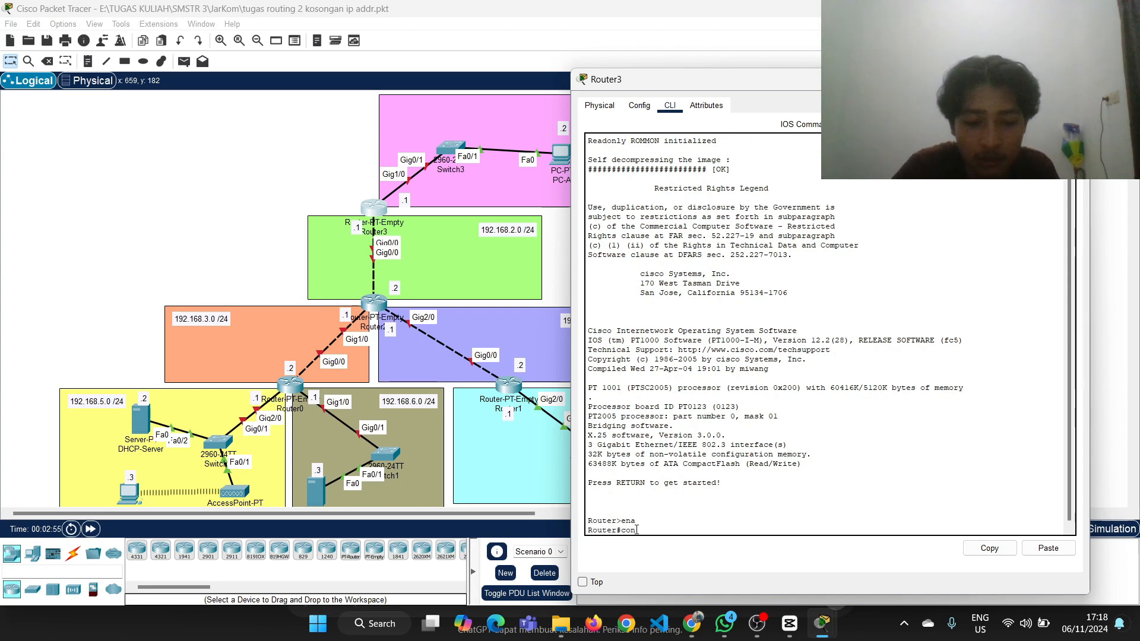
text(f t)
key(Return)
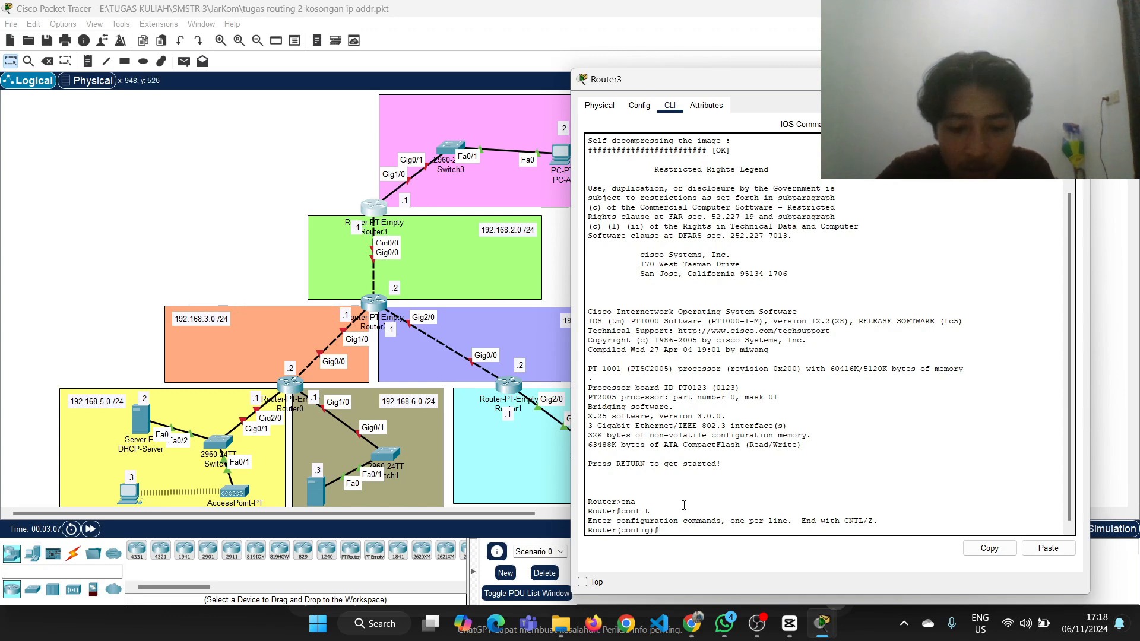
Assign IP address 192.168.1.1 with mask 255.255.255.0 to Router3's g1/0 interface using int g1/0 and ip addr
text(1/0)
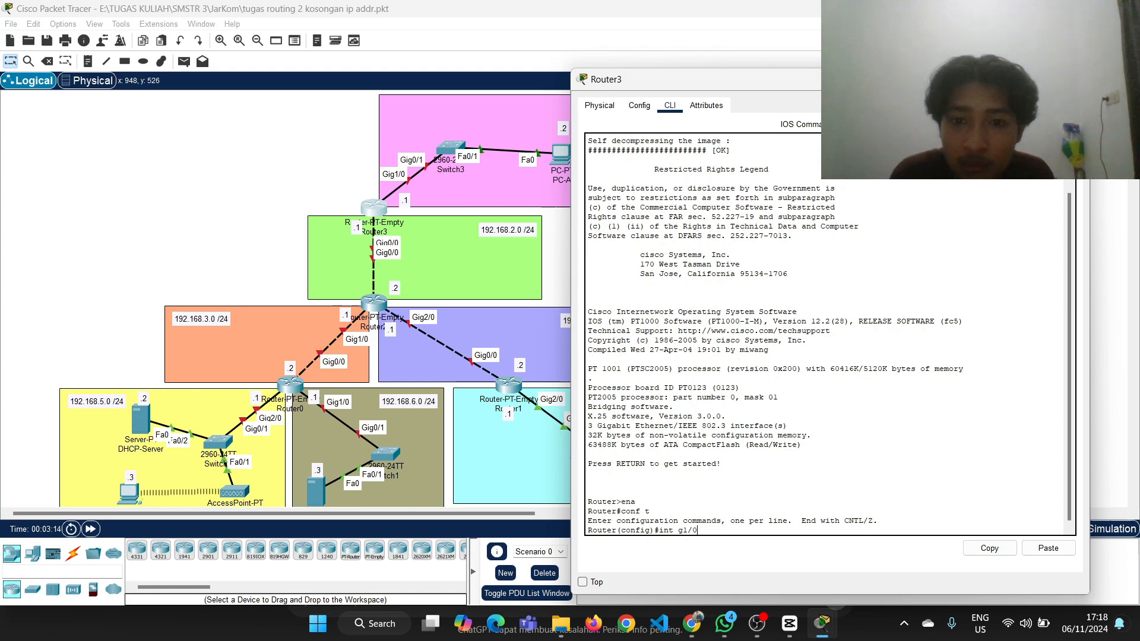
drag(879, 79, 905, 75)
key(Return)
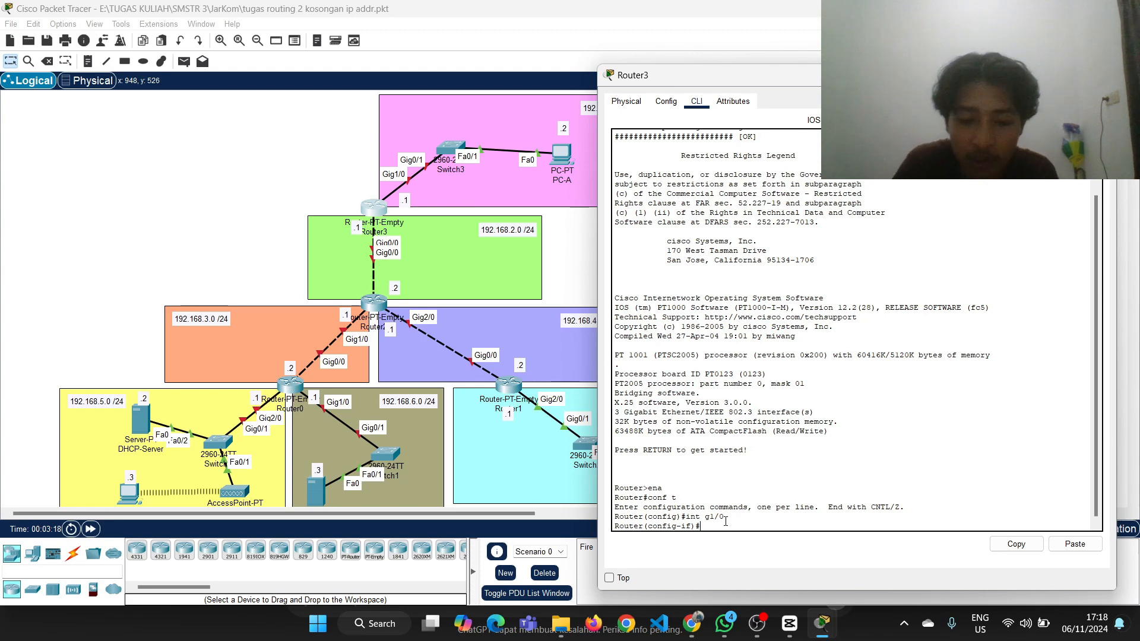
text(ip addr)
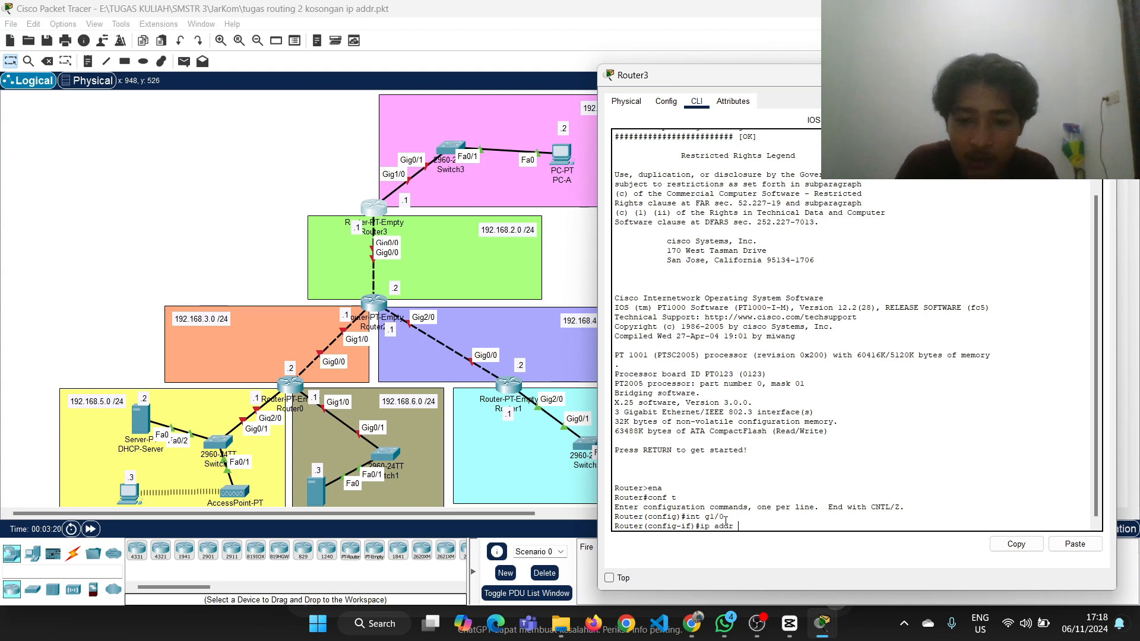
text( 192.1)
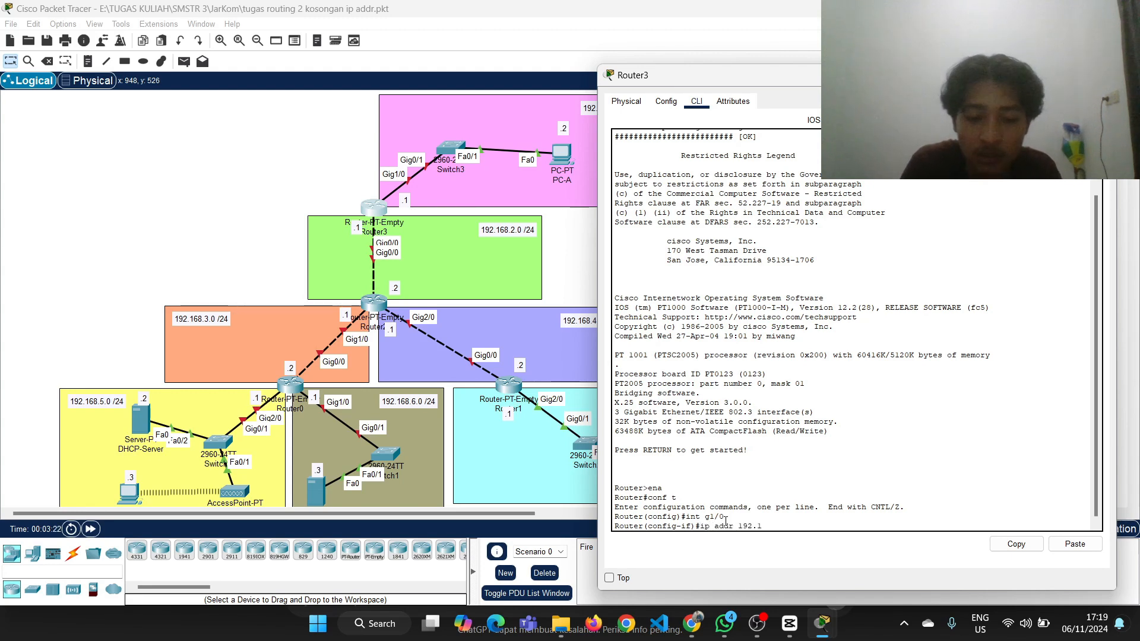
text(68.)
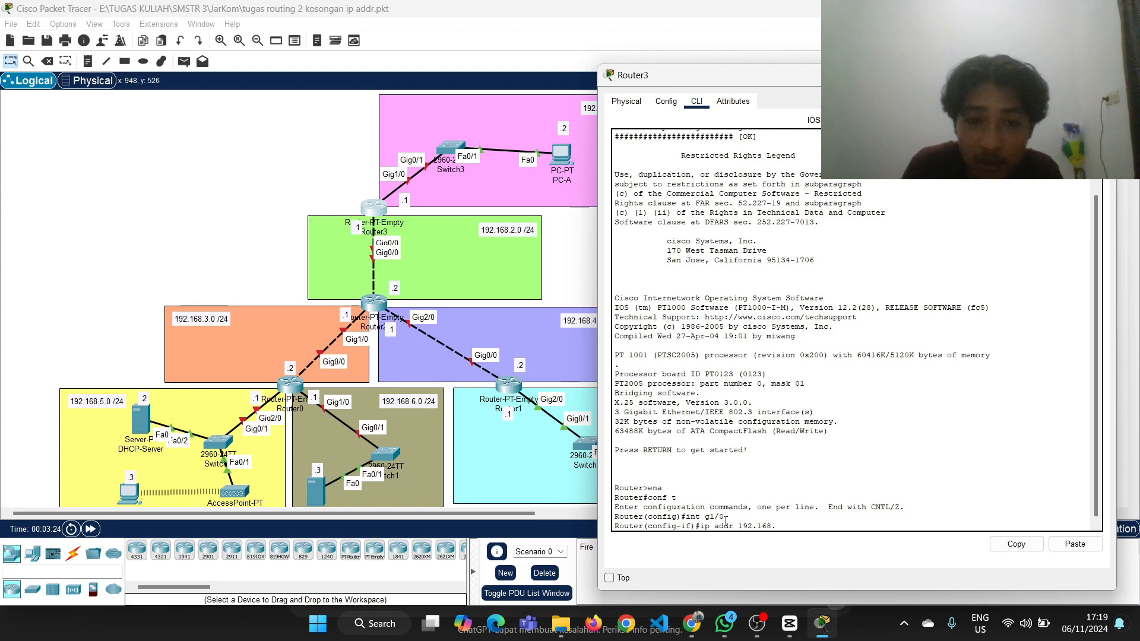
scroll(521, 137, right, 3)
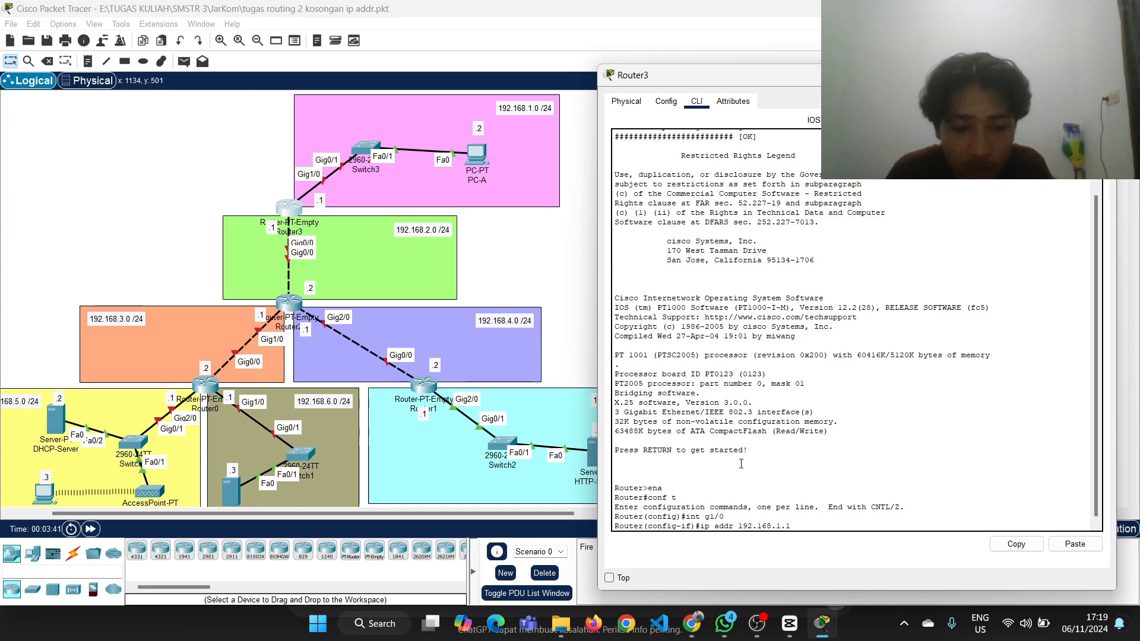
text(255.255.25)
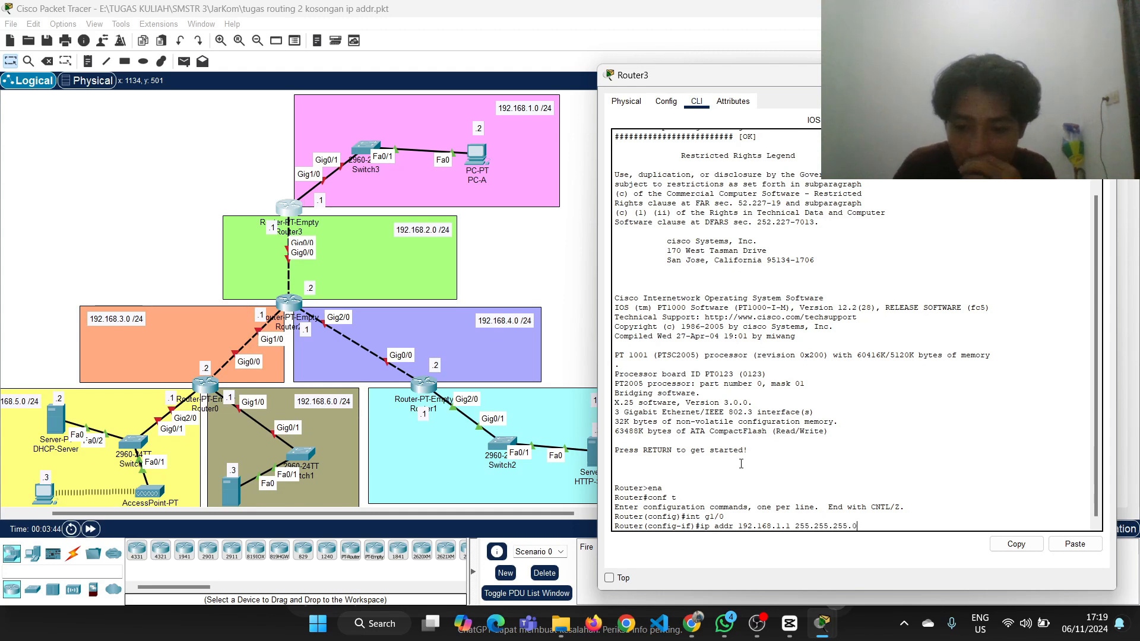
text(5.0)
key(Return)
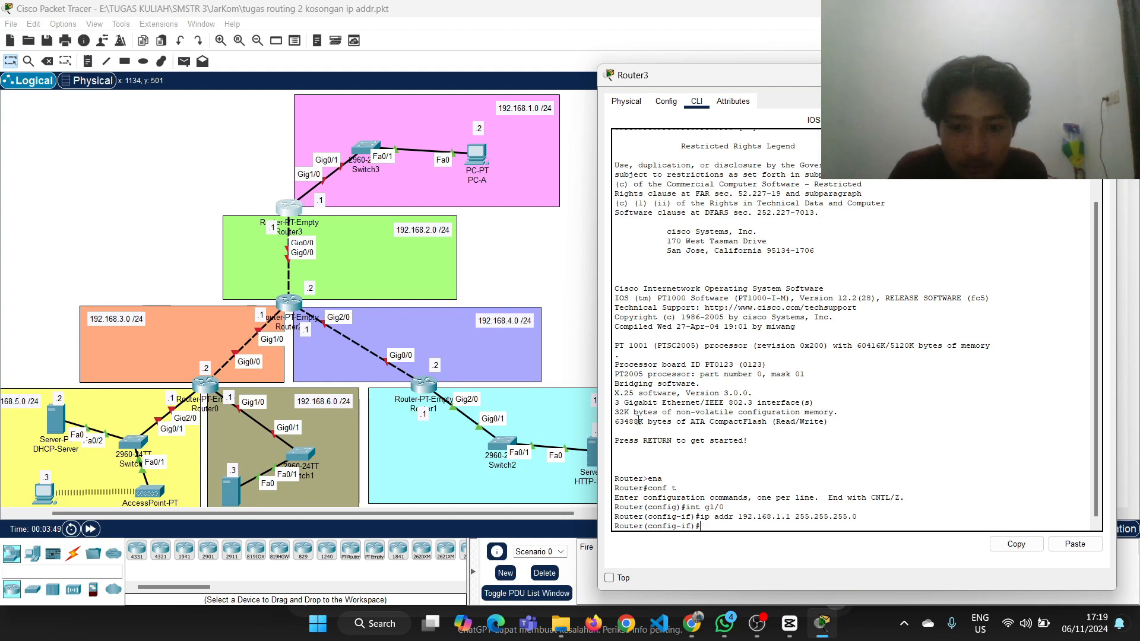
Enable Router3's g1/0 interface with no sh and return to global configuration mode with ex
text(no sh)
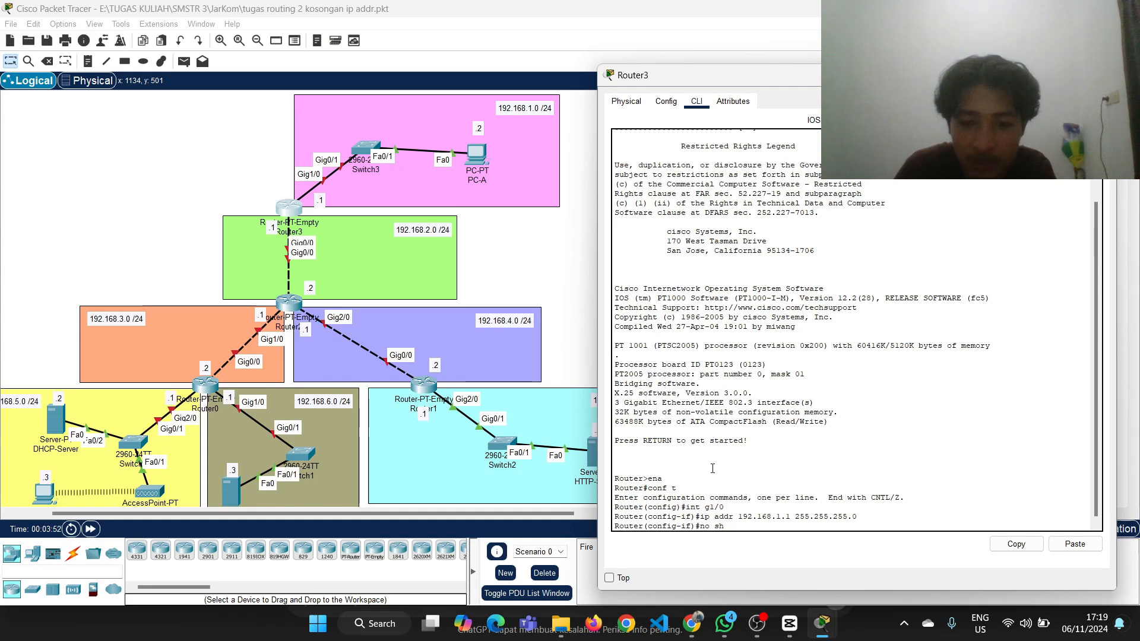
key(Return)
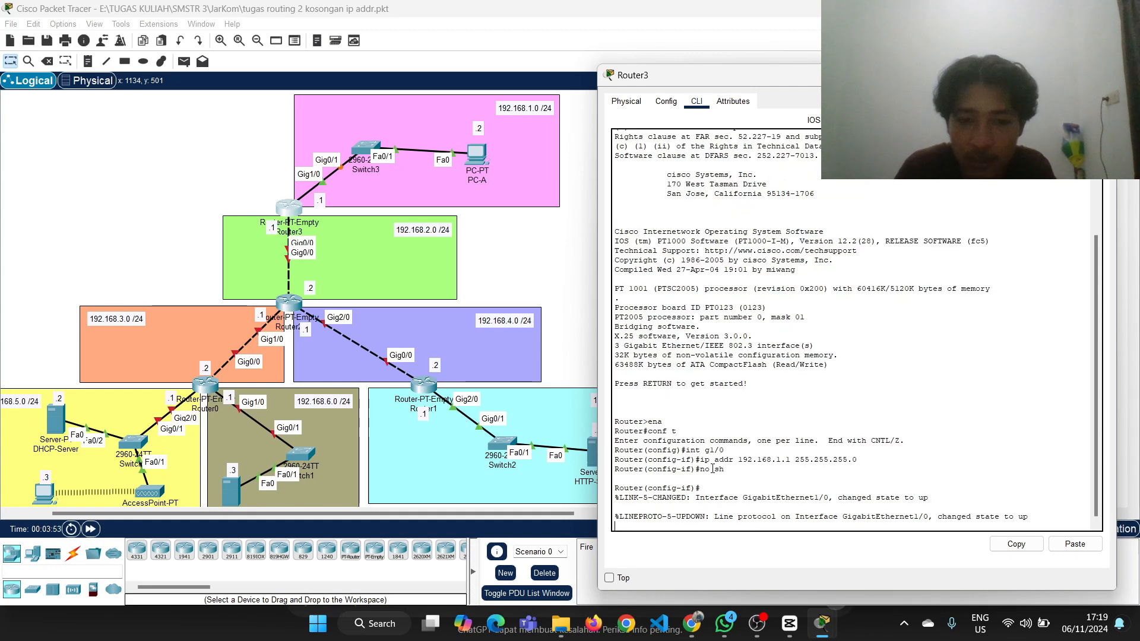
key(Return)
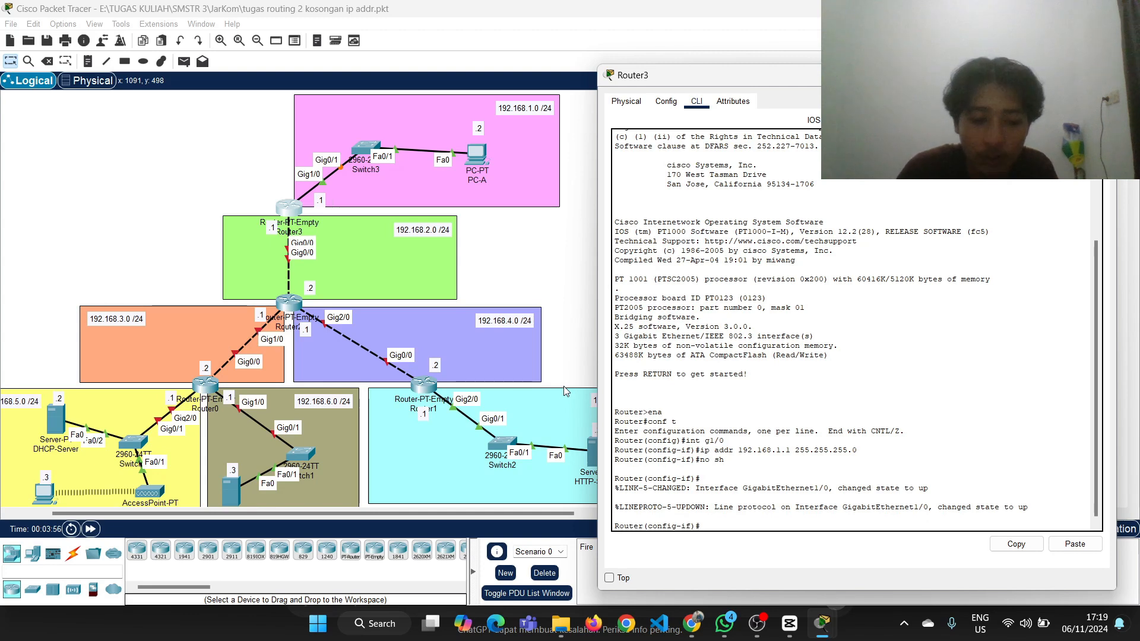
text(ex)
key(Return)
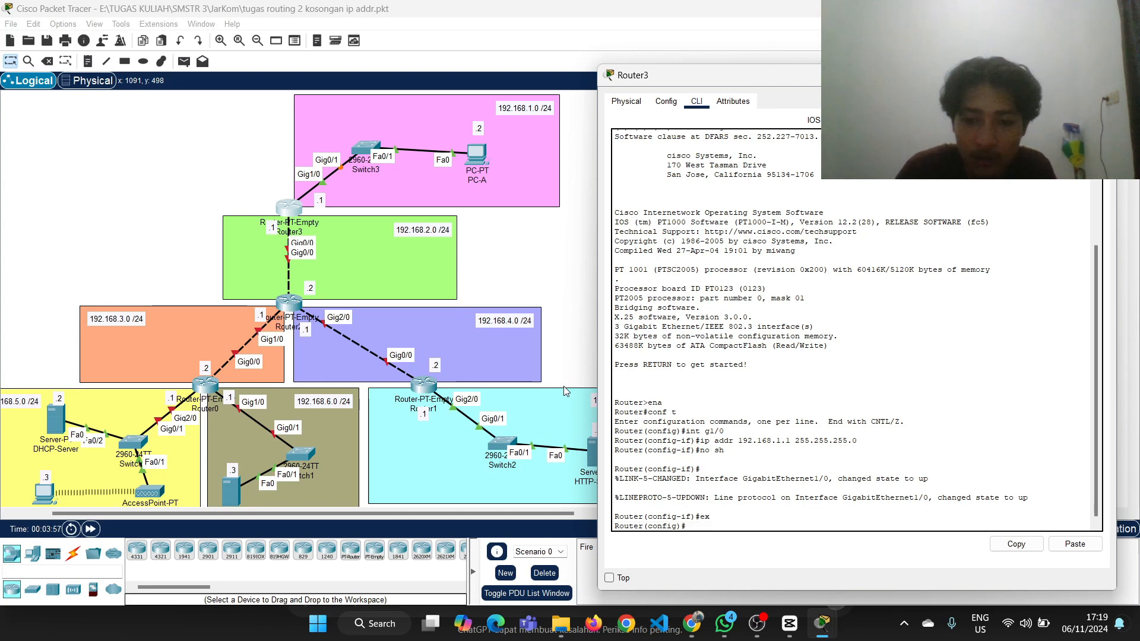
Assign IP address 192.168.2.1 with mask 255.255.255.0 to Router3's g0/0 interface, reusing the earlier ip addr command
drag(285, 208, 286, 206)
click(285, 208)
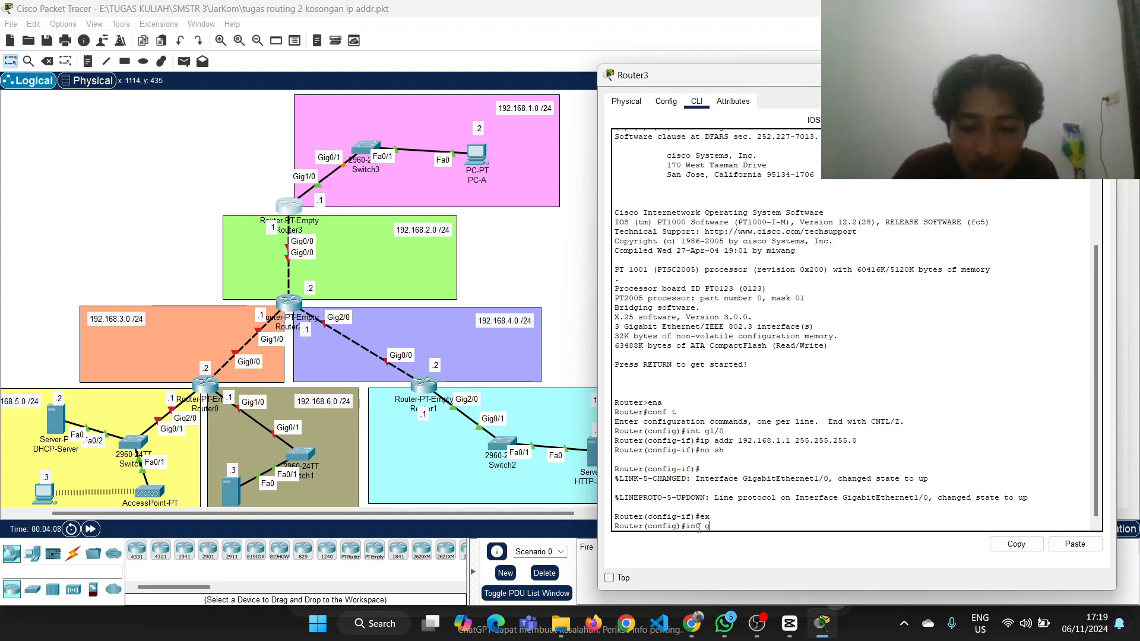
text(g0/0)
key(Return)
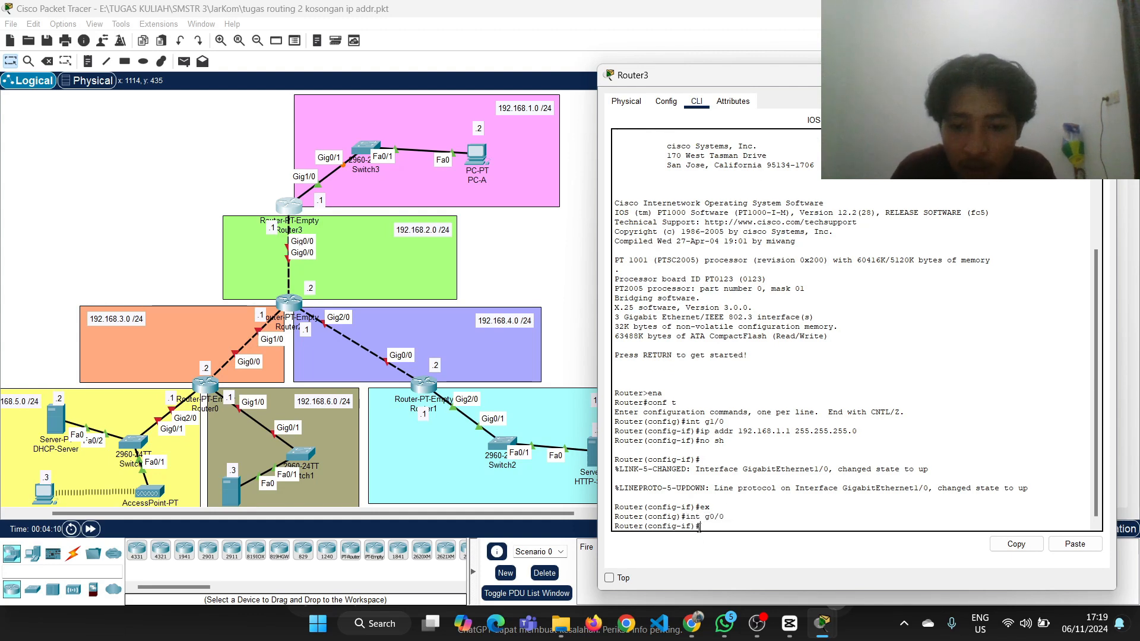
key(Up)
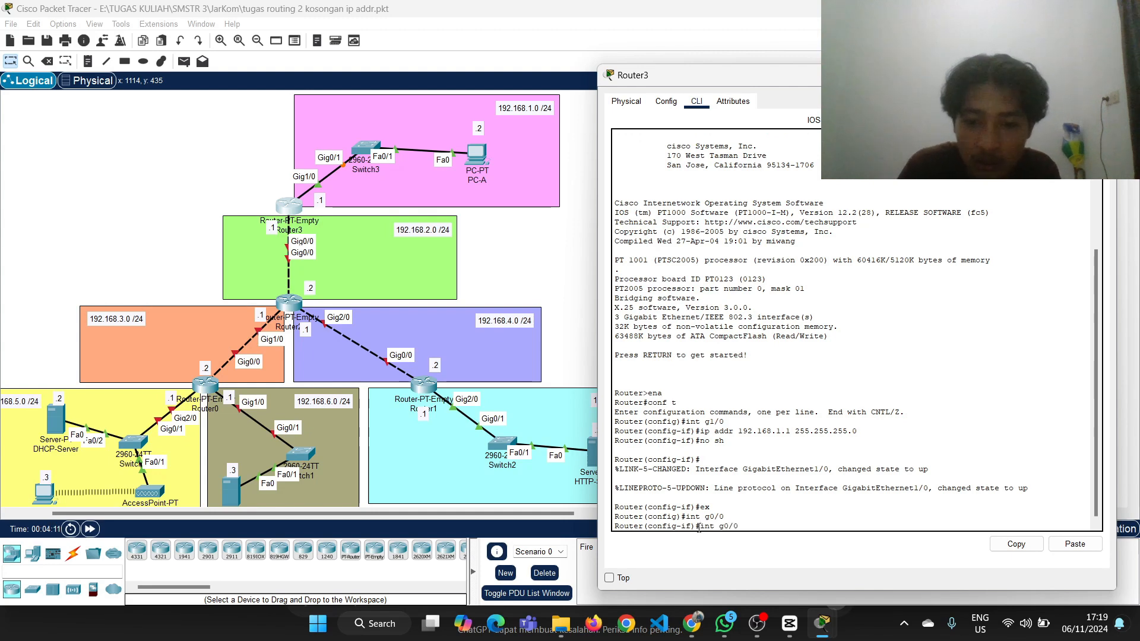
key(Up)
key(Up)
key(Up)
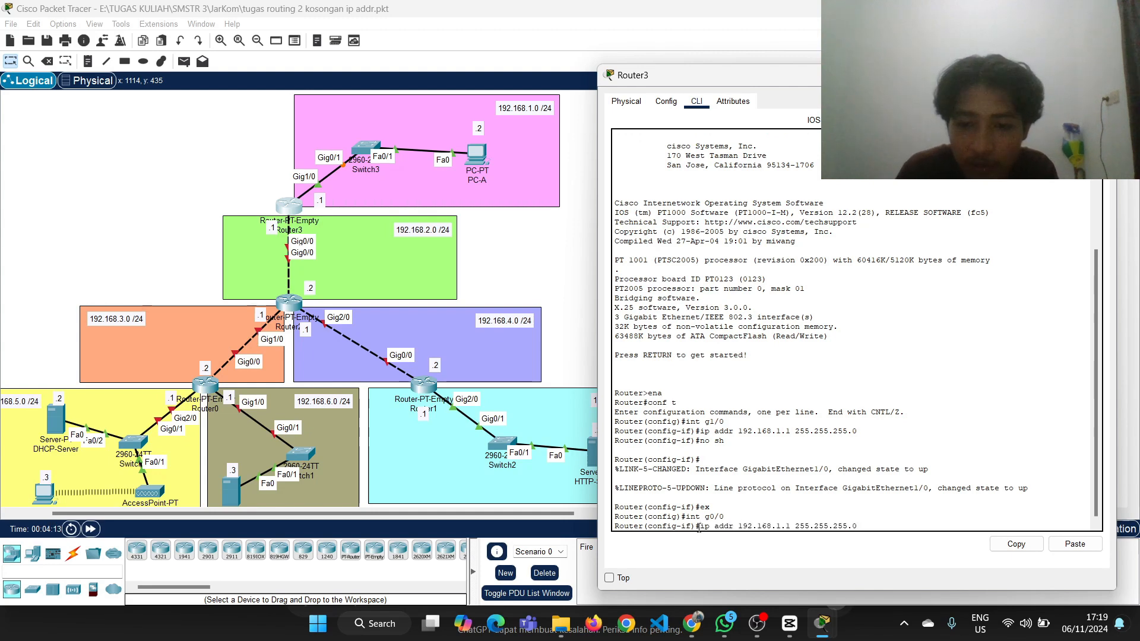
key(Left)
key(Left)
key(Left)
key(Left)
key(Left)
key(Left)
key(Left)
key(Left)
key(Left)
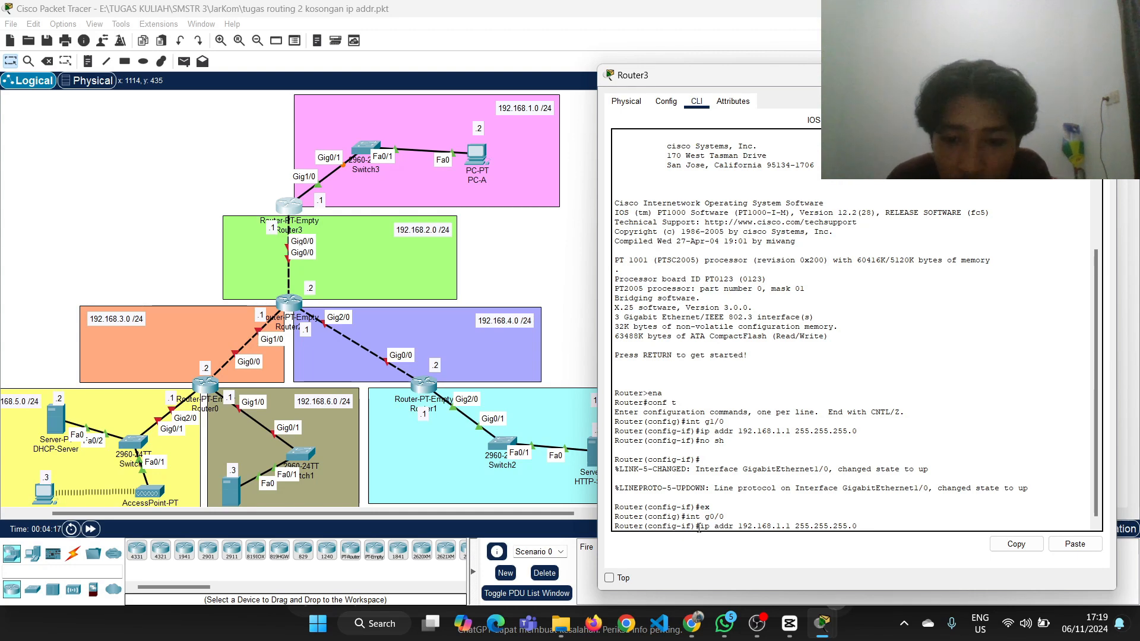
key(Left)
key(Left)
key(Left)
key(Left)
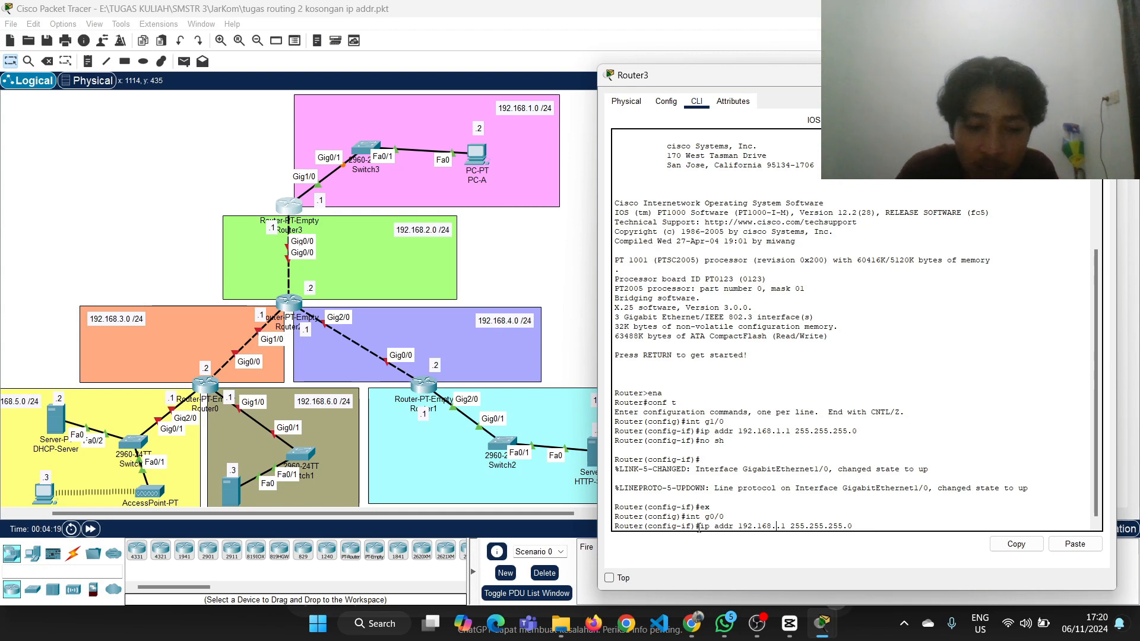
key(BackSpace)
text(2)
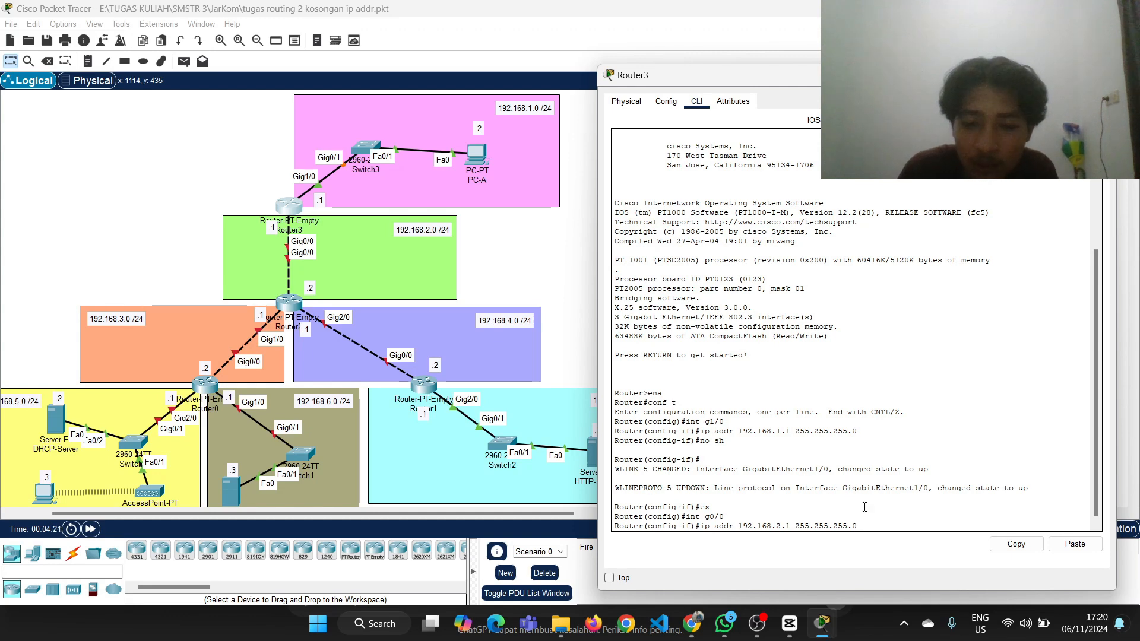
key(Return)
Enable Router3's g0/0 interface with no sh, exit to global configuration mode with ex, and return to the topology
text(no sh)
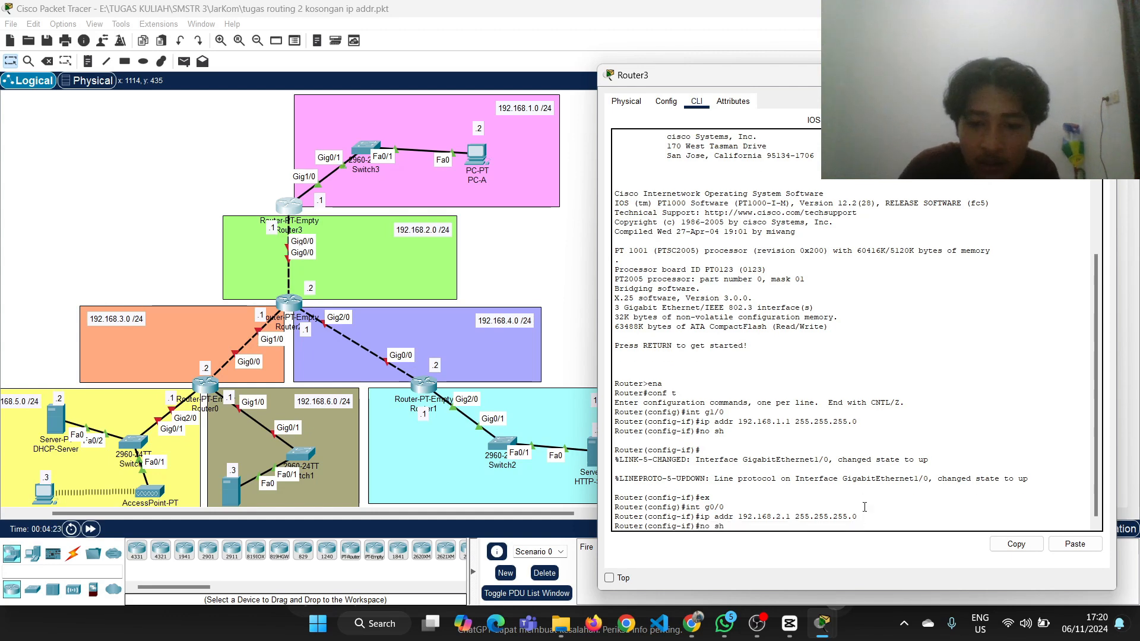
key(Return)
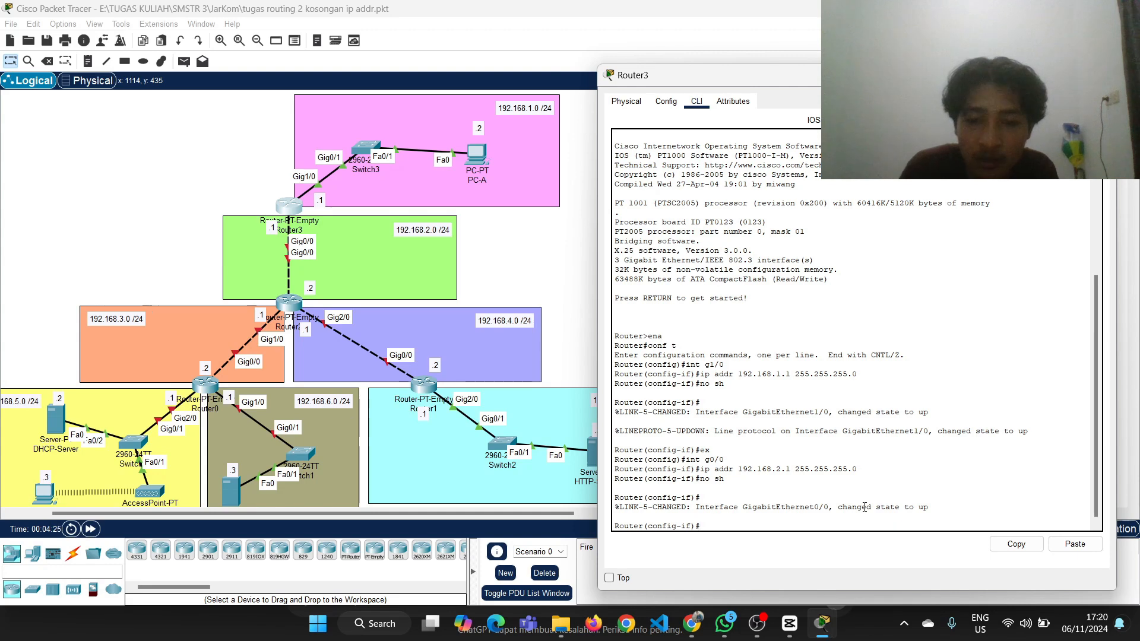
text(ex)
key(Return)
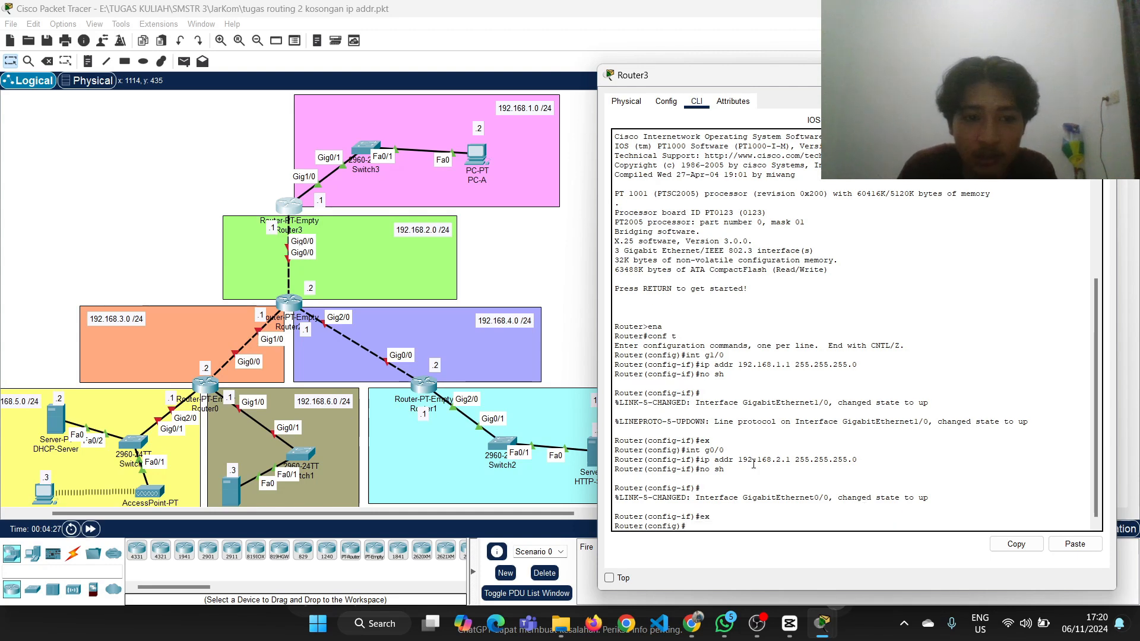
click(552, 281)
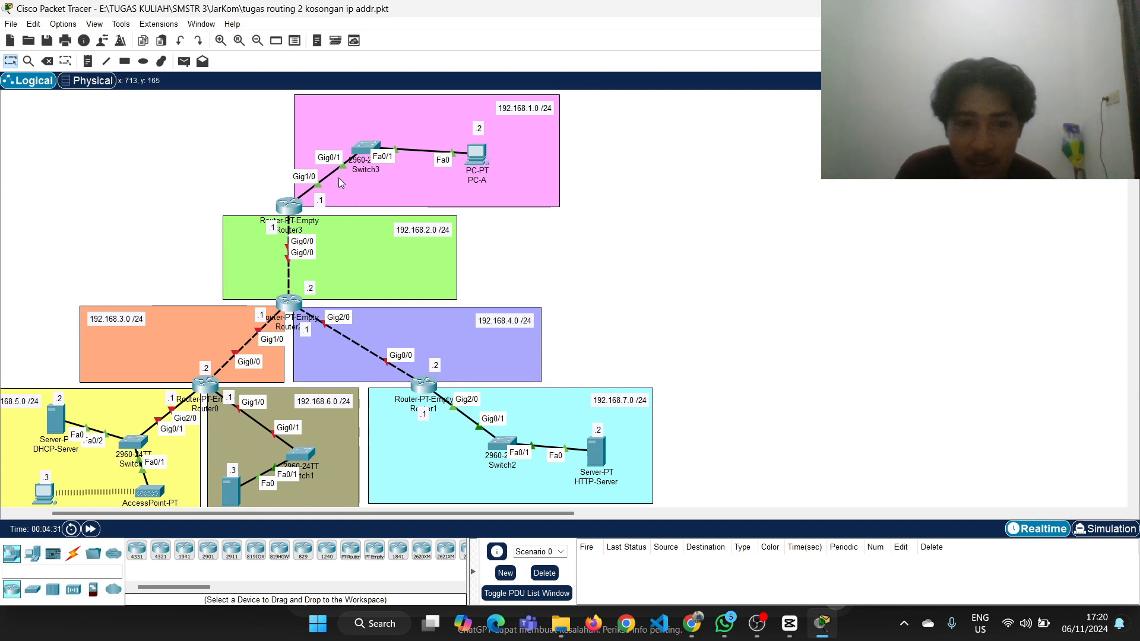
Open Router2's command line and enter global configuration mode with ena and conf t
mouse_move(290, 204)
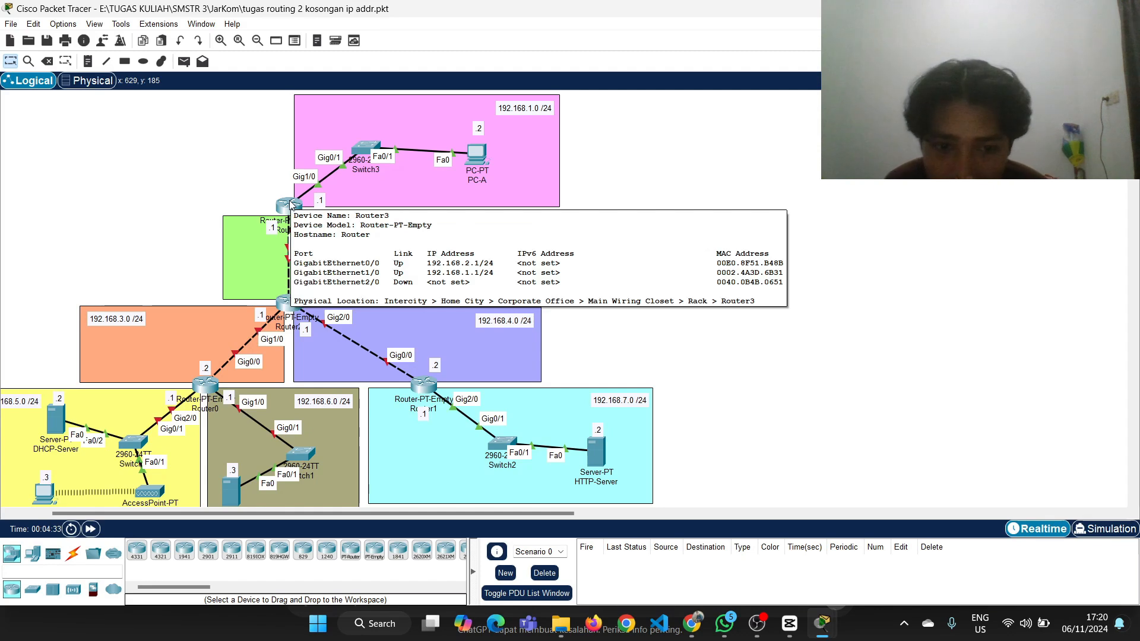
click(284, 304)
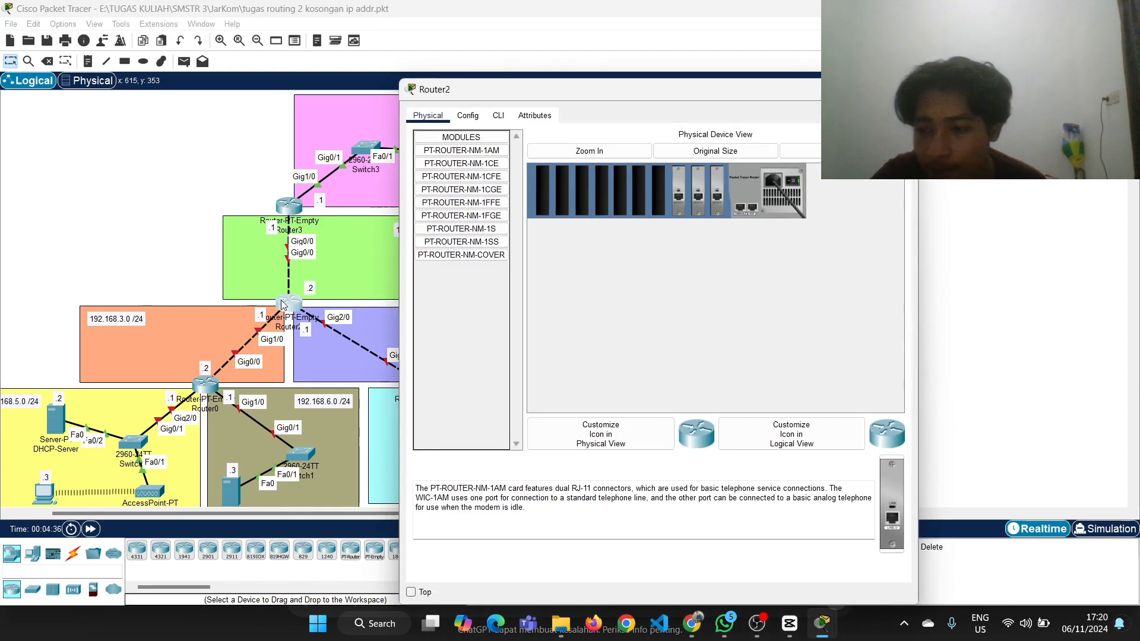
click(498, 115)
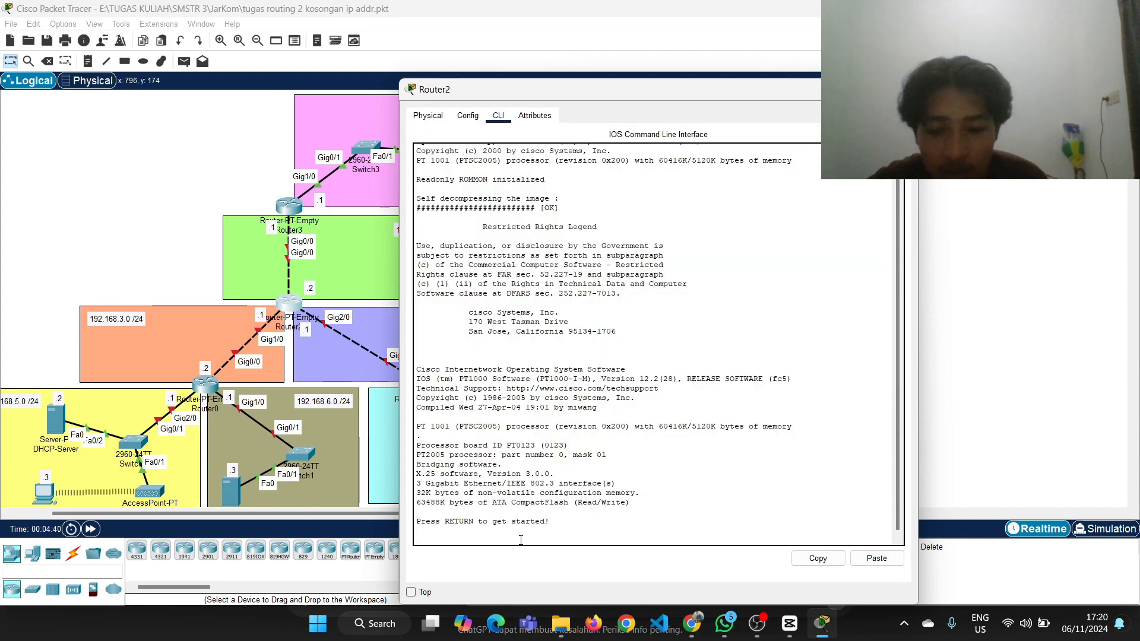
key(Return)
text(ena)
key(Return)
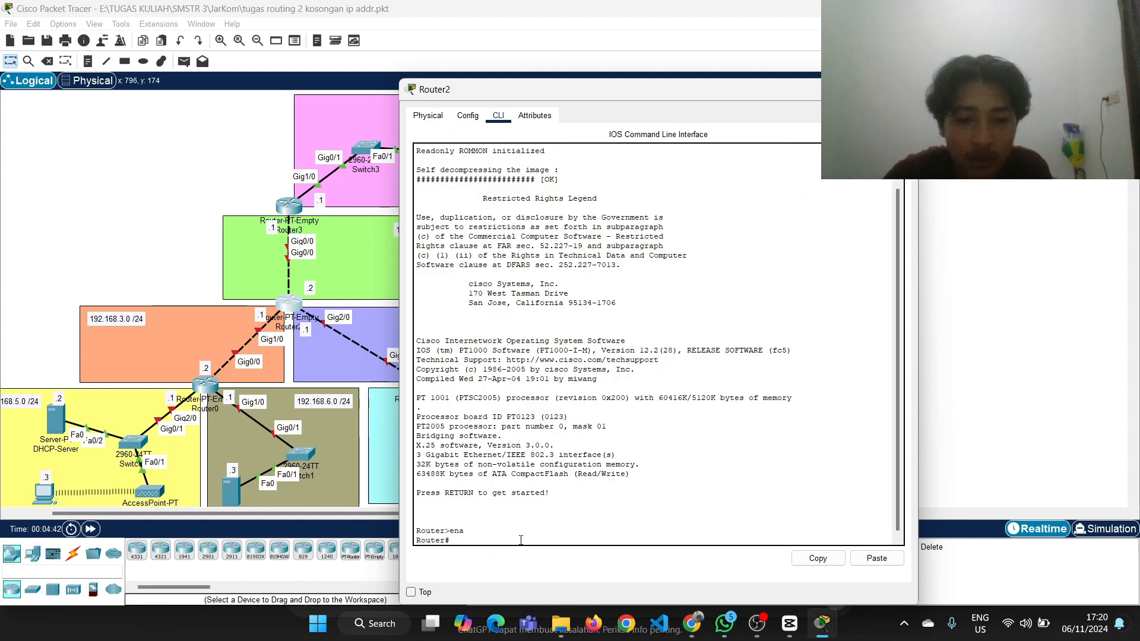
text(conf)
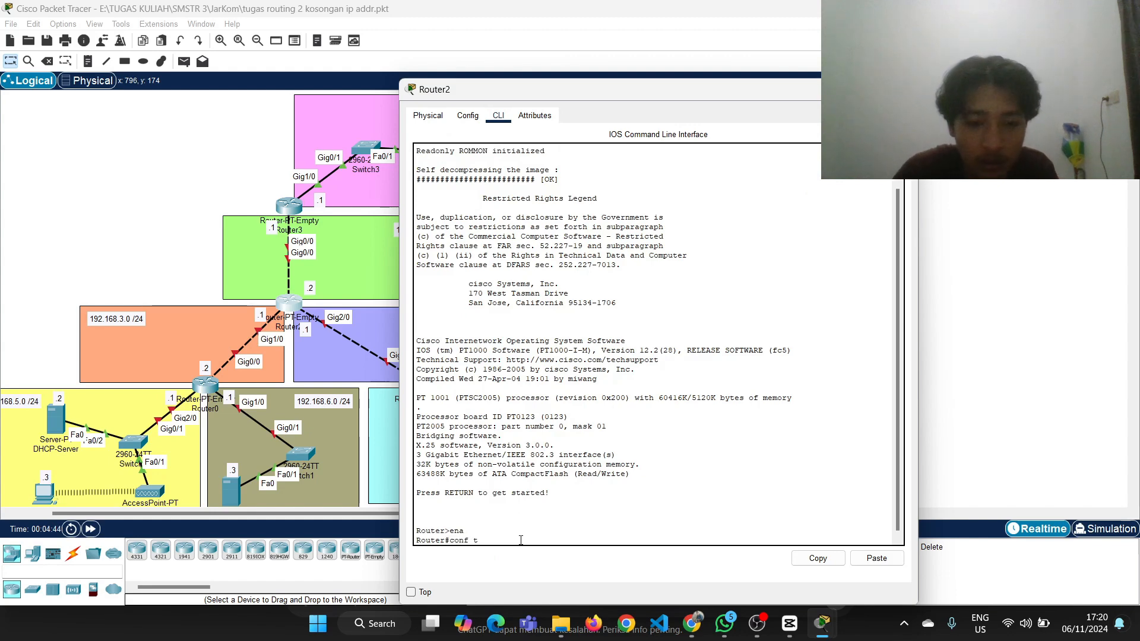
text( t)
key(Return)
Assign IP address 192.168.2.2 with mask 255.255.255.0 to Router2's g0/0 interface
text(int )
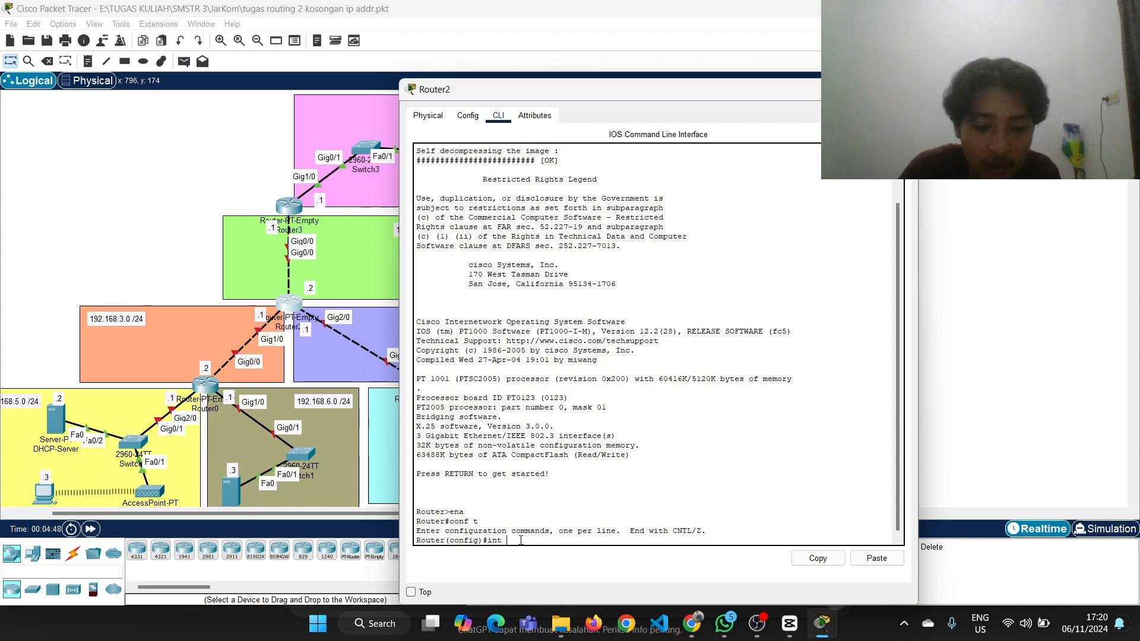
text(g)
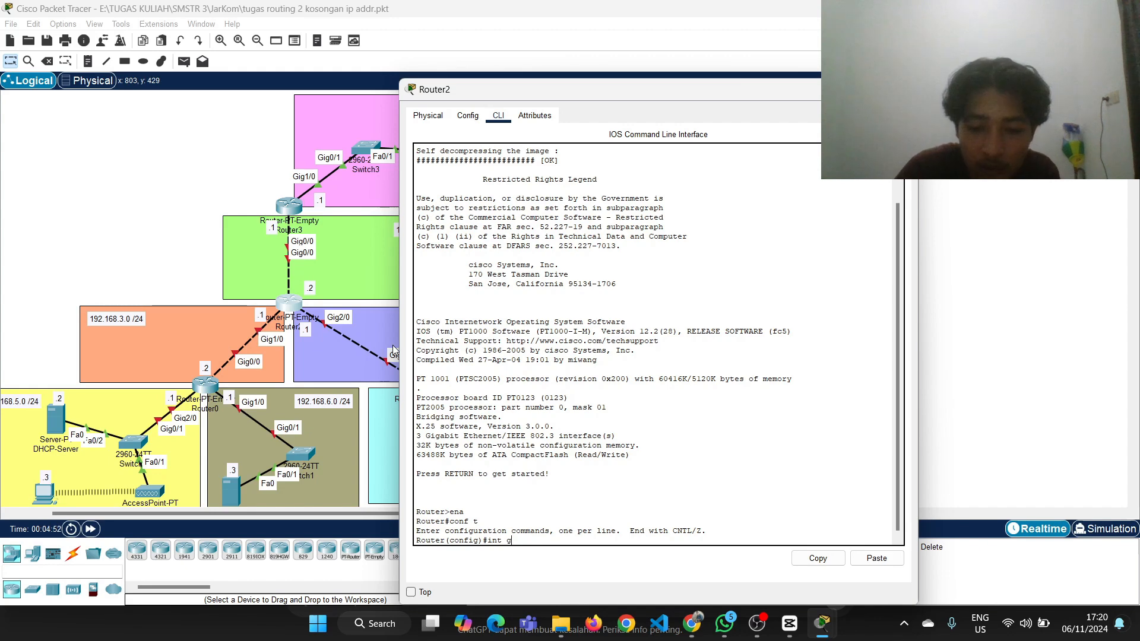
text(0/0)
key(Return)
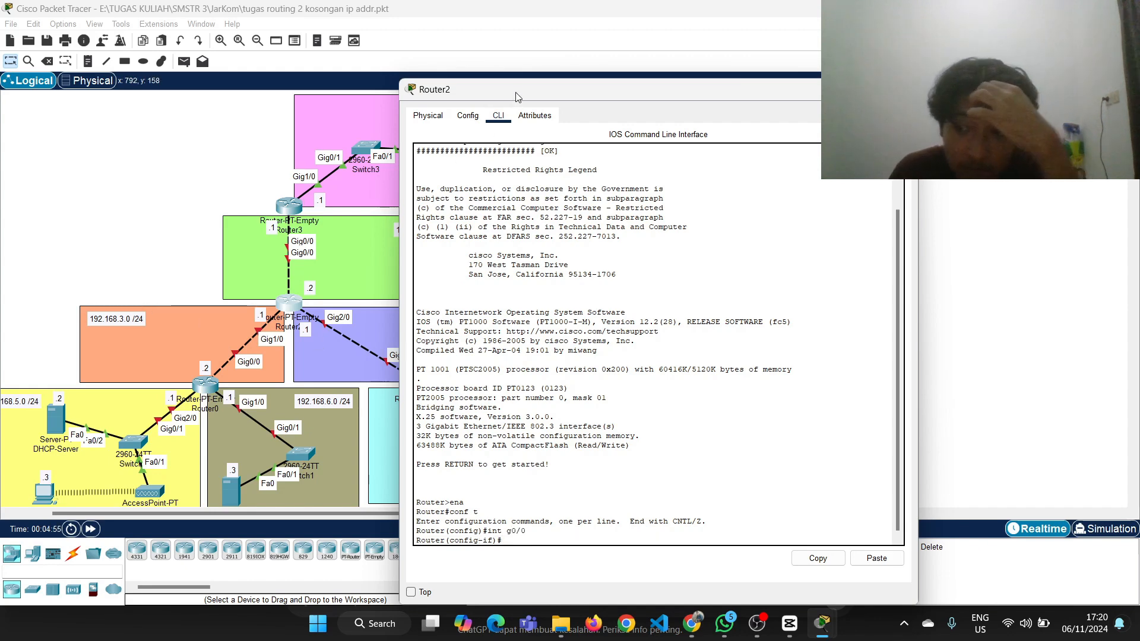
drag(516, 93, 586, 90)
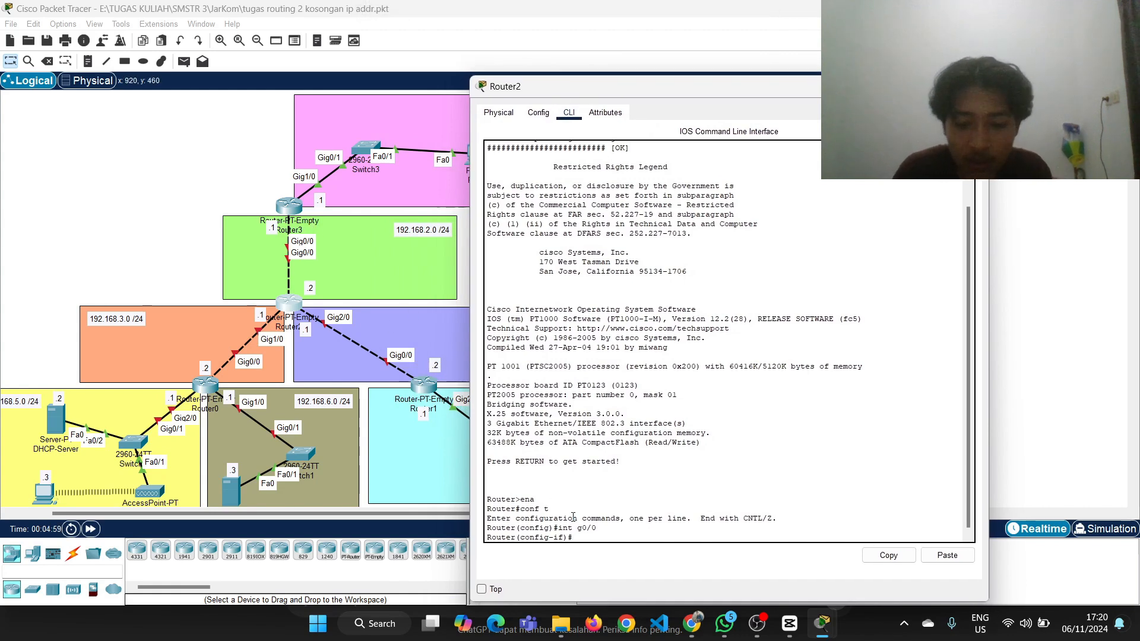
text(ip addr)
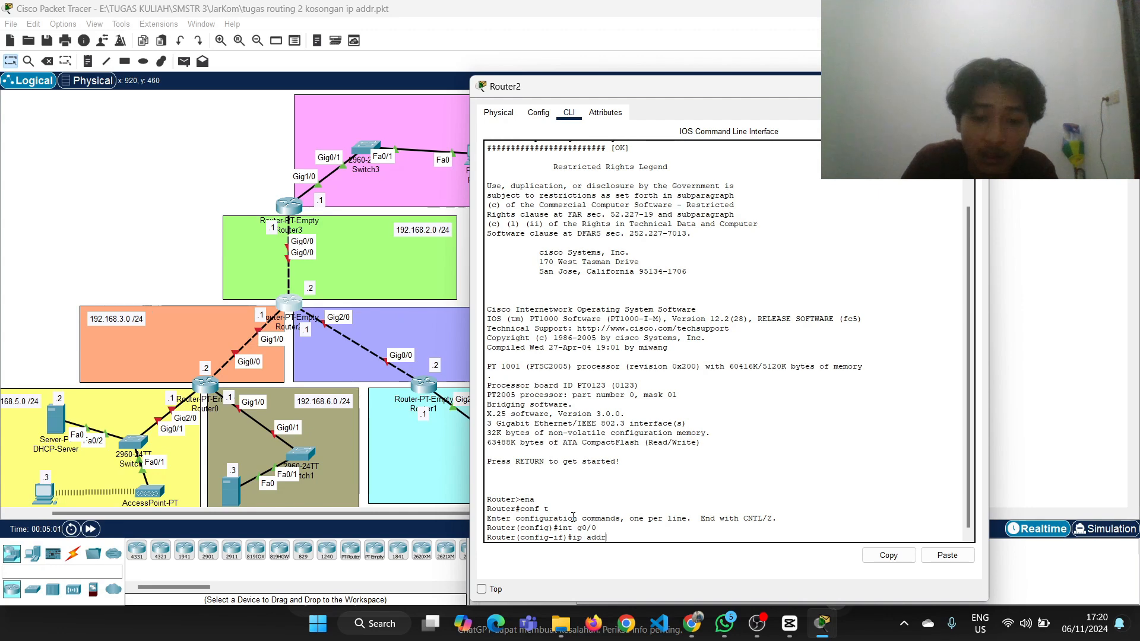
text( 192.)
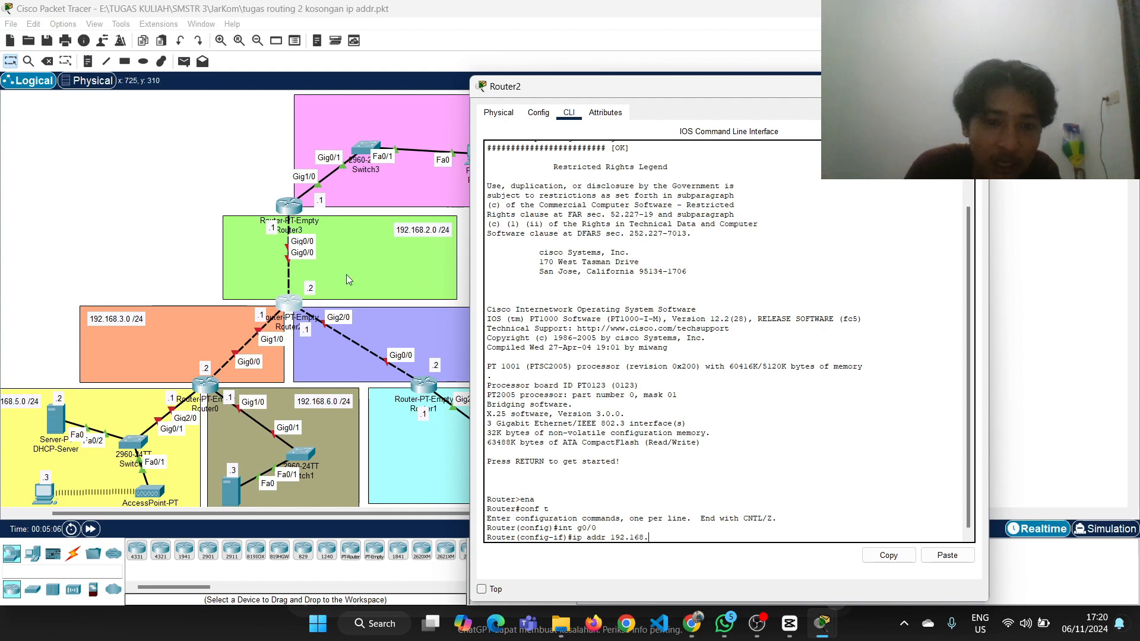
text(168.)
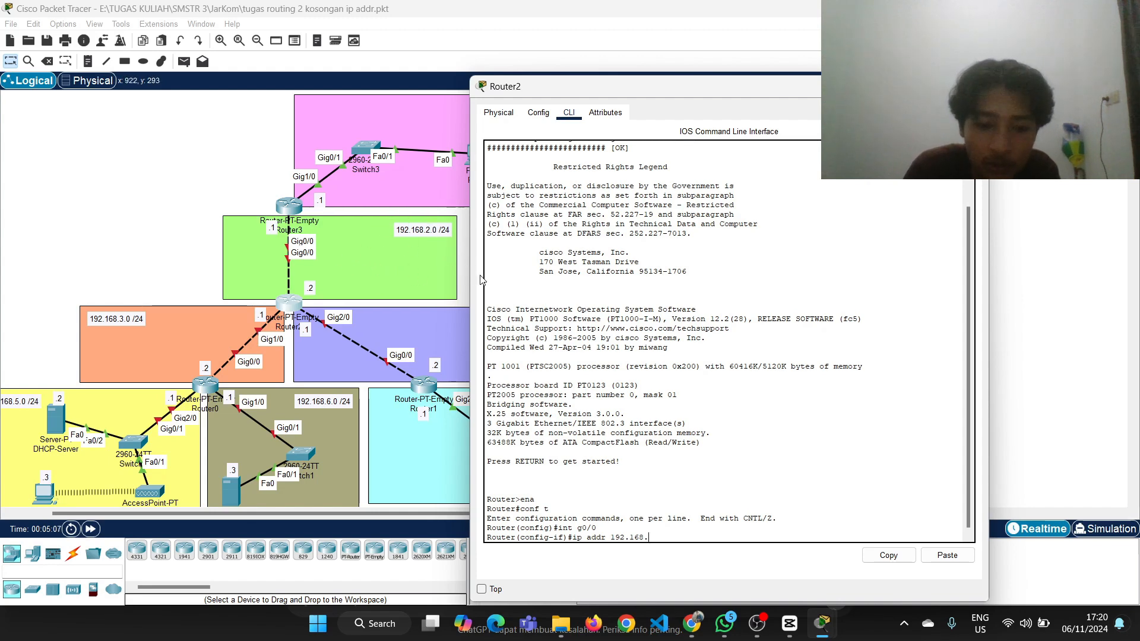
text(2.)
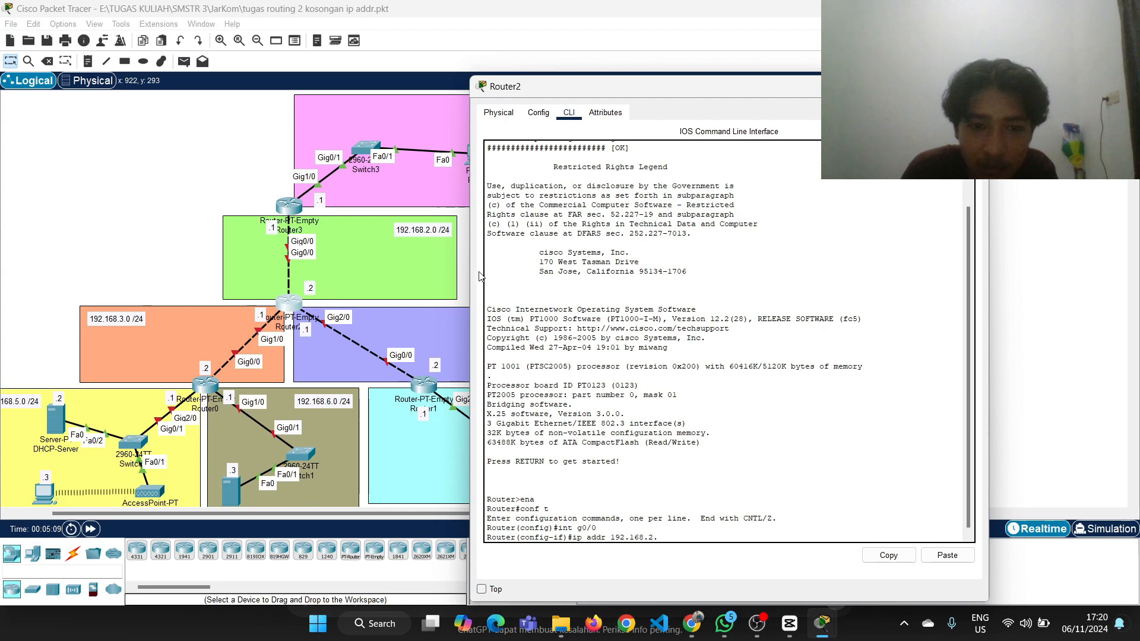
text(2 255.255.255.0)
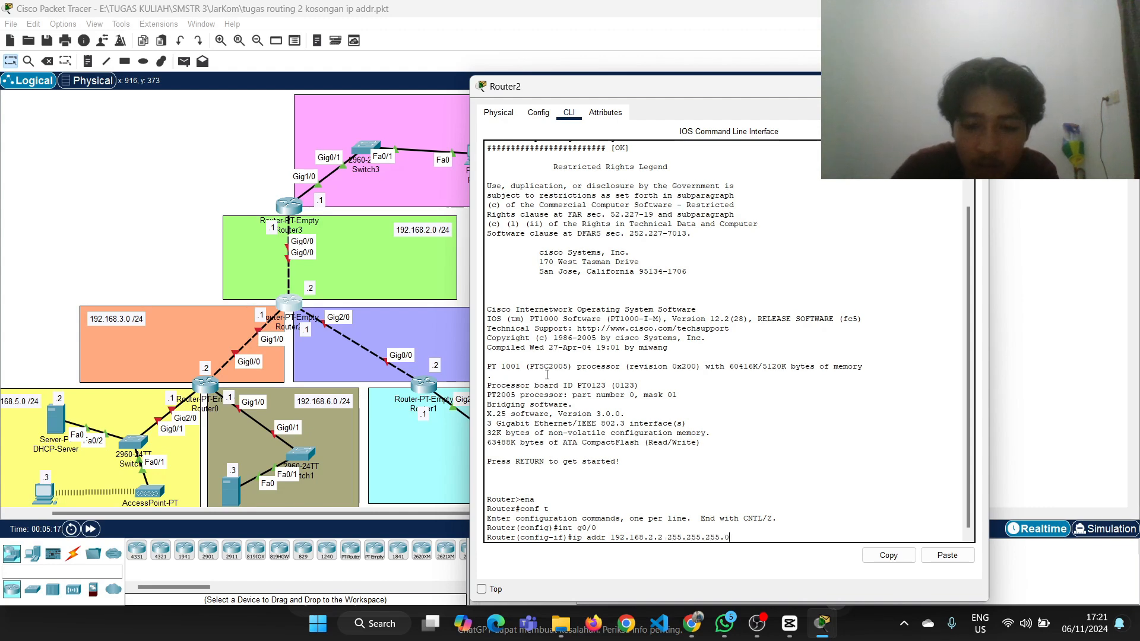
key(Return)
Enable Router2's g0/0 interface with no sh and return to global configuration mode with ex
text(no sh)
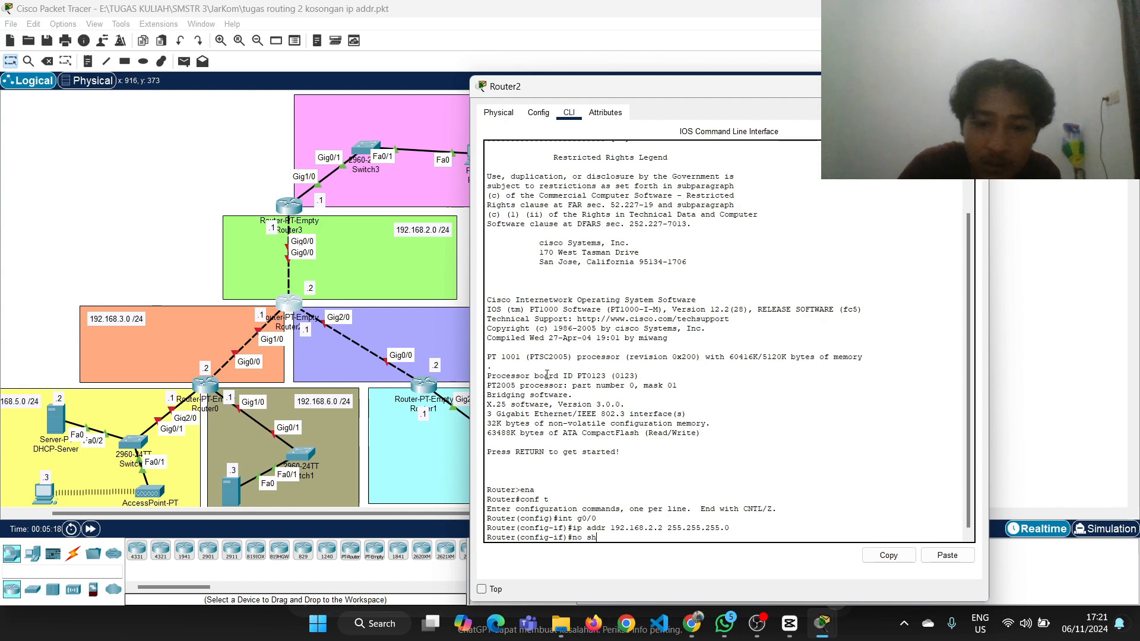
key(Return)
key(Return)
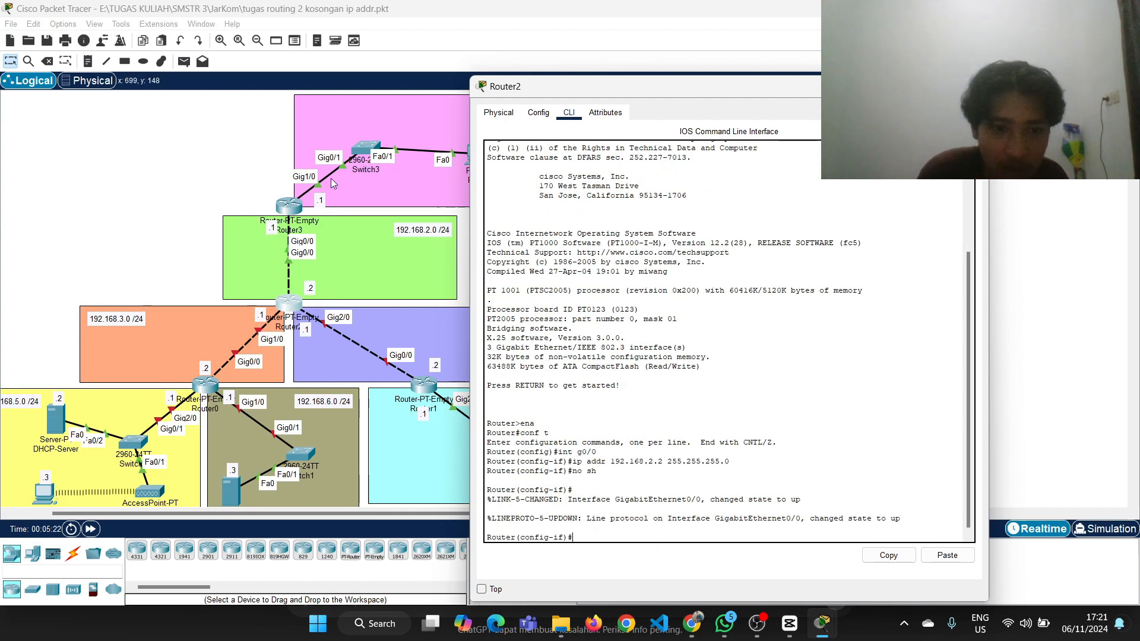
click(160, 227)
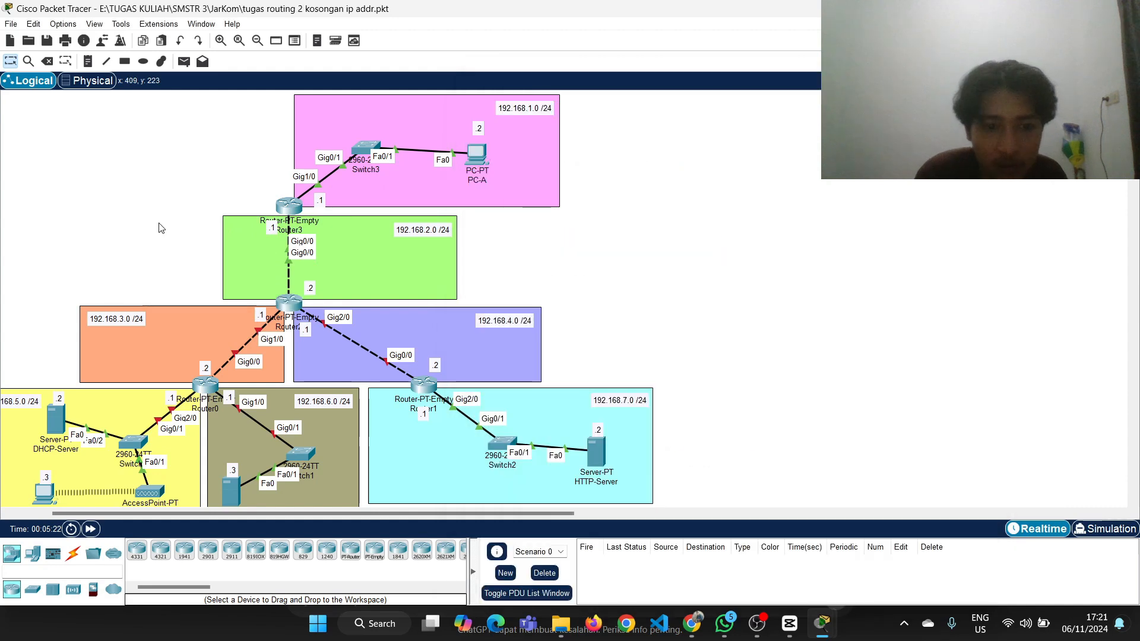
click(283, 306)
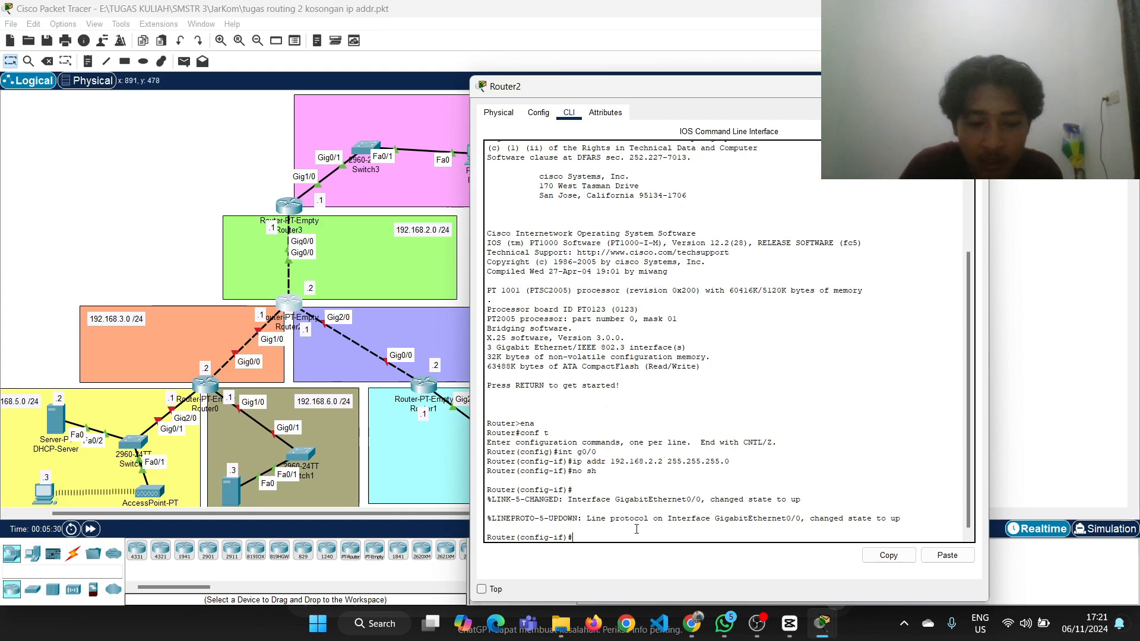
text(ex)
key(Return)
Assign IP address 192.168.3.1 with mask 255.255.255.0 to Router2's g1/0 interface, reusing the earlier ip addr command
text(in)
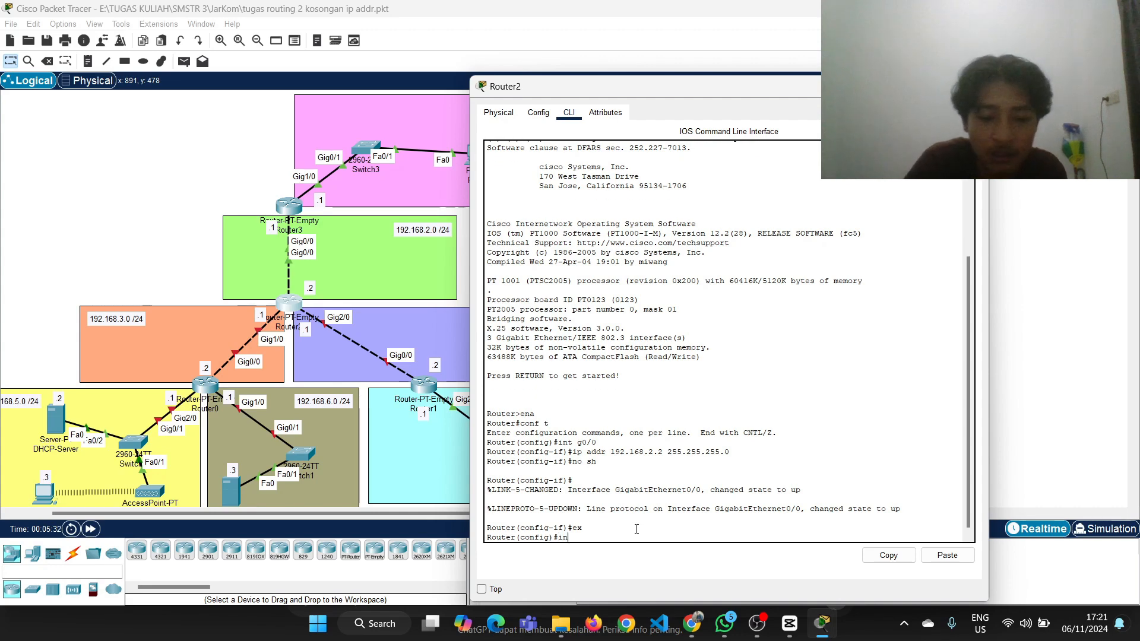
text(t g1)
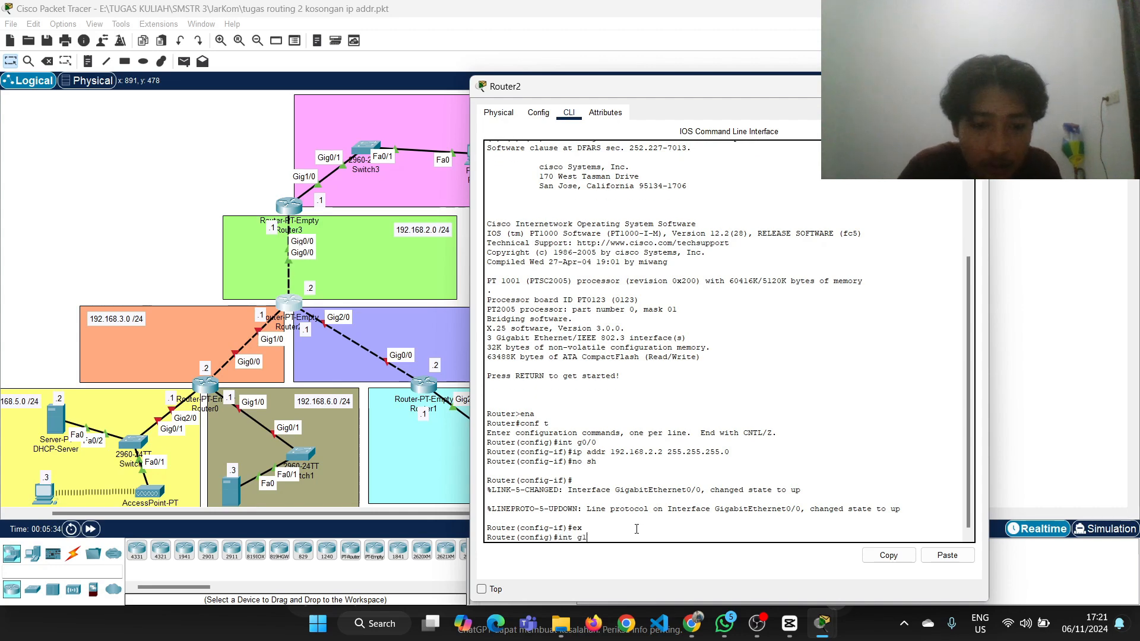
text(/0\)
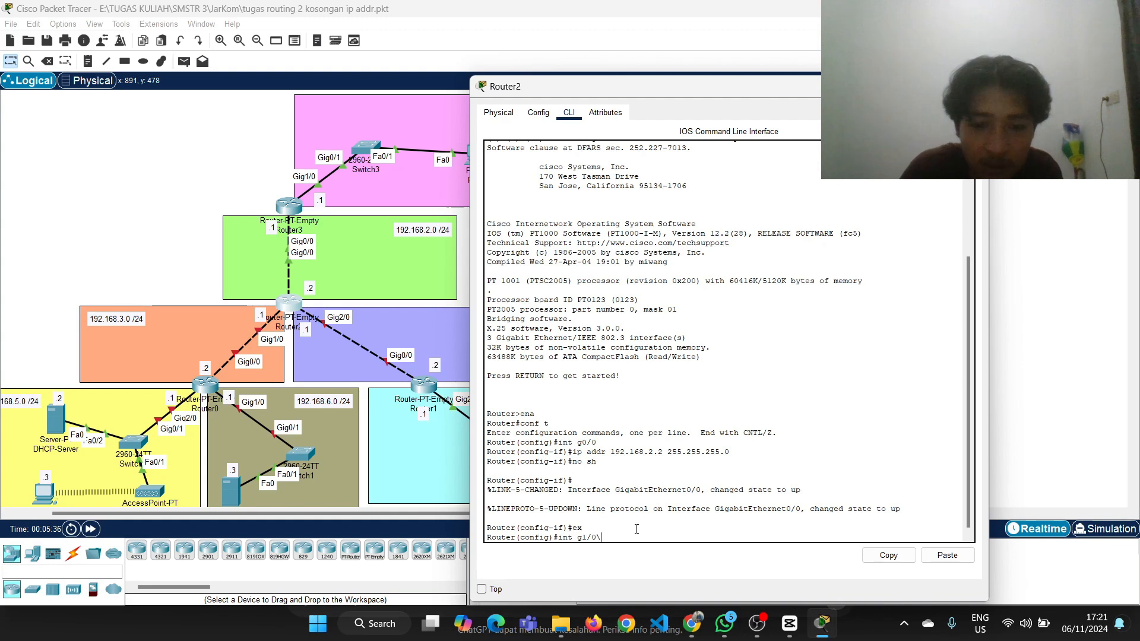
key(BackSpace)
key(Return)
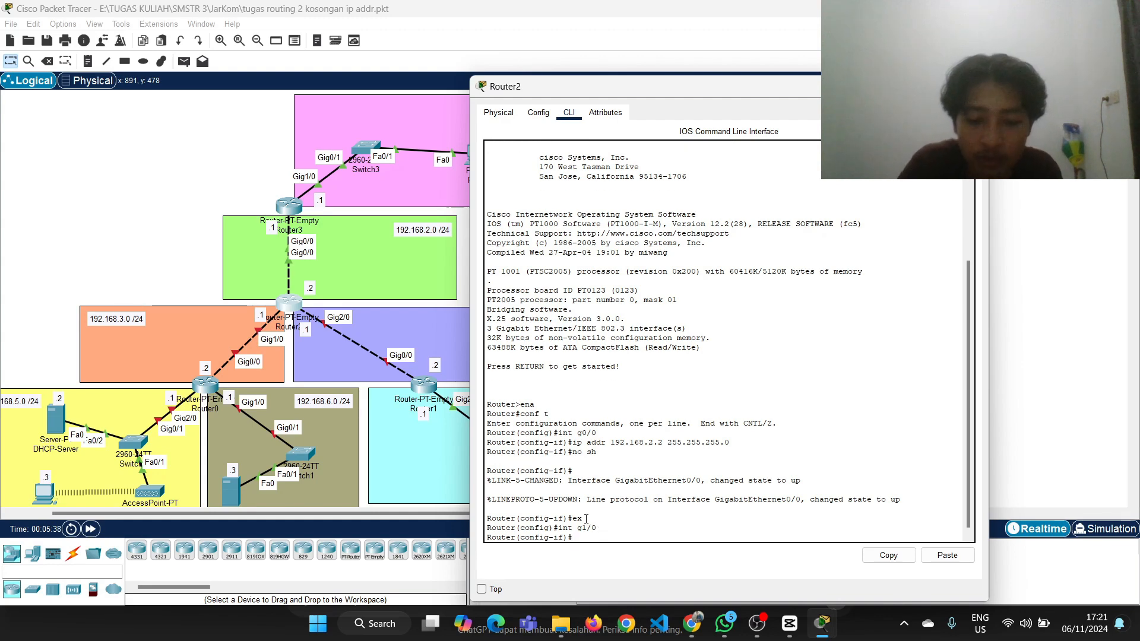
key(Up)
key(Up)
key(Up)
key(Up)
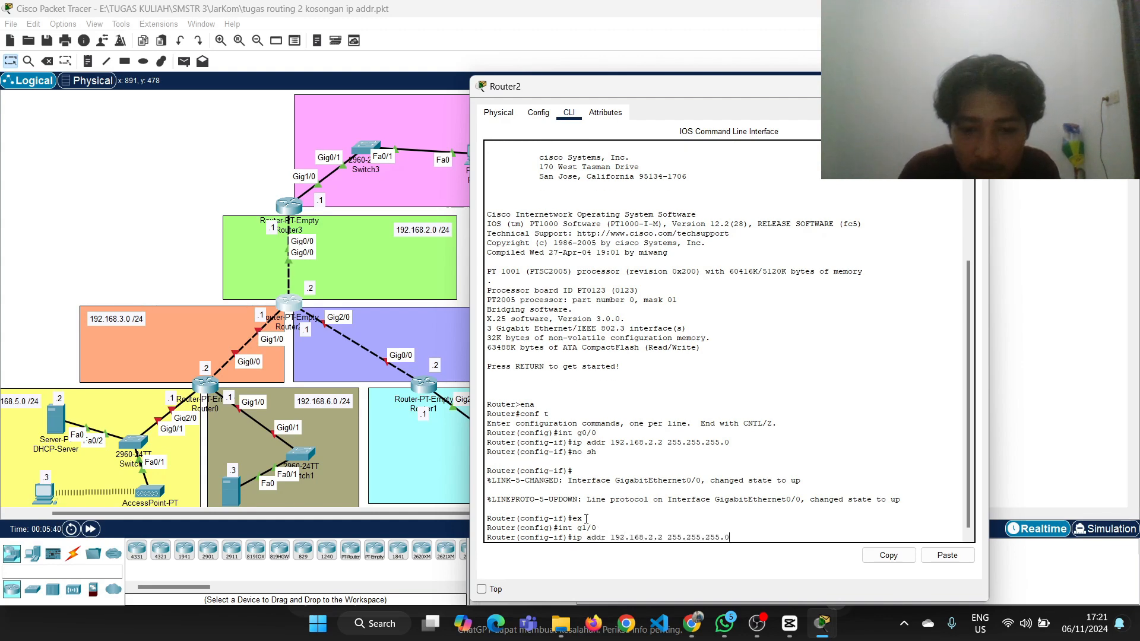
key(Left)
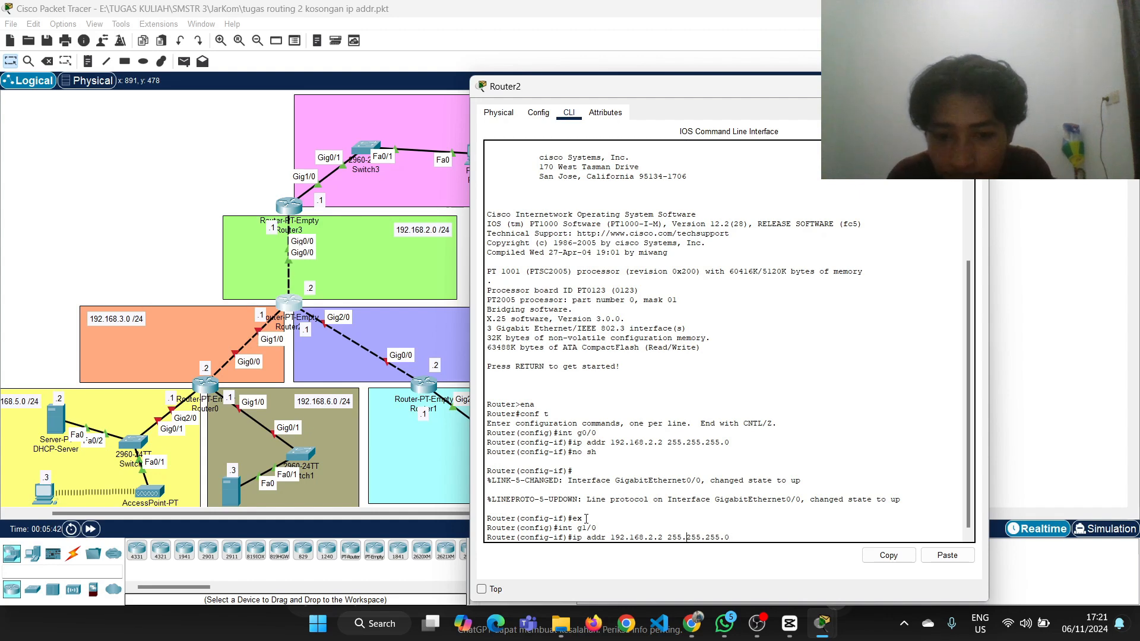
key(Left)
key(Left)
key(Left)
key(Left)
key(Left)
key(Left)
key(Left)
key(Left)
key(Left)
key(Left)
key(Left)
key(Left)
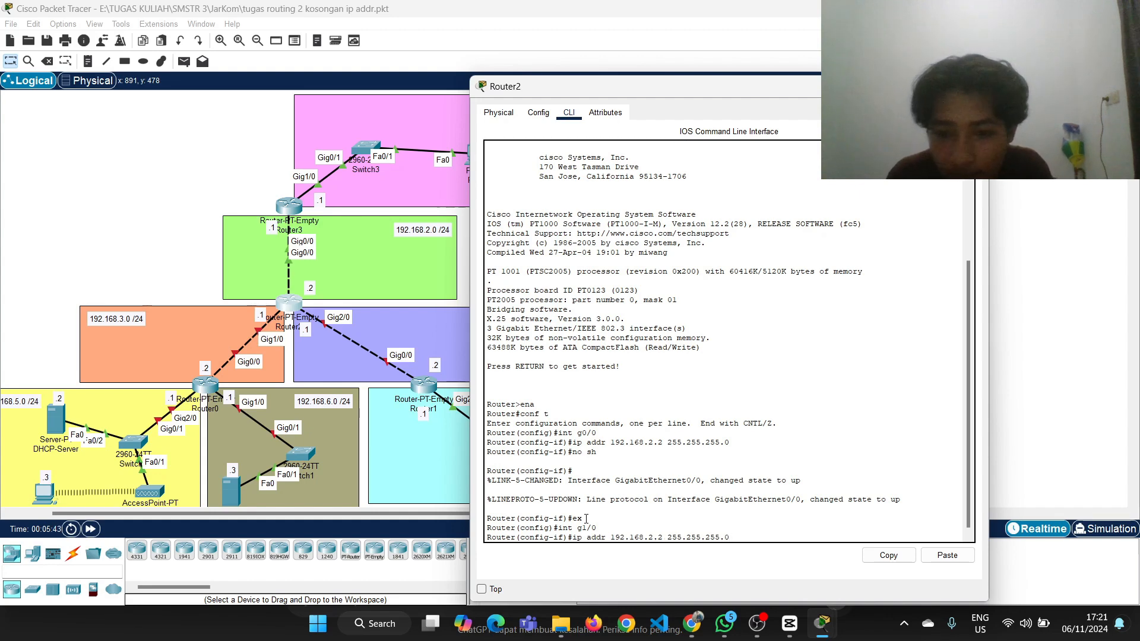
key(Left)
key(Left)
key(Left)
key(Left)
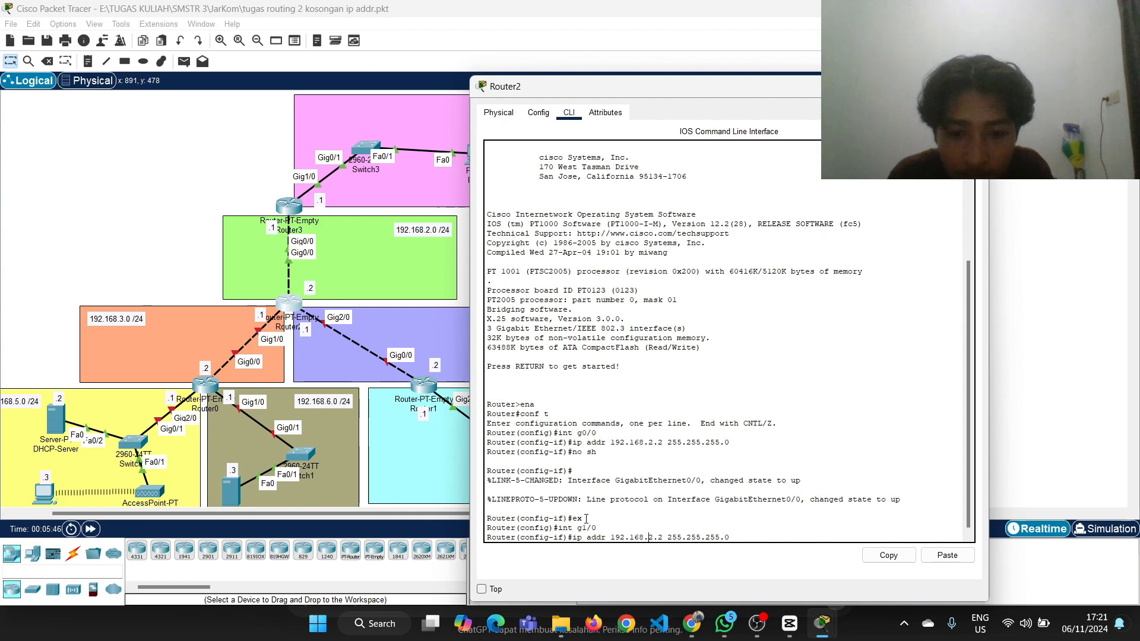
key(BackSpace)
text(3)
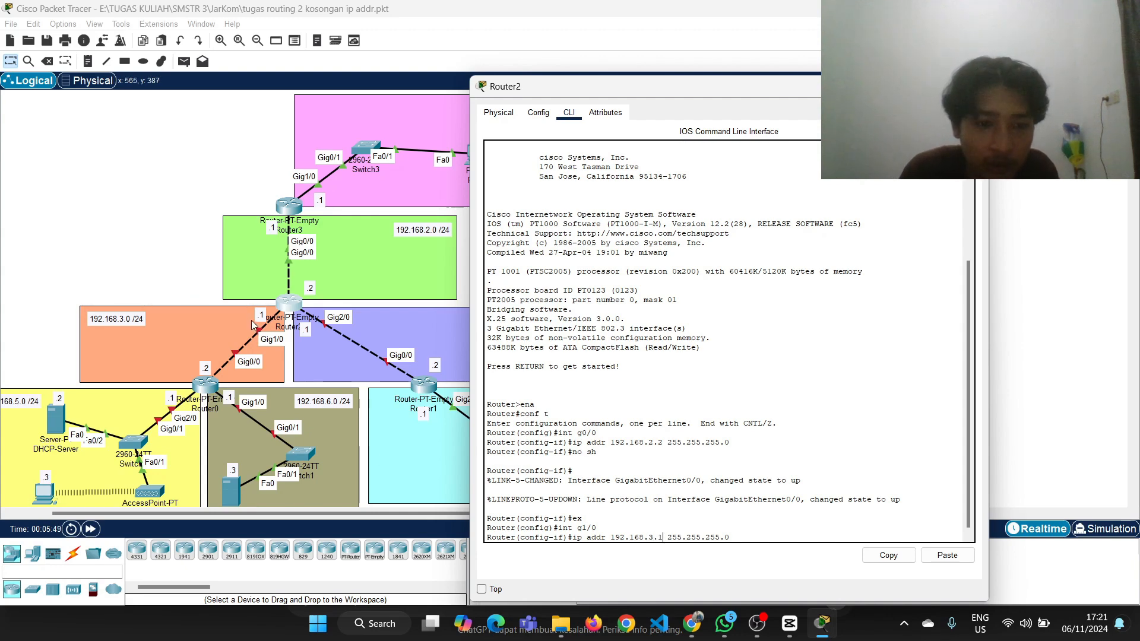
key(Return)
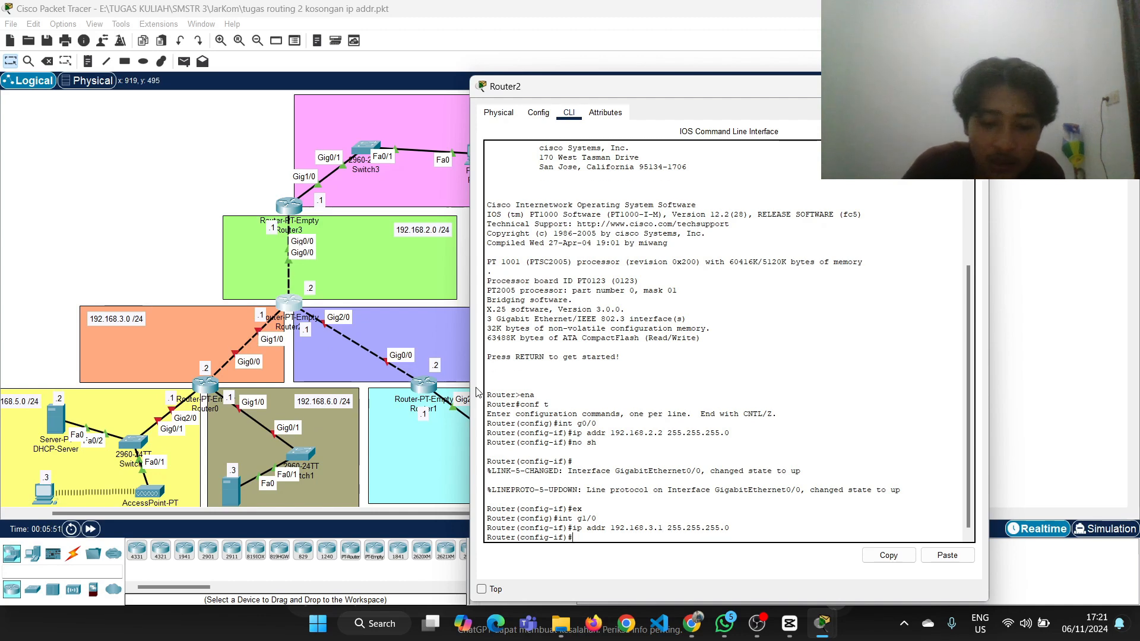
Enable Router2's g1/0 interface with no sh and return to global configuration mode with ex
text(no s)
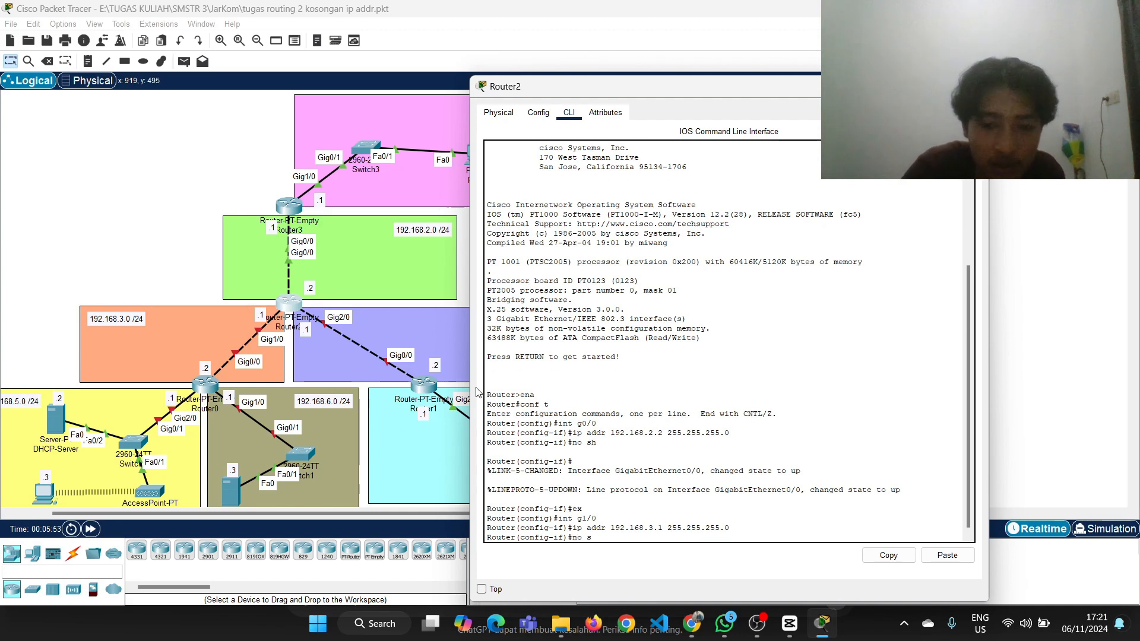
text(h)
key(Return)
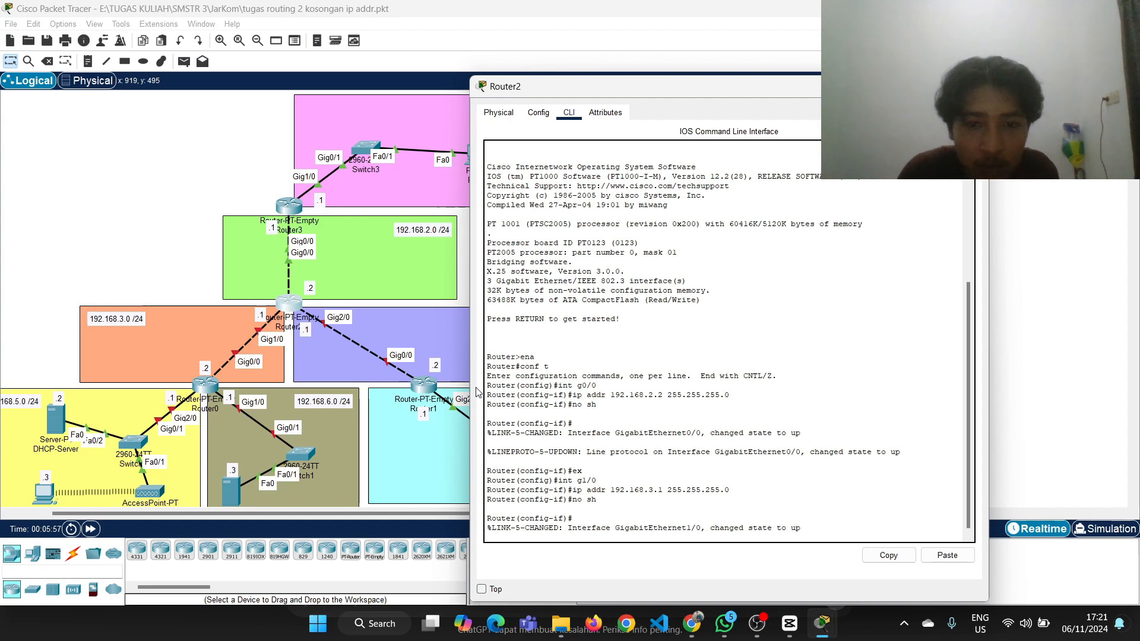
drag(671, 91, 795, 76)
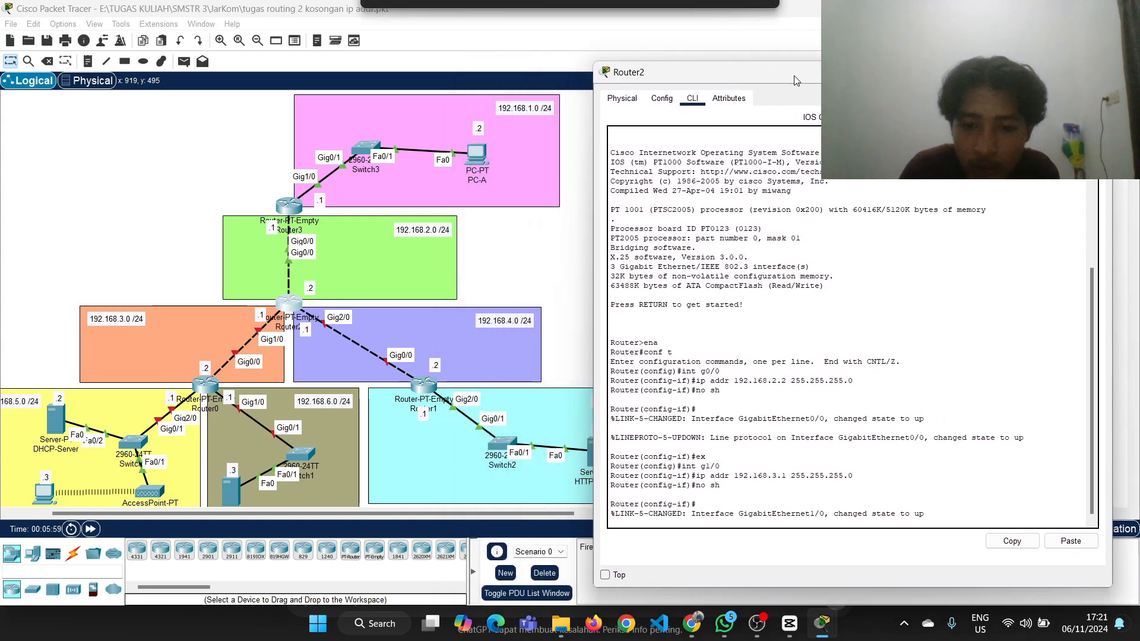
key(Return)
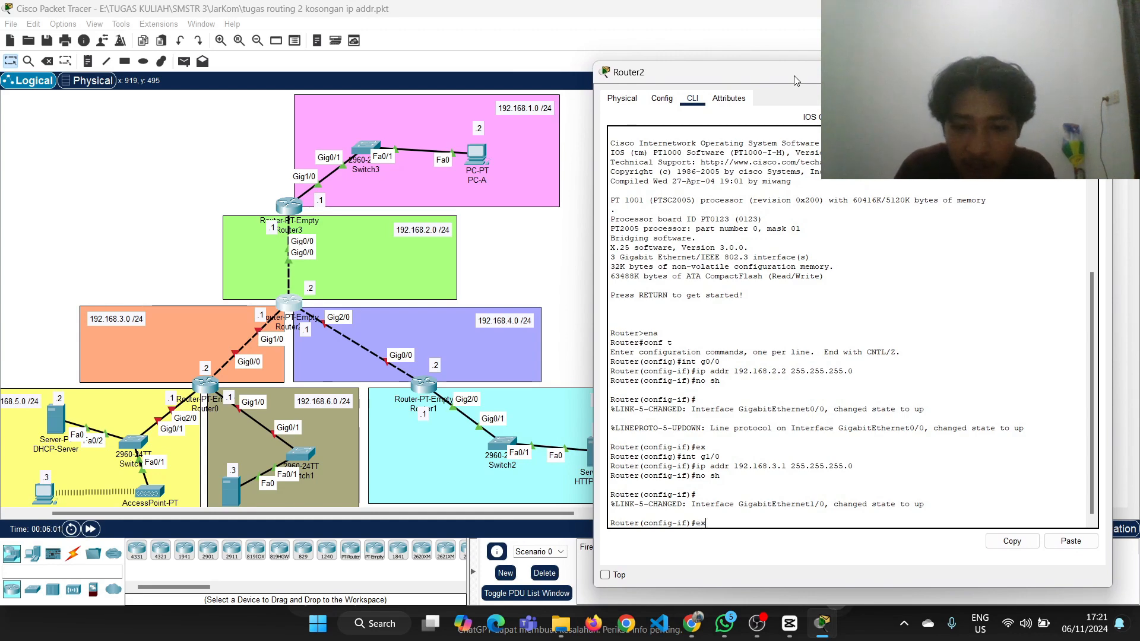
text(ex)
key(Return)
Assign IP address 192.168.4.1 with mask 255.255.255.0 to Router2's g2/0 interface, reusing the earlier ip addr command
text(int g2/0)
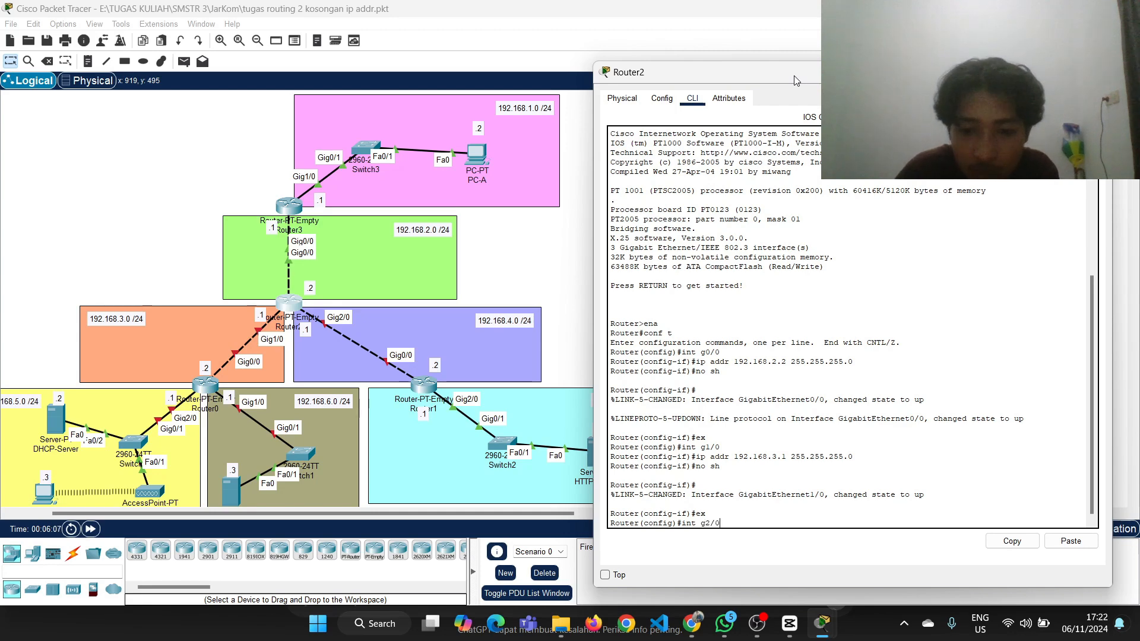
key(Return)
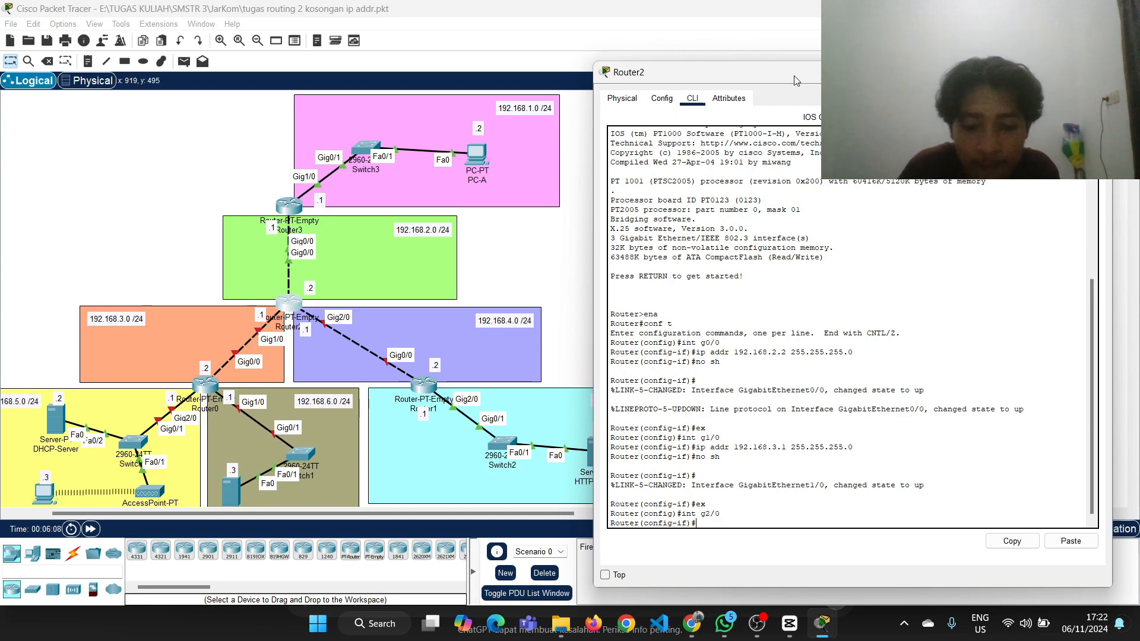
text(no sh)
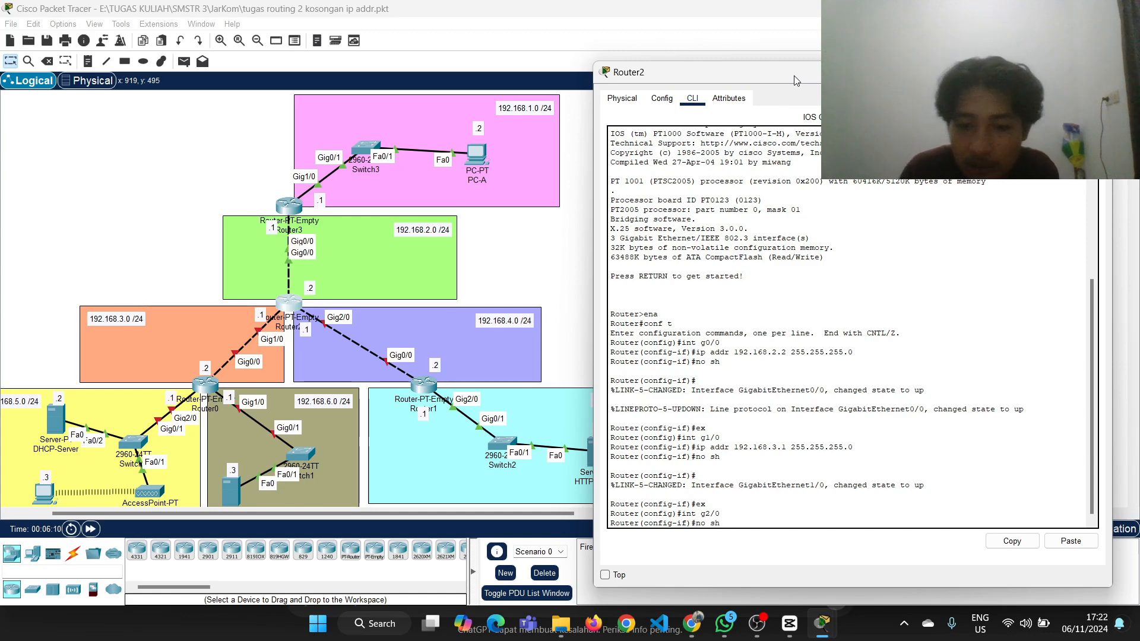
key(Up)
key(Up)
key(Up)
key(Up)
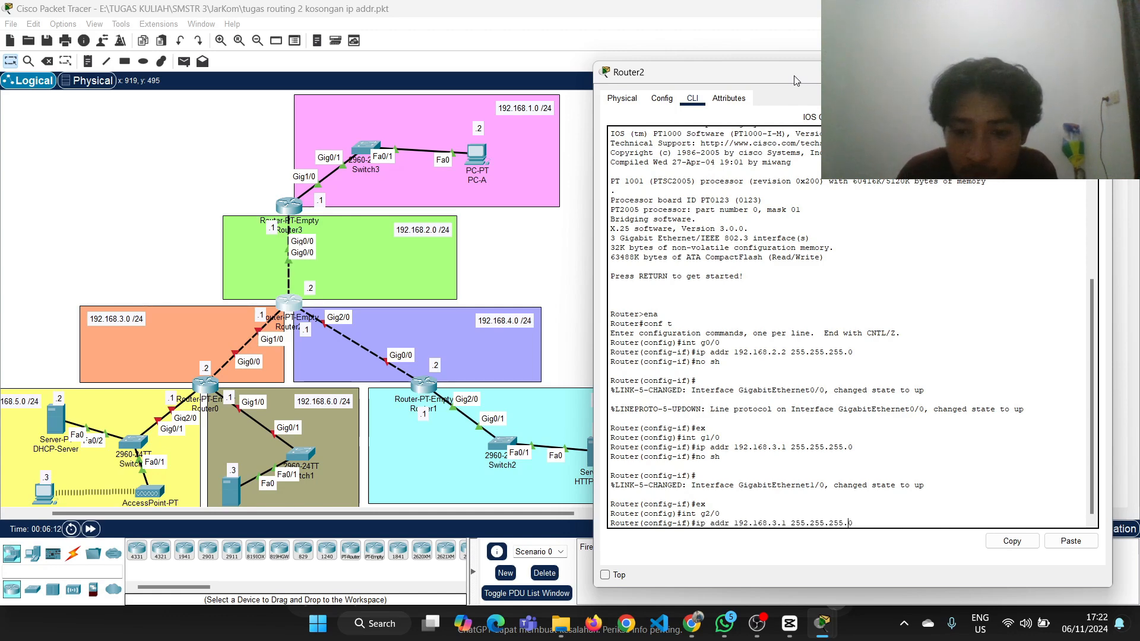
key(BackSpace)
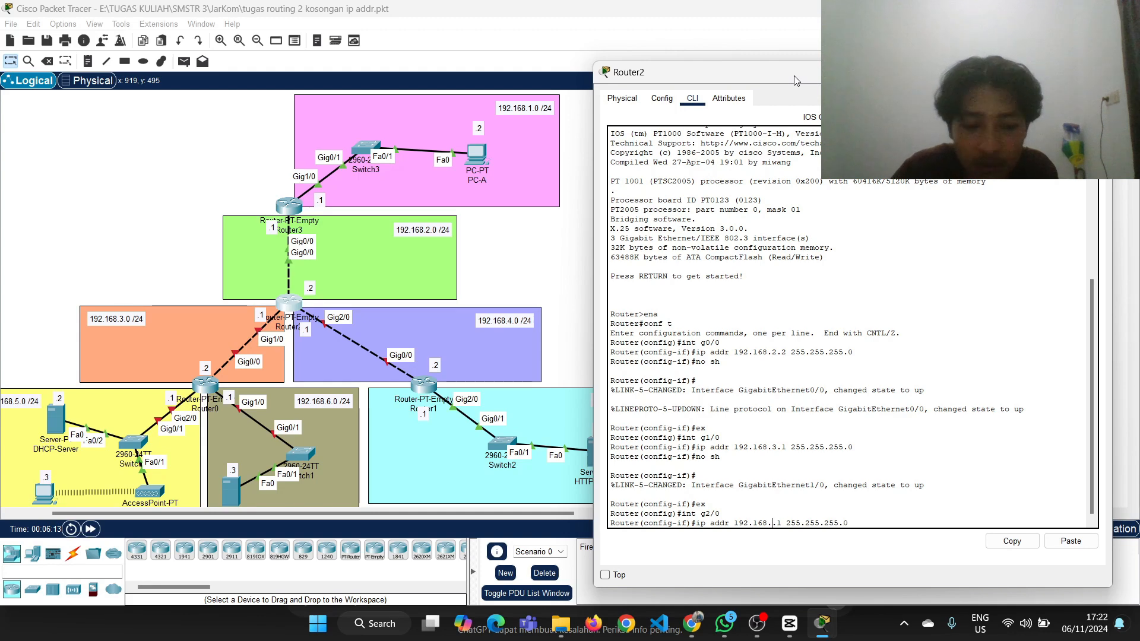
text(4)
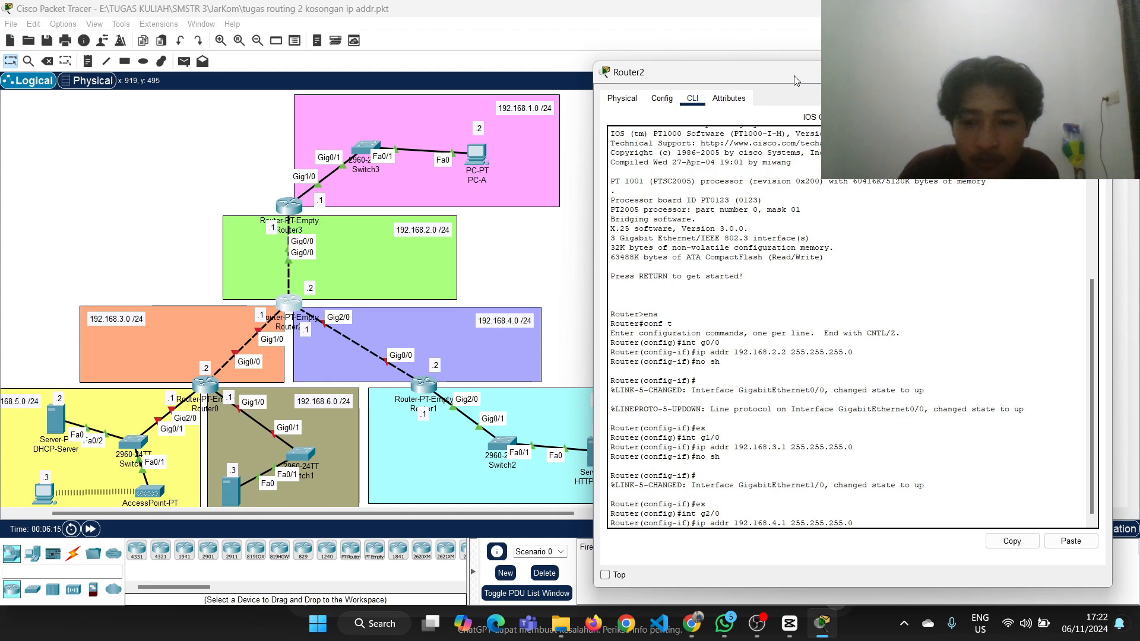
key(Return)
Enable Router2's g2/0 interface with no sh
text(no )
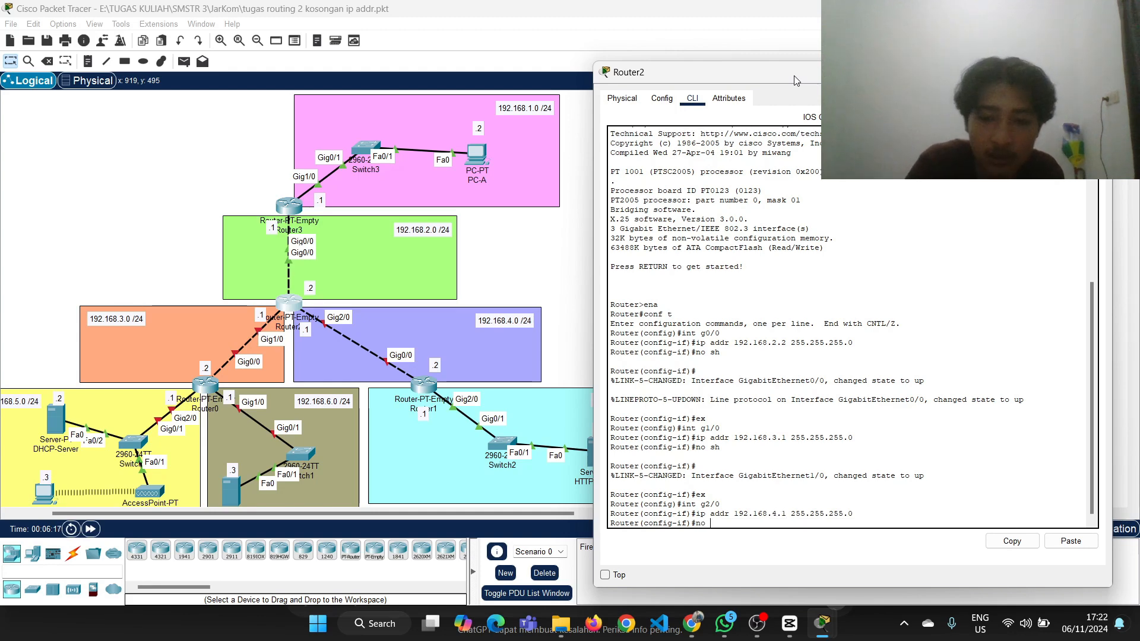
text(sh)
key(Return)
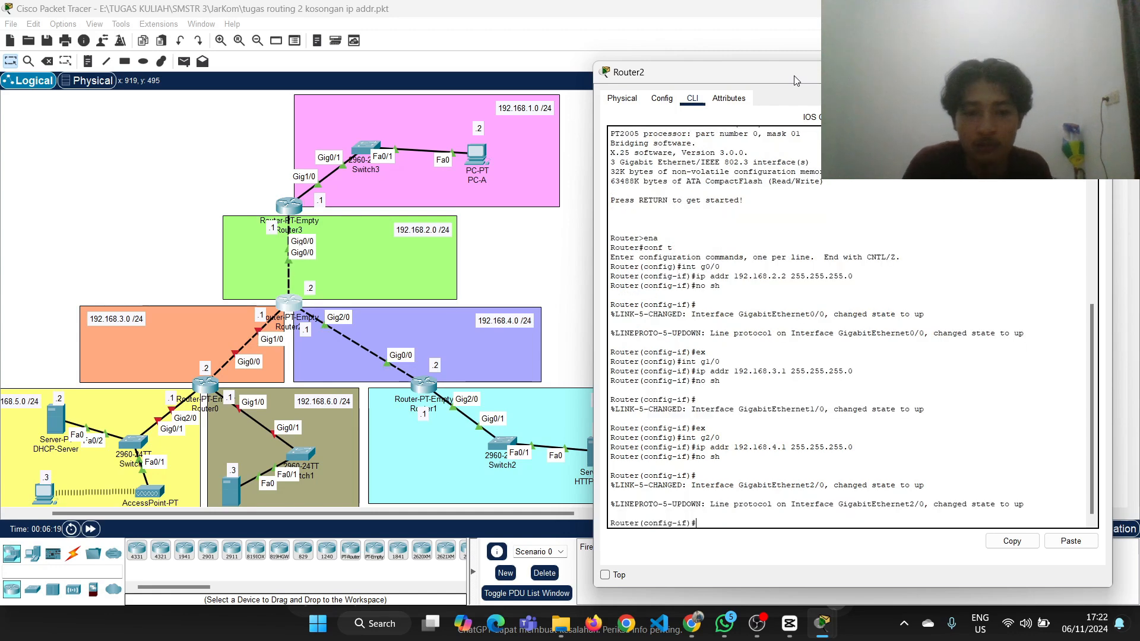
Open Router0's command line and enter global configuration mode with ena and conf t
click(575, 216)
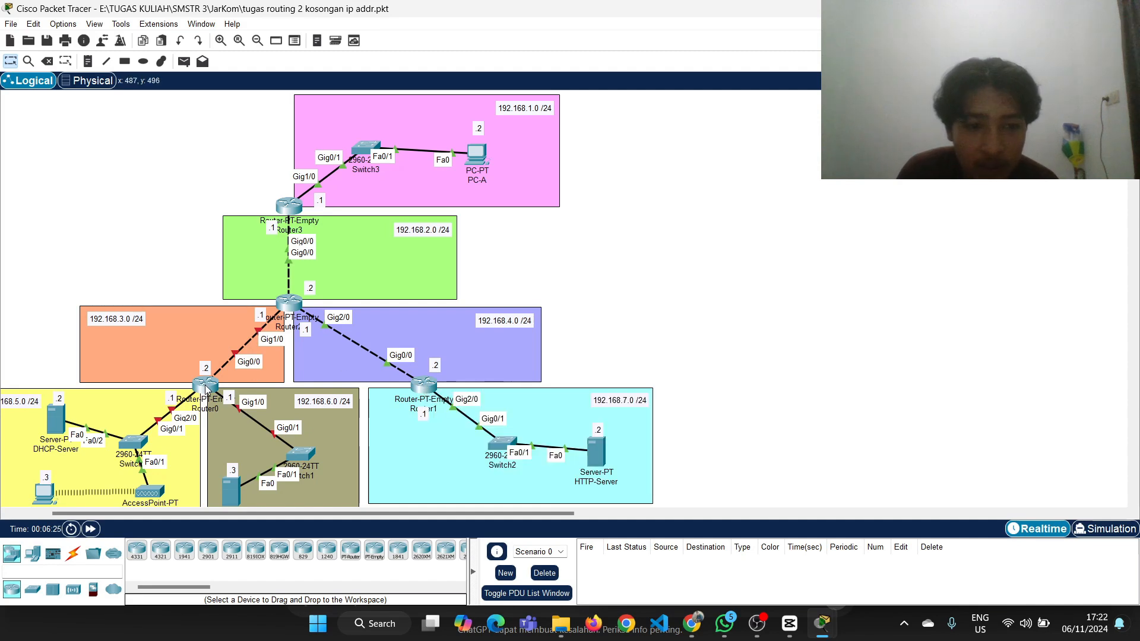
mouse_move(206, 389)
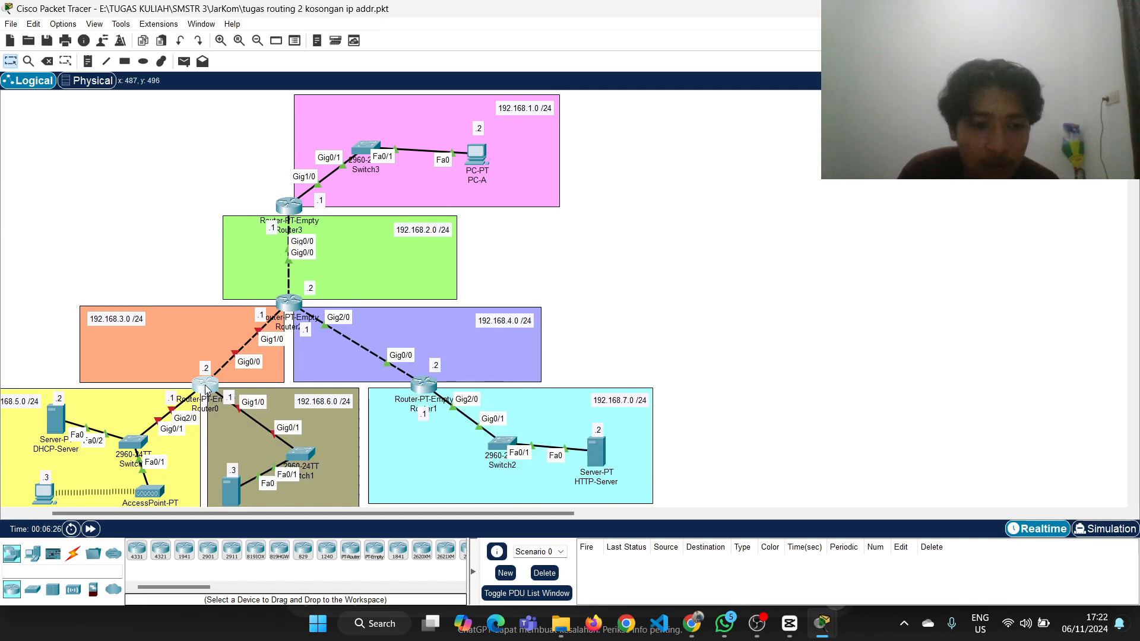
click(206, 388)
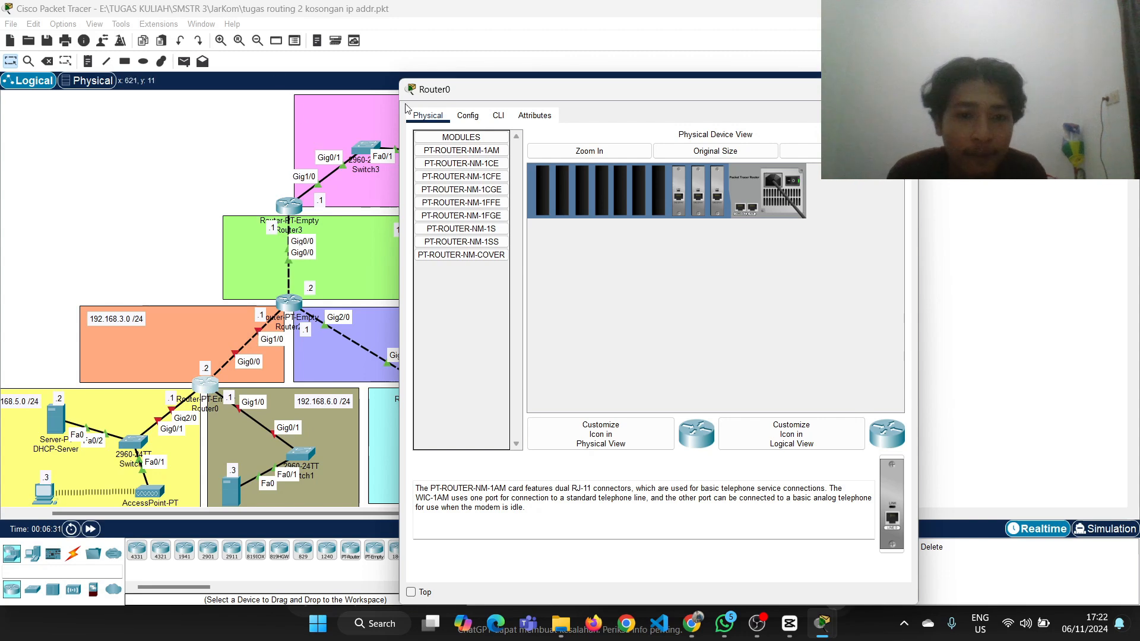
click(498, 117)
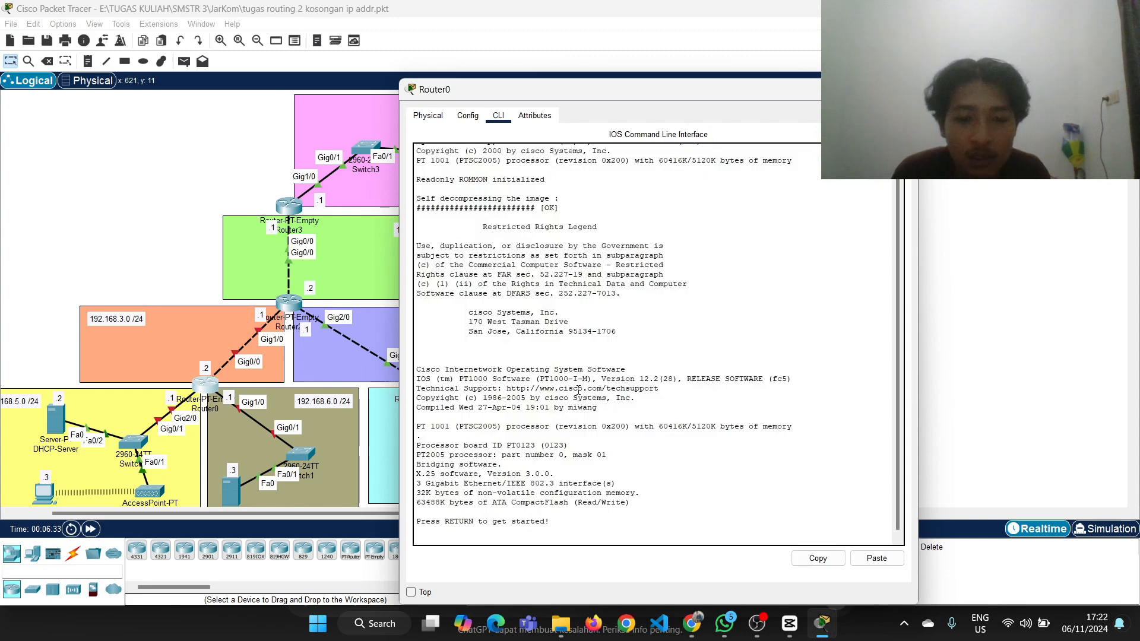
key(Return)
text(ena)
key(Return)
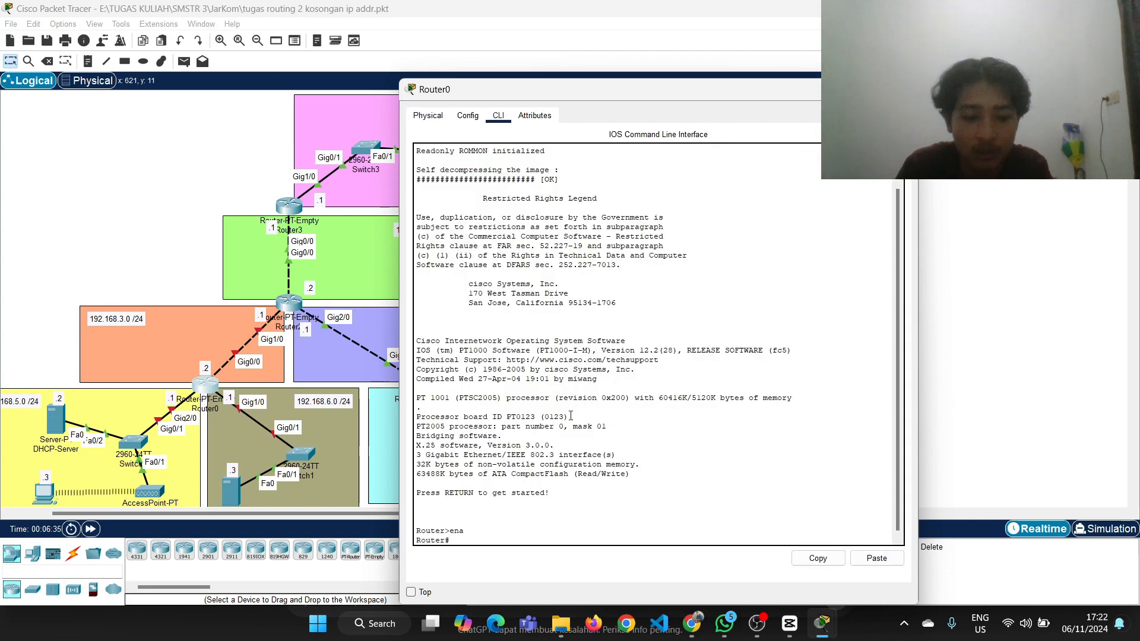
text(conf tr)
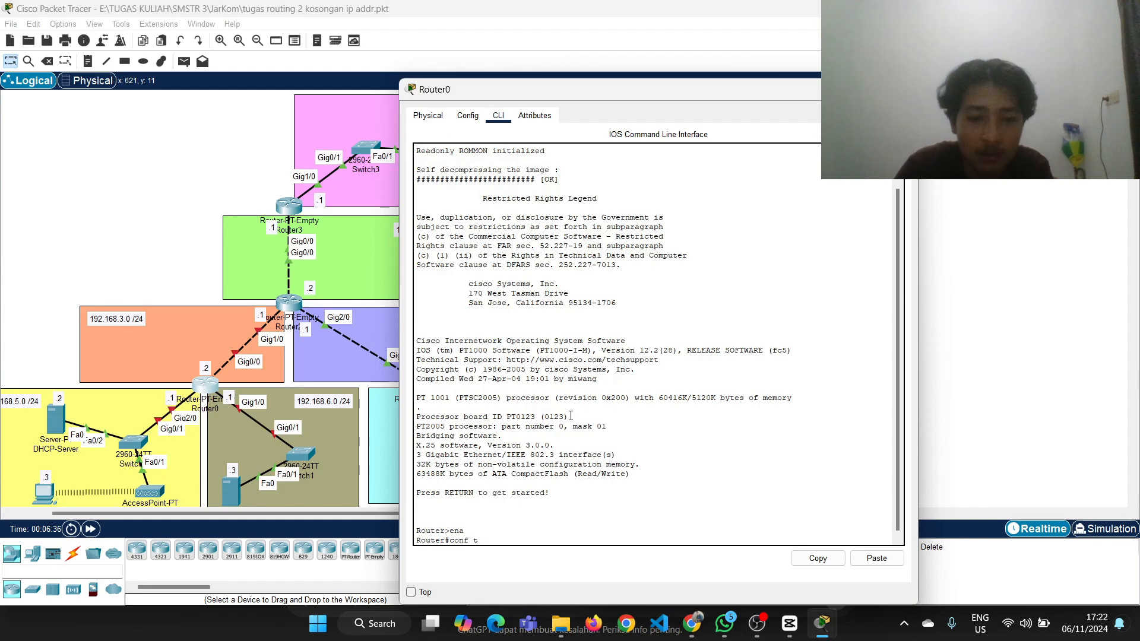
key(Return)
Assign IP address 192.168.3.2 with mask 255.255.255.0 to Router0's g0/0 interface
text(int)
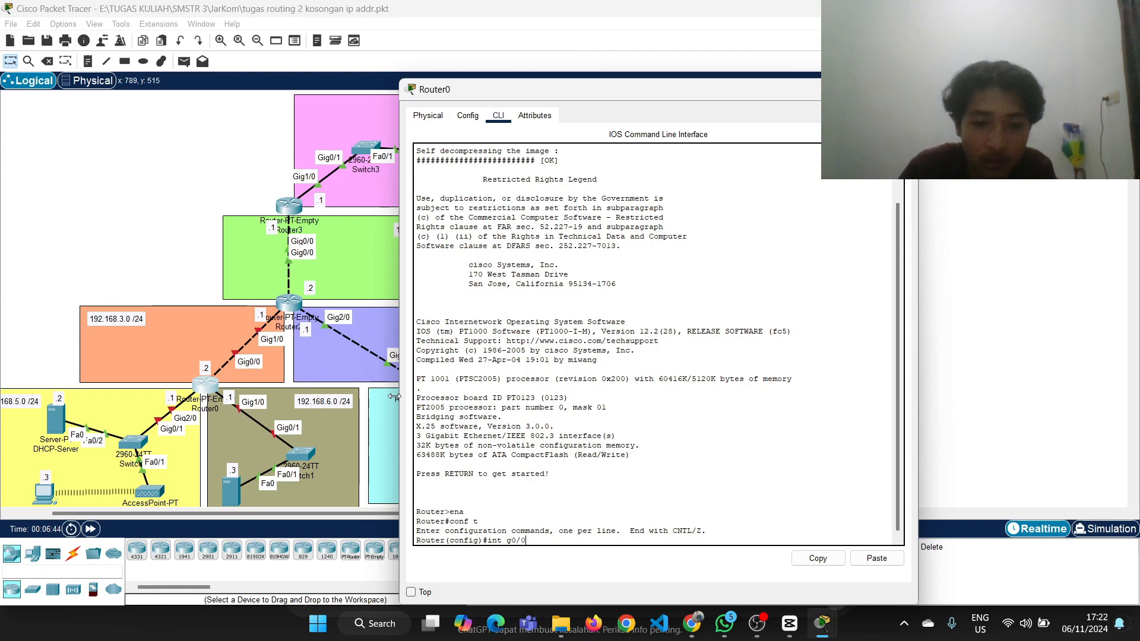
text(g0/0)
key(Return)
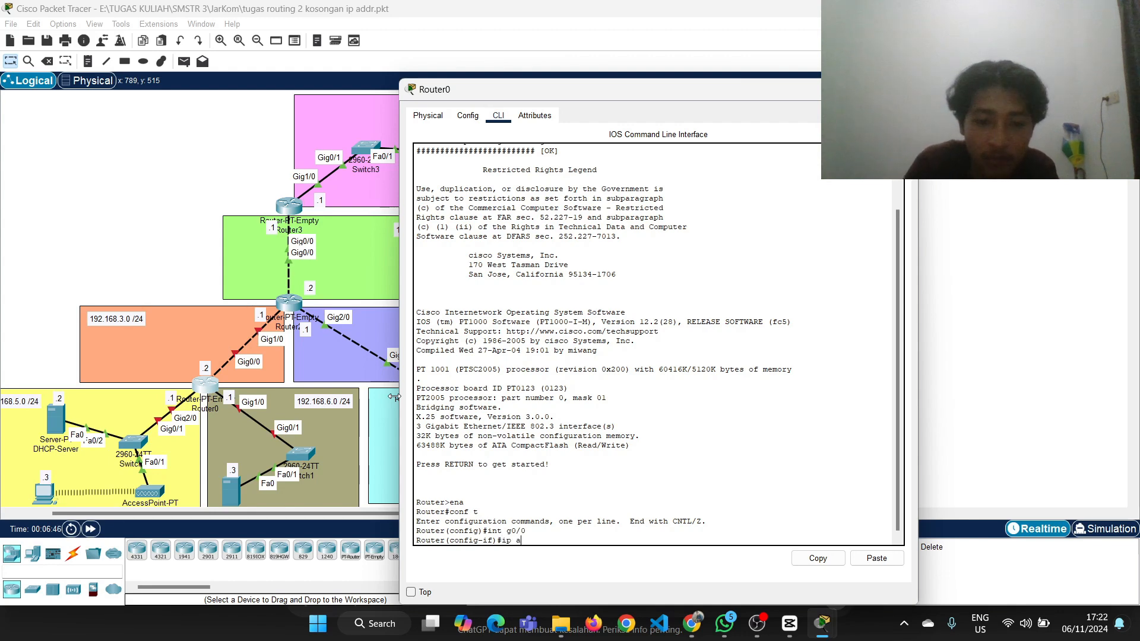
text(ip addr 1)
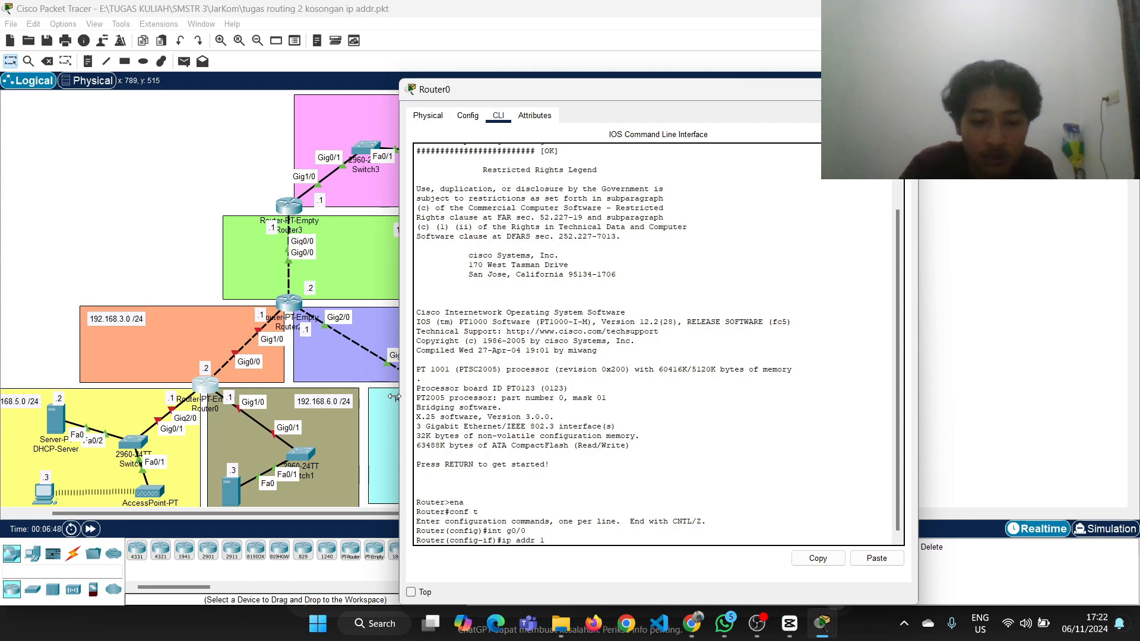
text(92.168.)
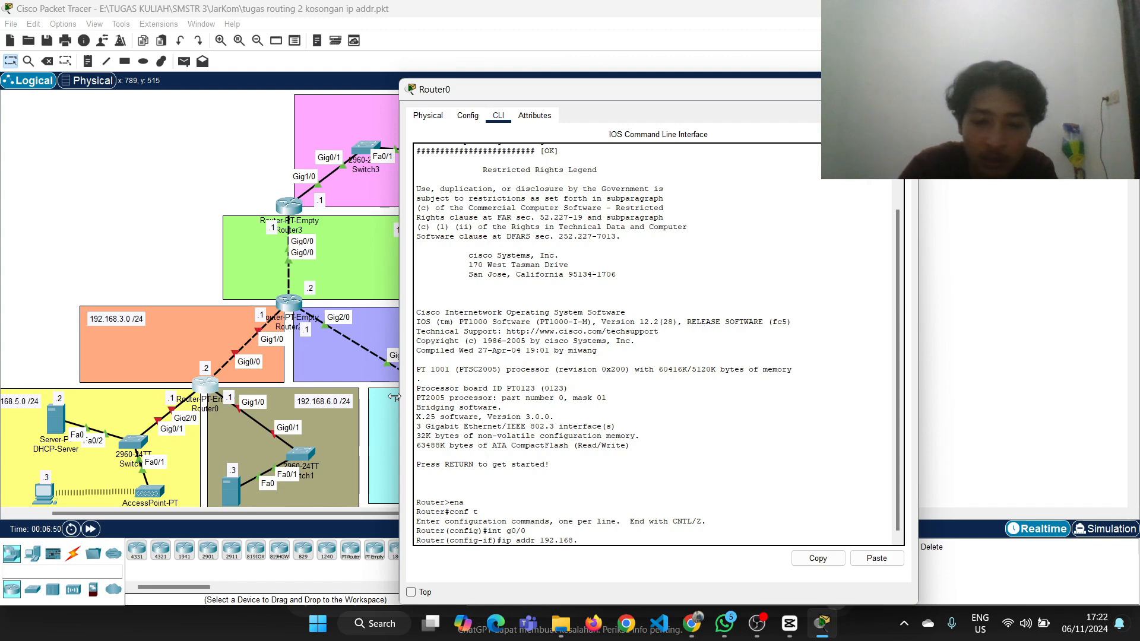
click(102, 203)
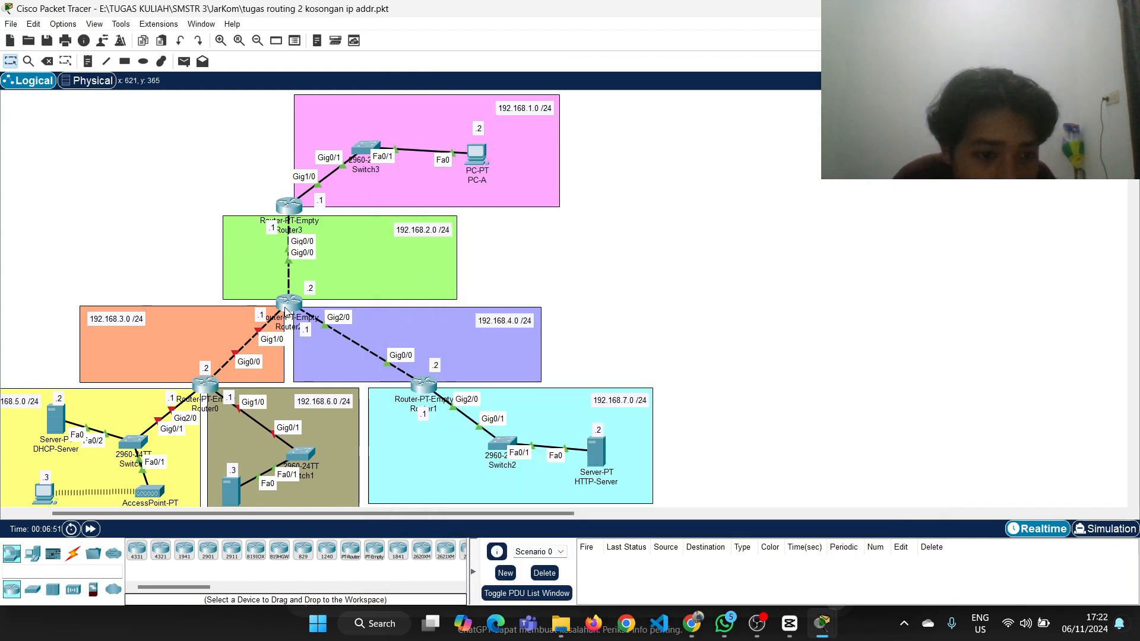
mouse_move(291, 305)
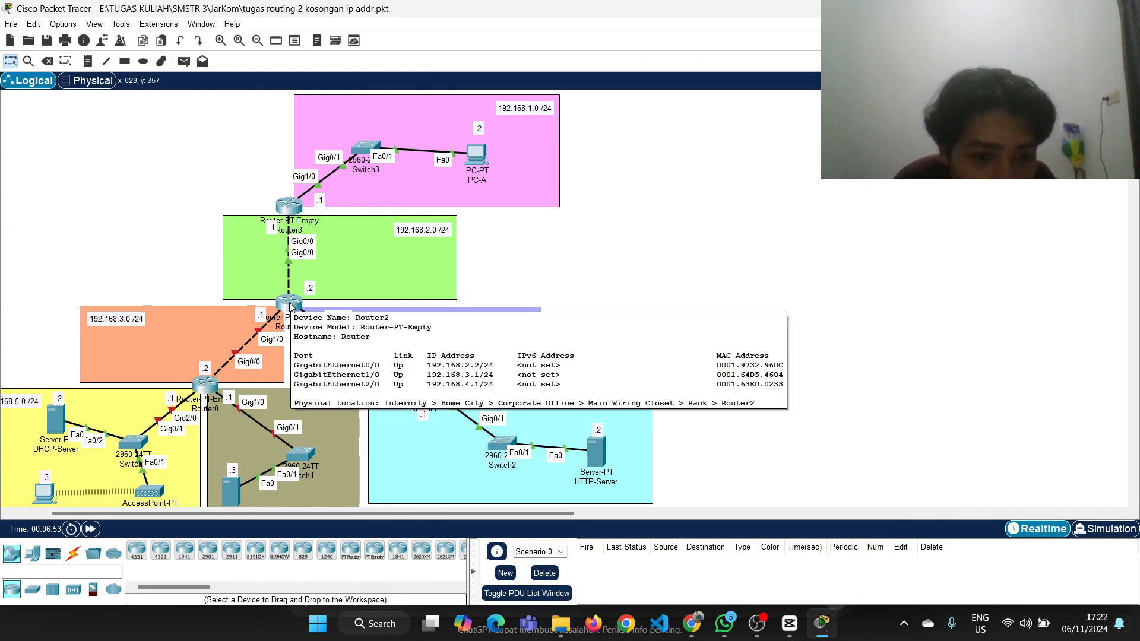
click(213, 379)
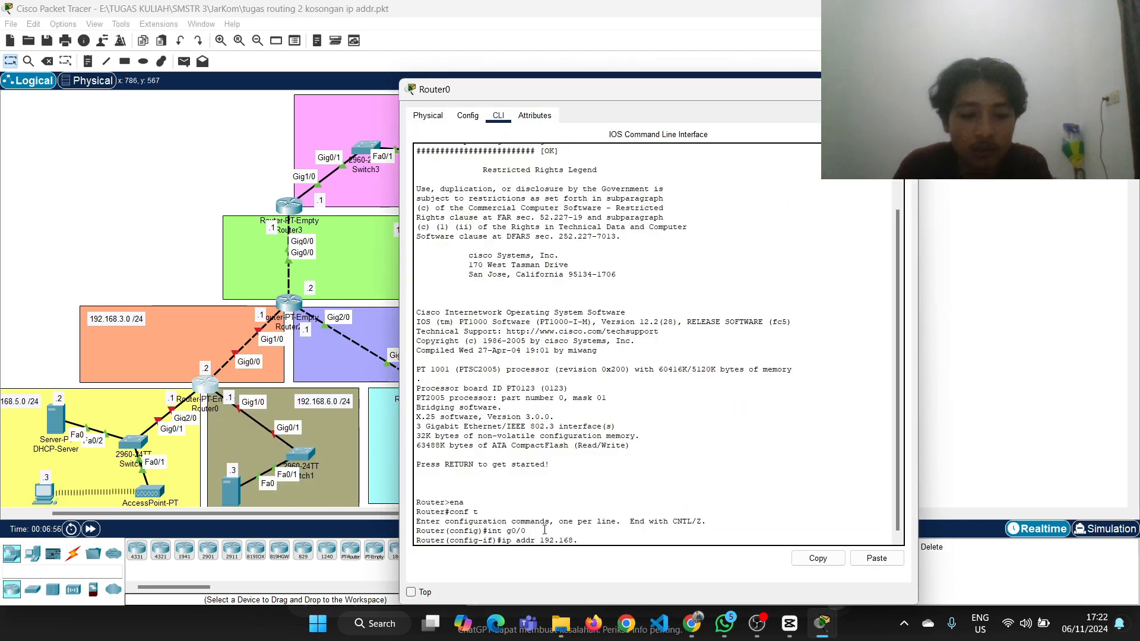
text(3.1)
key(BackSpace)
text(2)
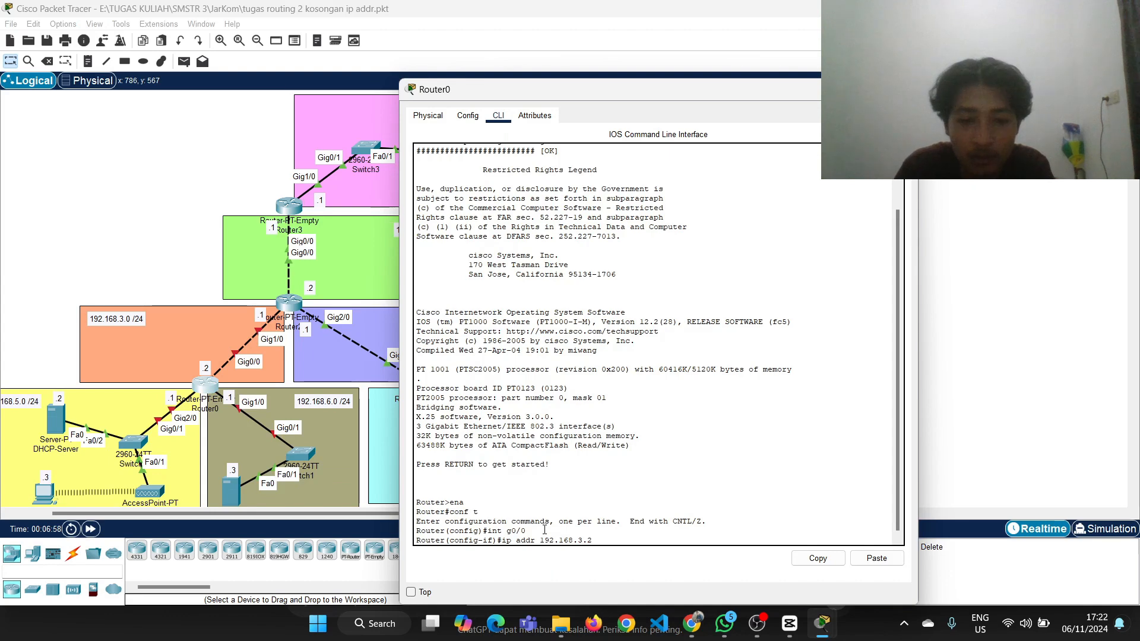
text( 2)
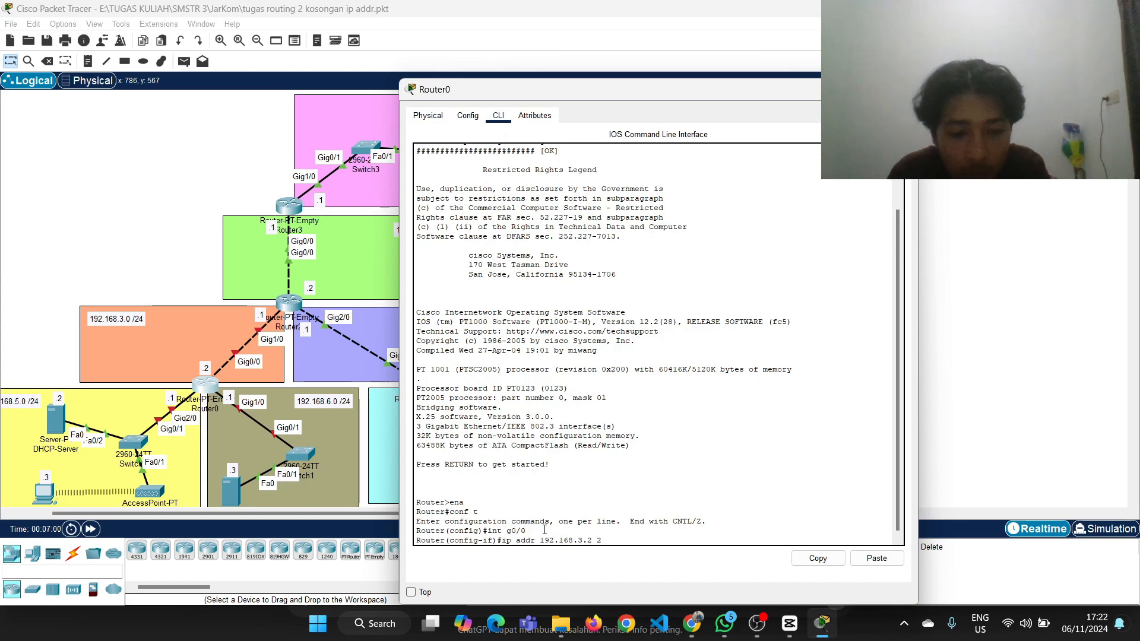
text(55.255.25)
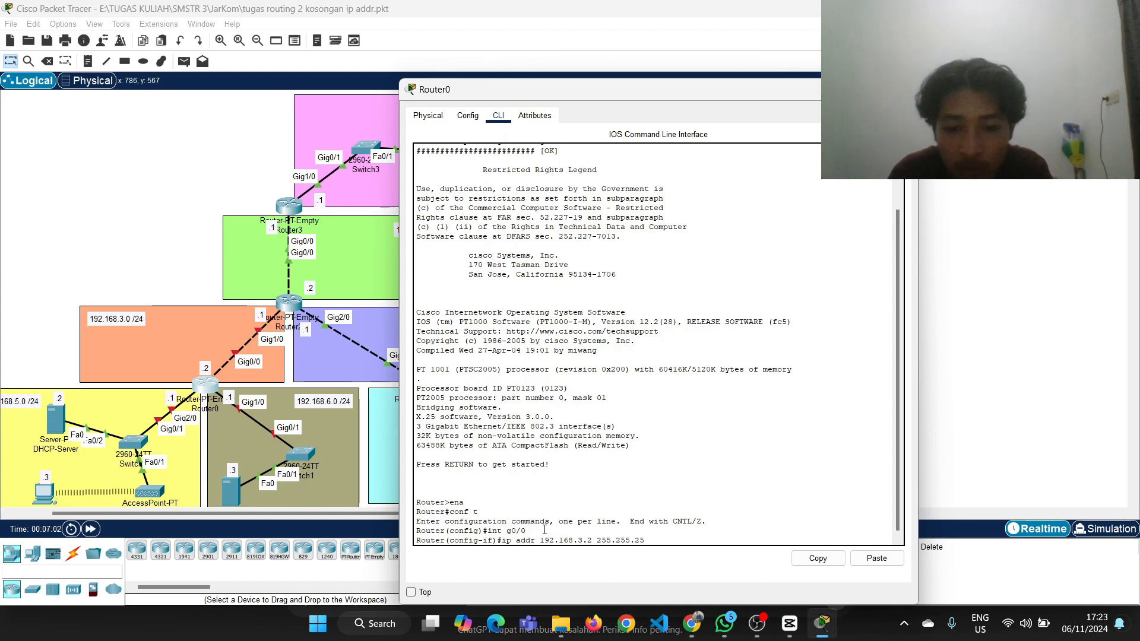
text(5.0)
key(Return)
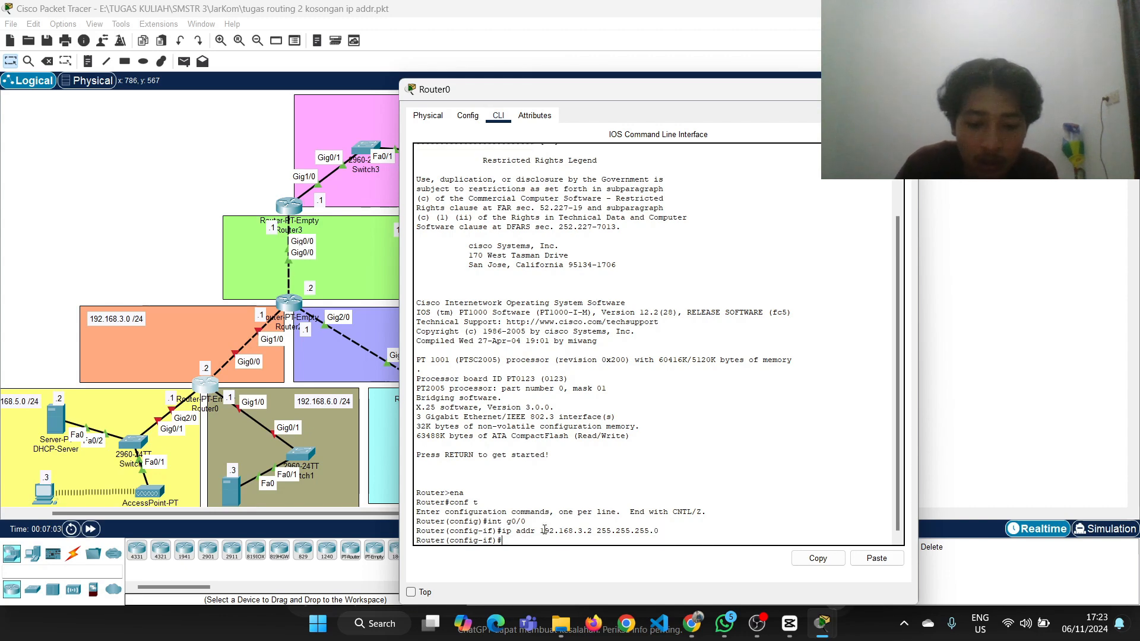
Enable Router0's g0/0 interface with no sh and return to global configuration mode with ex
text(no sh)
key(Return)
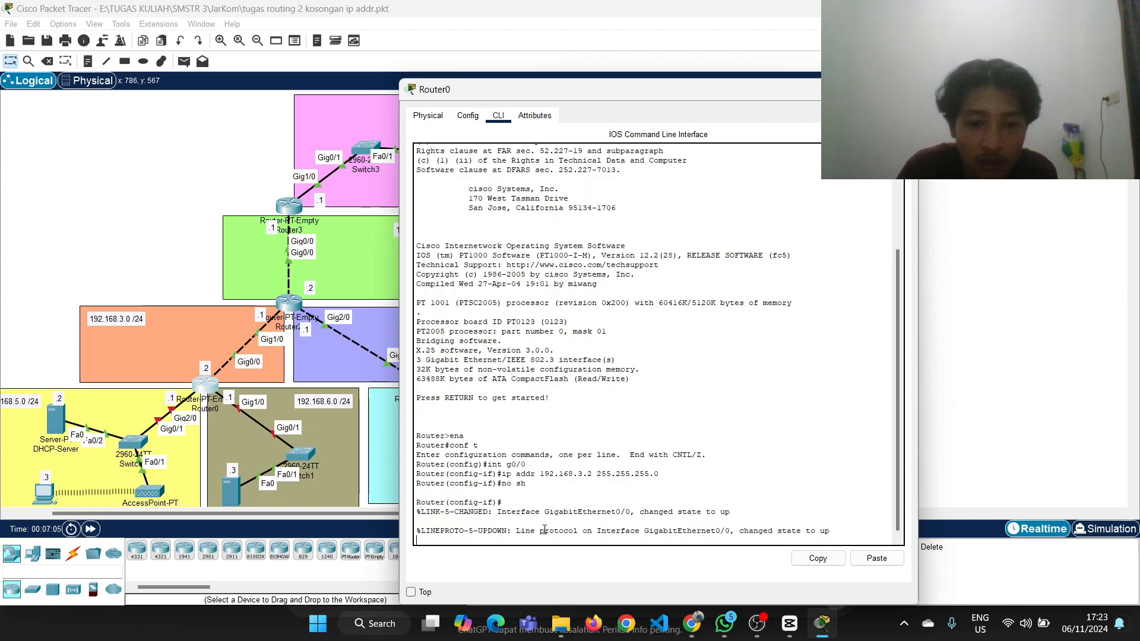
key(Return)
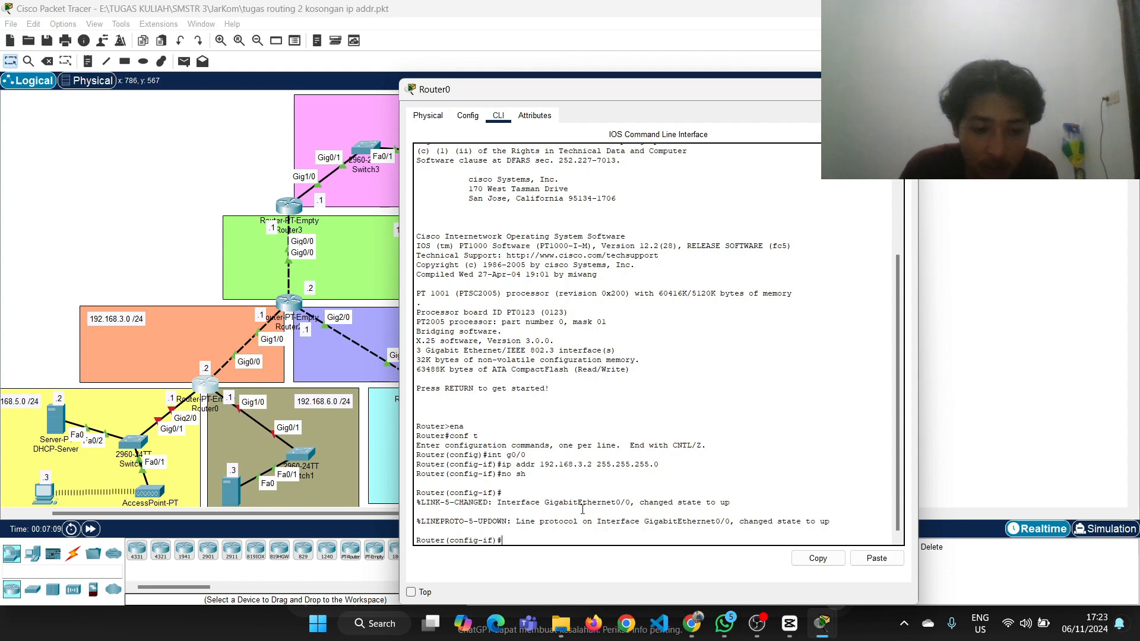
text(ex)
key(Return)
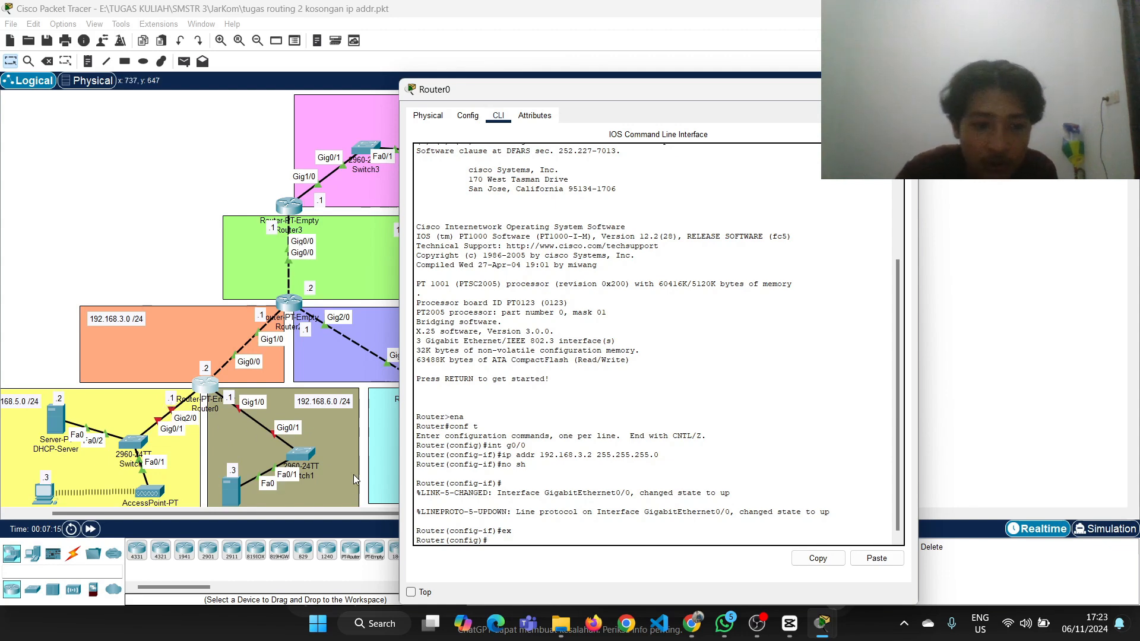
Assign IP address 192.168.5.1 with mask 255.255.255.0 to Router0's g2/0 interface, reusing the earlier ip addr command
text(2)
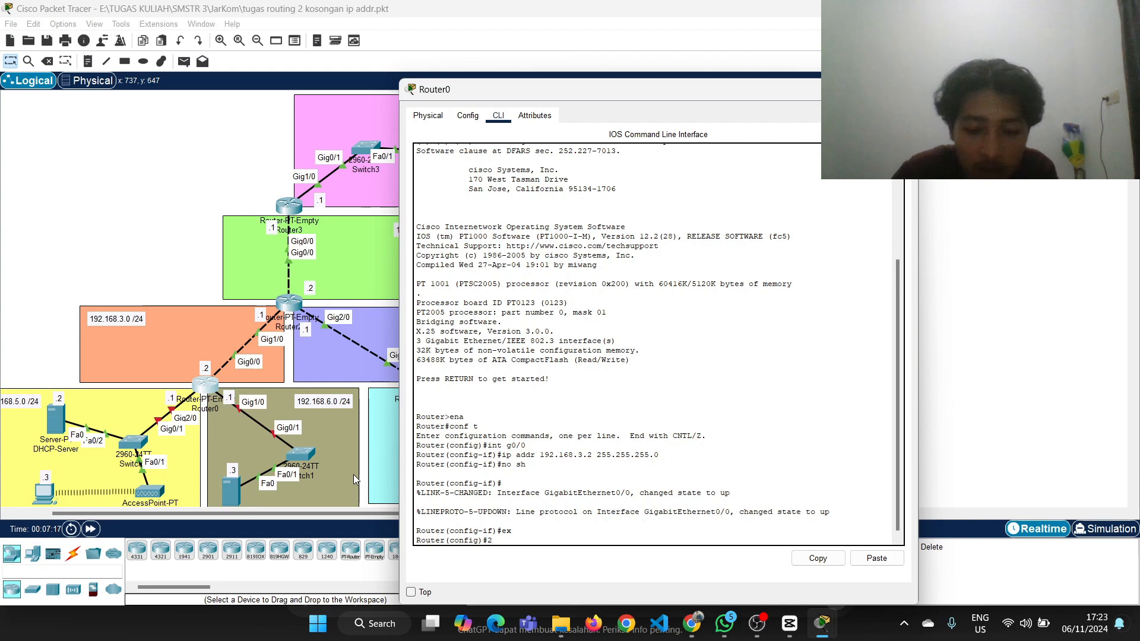
text(n)
key(BackSpace)
key(BackSpace)
text(int)
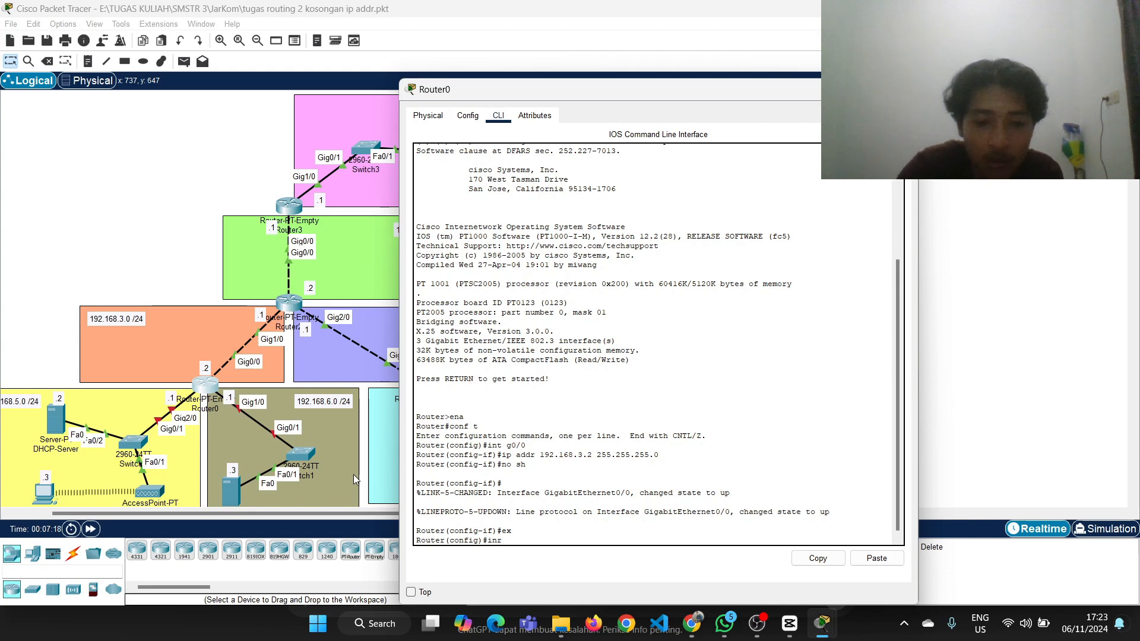
text( g)
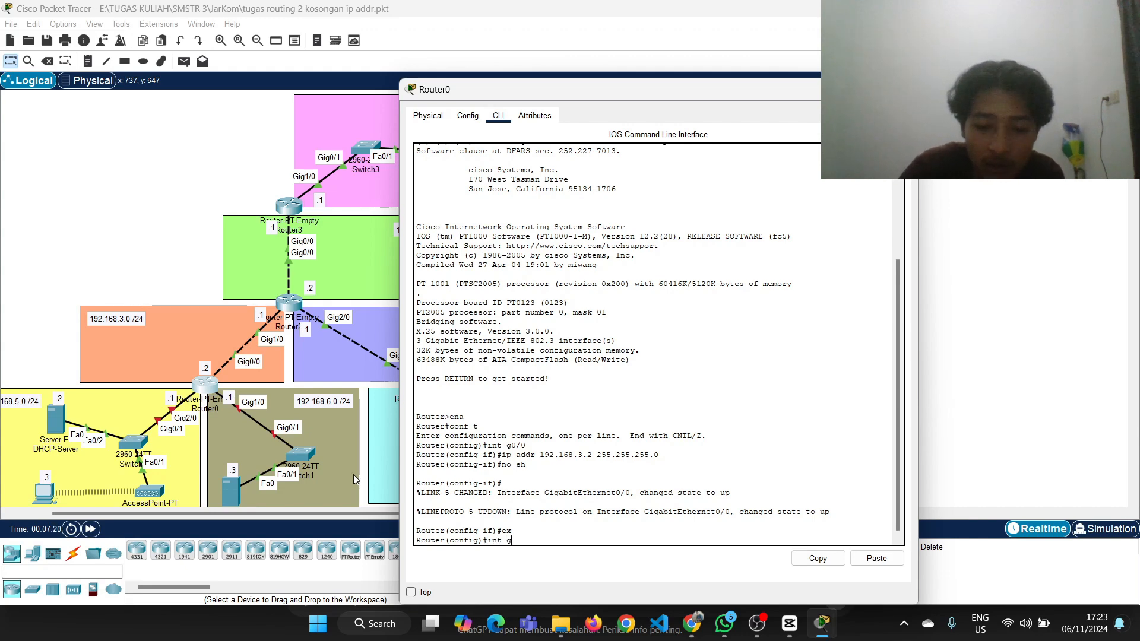
text(2/0)
key(Return)
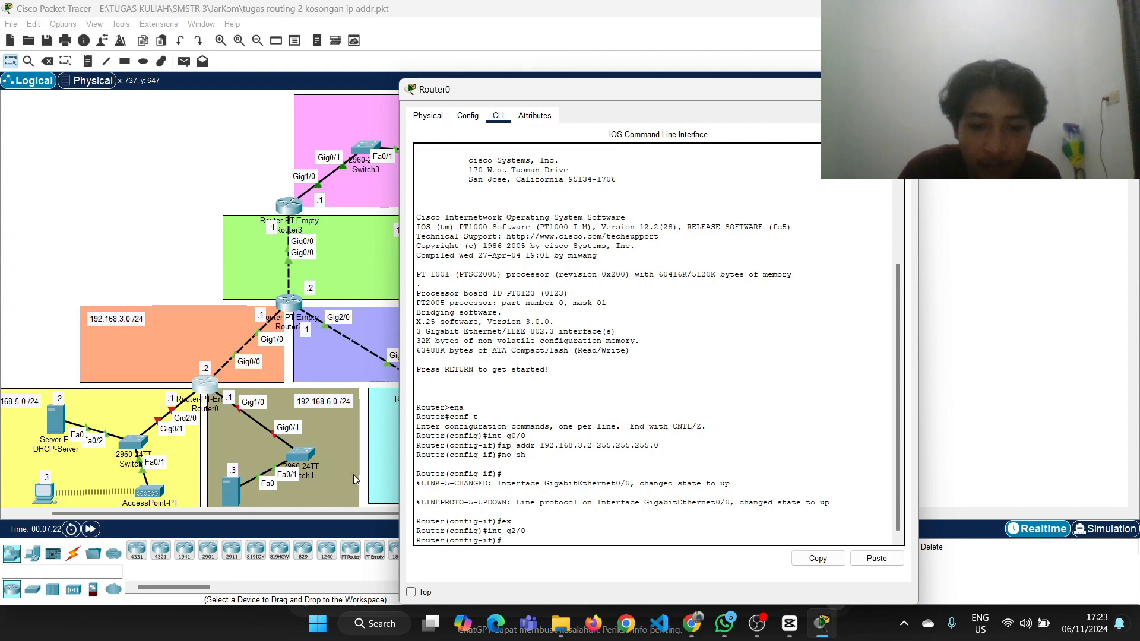
key(Up)
key(Up)
key(Up)
key(Up)
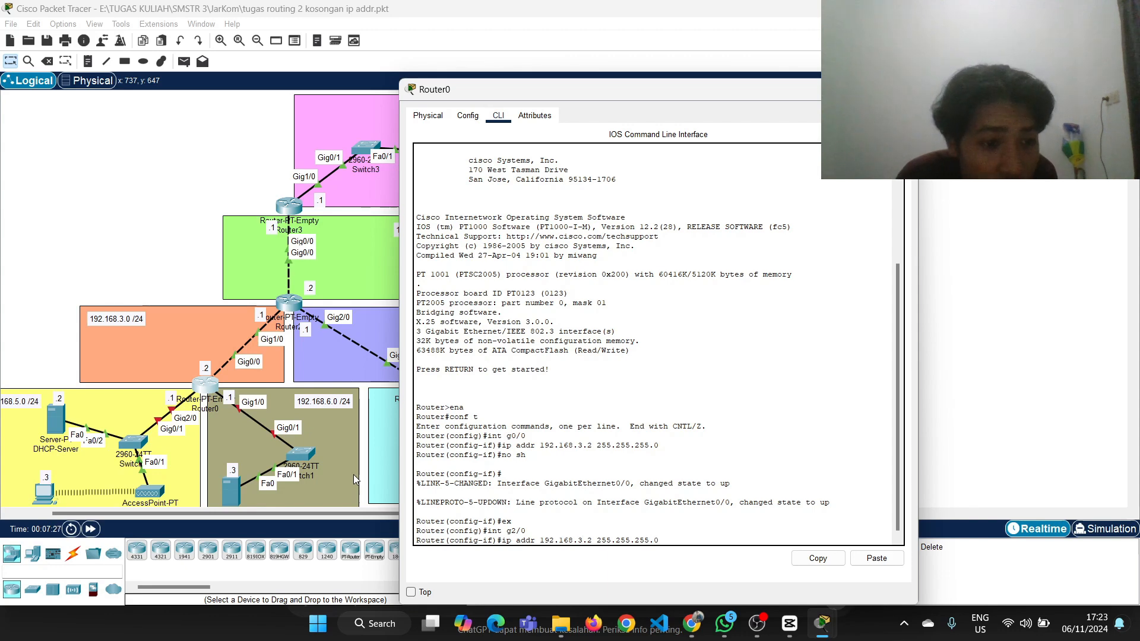
scroll(80, 426, left, 2)
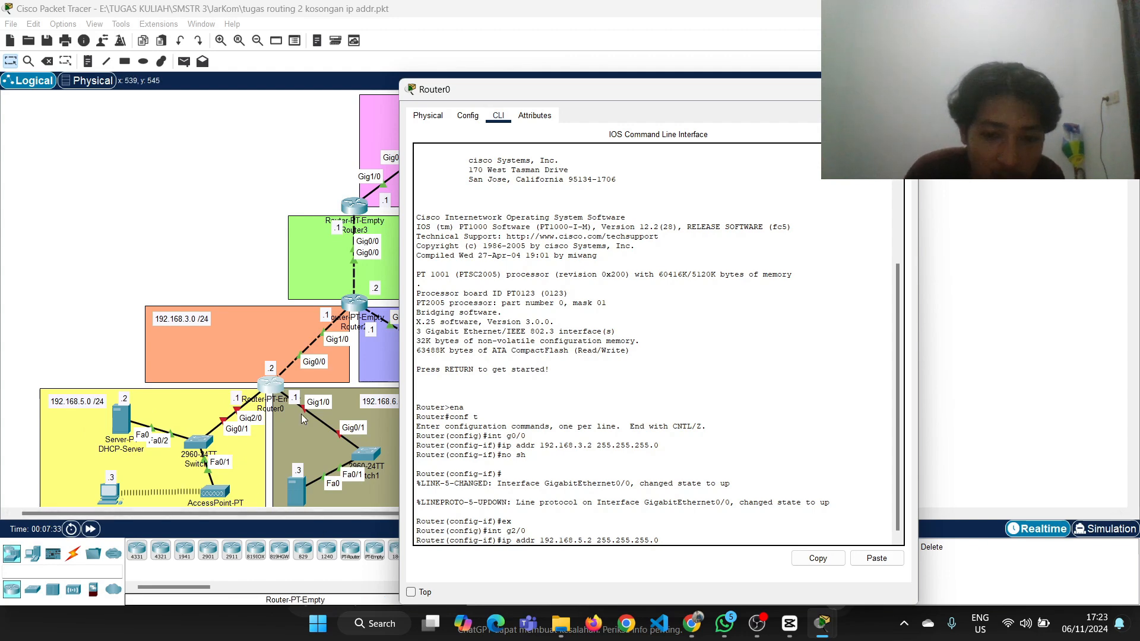
key(BackSpace)
text(1)
key(Return)
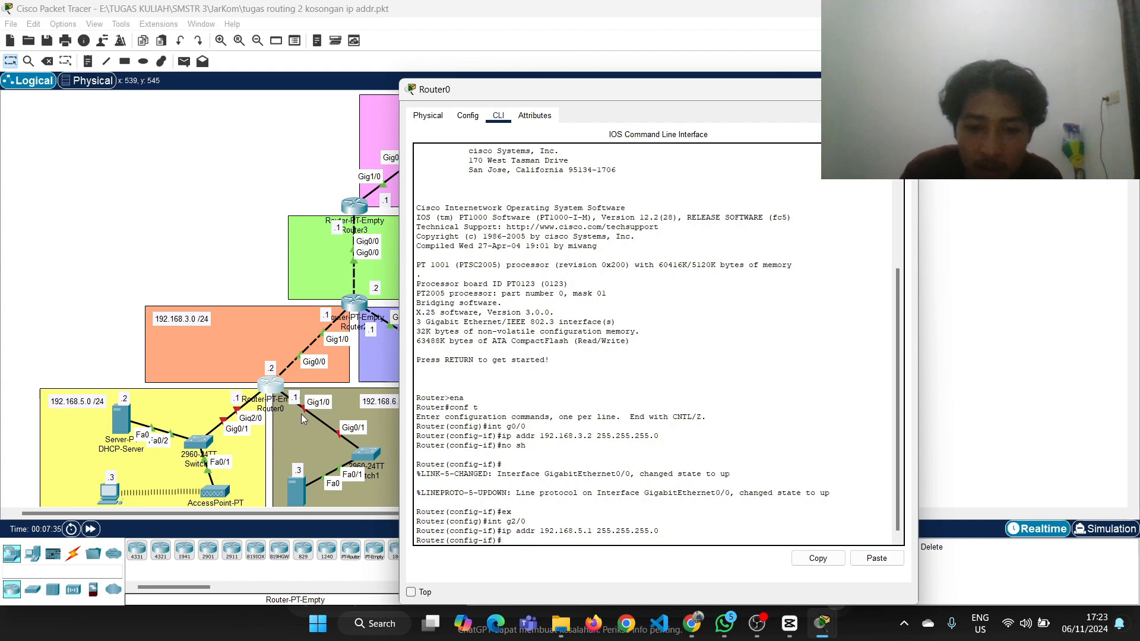
Enable Router0's g2/0 interface with no sh and return to global configuration mode with ex
text(no sh)
key(Return)
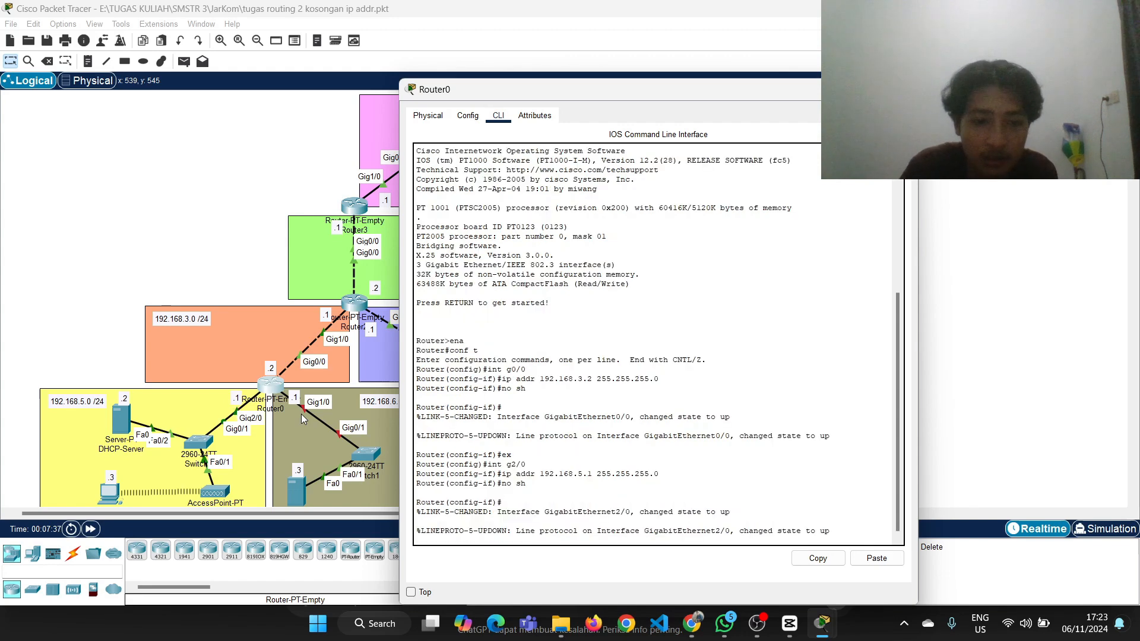
scroll(301, 414, right, 3)
scroll(301, 415, left, 2)
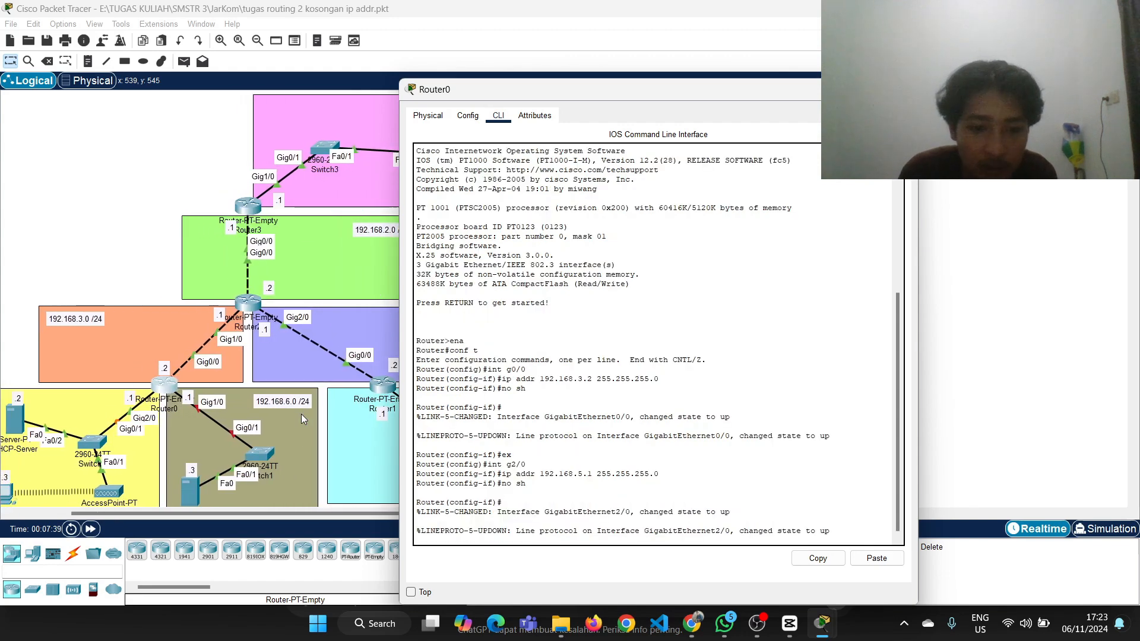
text(ex)
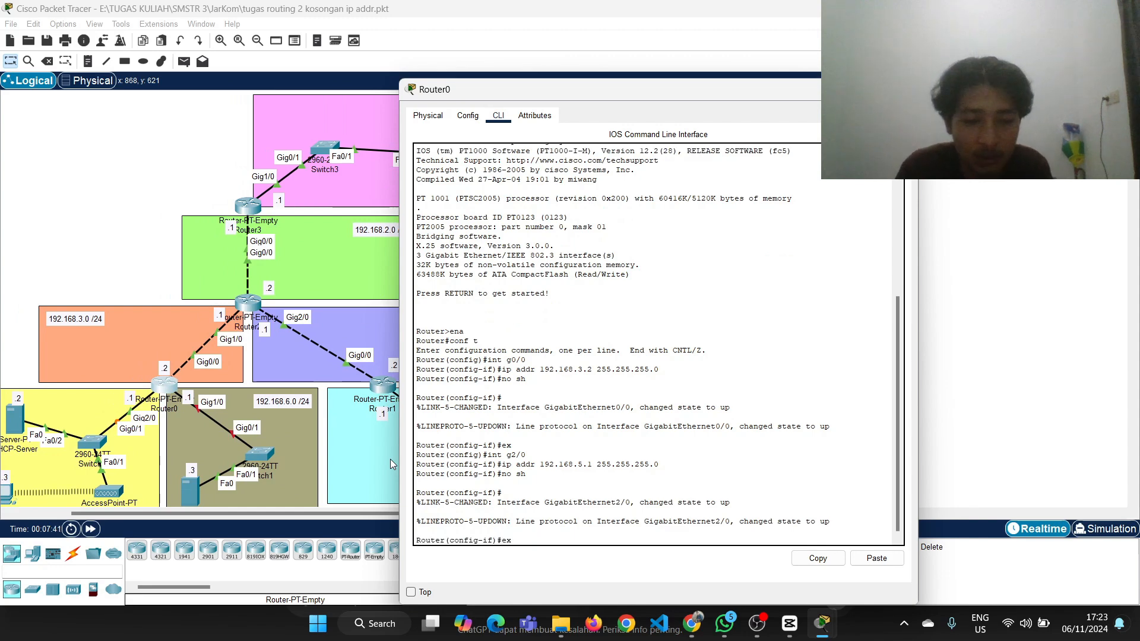
key(Return)
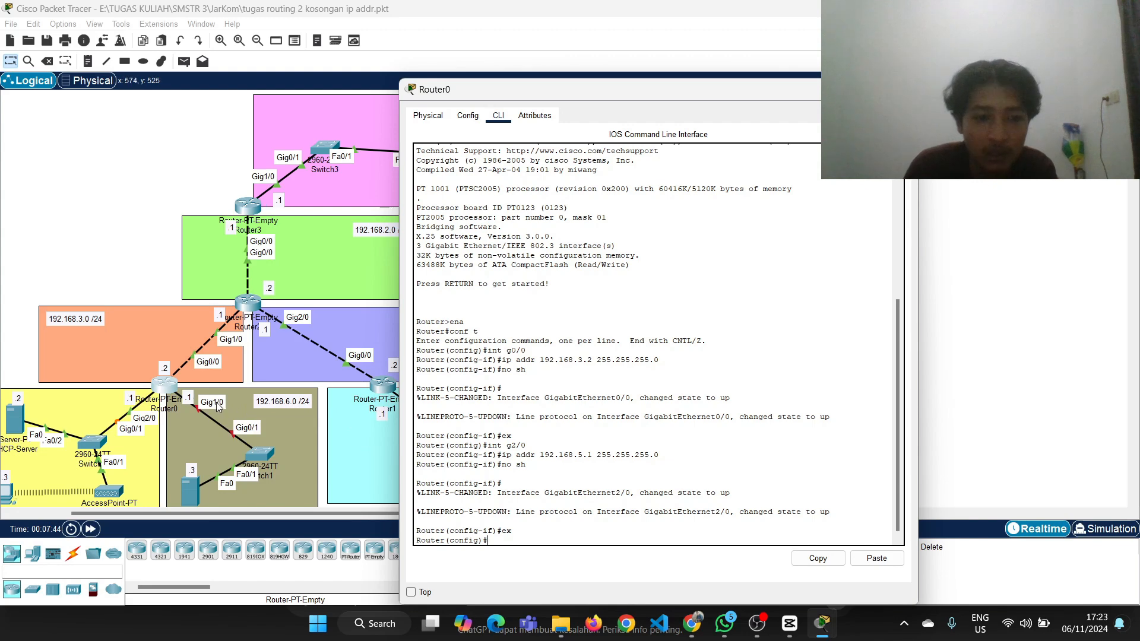
Assign IP address 192.168.6.1 with mask 255.255.255.0 to Router0's g1/0 interface, reusing the earlier ip addr command
text(int )
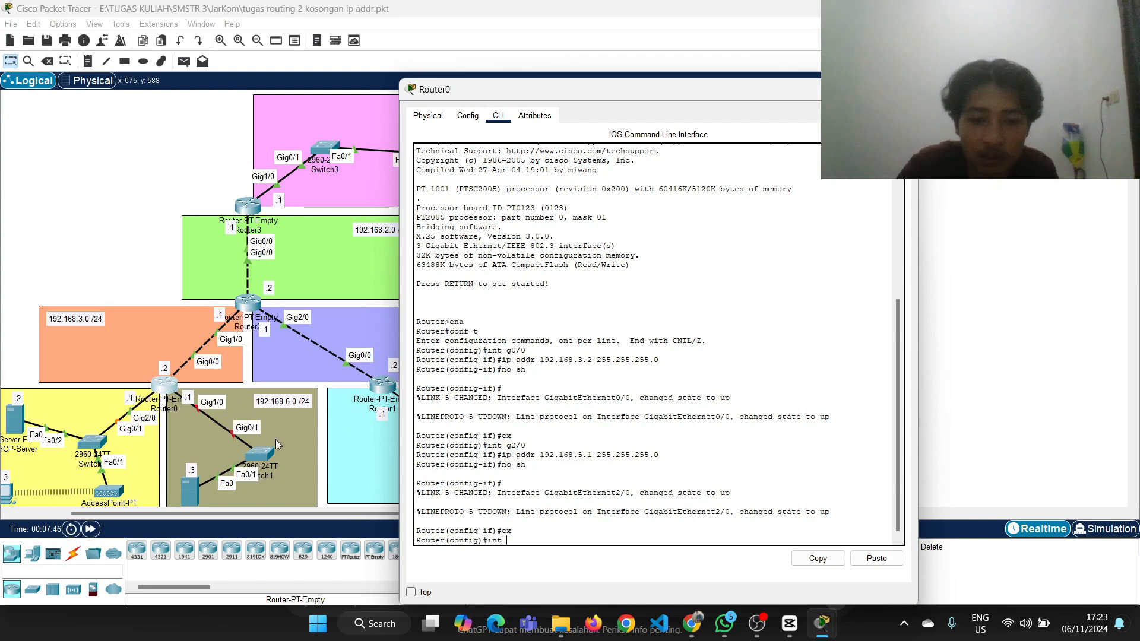
text(g1.)
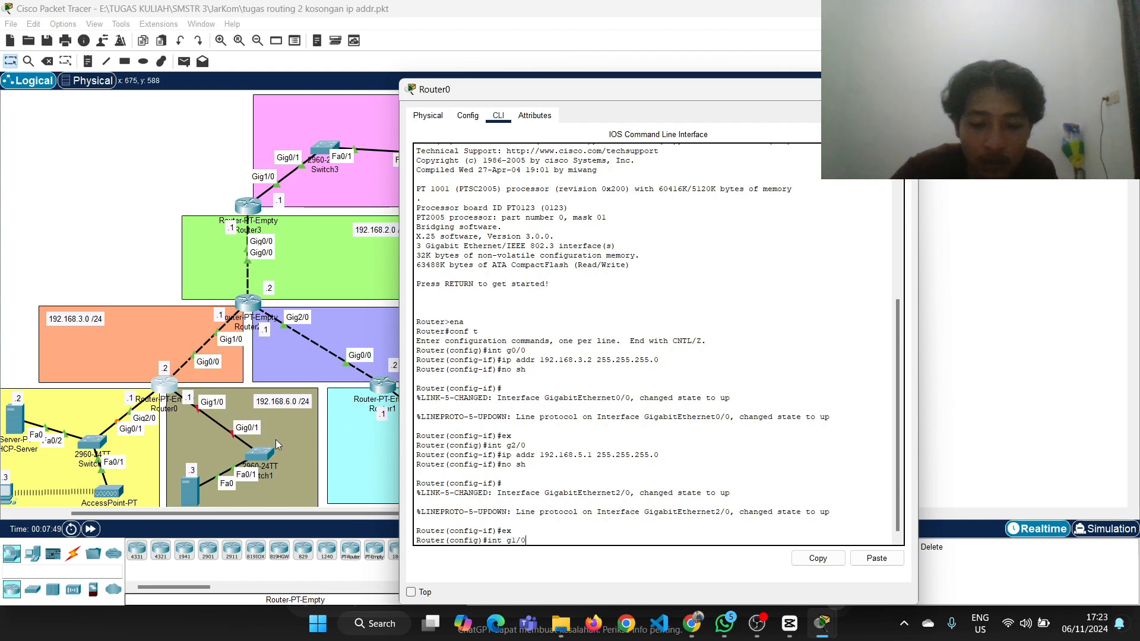
key(Return)
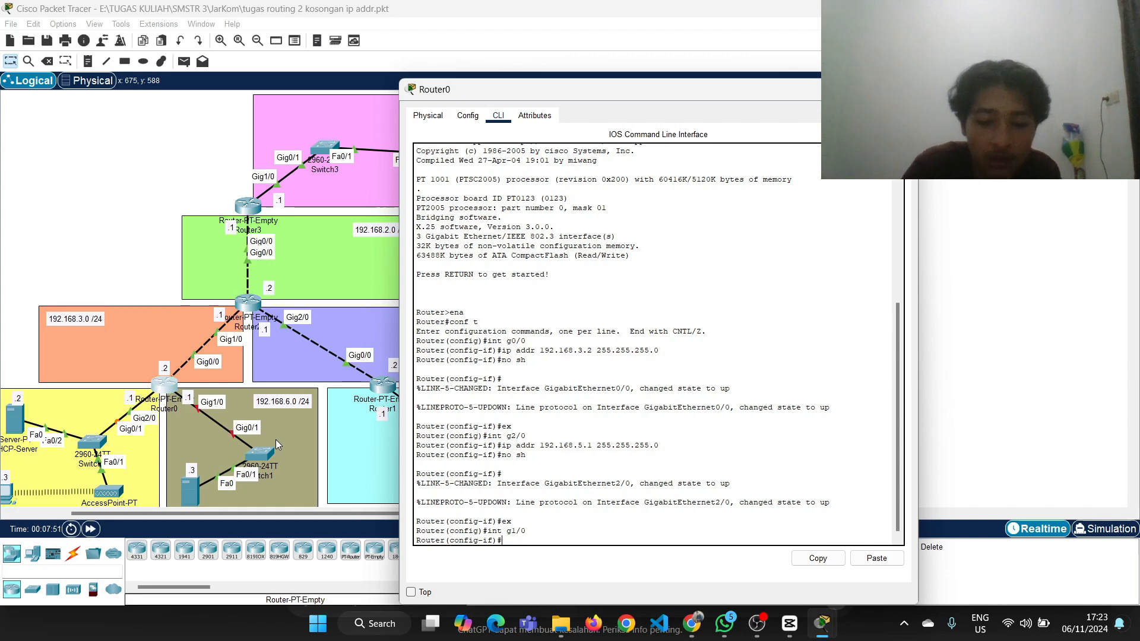
key(Up)
key(Up)
key(Up)
key(Left)
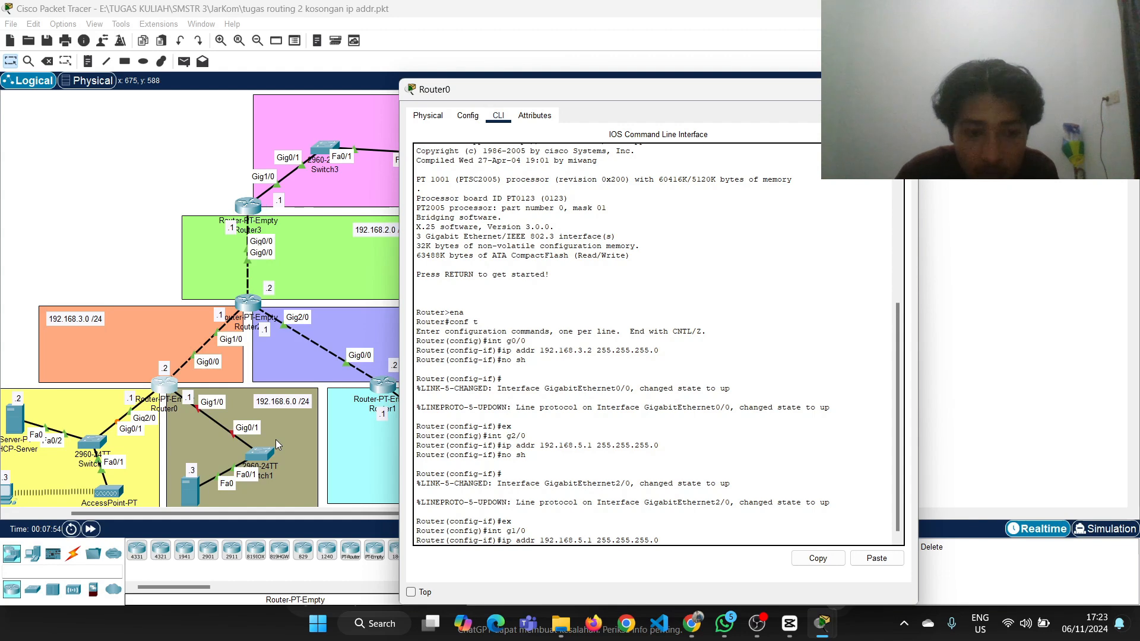
key(BackSpace)
text(6)
key(Right)
key(Right)
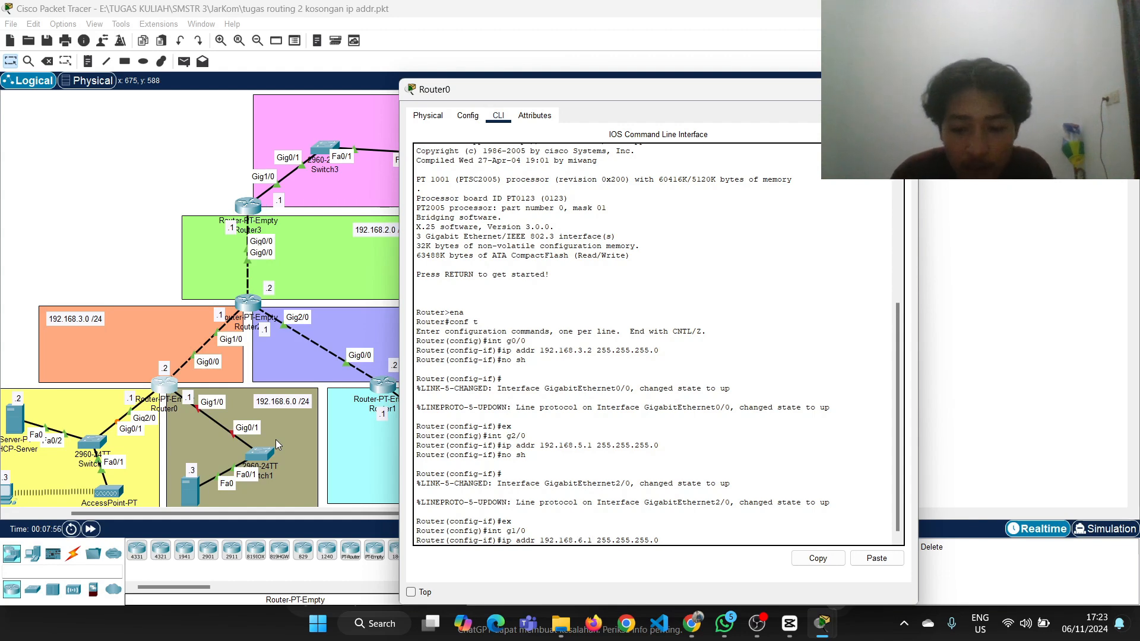
key(Return)
Enable Router0's g1/0 interface with no sh and close the router's window
text(no sh)
key(Return)
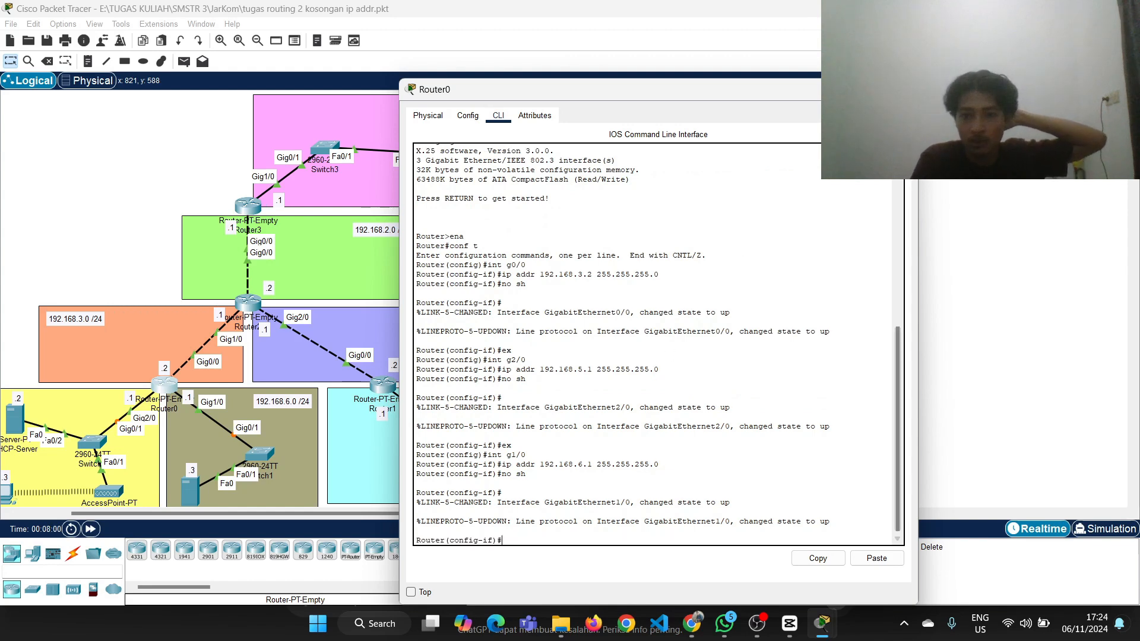
click(903, 89)
Open the DHCP service settings of DHCP-Server in the 192.168.5.0 network and turn the service on
scroll(687, 240, left, 3)
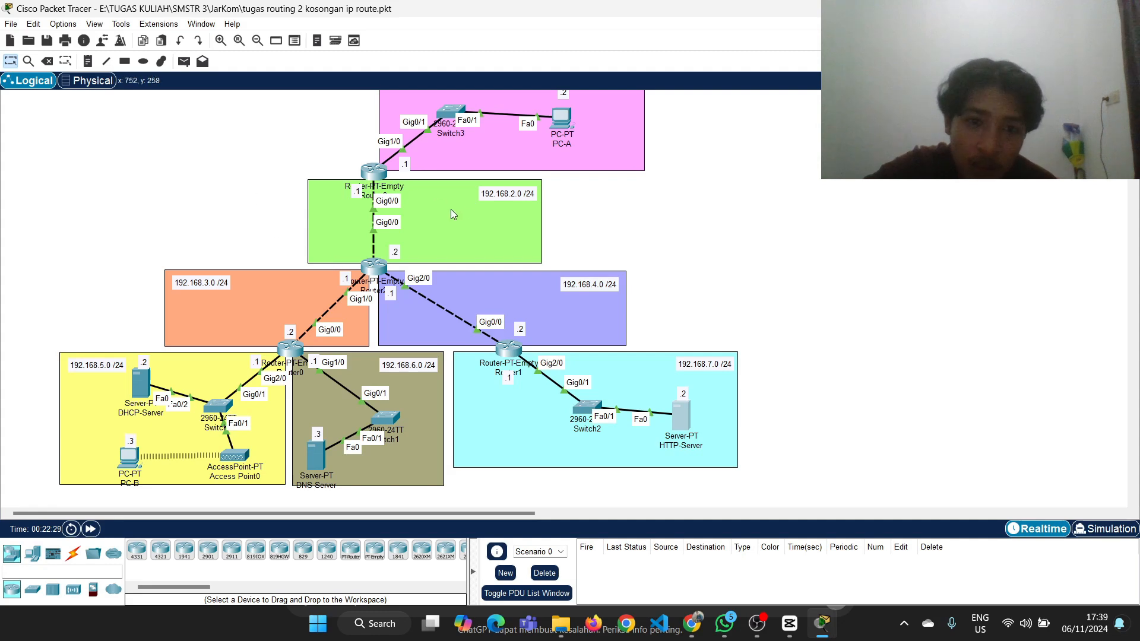
scroll(489, 221, up, 1)
scroll(489, 221, down, 1)
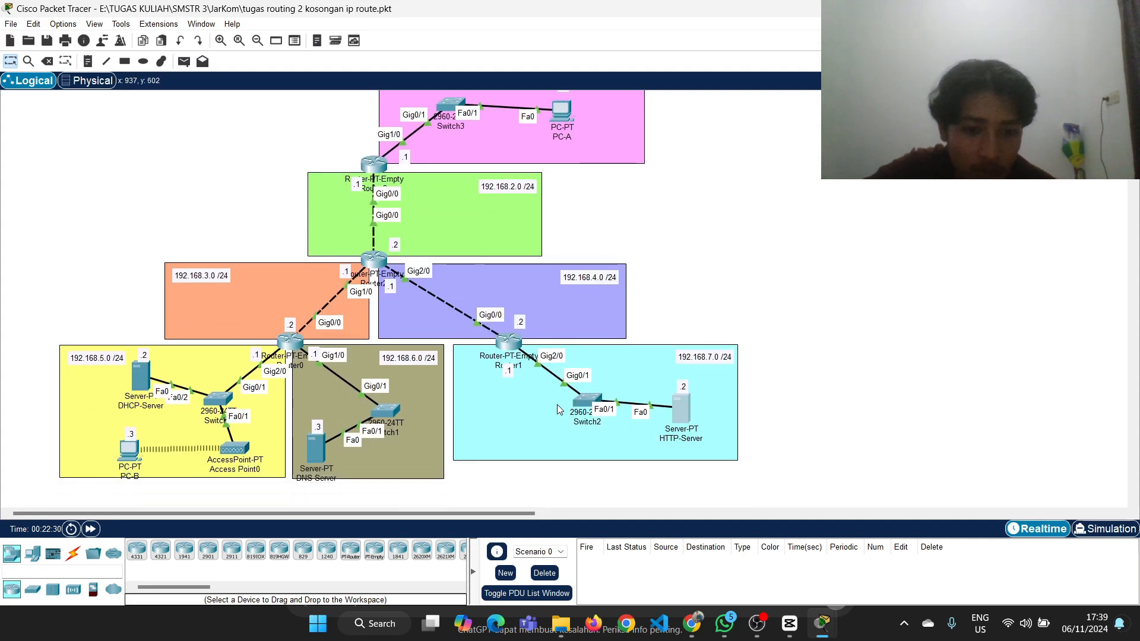
click(143, 378)
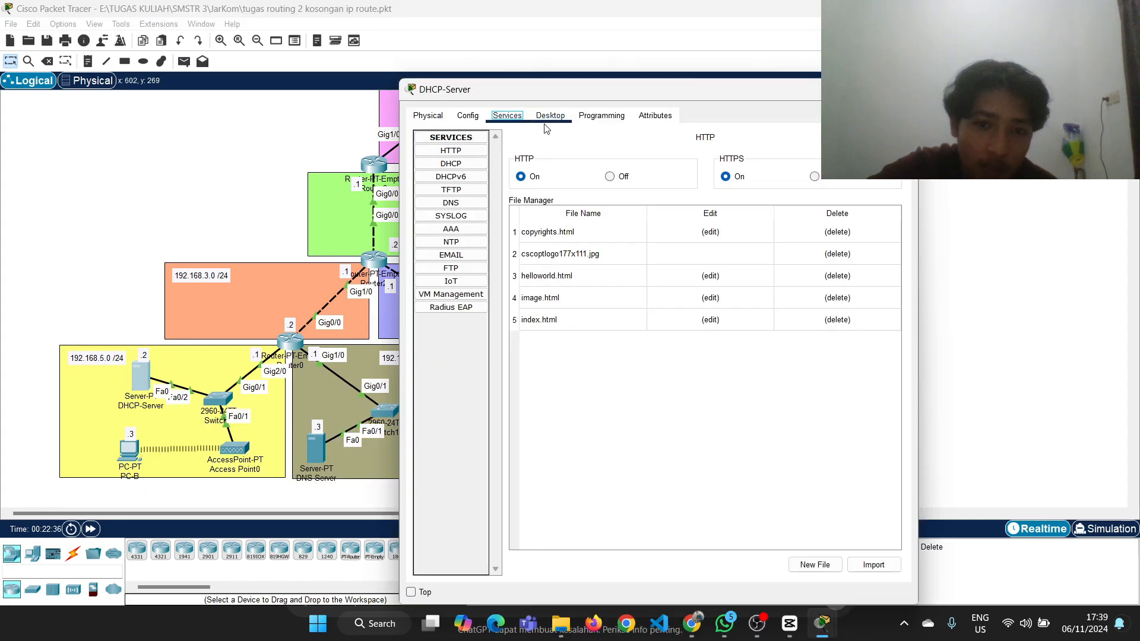
click(468, 116)
click(503, 118)
click(464, 166)
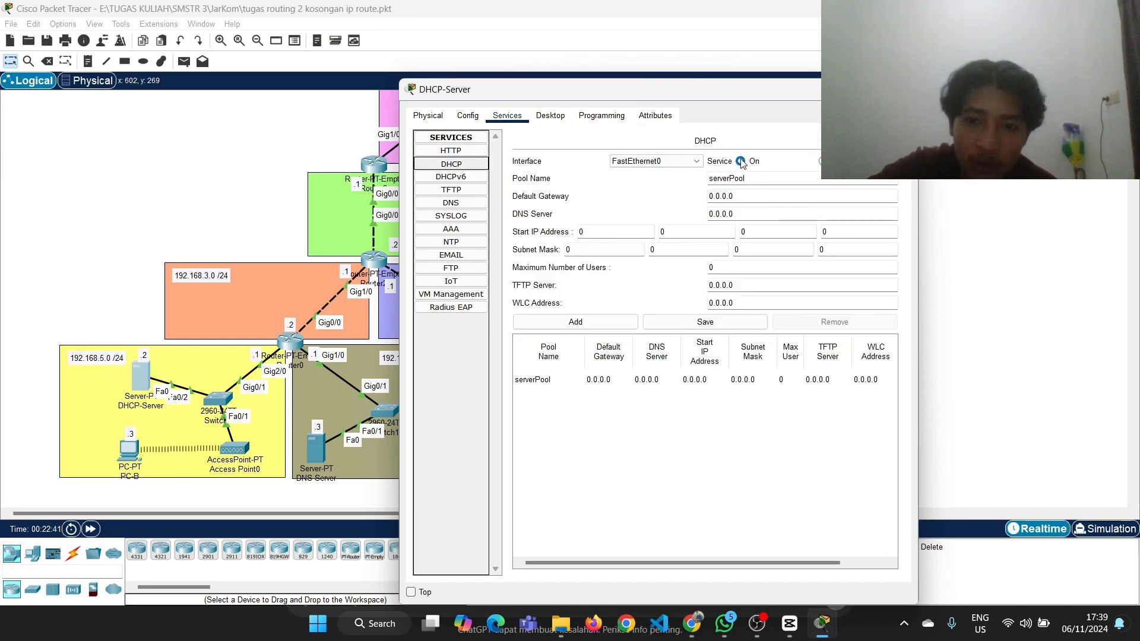
click(740, 161)
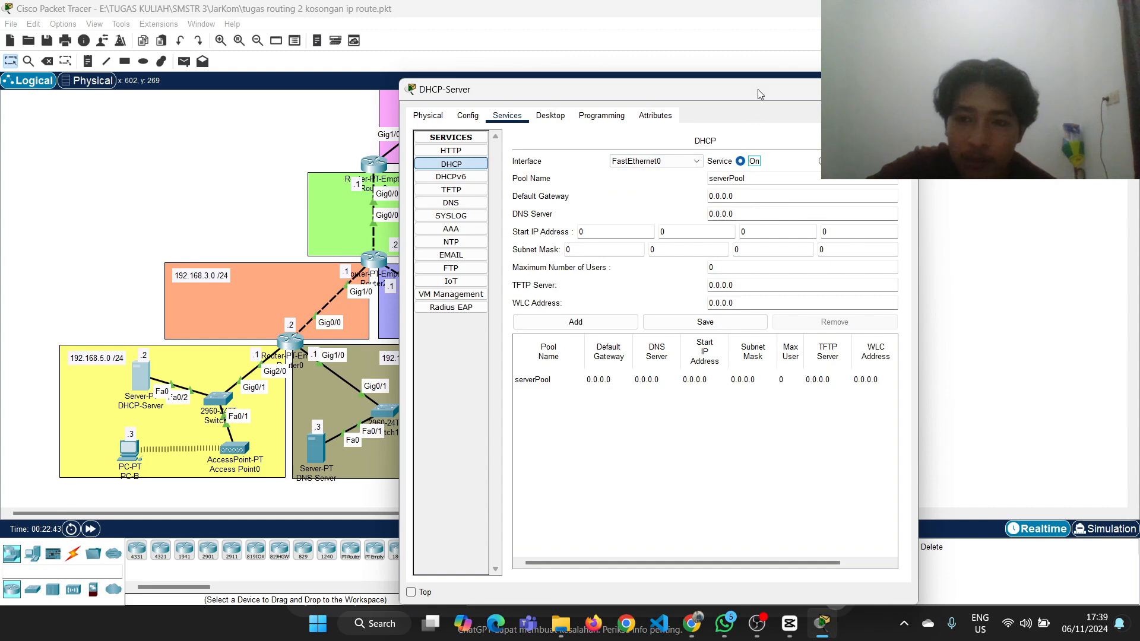
Set the default gateway of DHCP-Server's serverPool to 192.168.5.1
drag(757, 89, 872, 81)
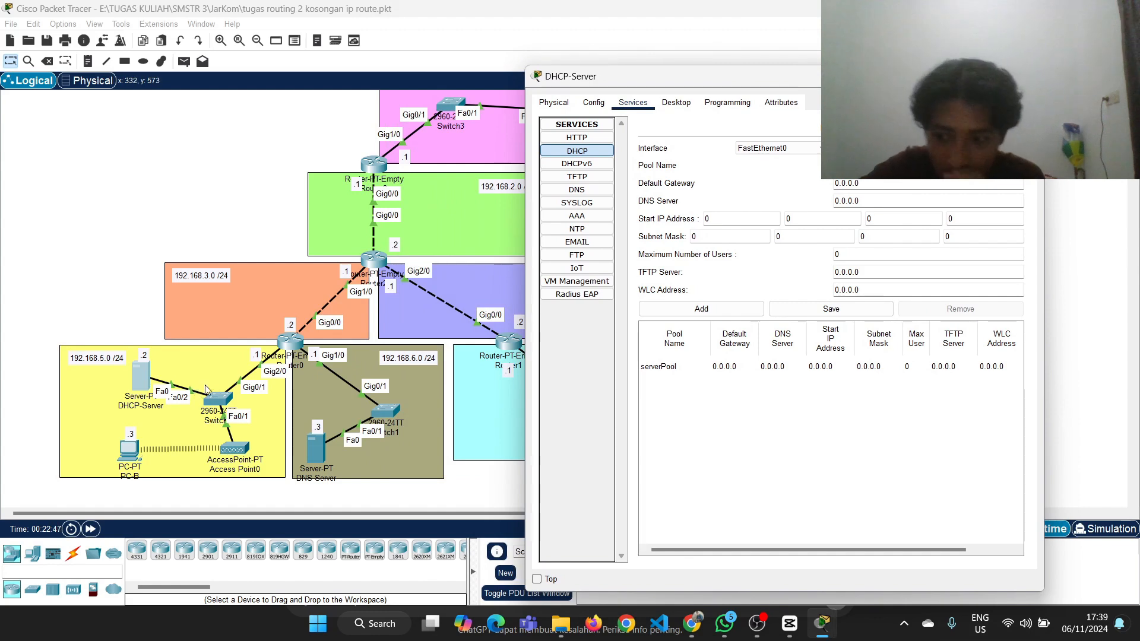
click(855, 184)
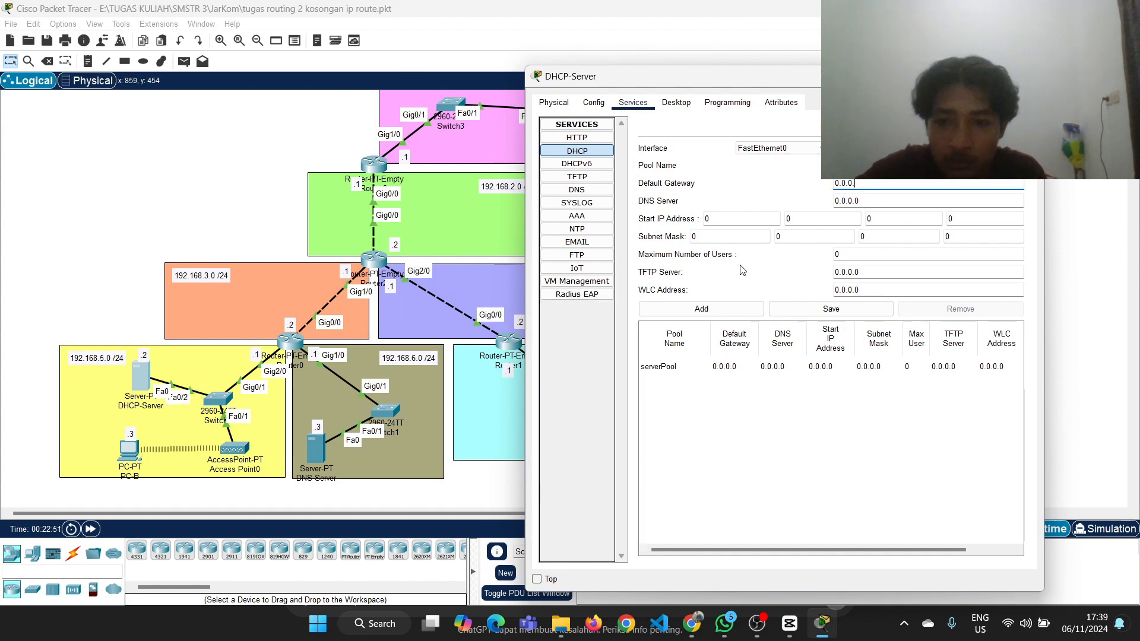
key(BackSpace)
key(BackSpace)
key(BackSpace)
key(BackSpace)
key(BackSpace)
key(BackSpace)
text(192)
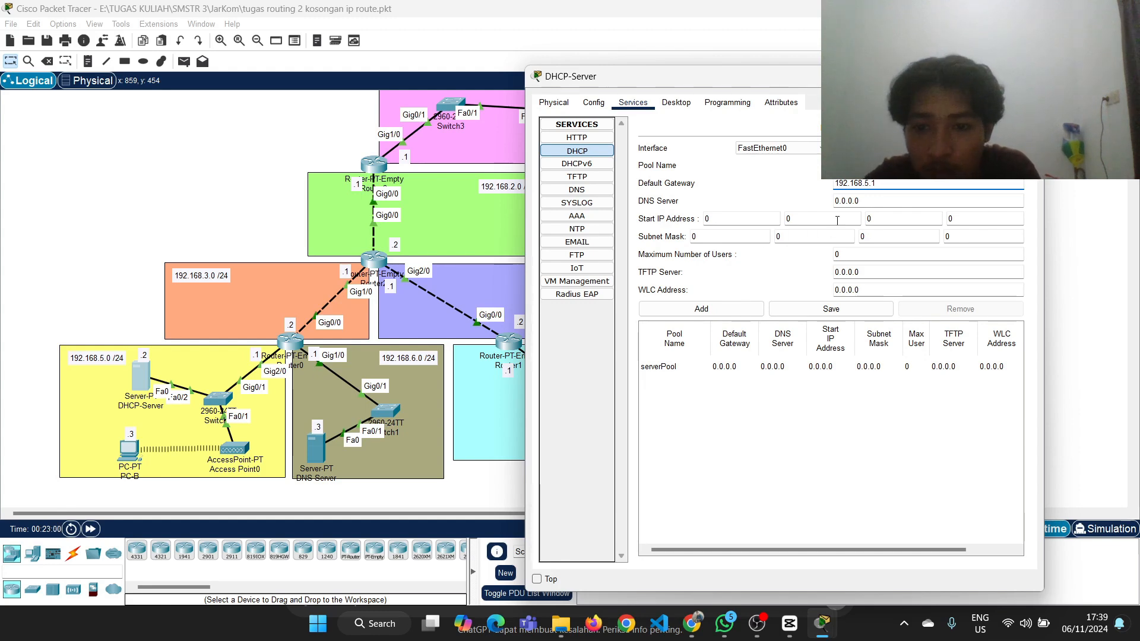
Check the DNS server's address in the topology and set the pool's DNS server to 192.168.6.3
click(884, 202)
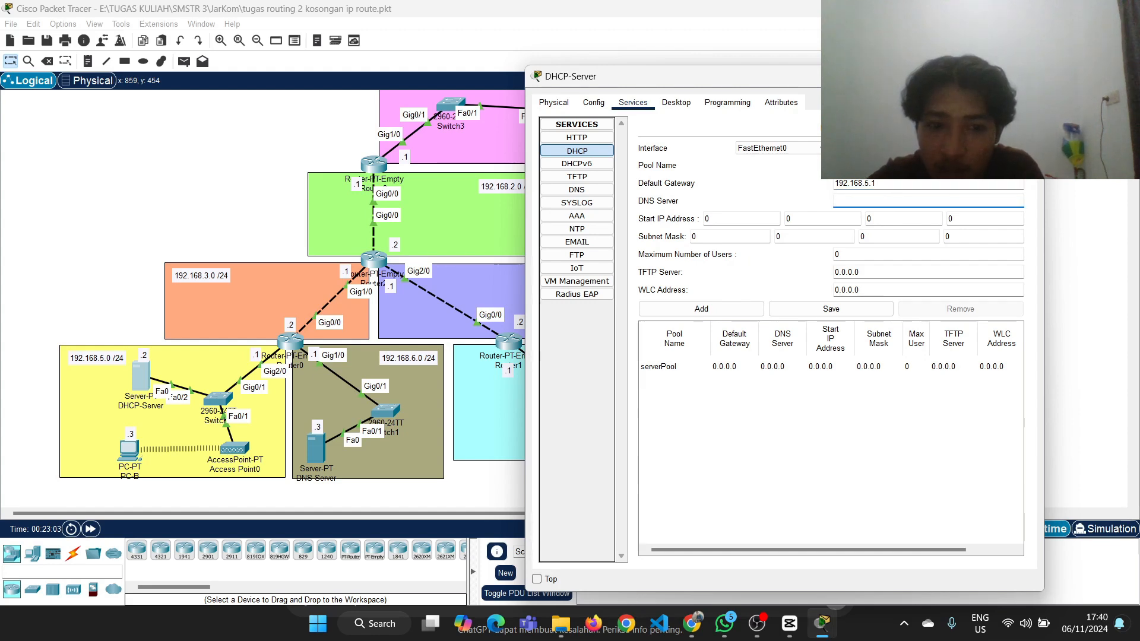
click(117, 203)
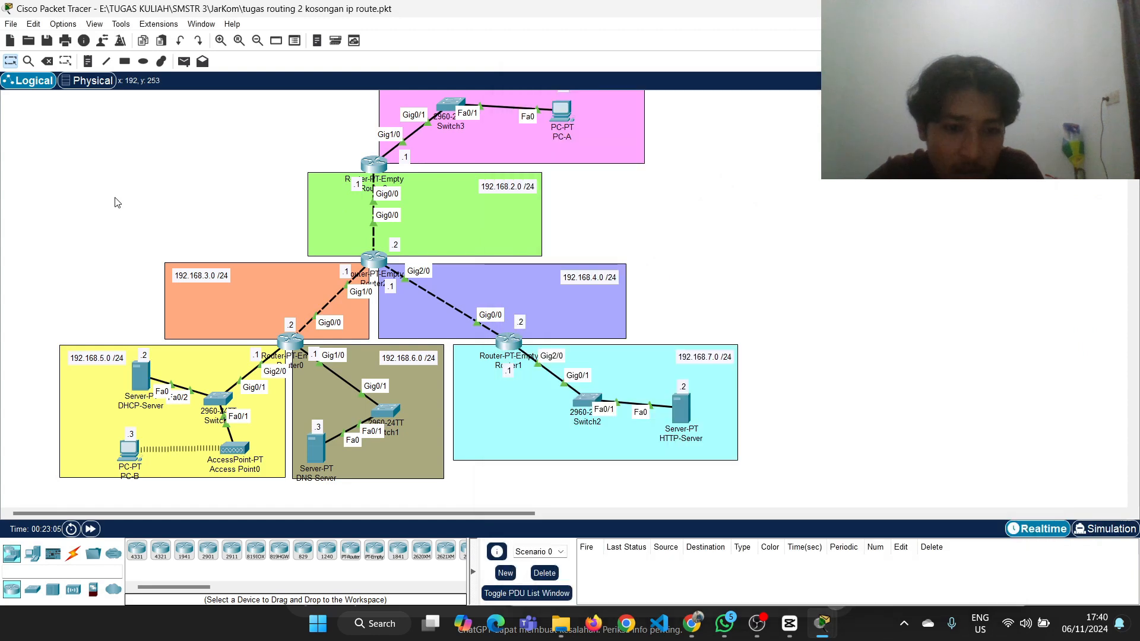
mouse_move(313, 454)
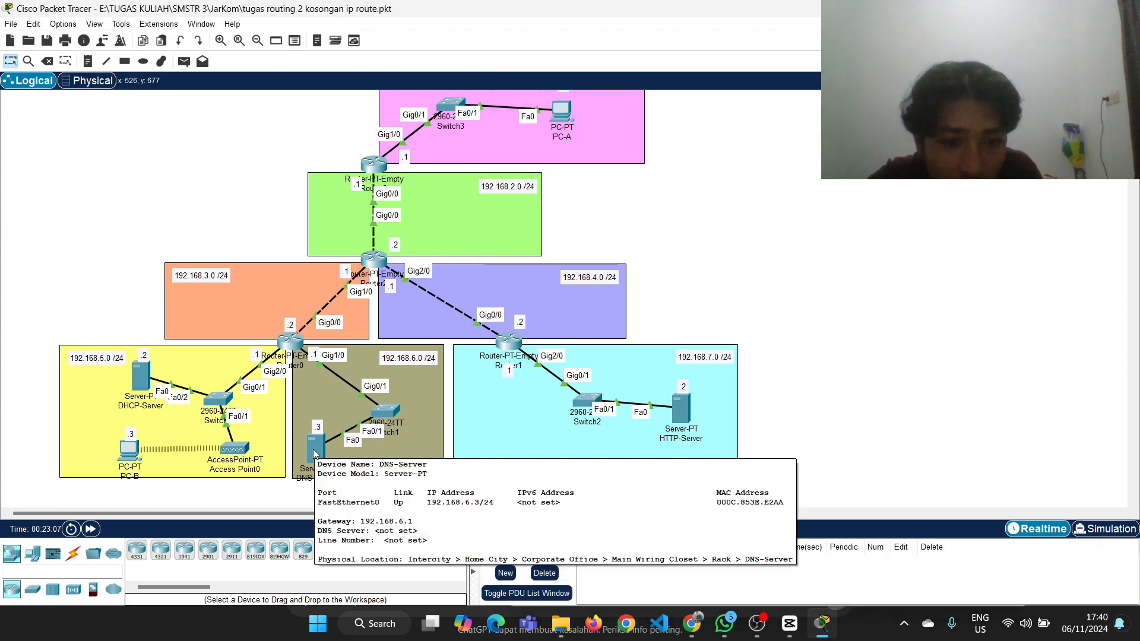
click(140, 376)
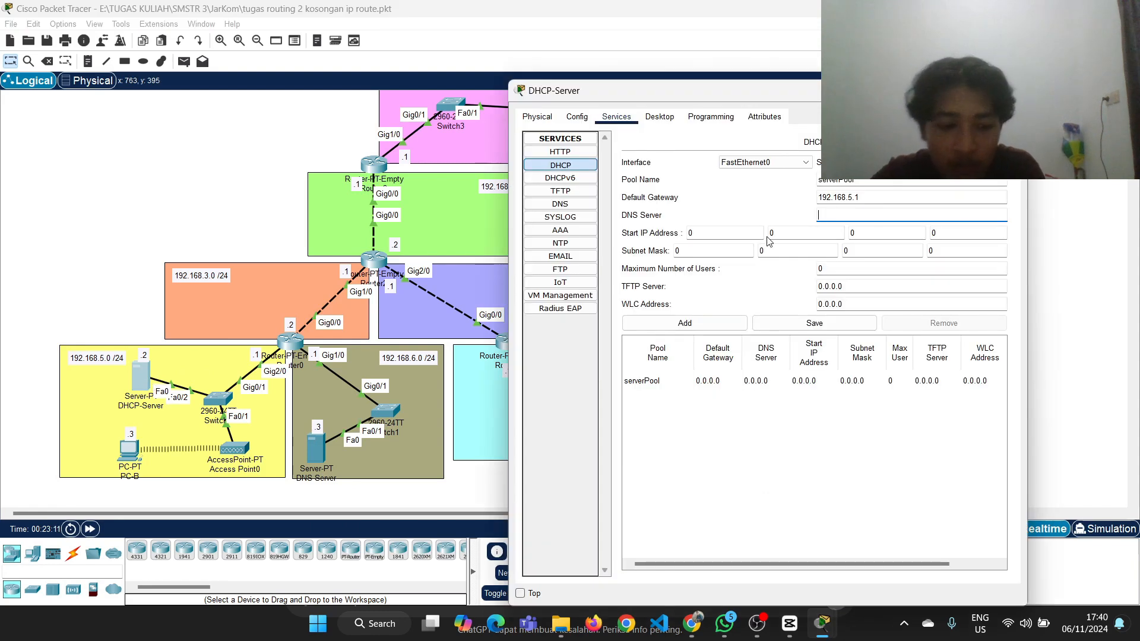
text(192.168.6.3)
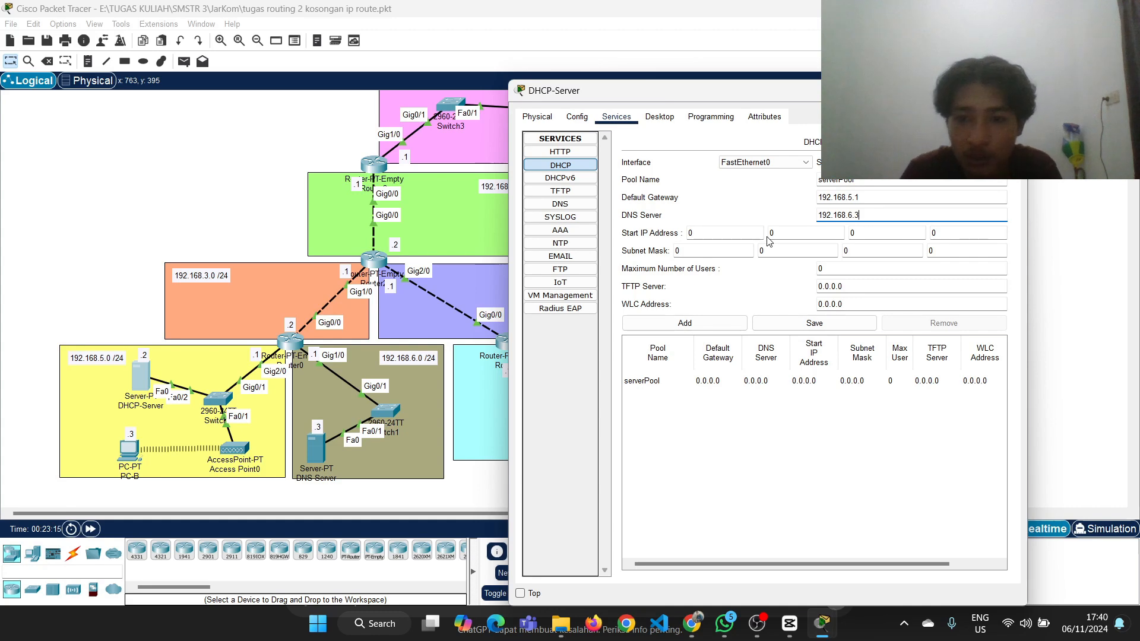
Set the DHCP pool's start IP address to 192.168.5.10
click(745, 232)
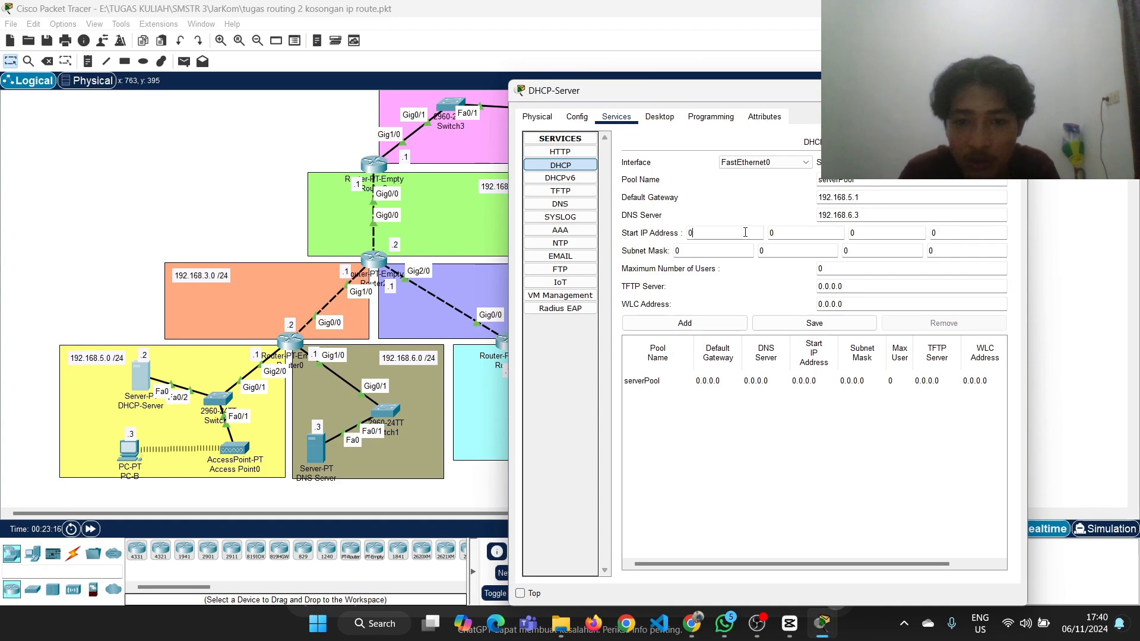
text(1)
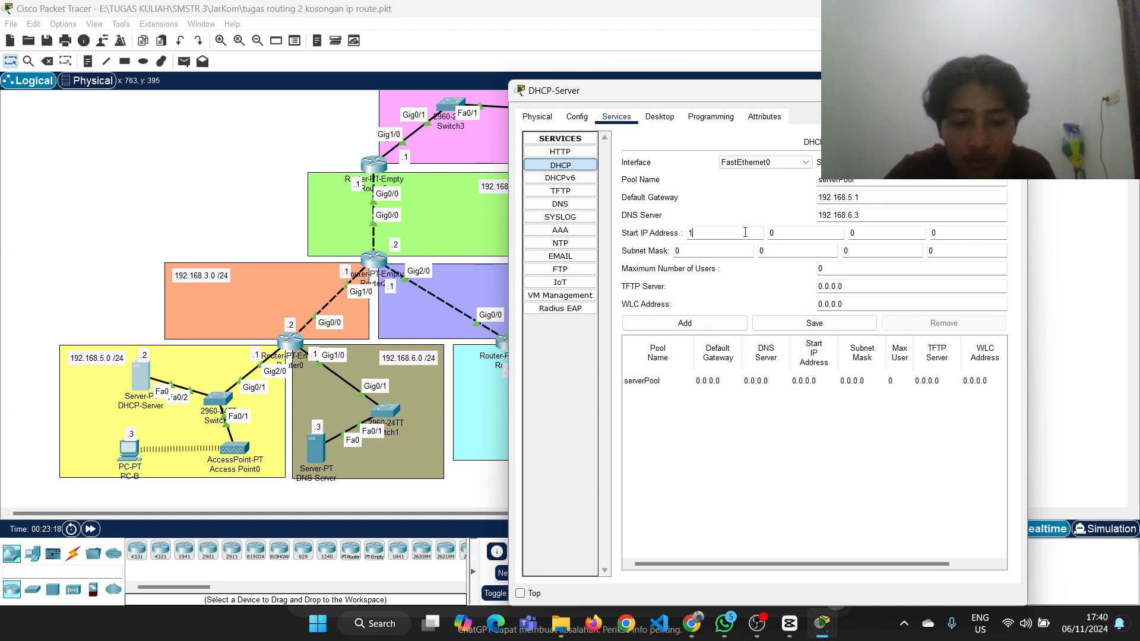
text(92)
key(Tab)
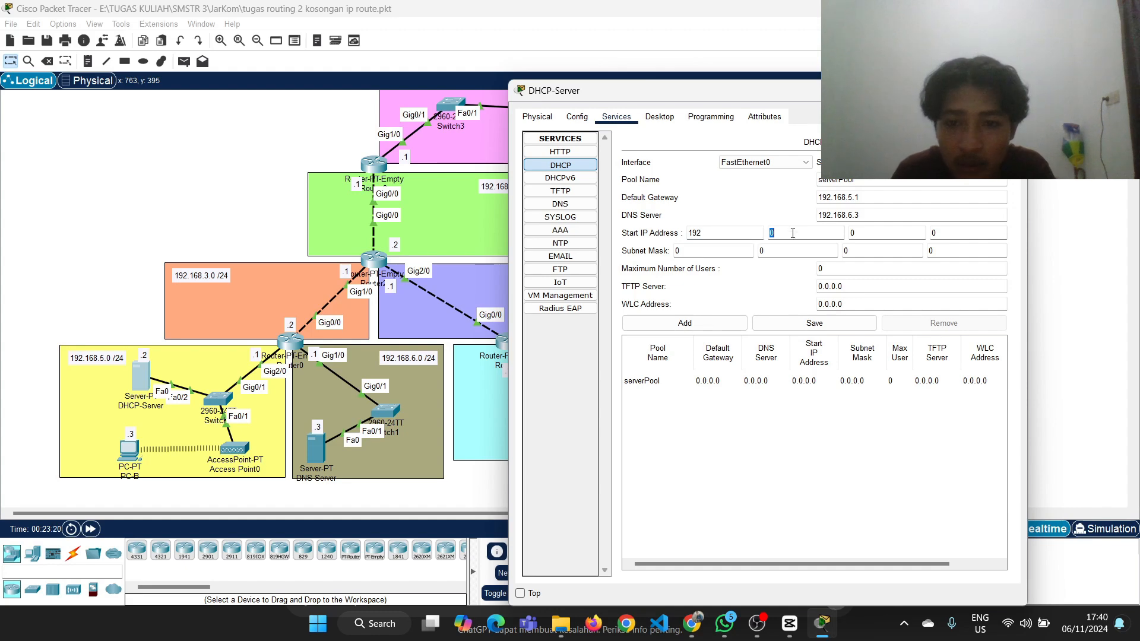
text(168)
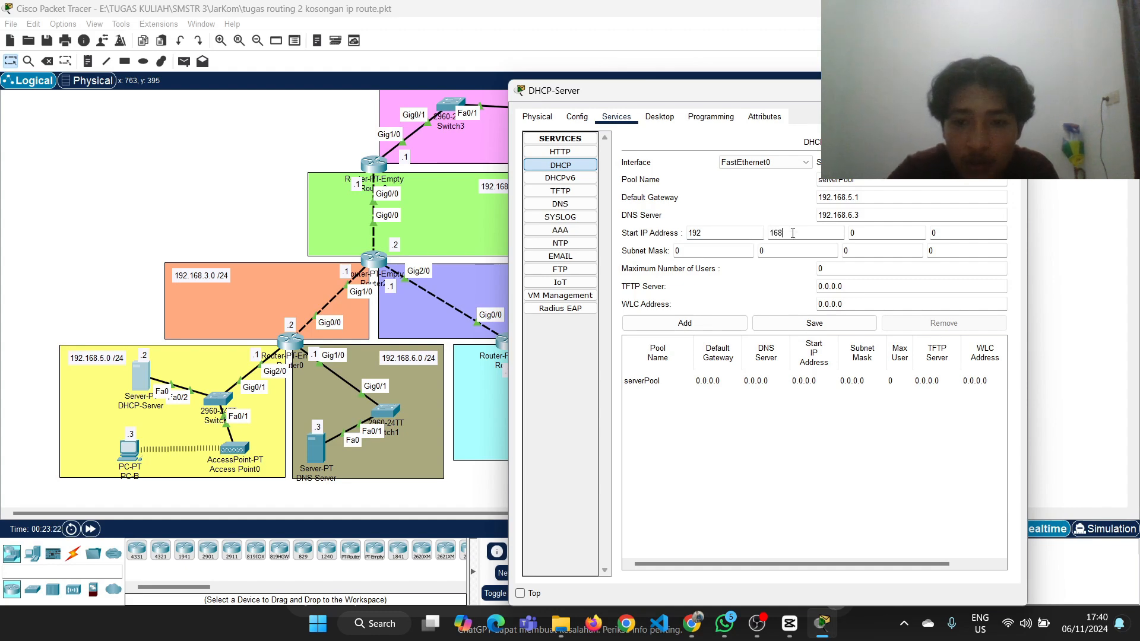
key(Tab)
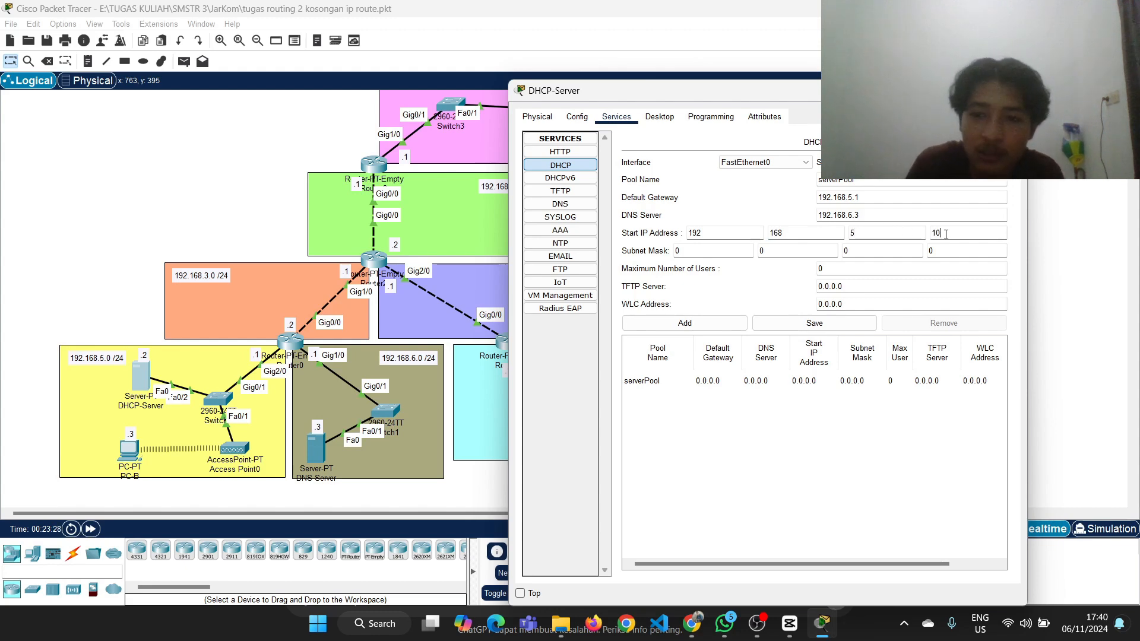
Set the DHCP pool's subnet mask to 255.255.255.0 and save serverPool
click(733, 251)
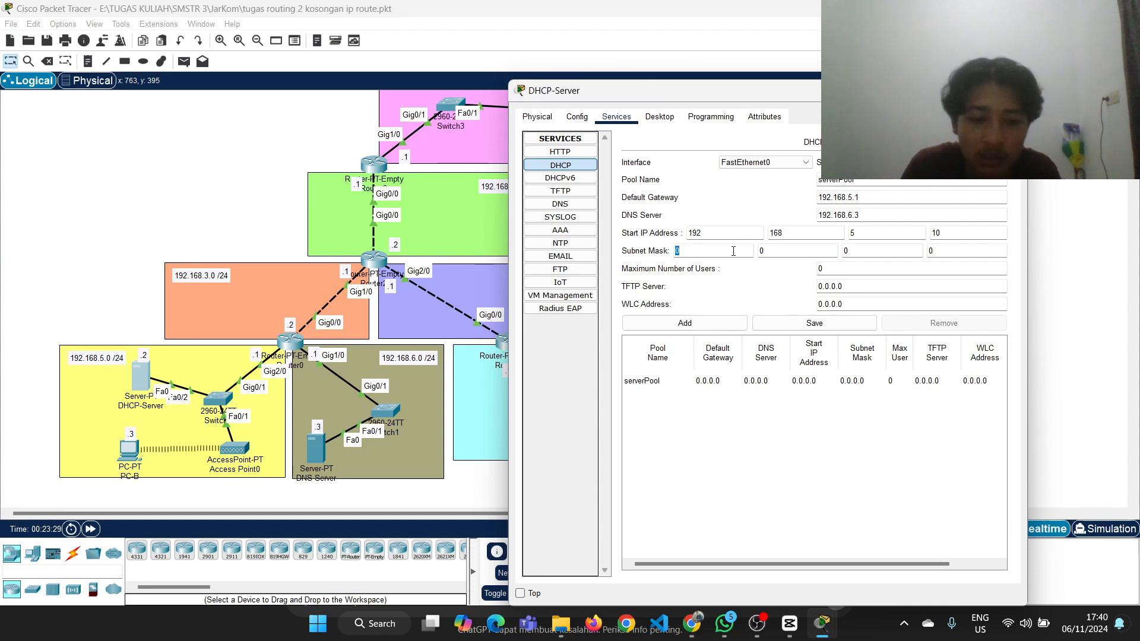
text(255)
click(774, 251)
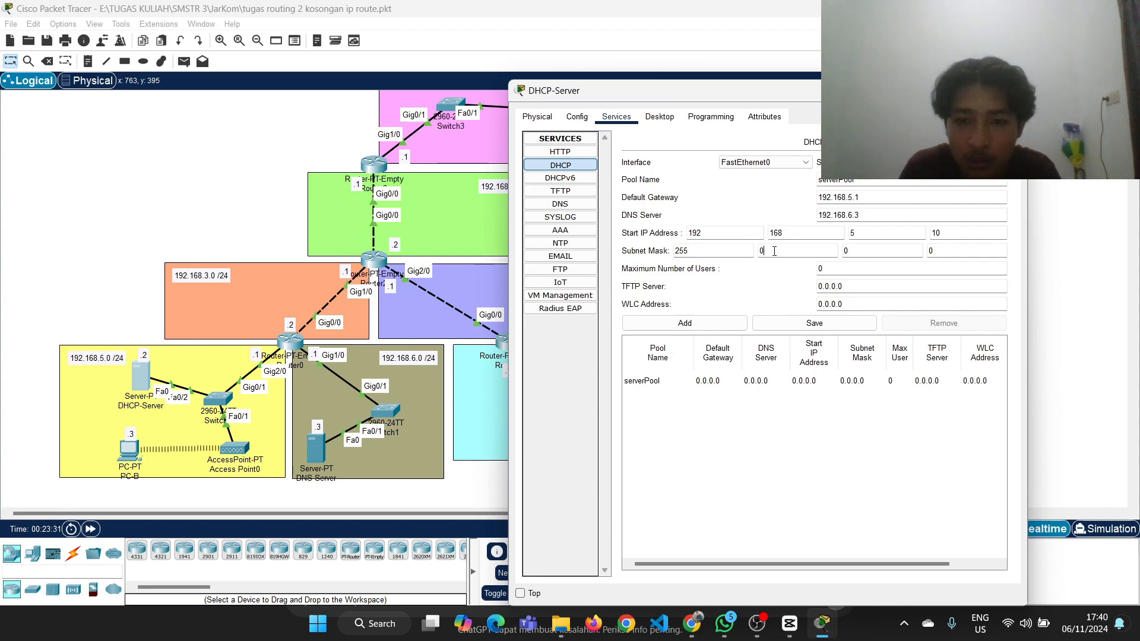
click(858, 249)
text(255)
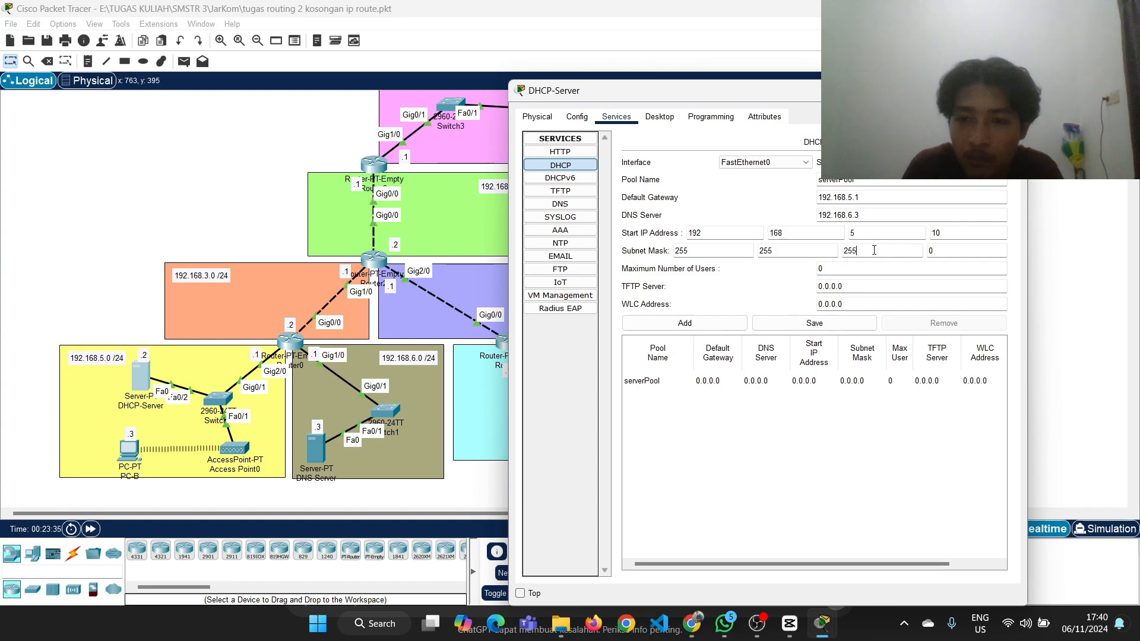
click(821, 321)
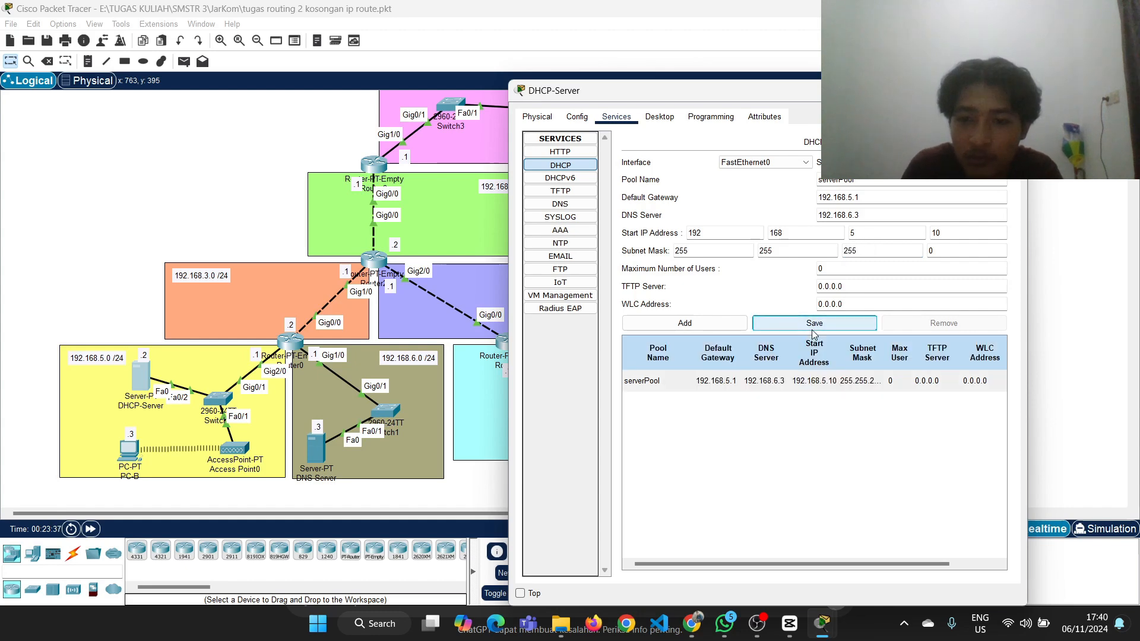
Set the pool's maximum number of users to 246, save serverPool and close the DHCP-Server window
click(859, 272)
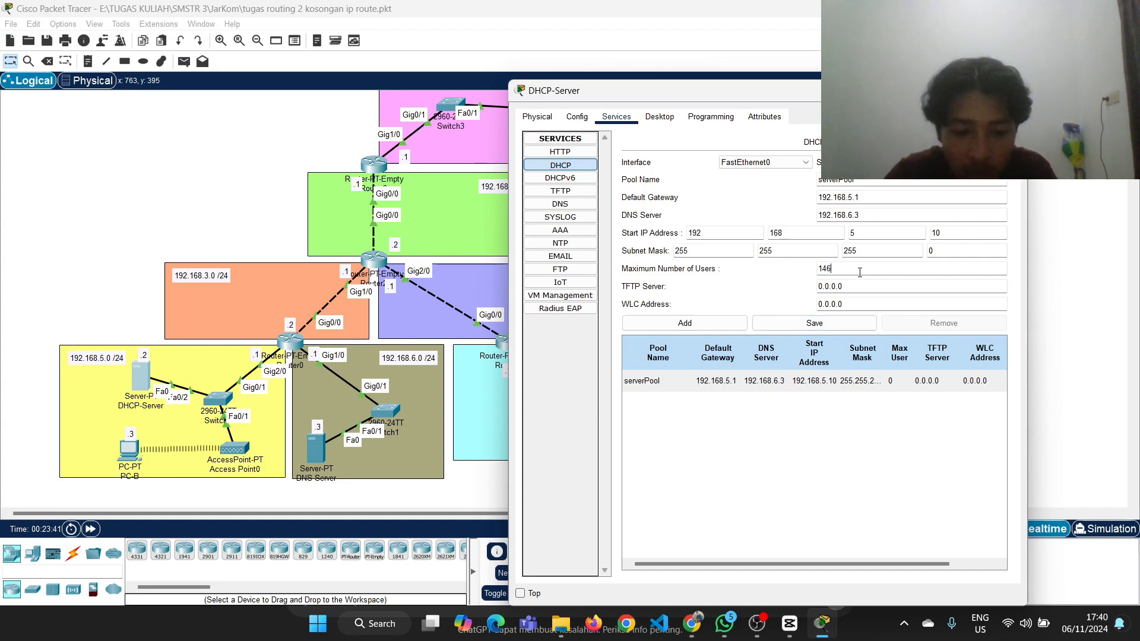
text(146)
key(BackSpace)
key(BackSpace)
key(BackSpace)
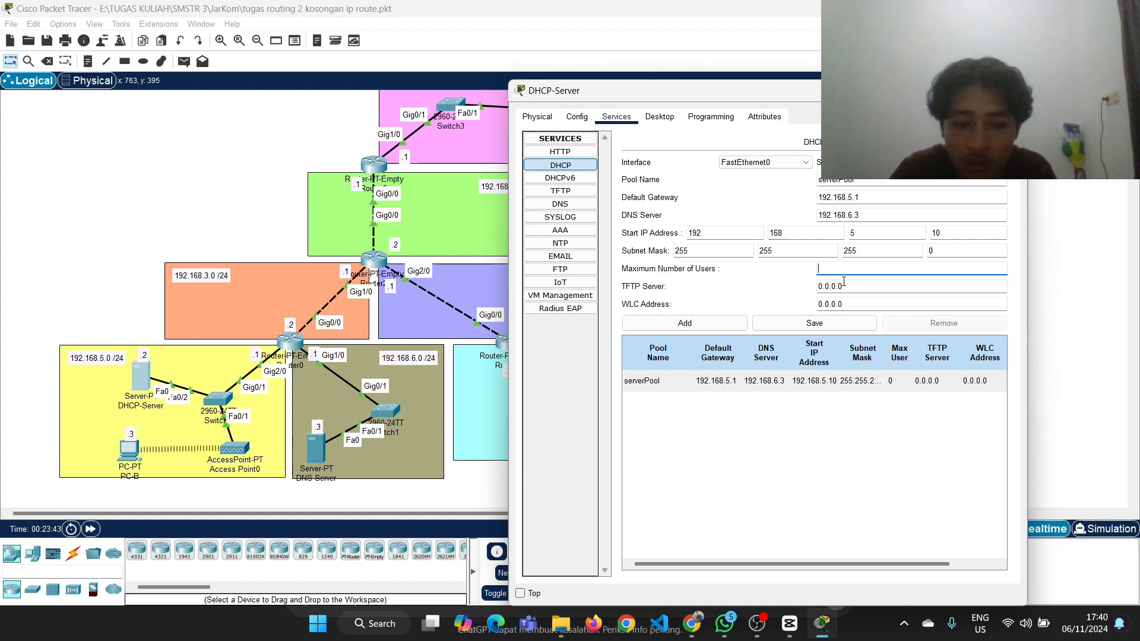
text(246)
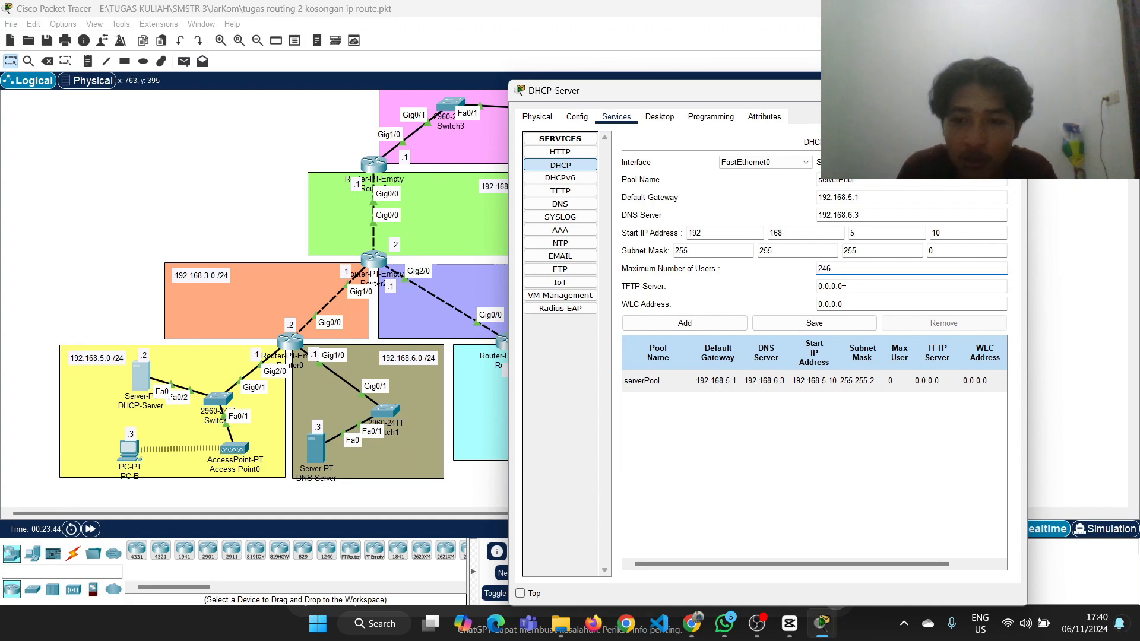
click(816, 324)
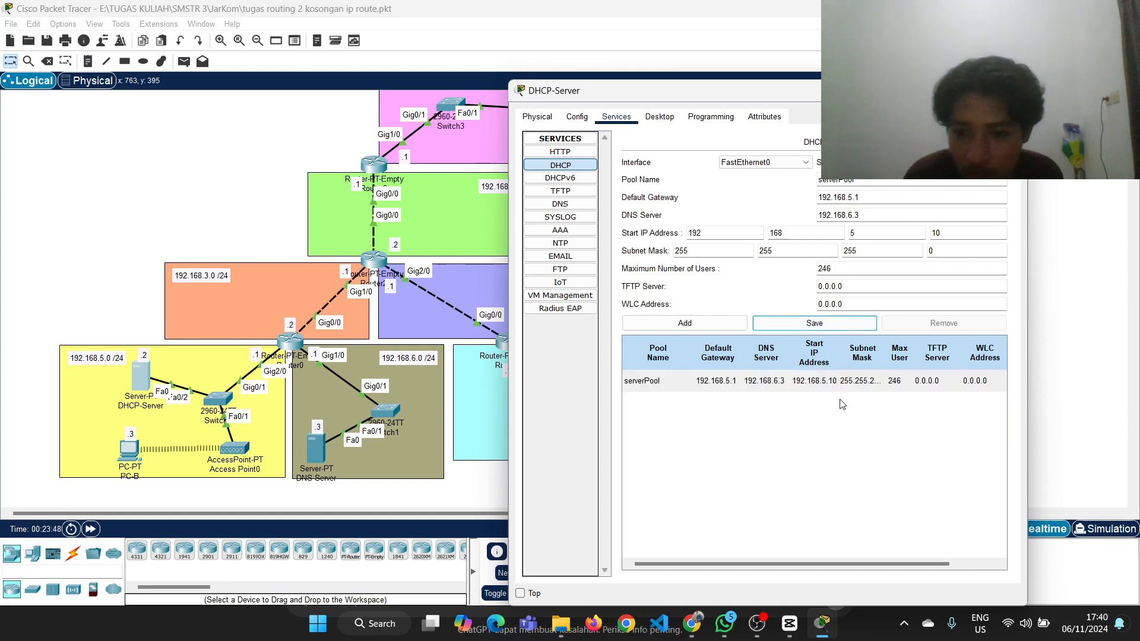
click(1011, 91)
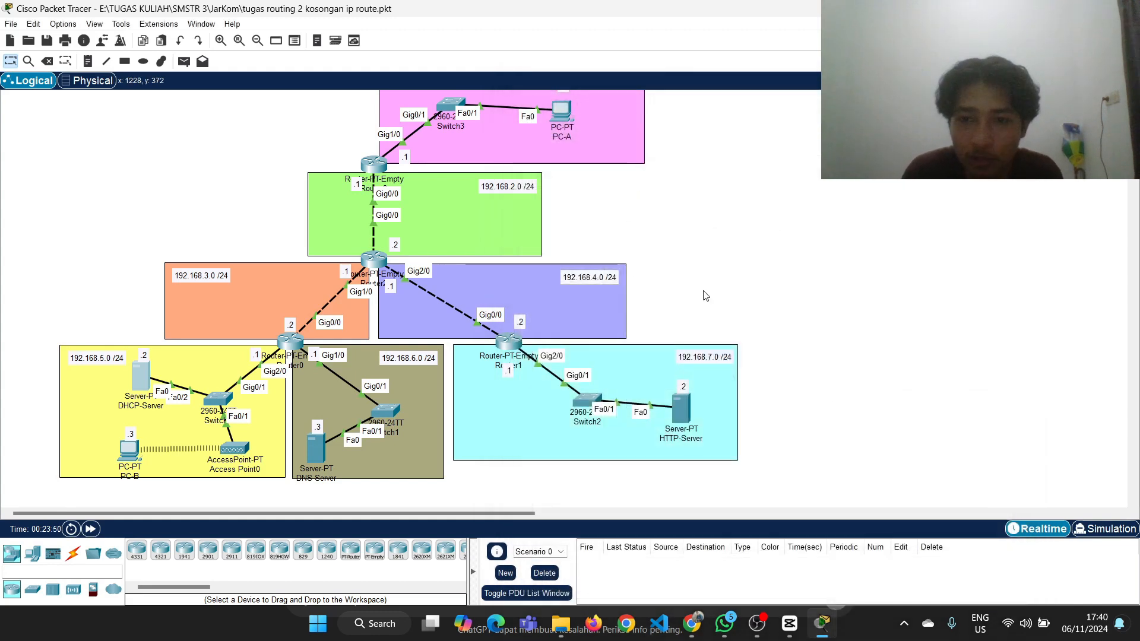
Open index.html for editing in HTTP-Server's HTTP service and enter the <html> and </html> tags on separate lines
click(679, 412)
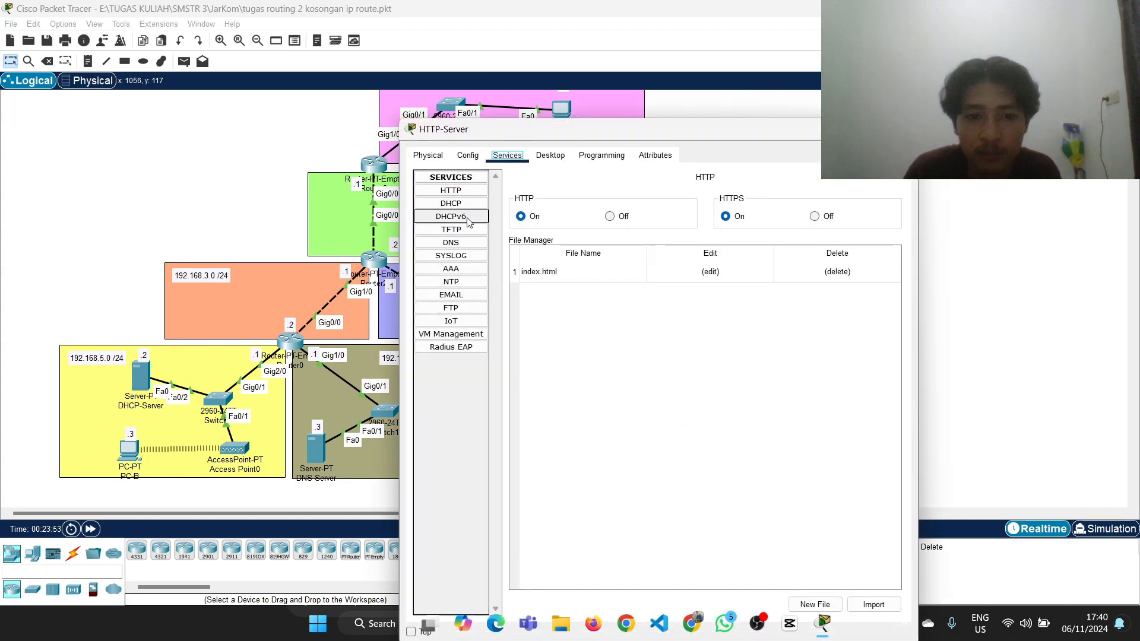
click(461, 192)
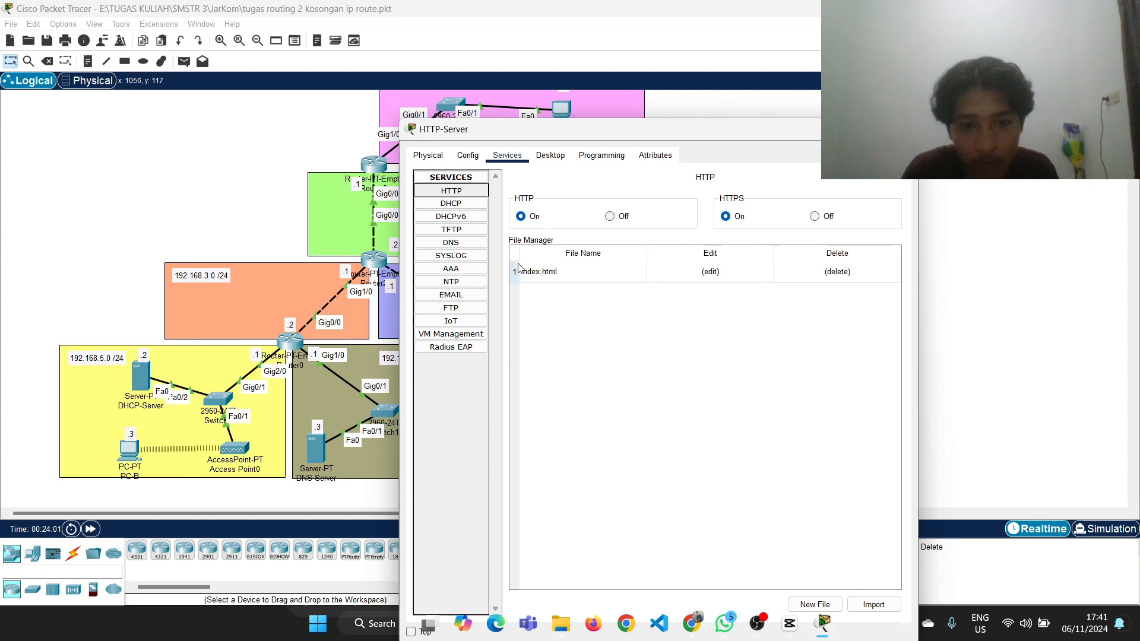
click(710, 273)
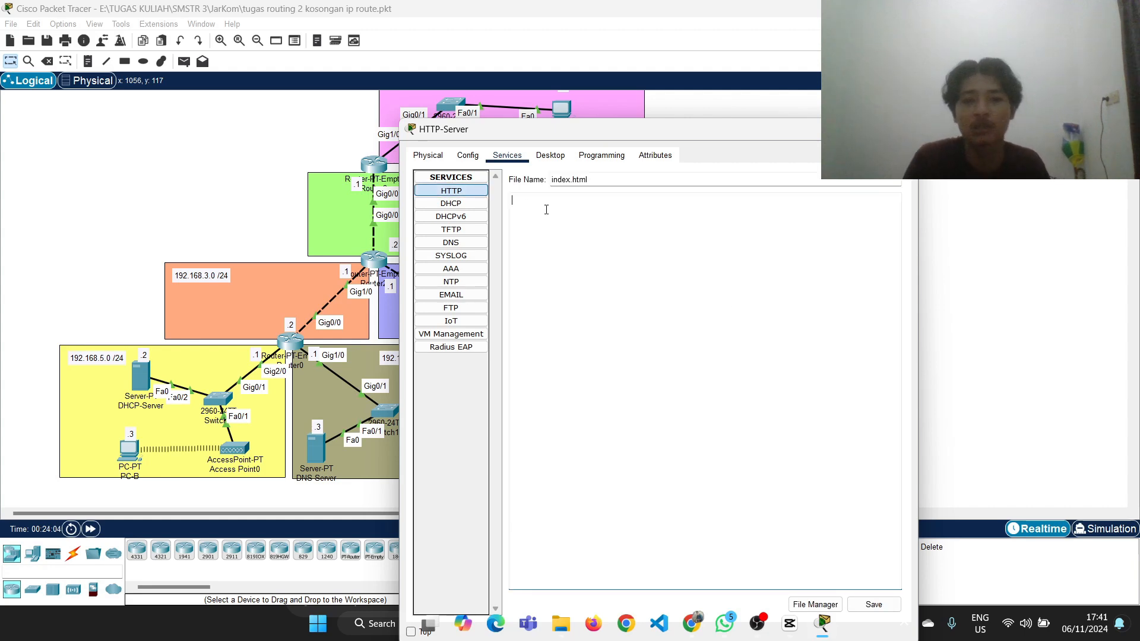
drag(606, 136, 854, 103)
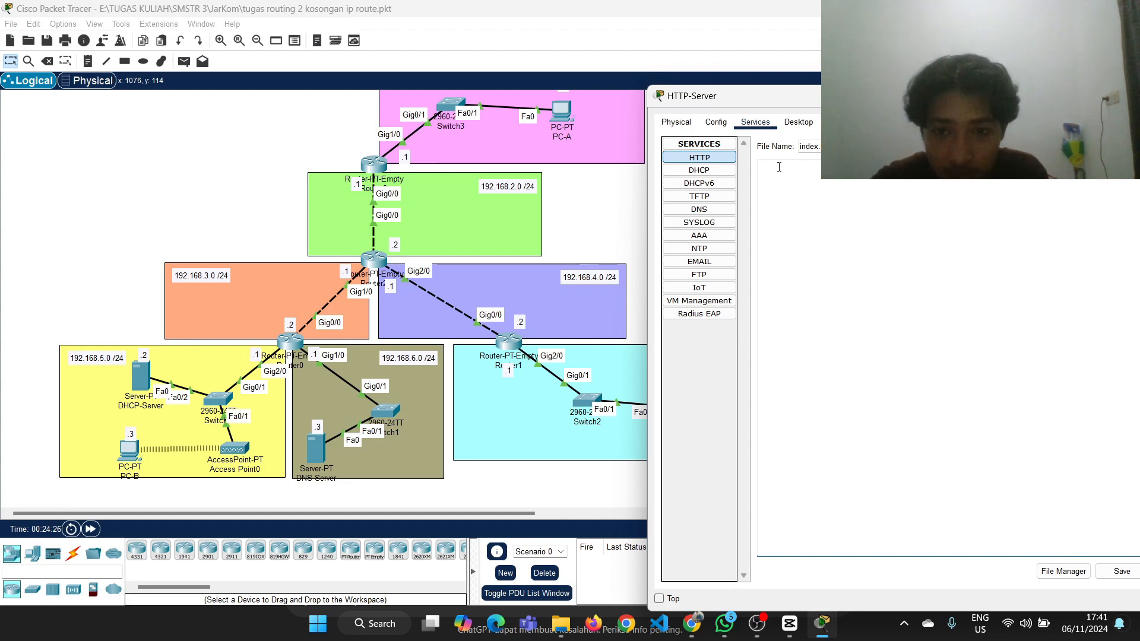
text(<>)
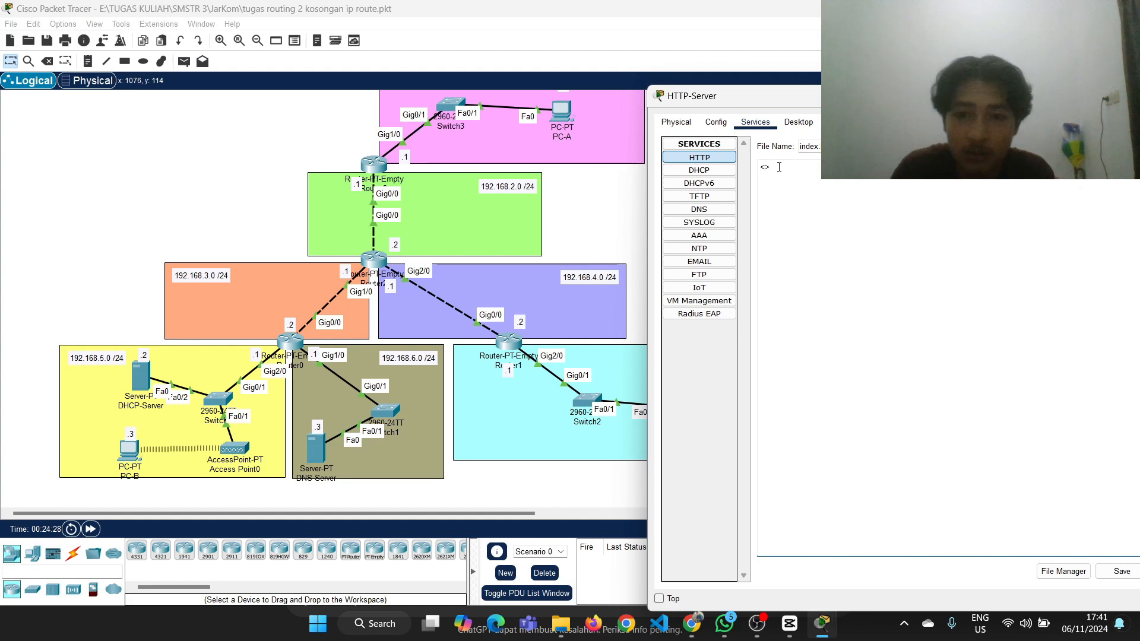
text(html)
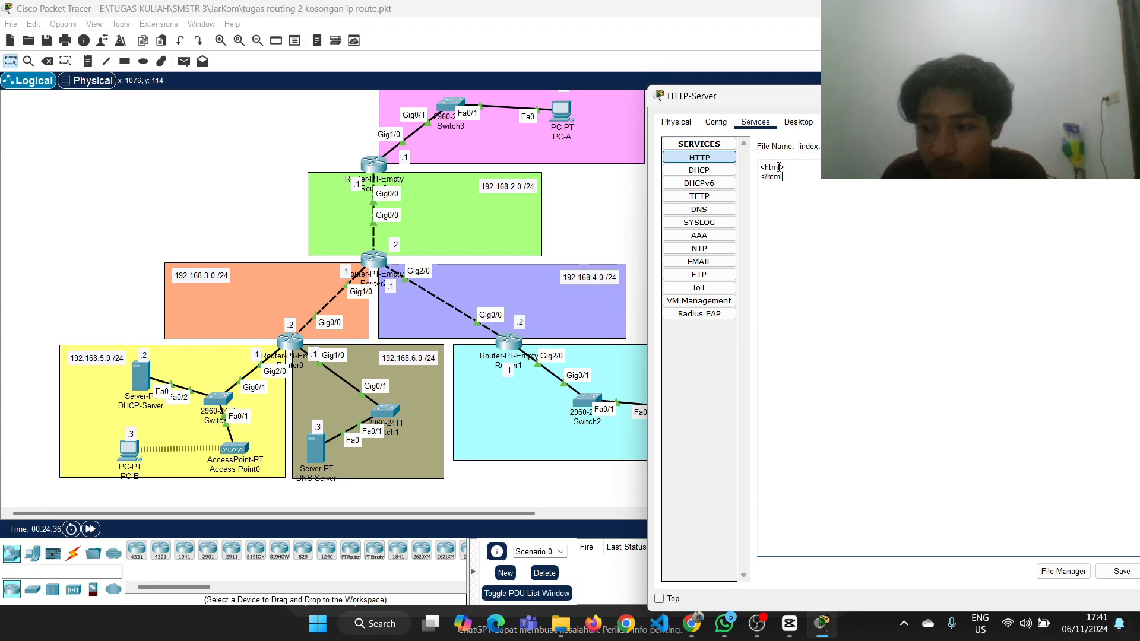
text(/html>)
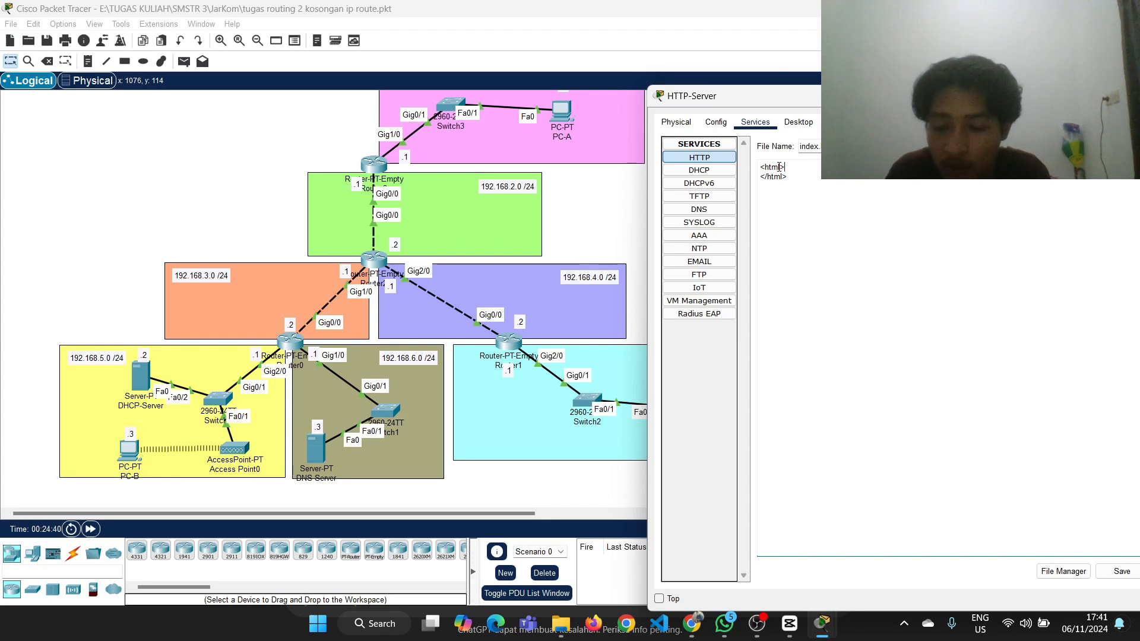
Enter the student's full name and student number on separate lines between the html tags, ending the number line with <br>
key(Return)
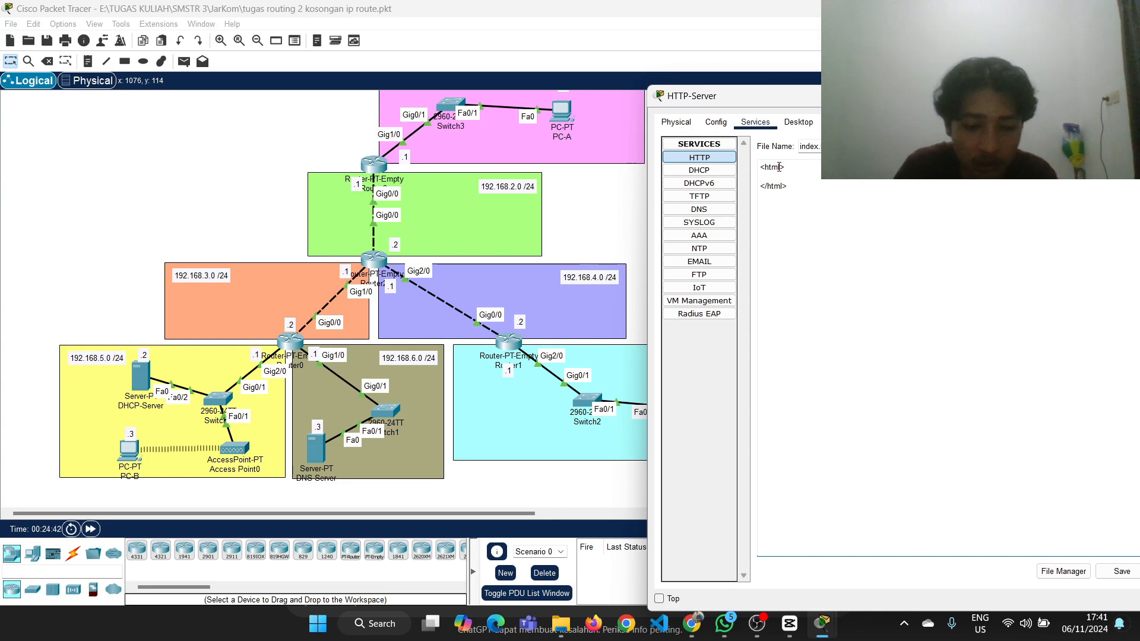
text(E)
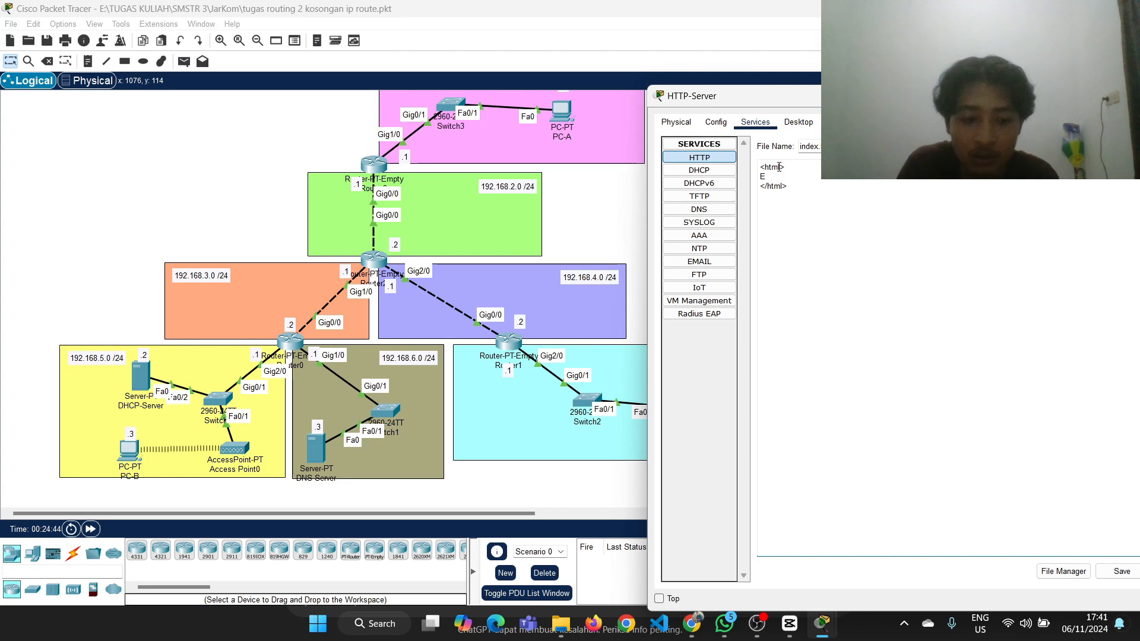
text(Kka Chandra Wi)
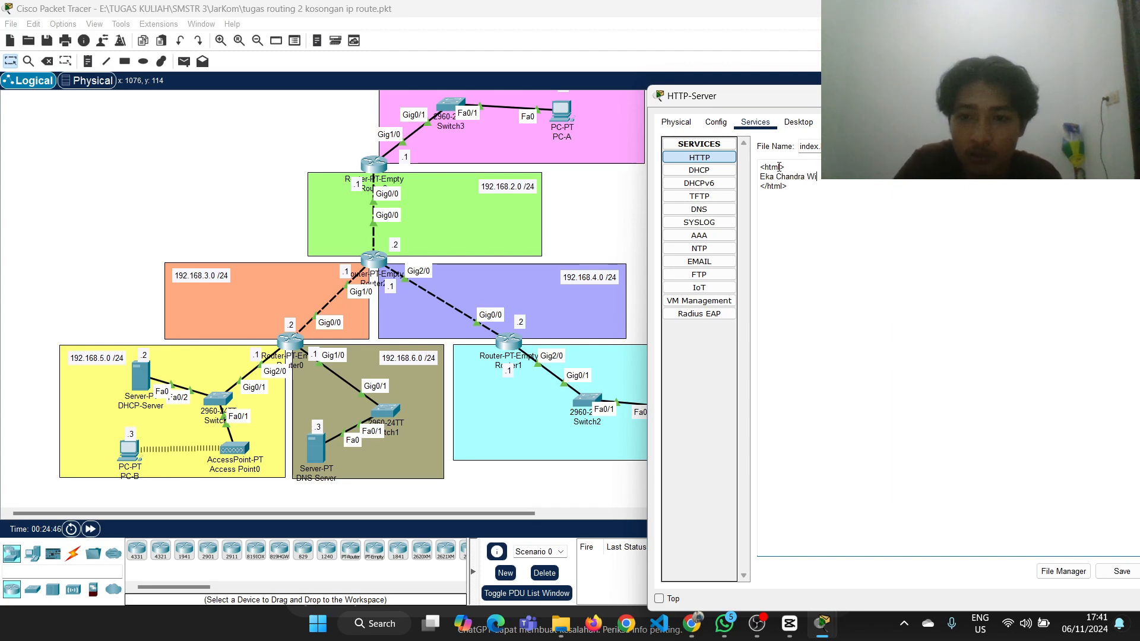
text(n)
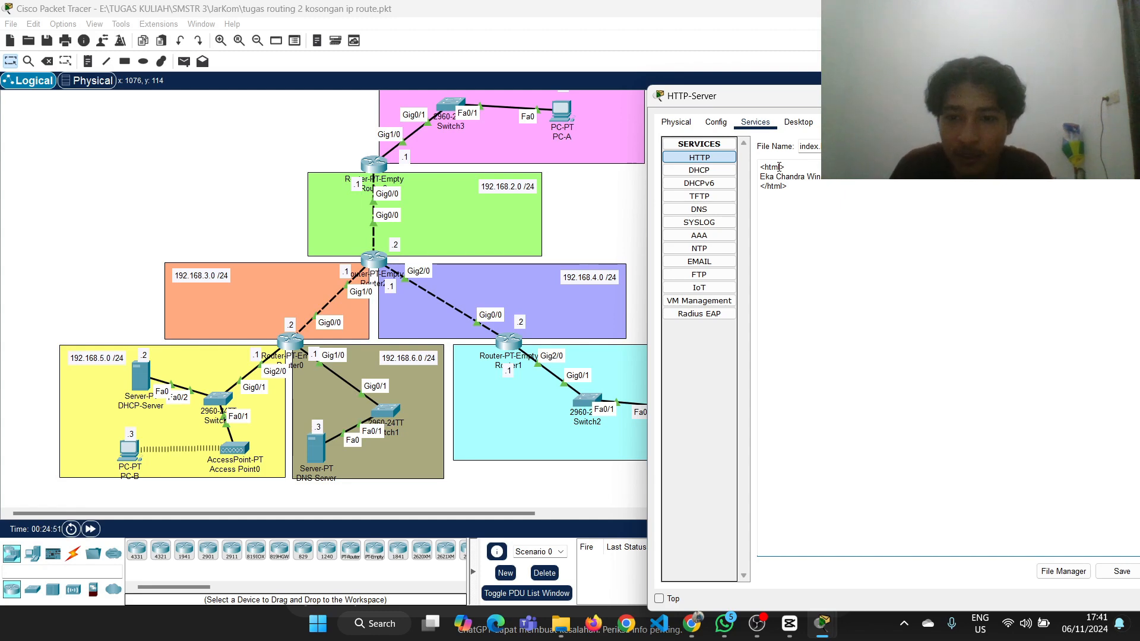
key(Return)
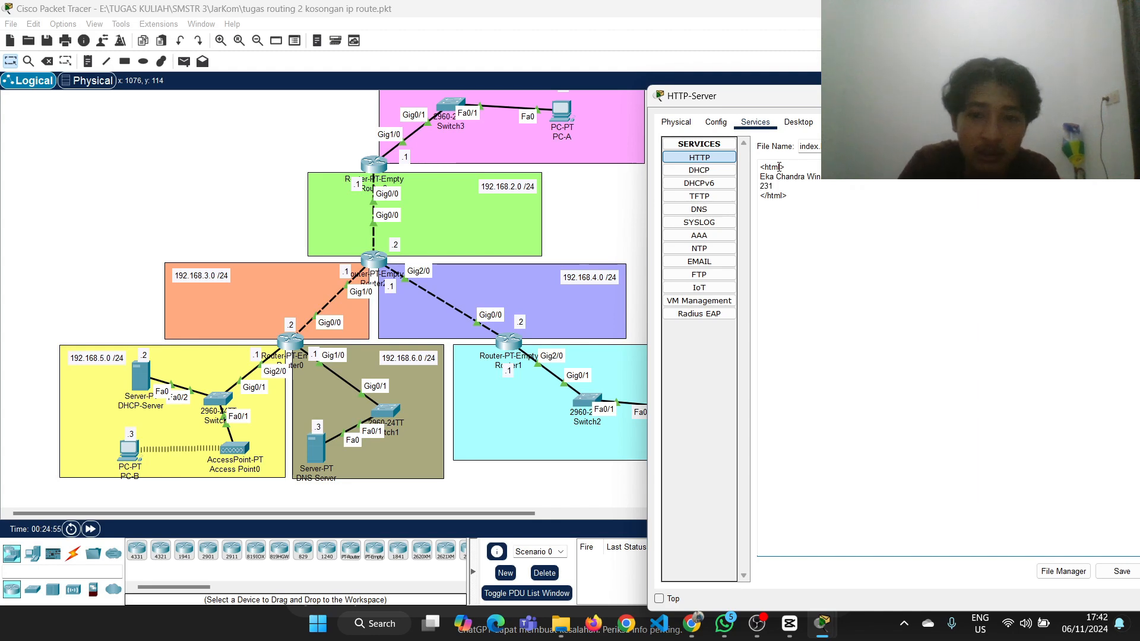
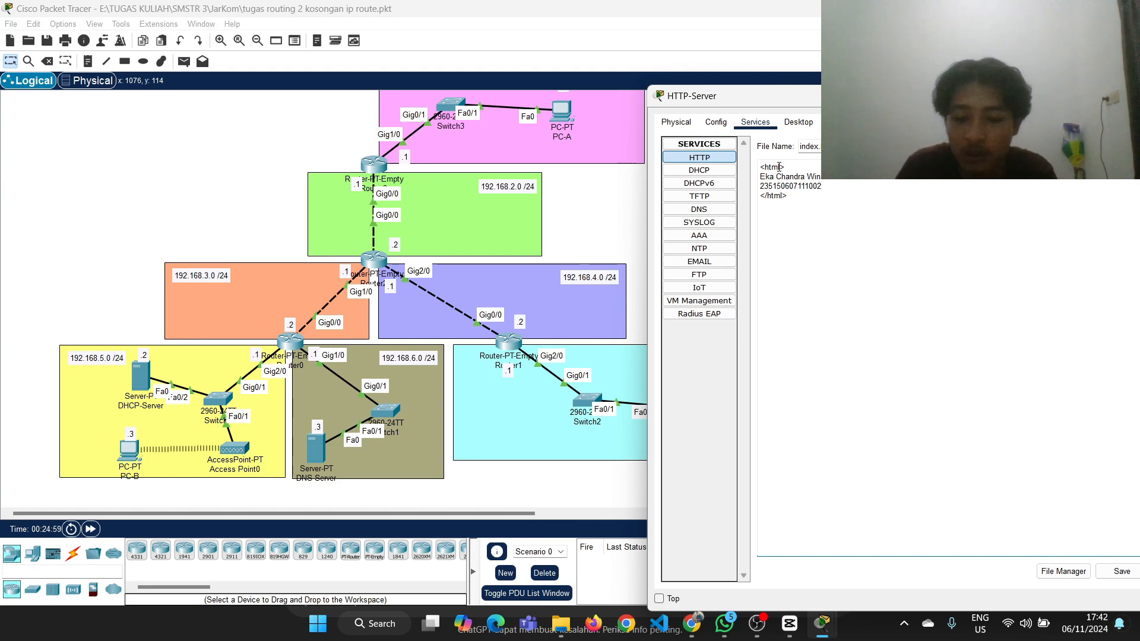
text(<?>)
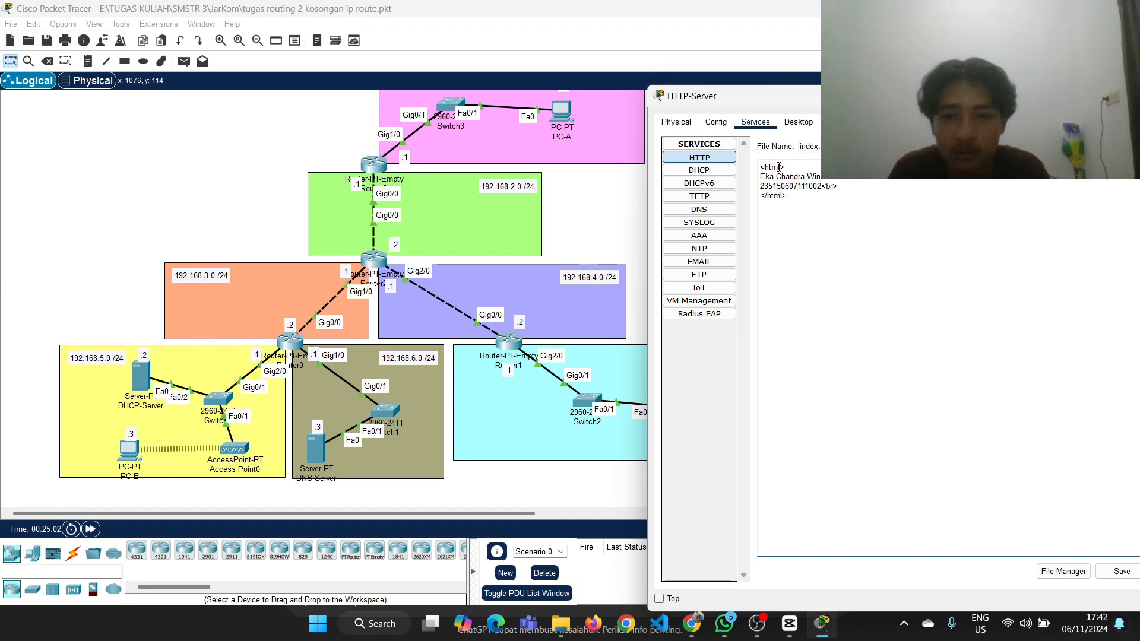
Save index.html over the existing file, return to the HTTP file list and close the HTTP-Server window
click(1123, 570)
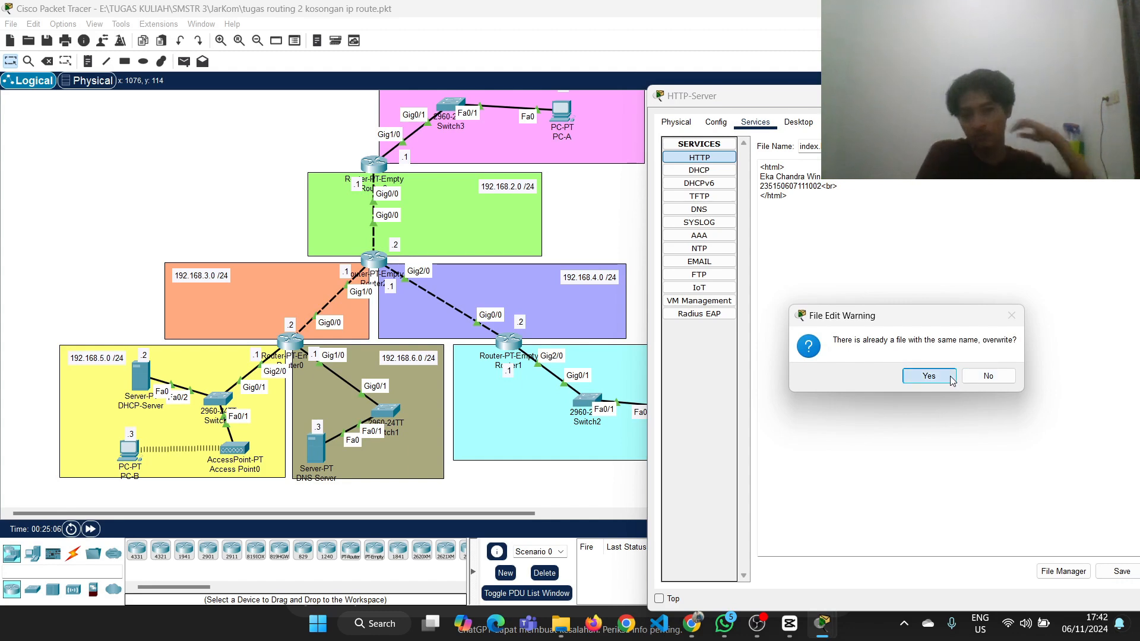
click(929, 376)
click(700, 156)
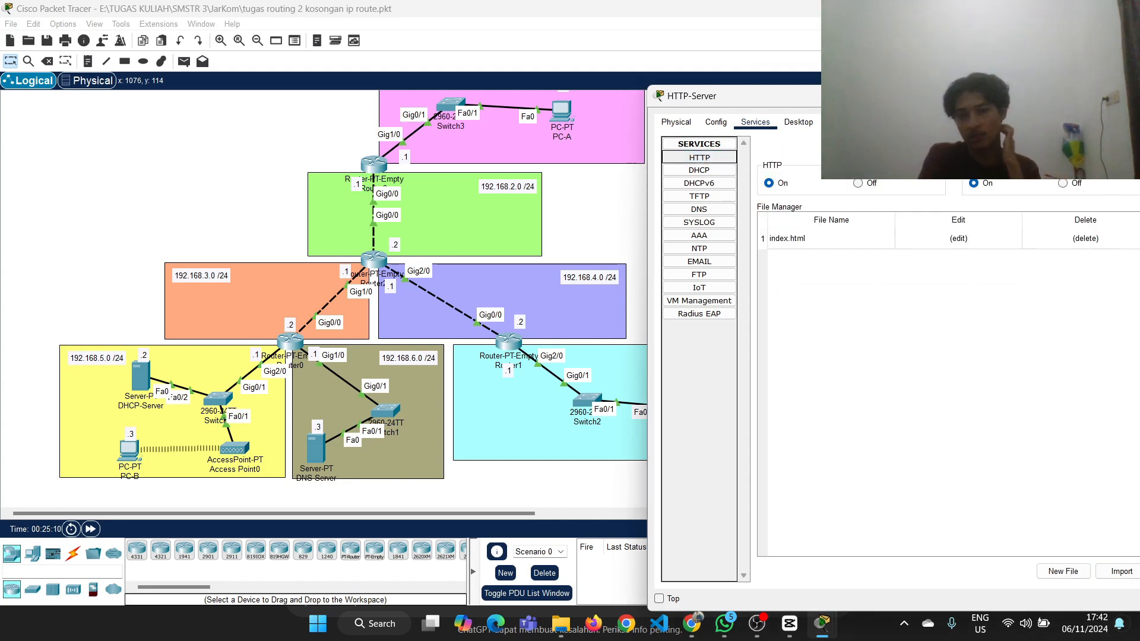
drag(742, 96, 622, 74)
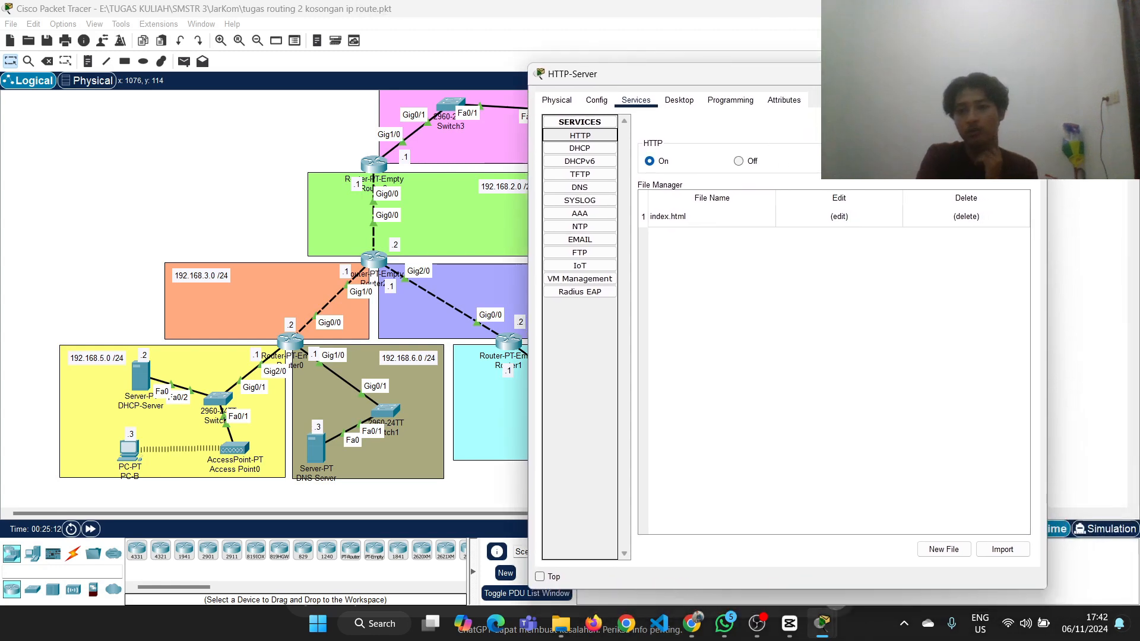
click(1032, 74)
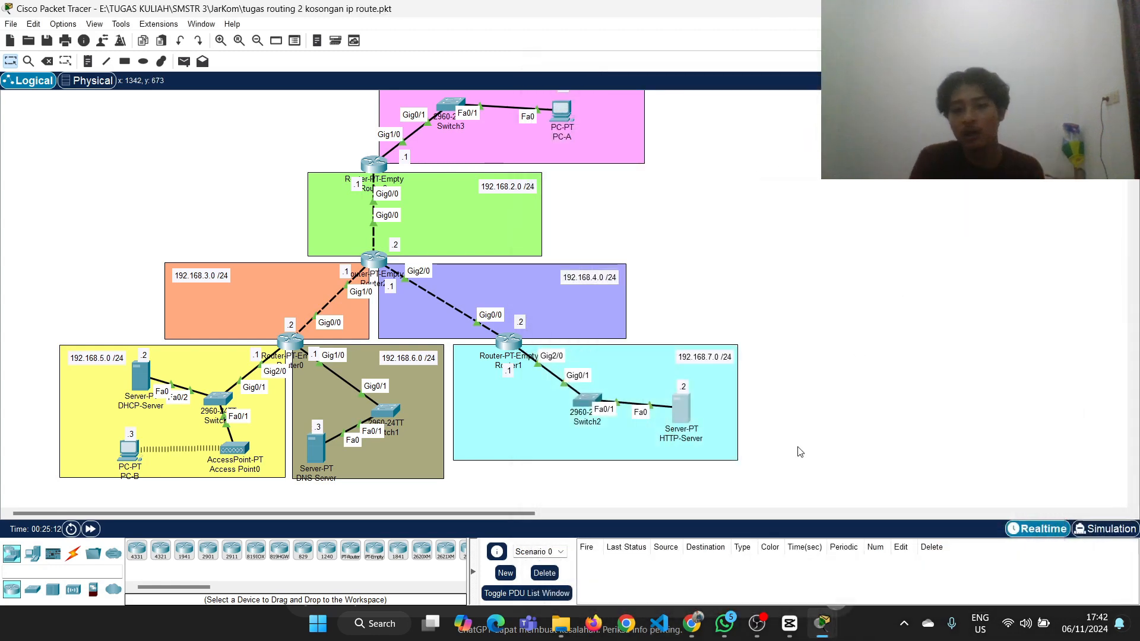
Switch to Google Classroom in Chrome and review the routing task for Router3, Router2, Router1 and Router0
click(693, 623)
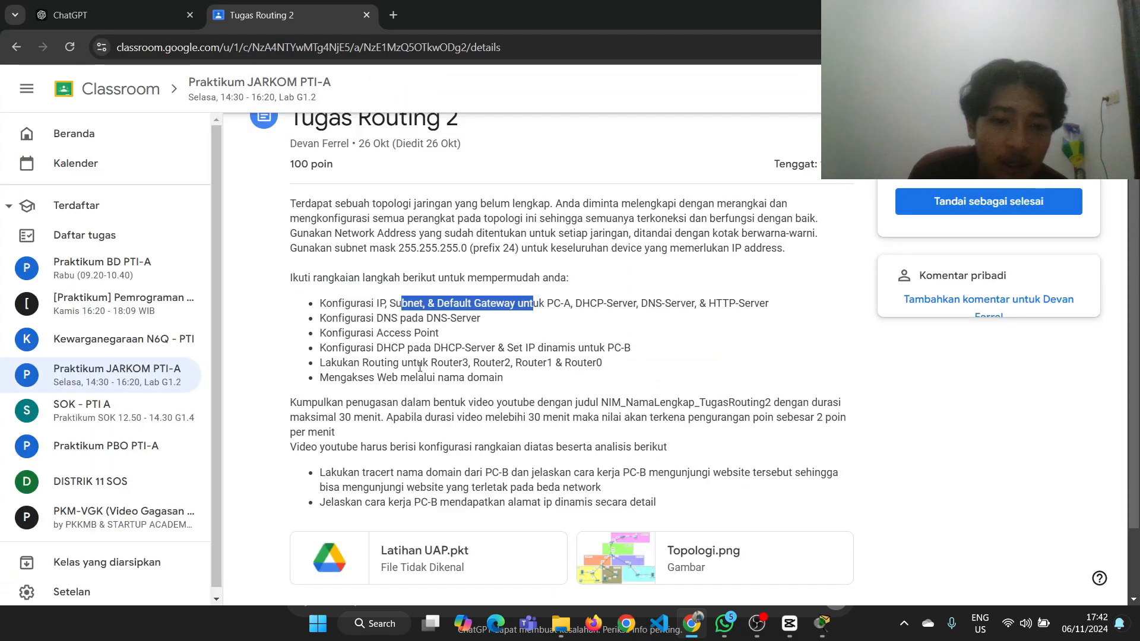
drag(380, 363, 630, 367)
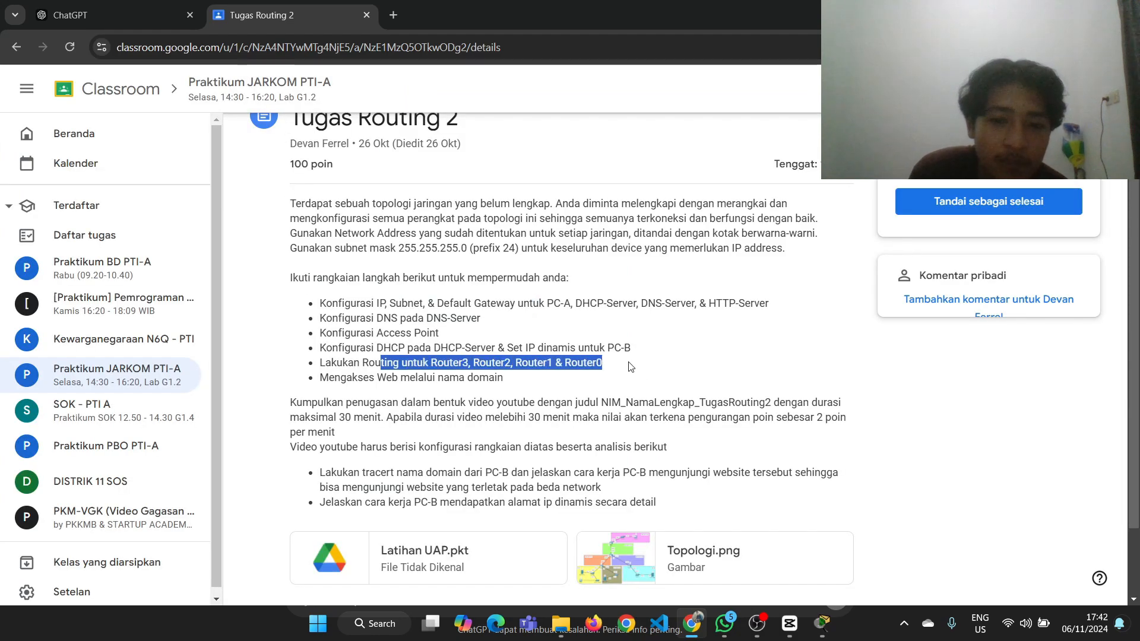
click(630, 367)
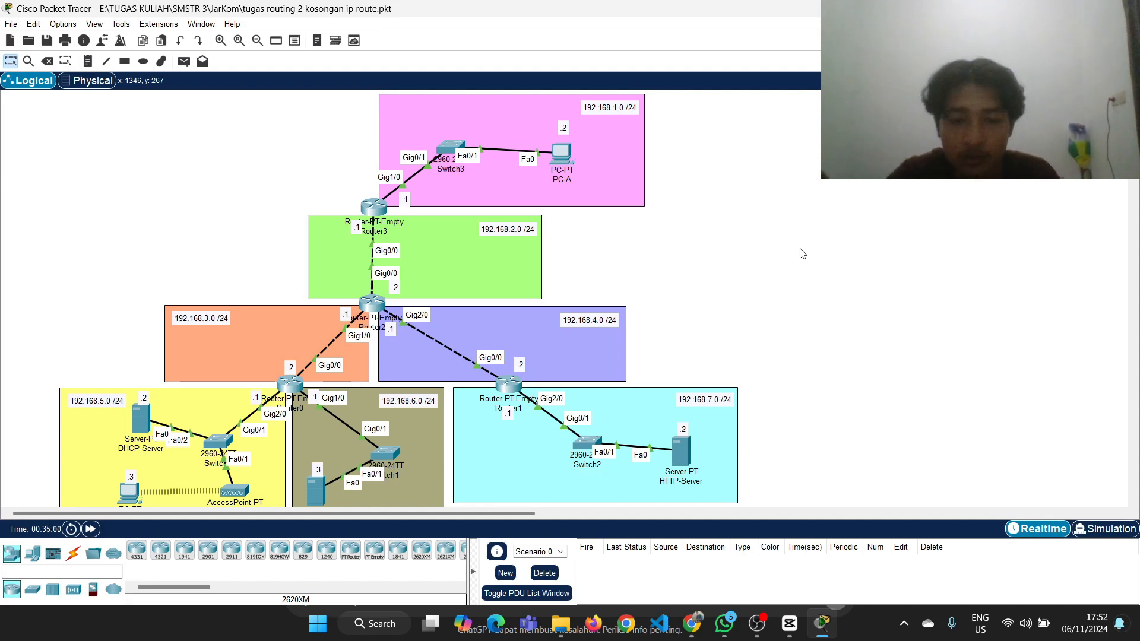
Examine the topology's networks and Router0's interface addresses in Packet Tracer, and open Router0's device window
scroll(625, 277, down, 3)
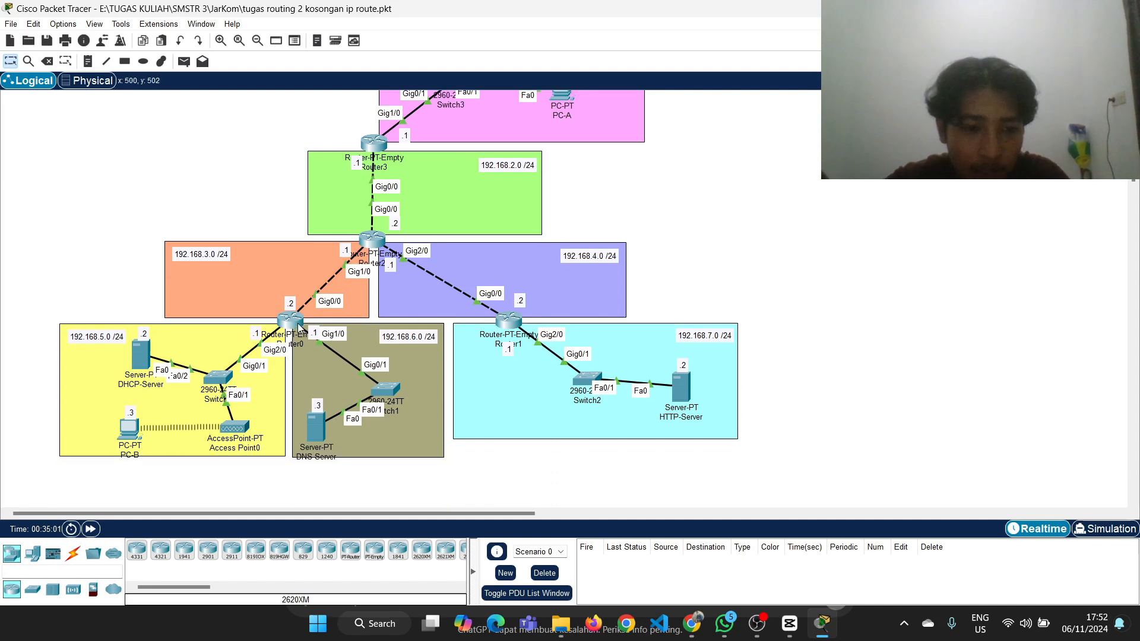
scroll(390, 265, up, 3)
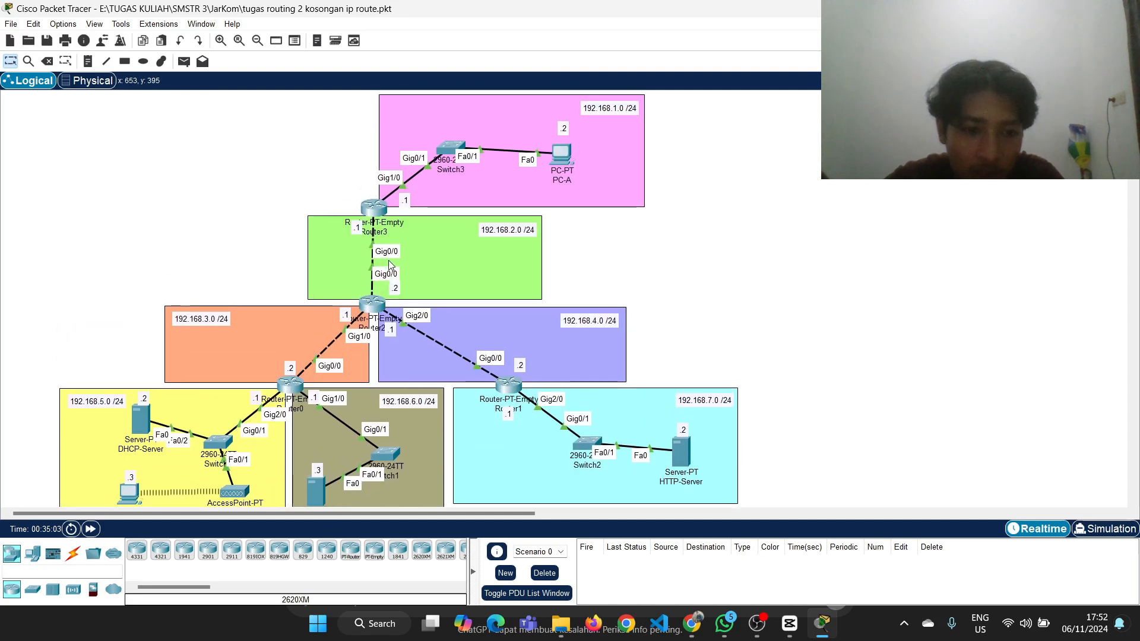
scroll(185, 400, down, 1)
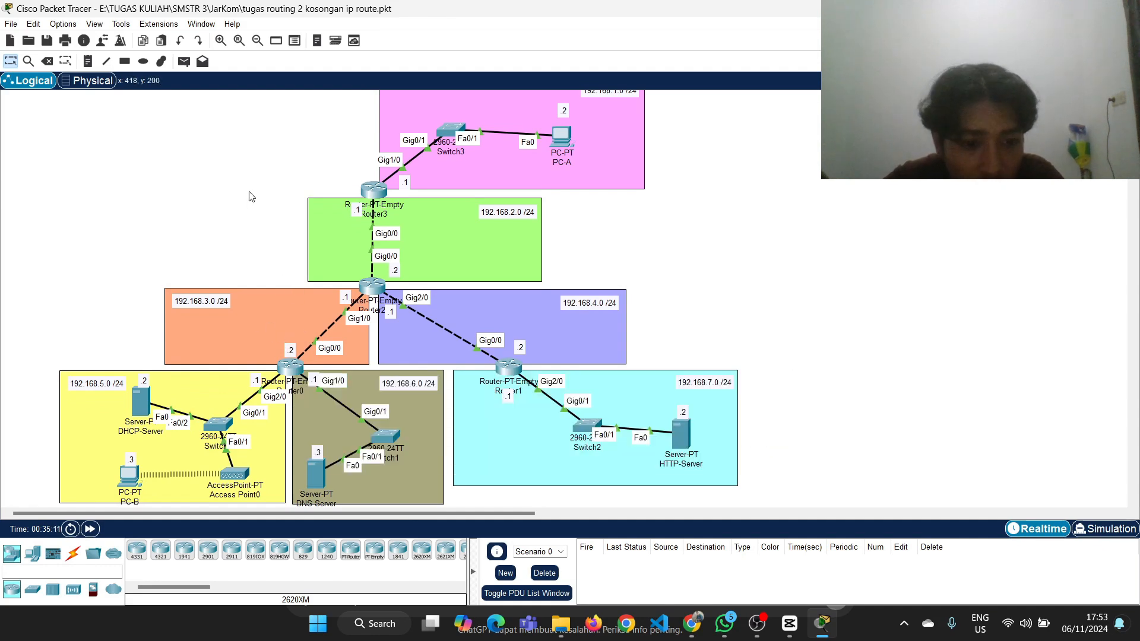
mouse_move(289, 371)
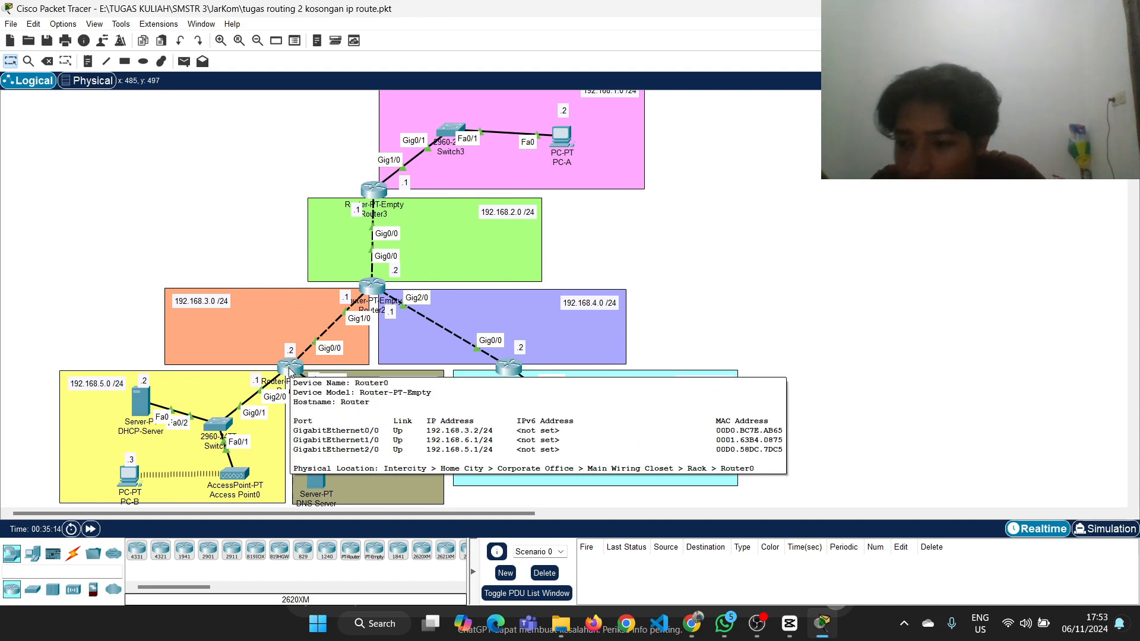
scroll(529, 120, up, 1)
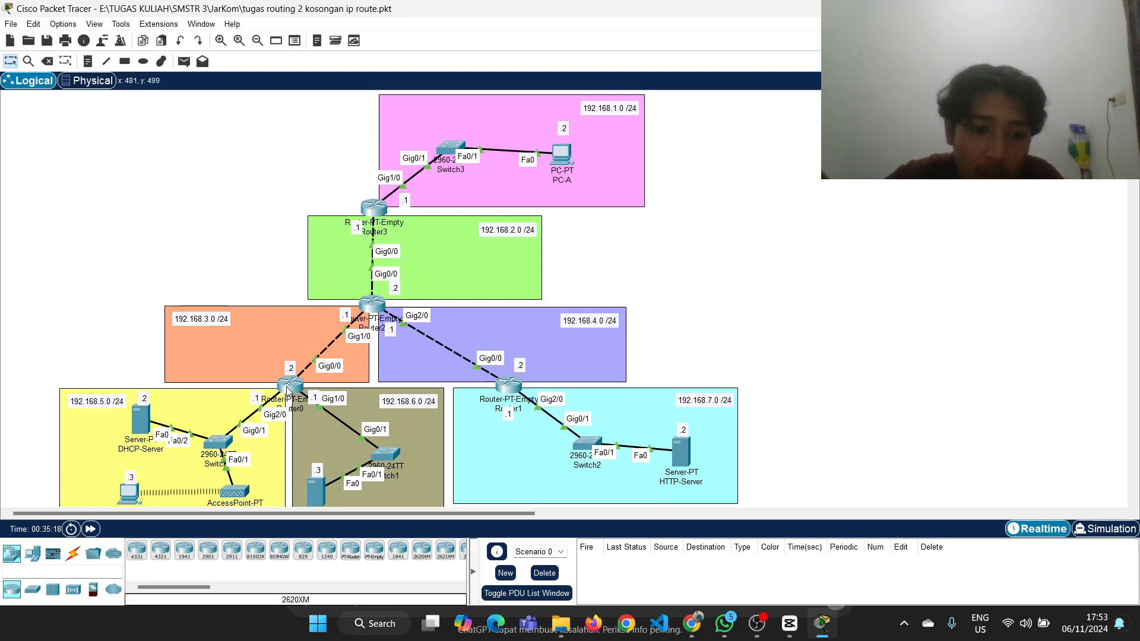
click(289, 386)
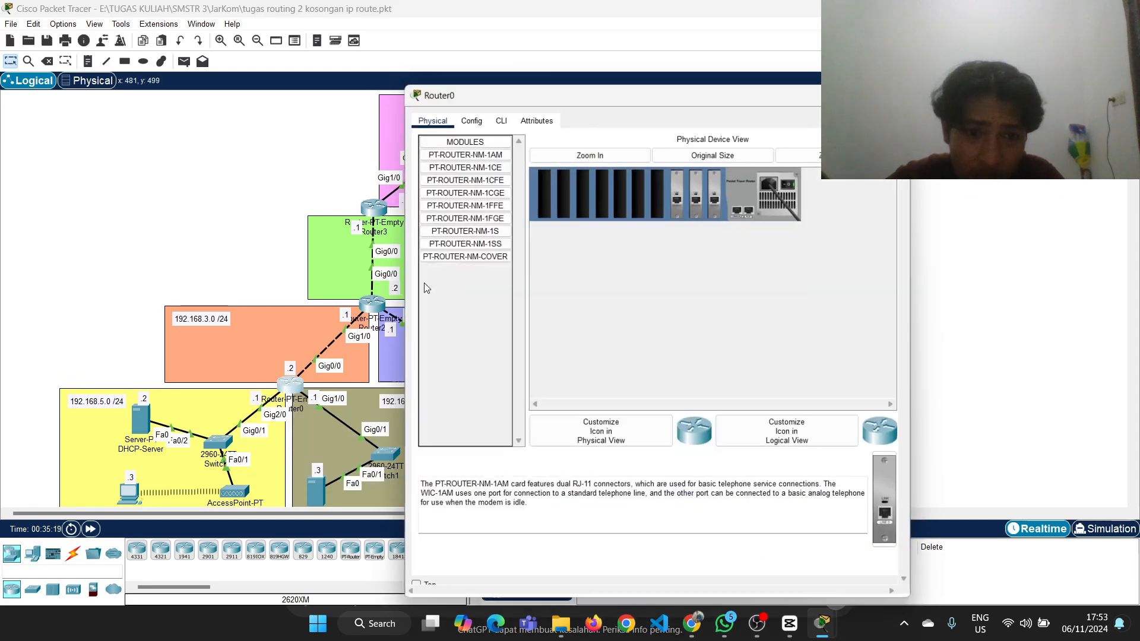
click(831, 89)
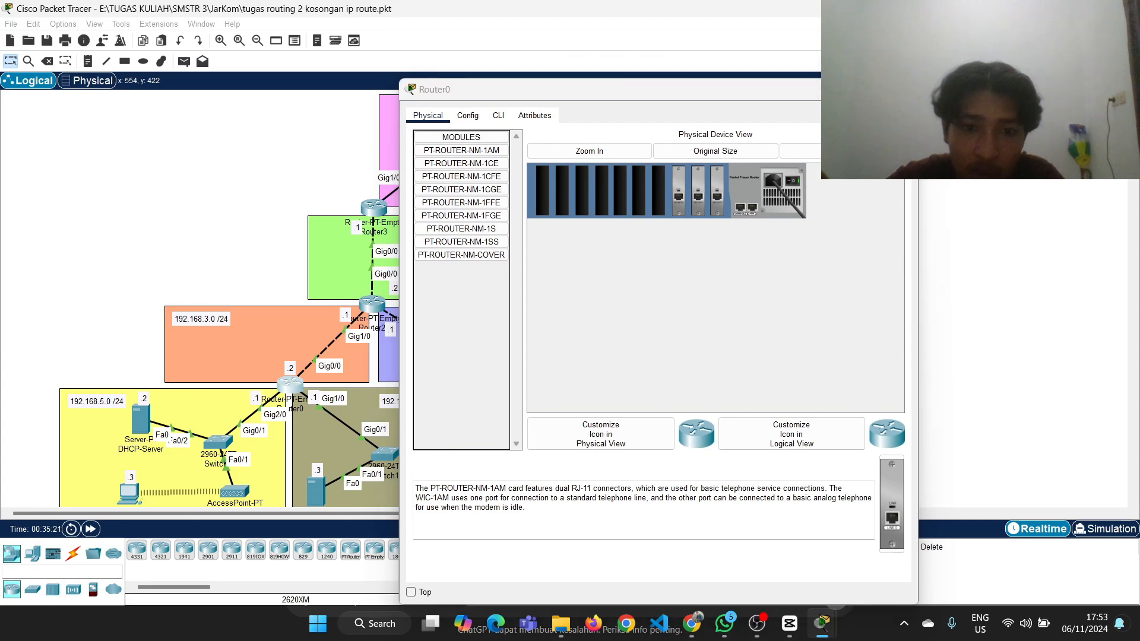
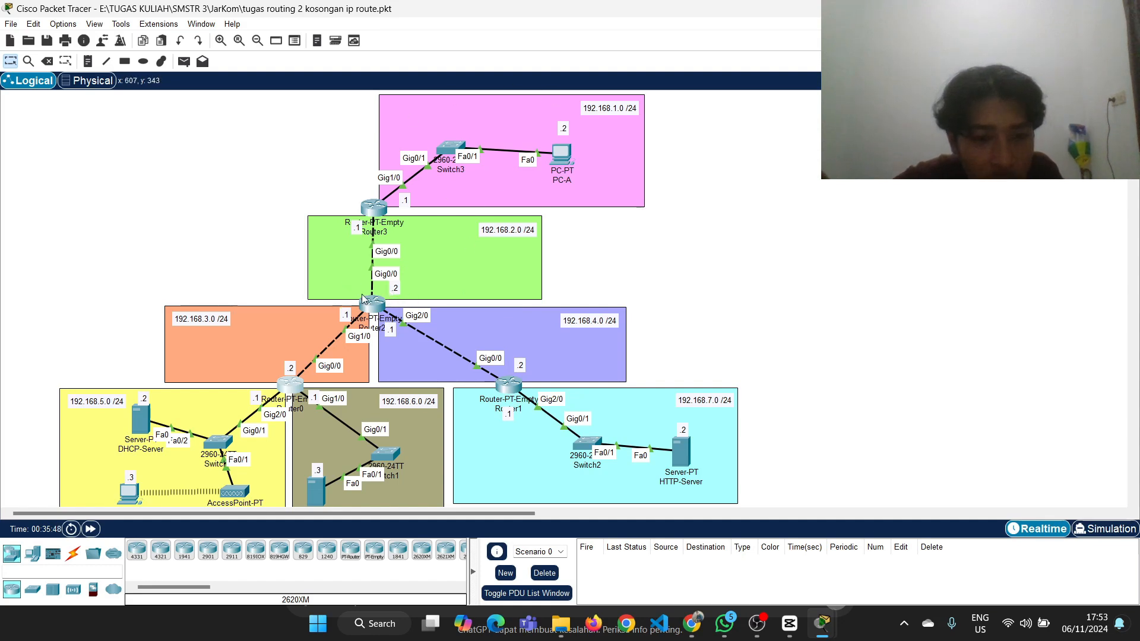
Open Router0's static routing settings and move its window aside so the topology stays in view
mouse_move(375, 306)
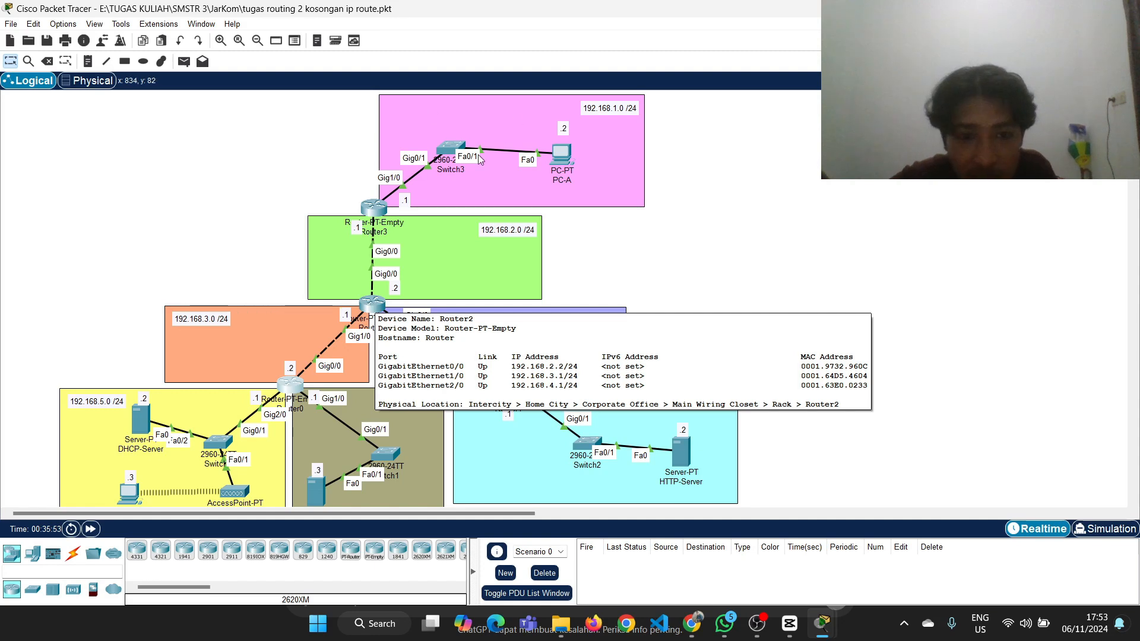
click(290, 383)
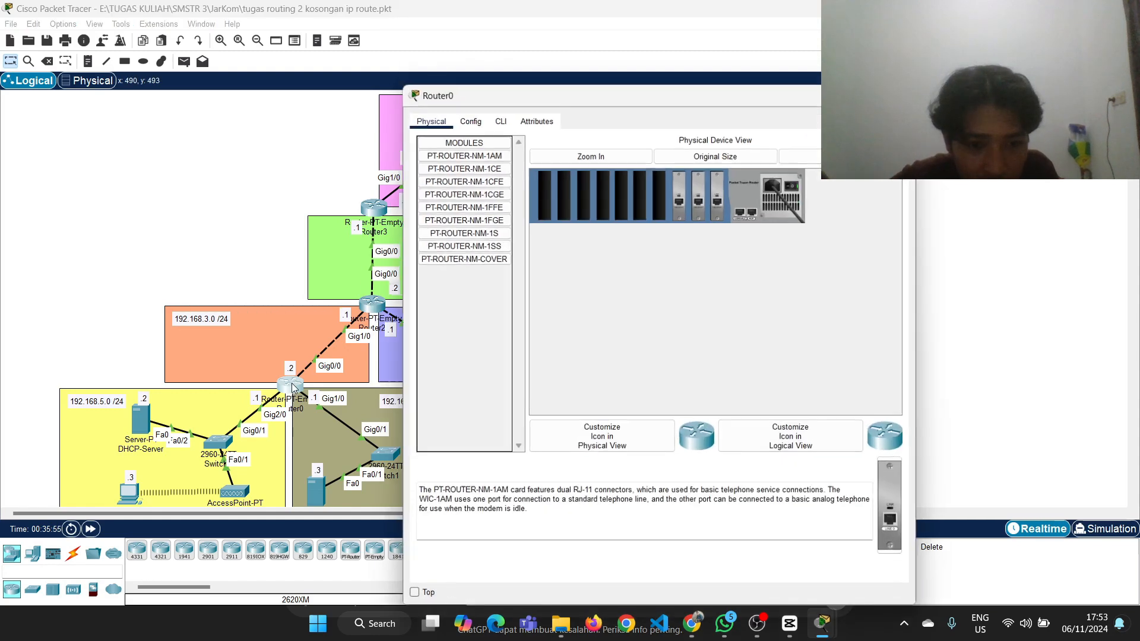
click(479, 118)
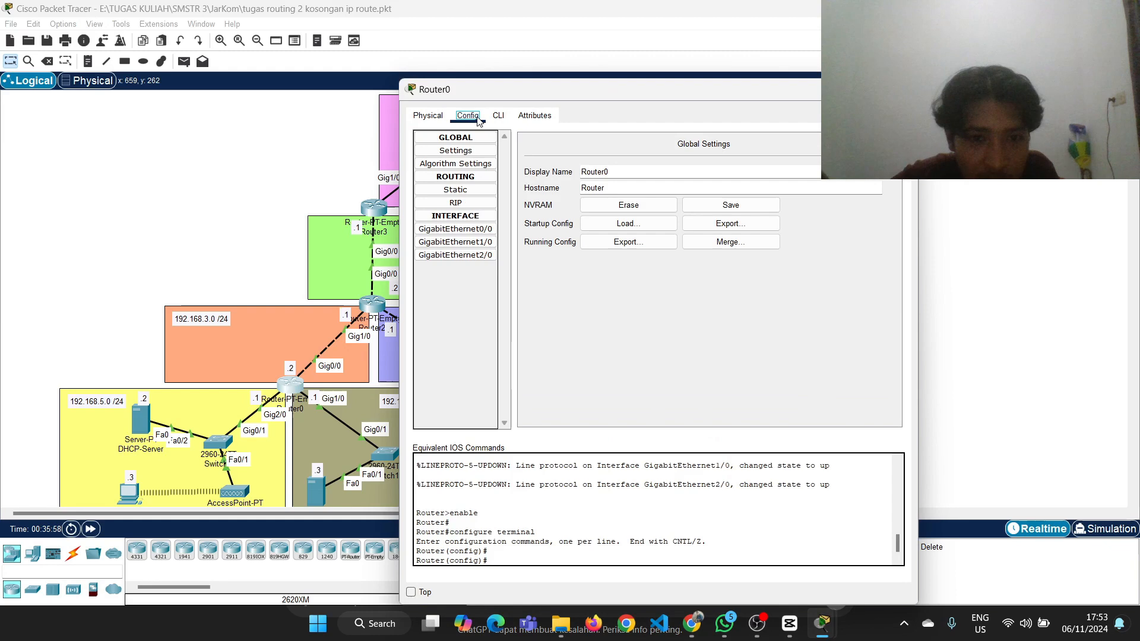
click(471, 191)
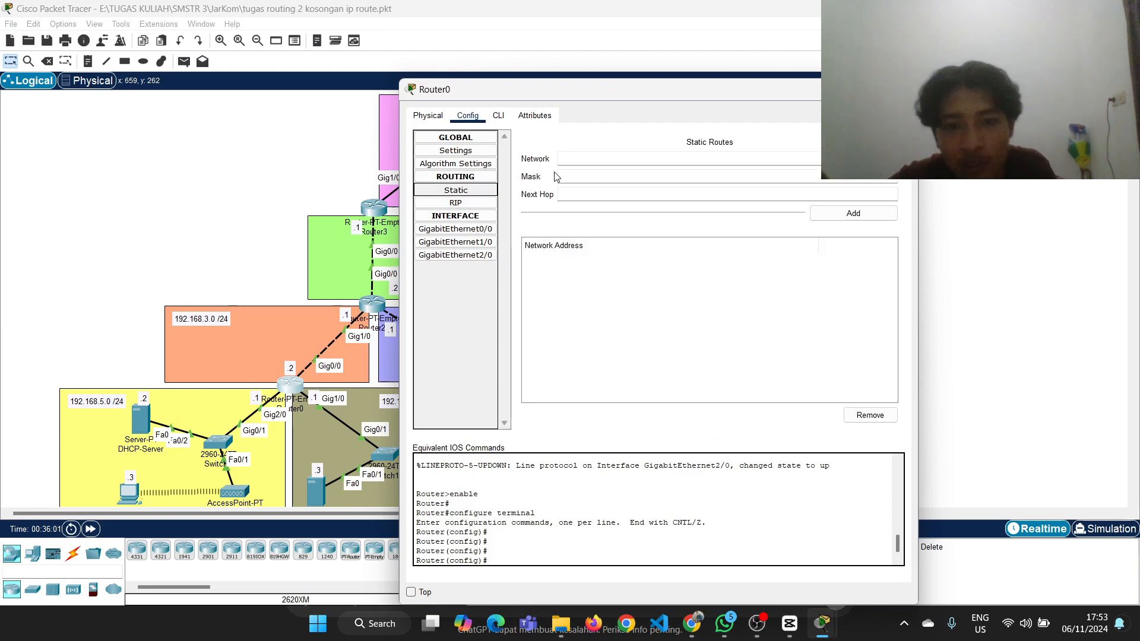
click(472, 193)
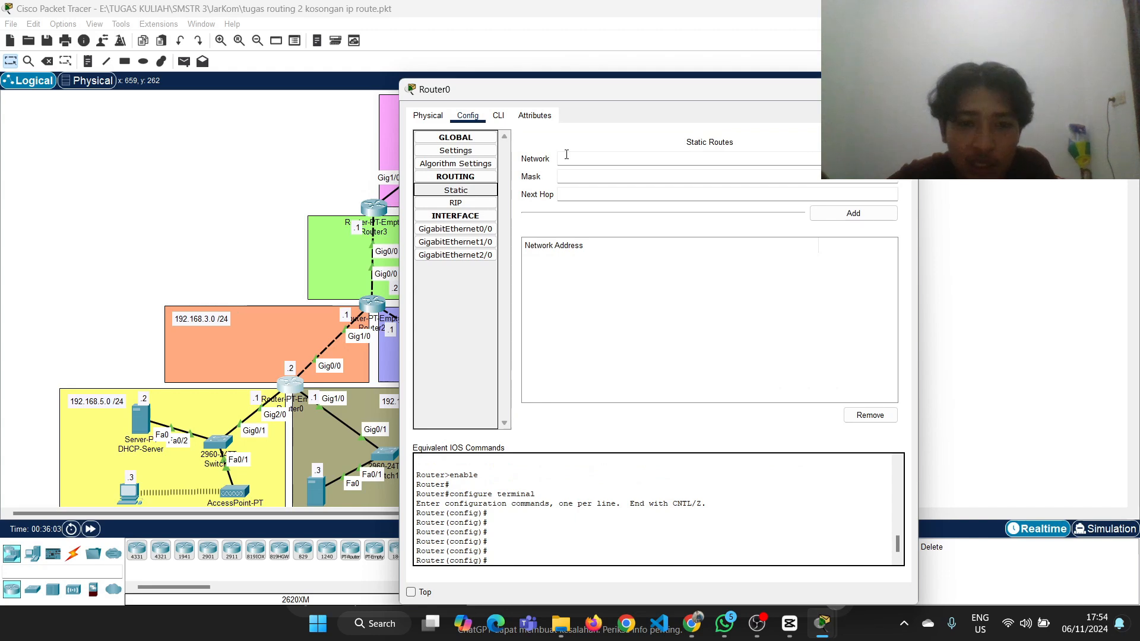
click(570, 158)
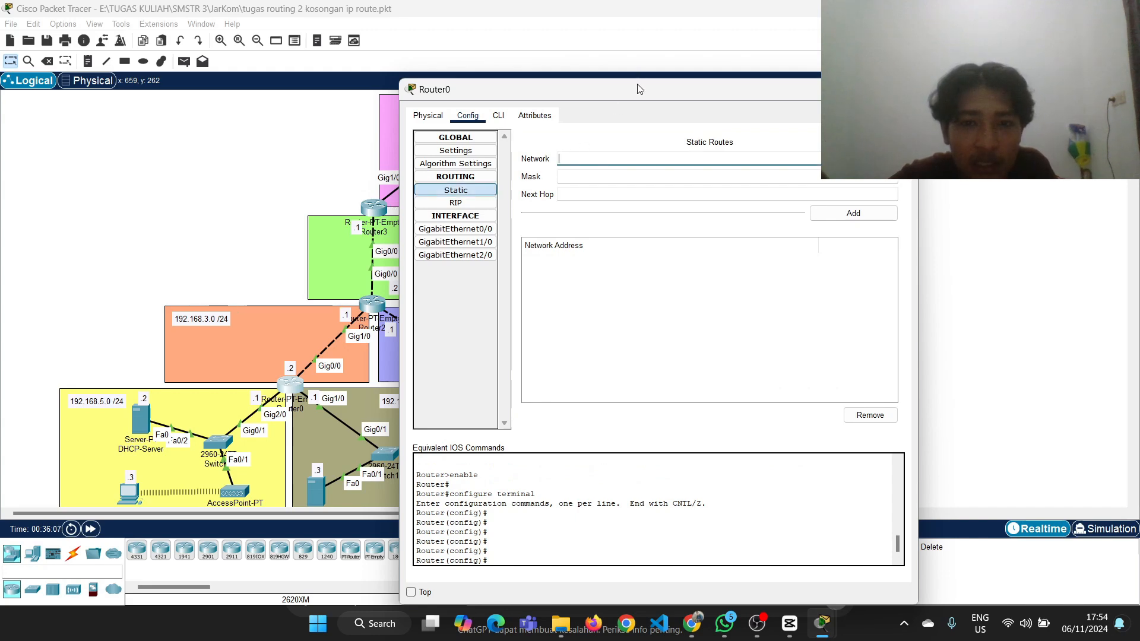
drag(639, 89, 829, 80)
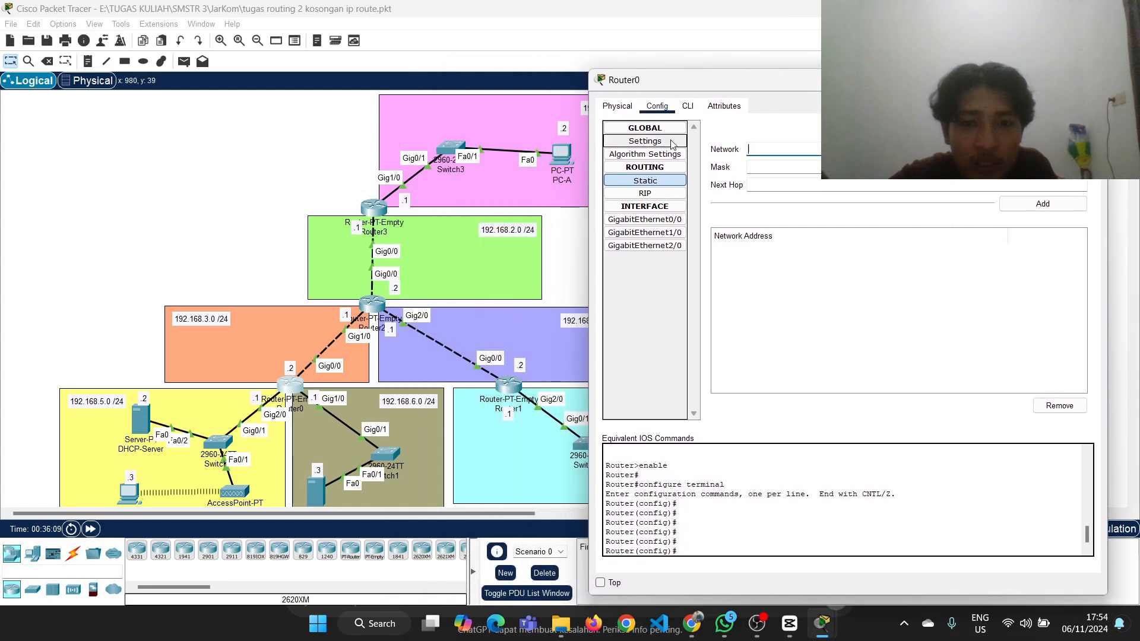
drag(654, 90, 745, 90)
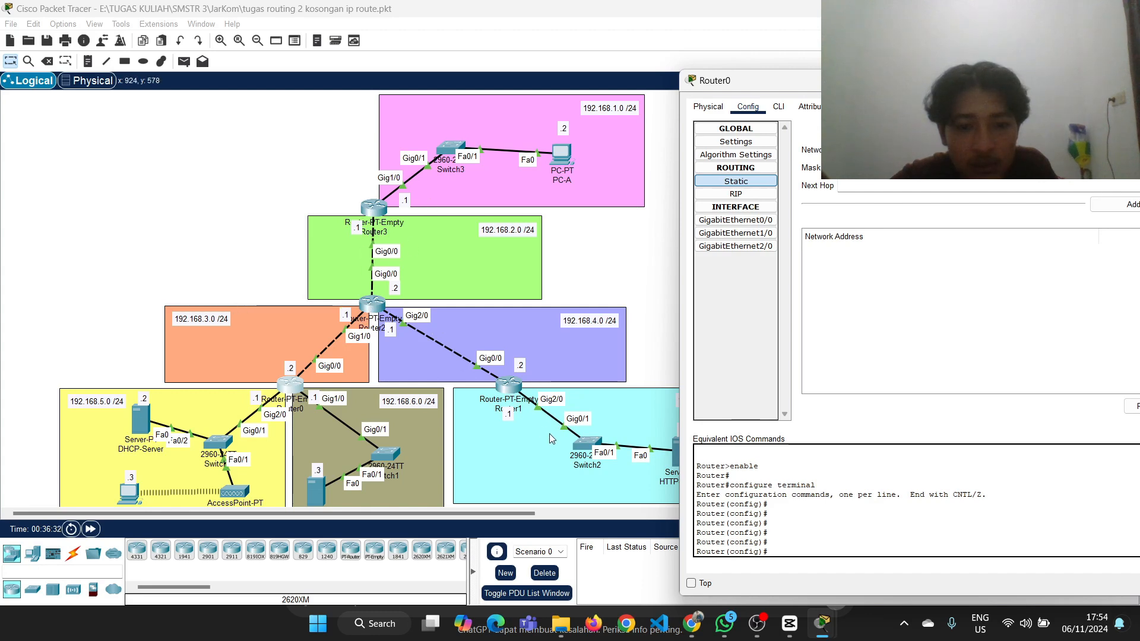
Switch Router0 to its command line interface and enter the conf t command
click(786, 112)
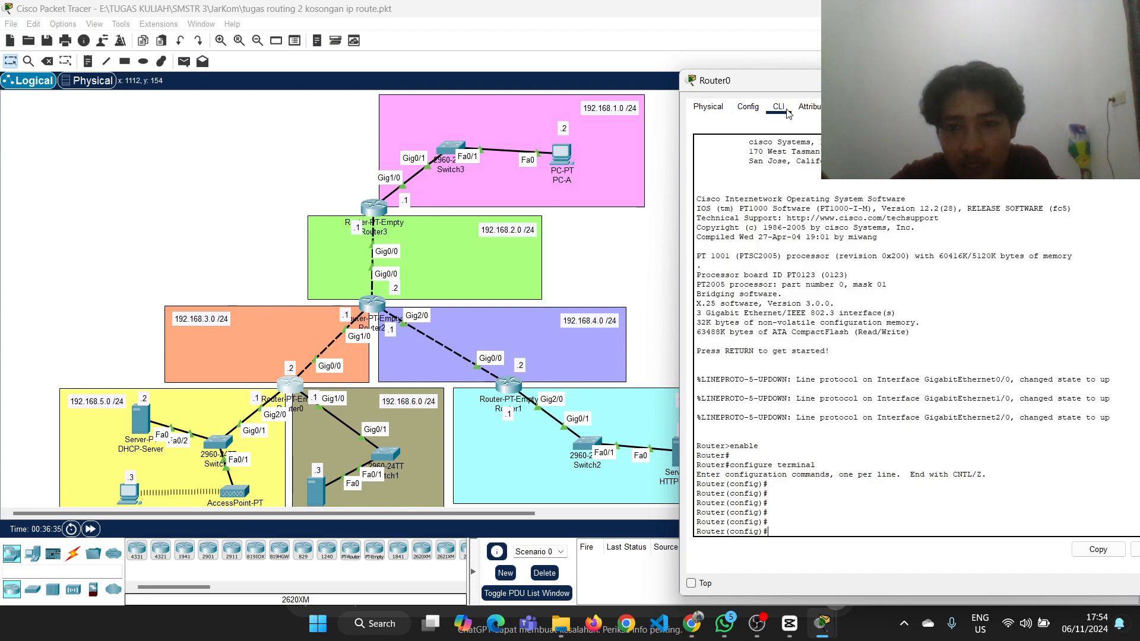
drag(824, 80, 623, 30)
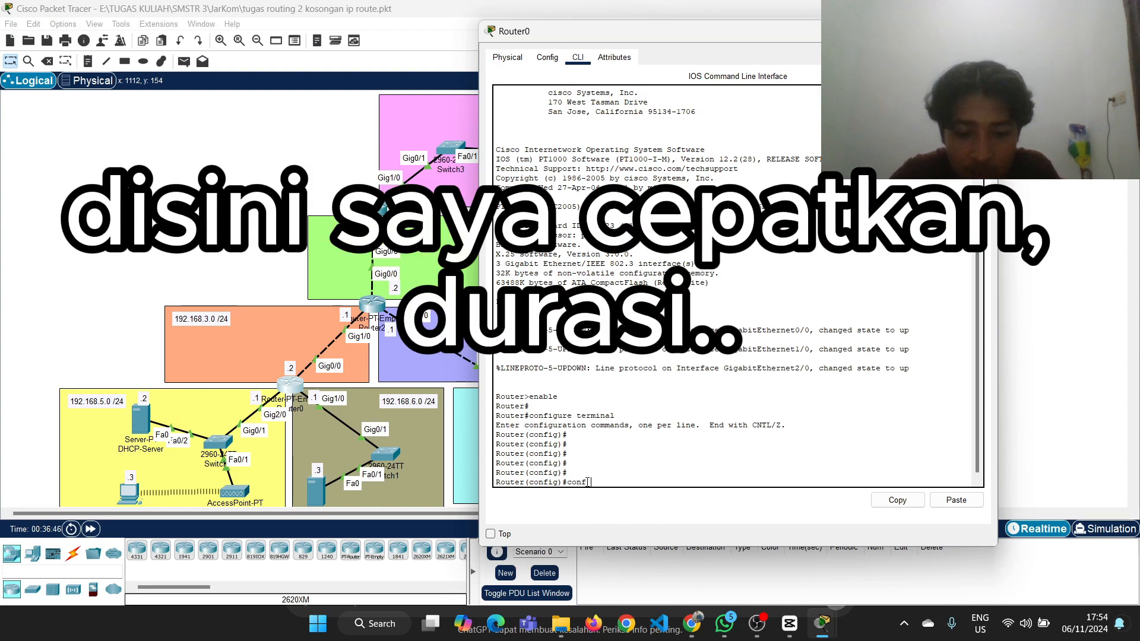
text(nf t)
key(Return)
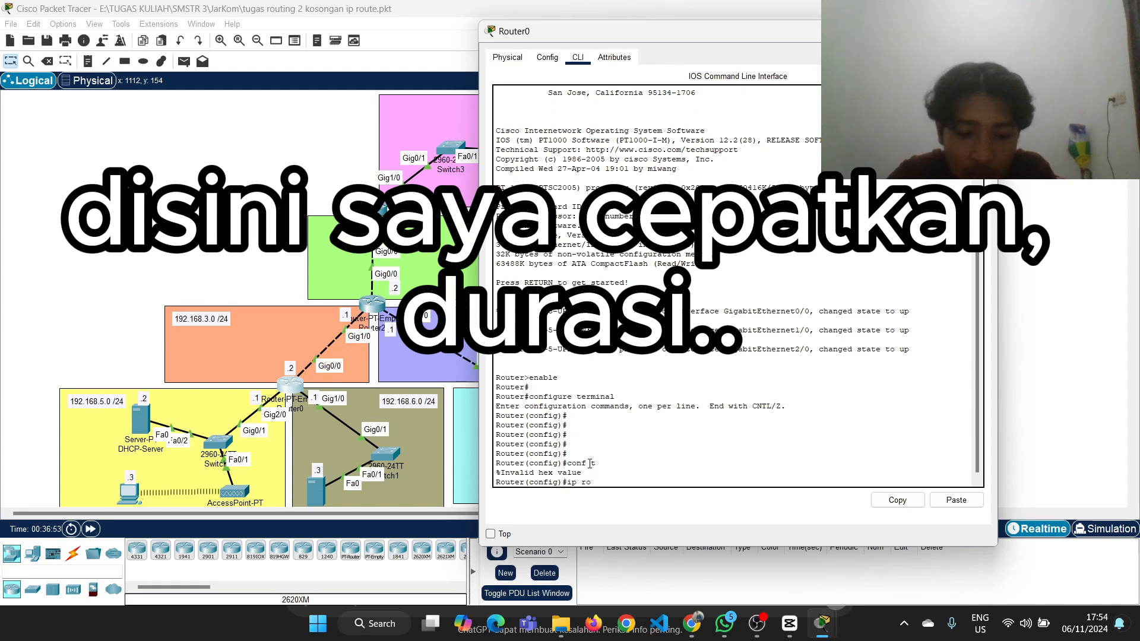
Add a static route on Router0 with ip route 192.168.1.0 255.255.255.0 192.168.3.1, checking the next hop on the topology
drag(805, 32, 916, 23)
text(ip route)
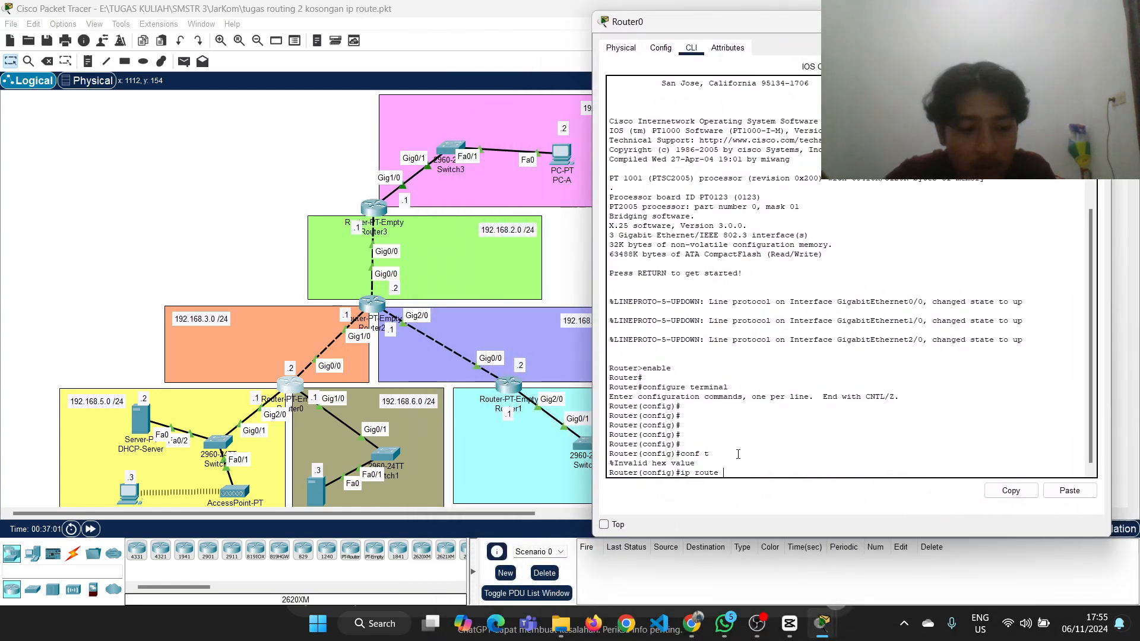
text( 192)
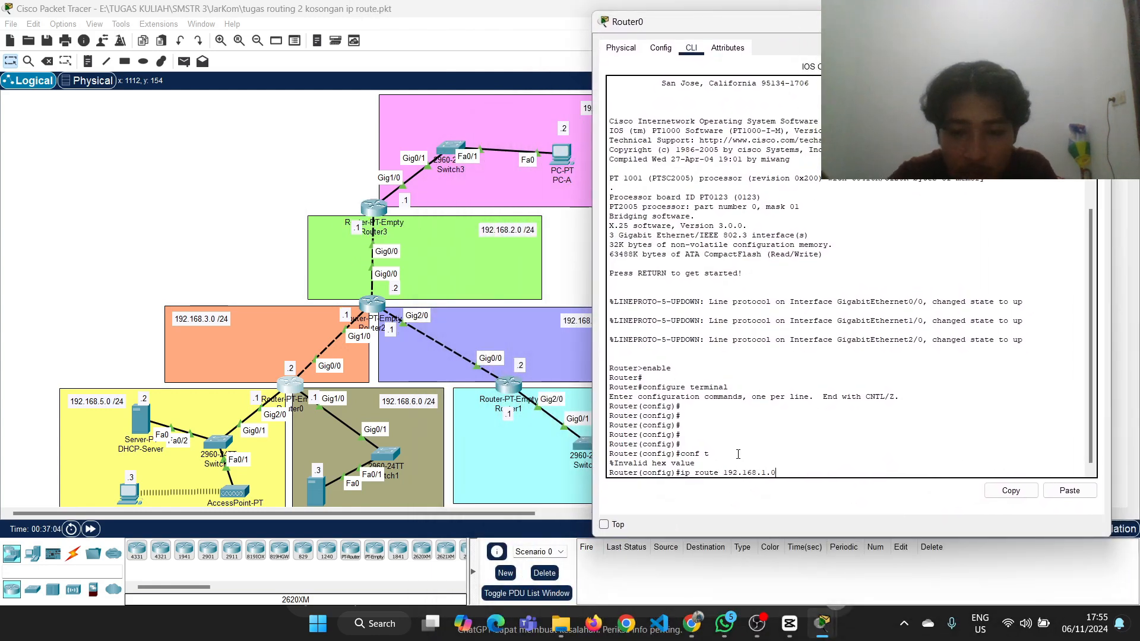
text(.168.1.0)
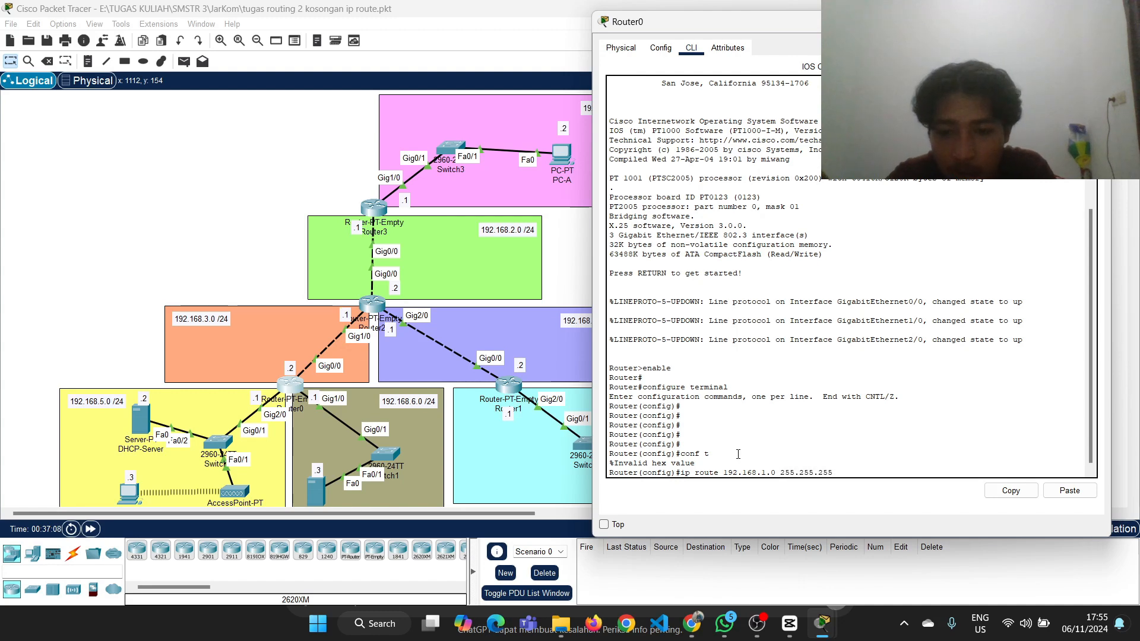
click(270, 239)
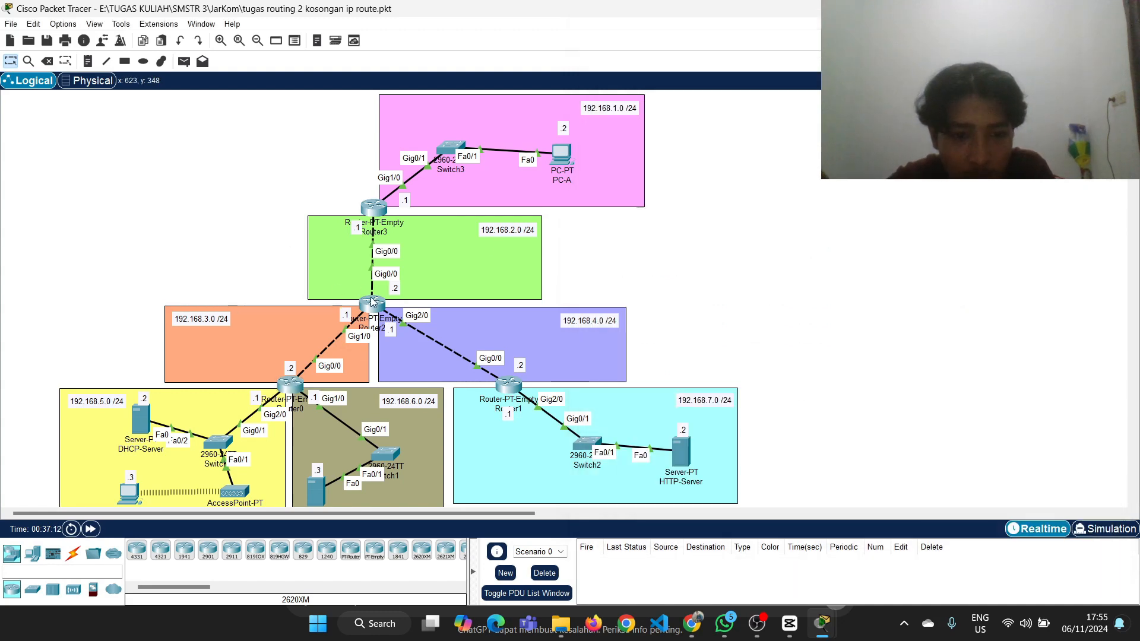
mouse_move(371, 302)
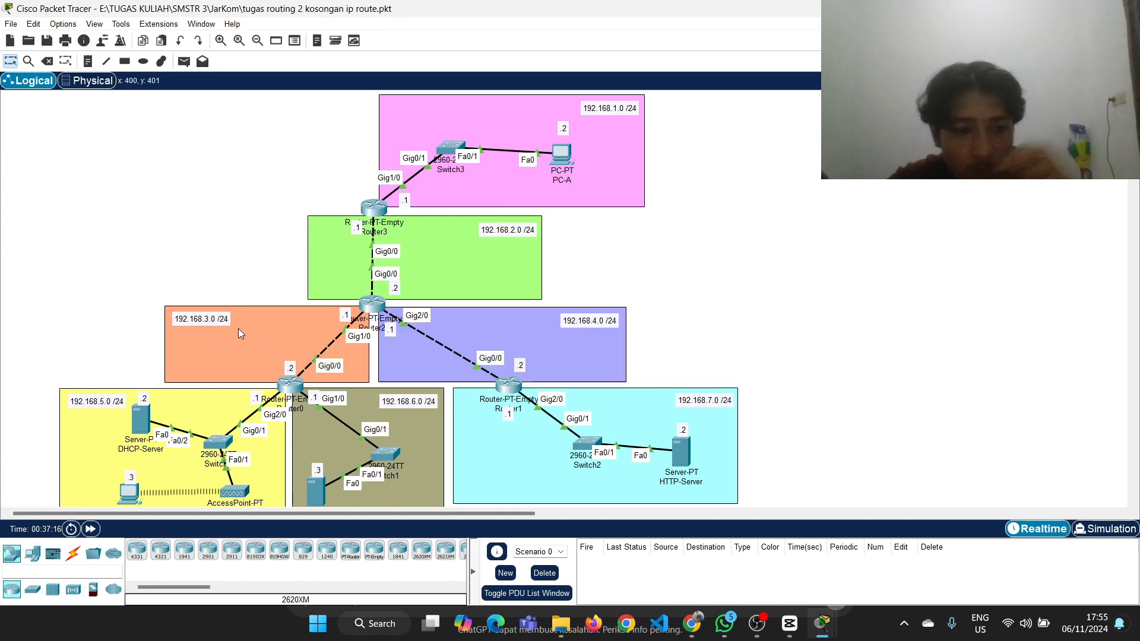
click(291, 383)
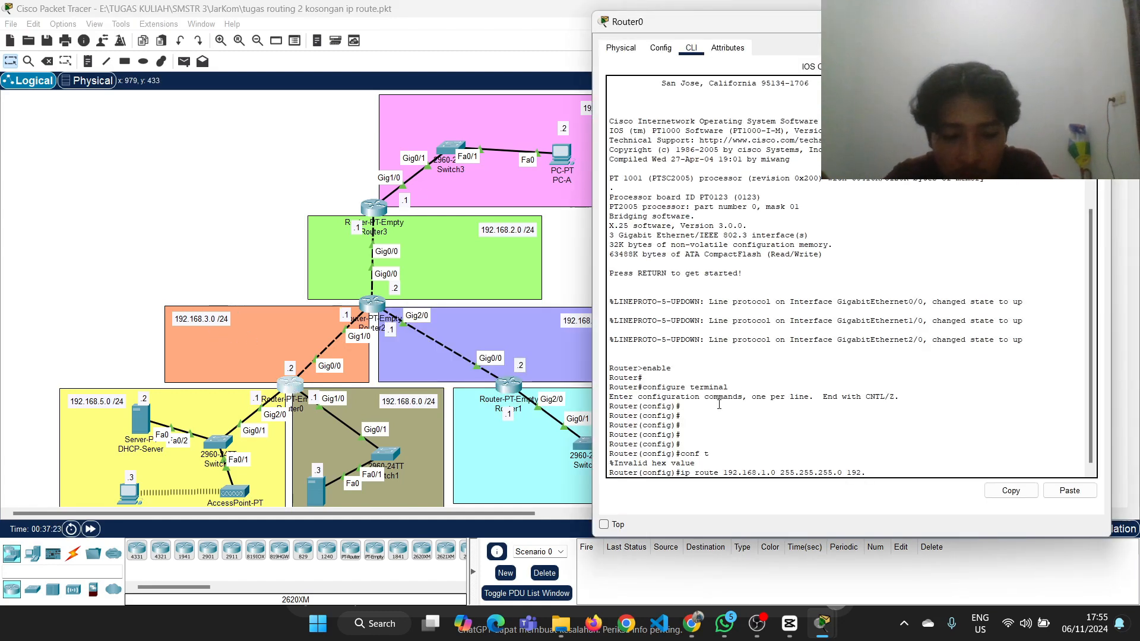
text(168.2)
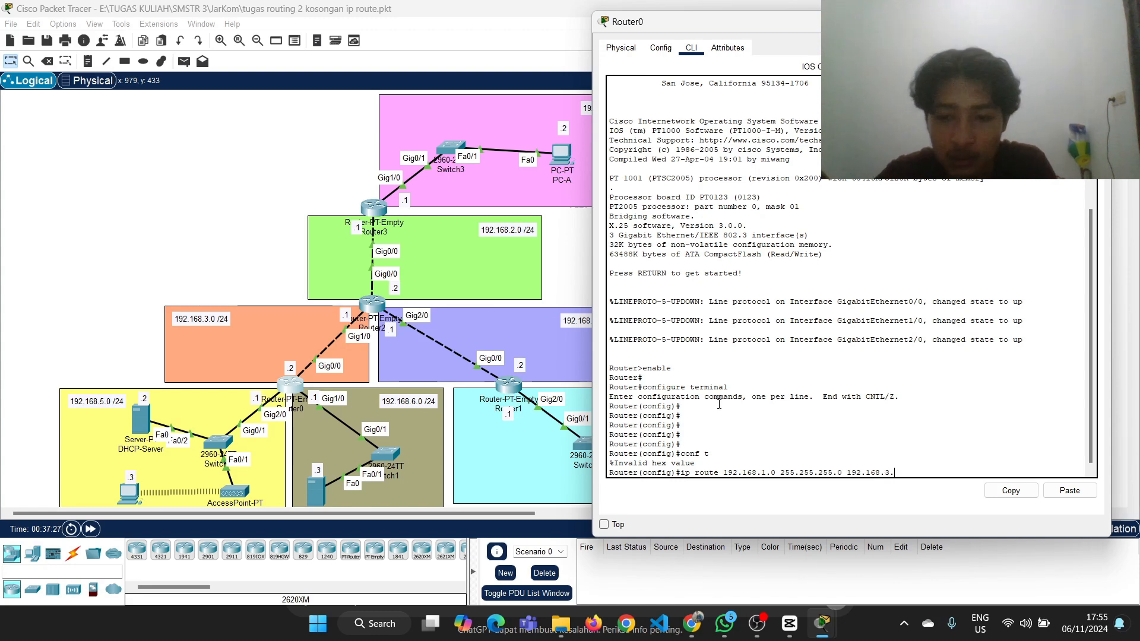
key(Return)
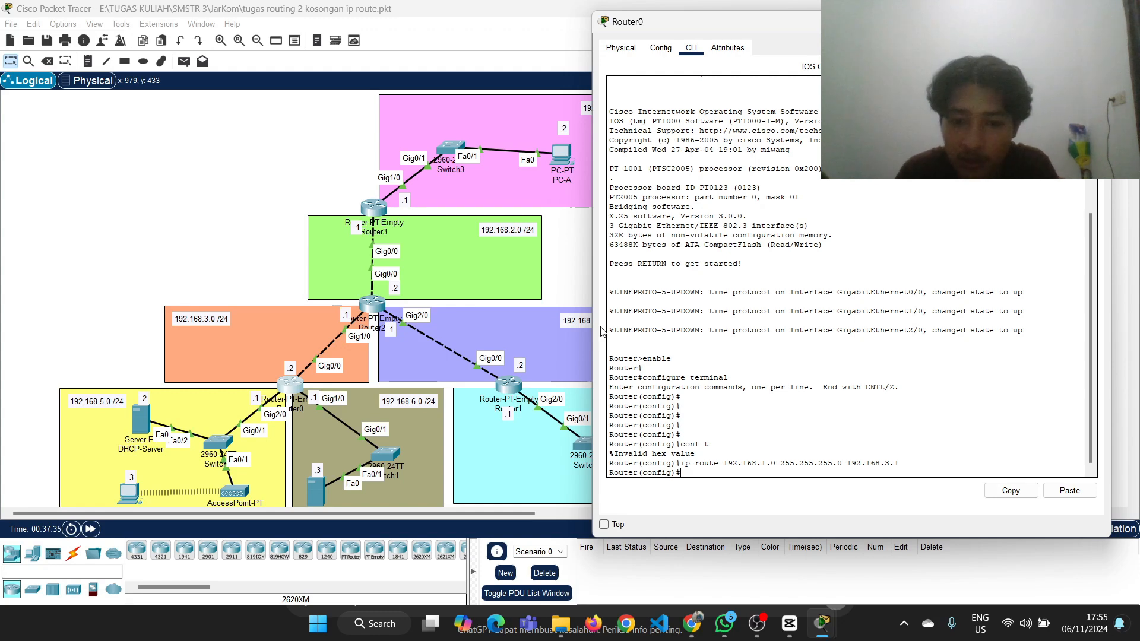
Reuse the previous command on Router0 to add the route ip route 192.168.2.0 255.255.255.0 192.168.3.1
key(Up)
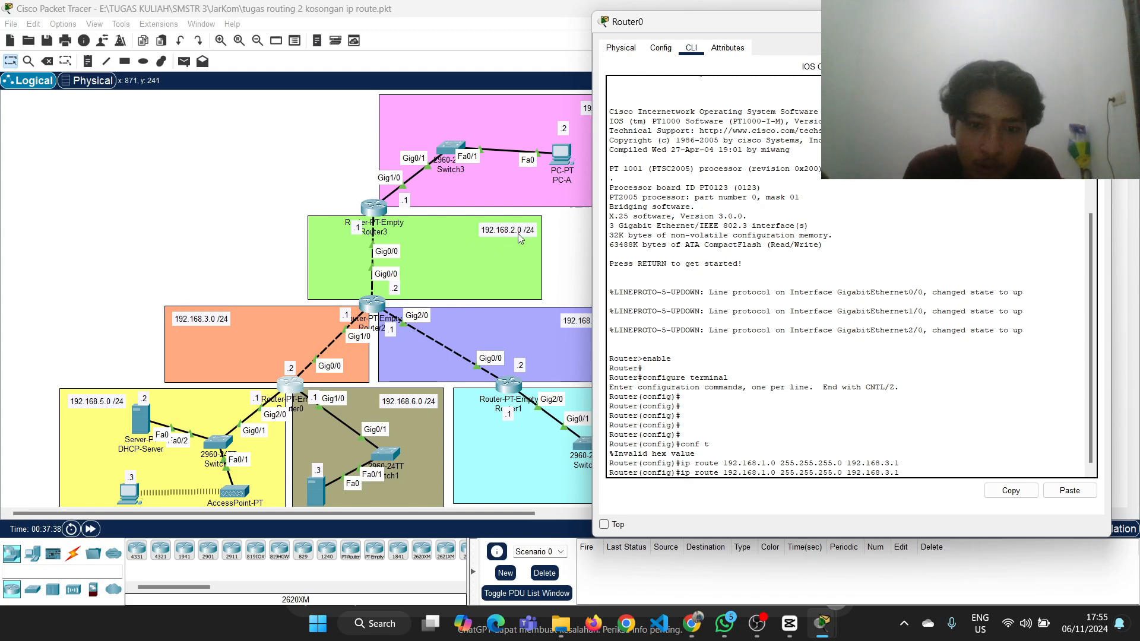
key(Left)
key(Left)
key(Left)
key(Left)
key(Left)
key(Left)
key(Left)
key(Left)
key(Left)
key(Left)
key(Left)
key(Left)
key(Left)
key(Left)
key(Left)
key(Left)
key(Left)
key(Left)
key(Left)
key(Left)
key(BackSpace)
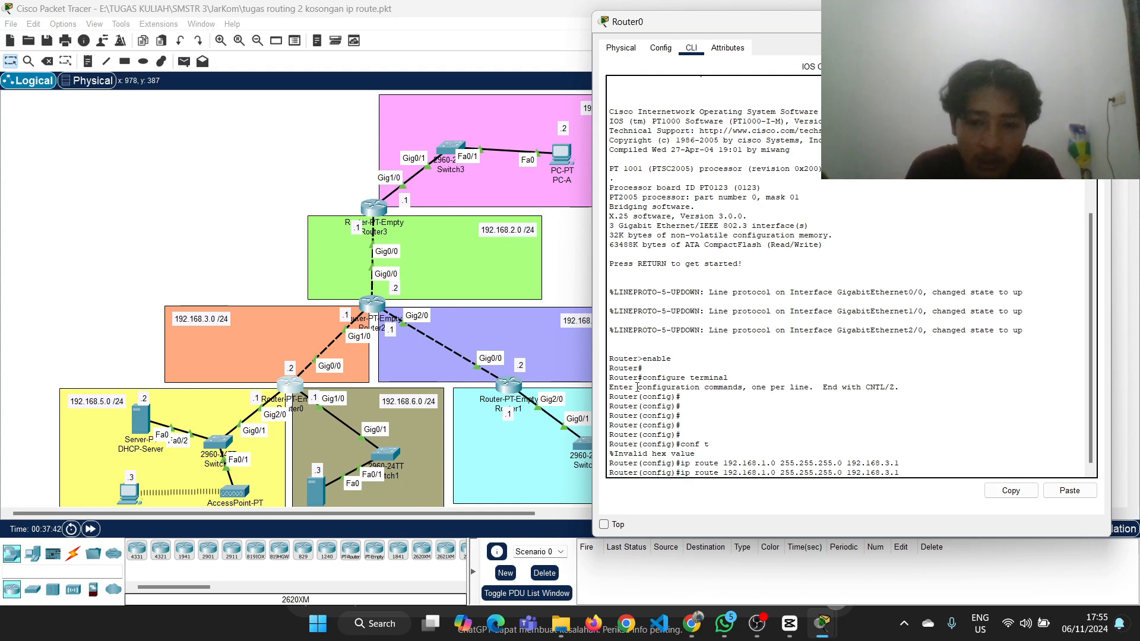
text(2)
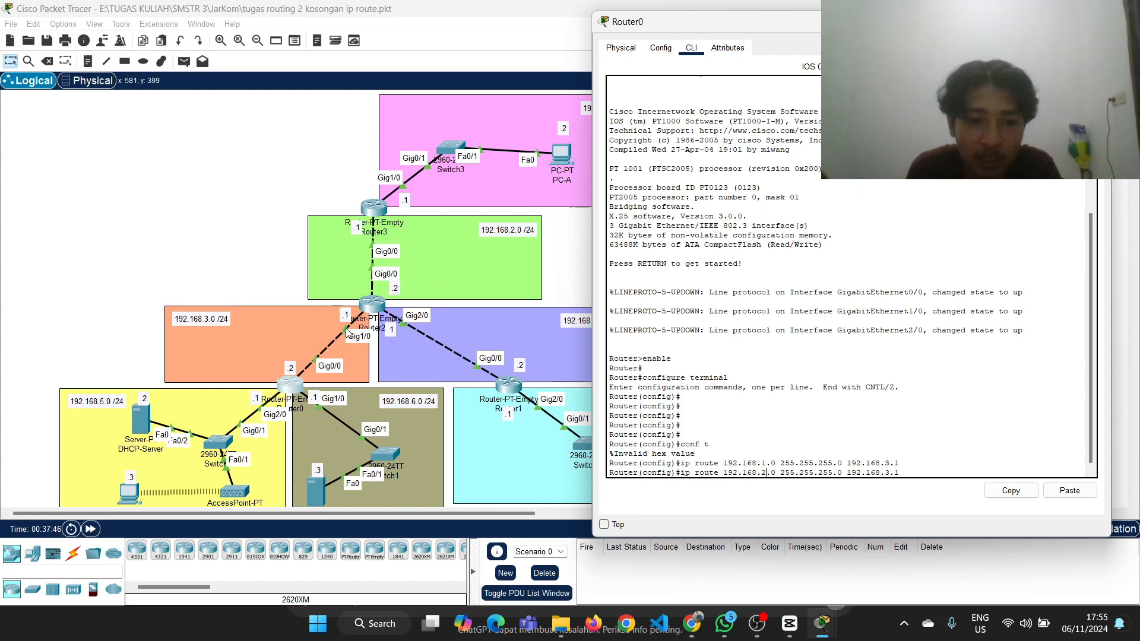
key(Return)
Add the route ip route 192.168.4.0 255.255.255.0 192.168.3.1 on Router0, keeping its window beside the topology
key(Up)
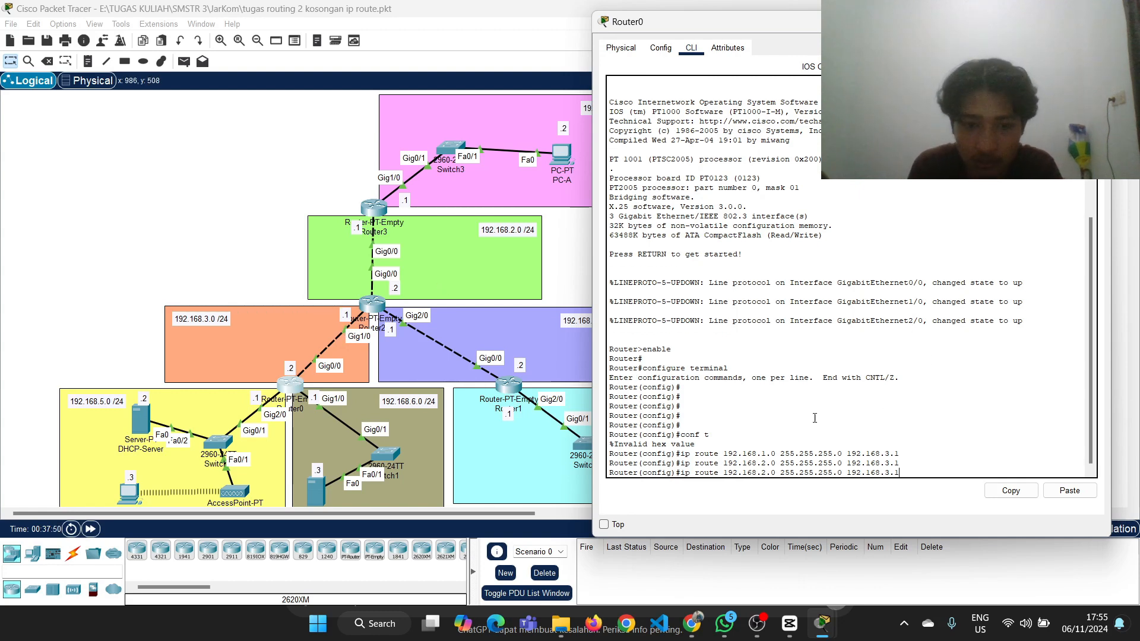
drag(763, 27, 813, 30)
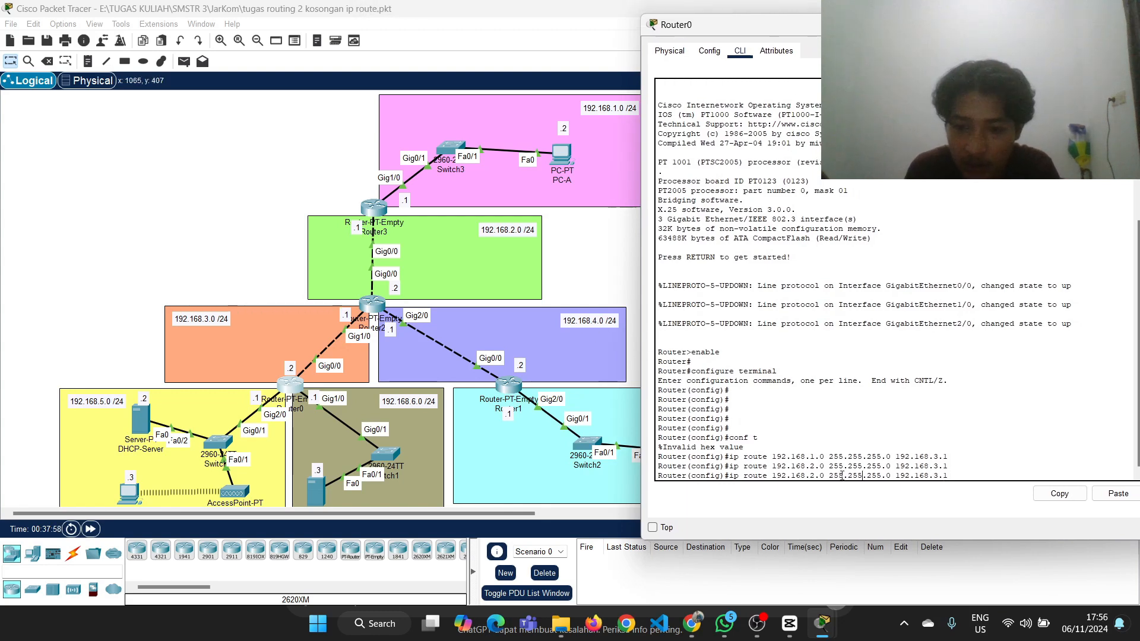
key(Return)
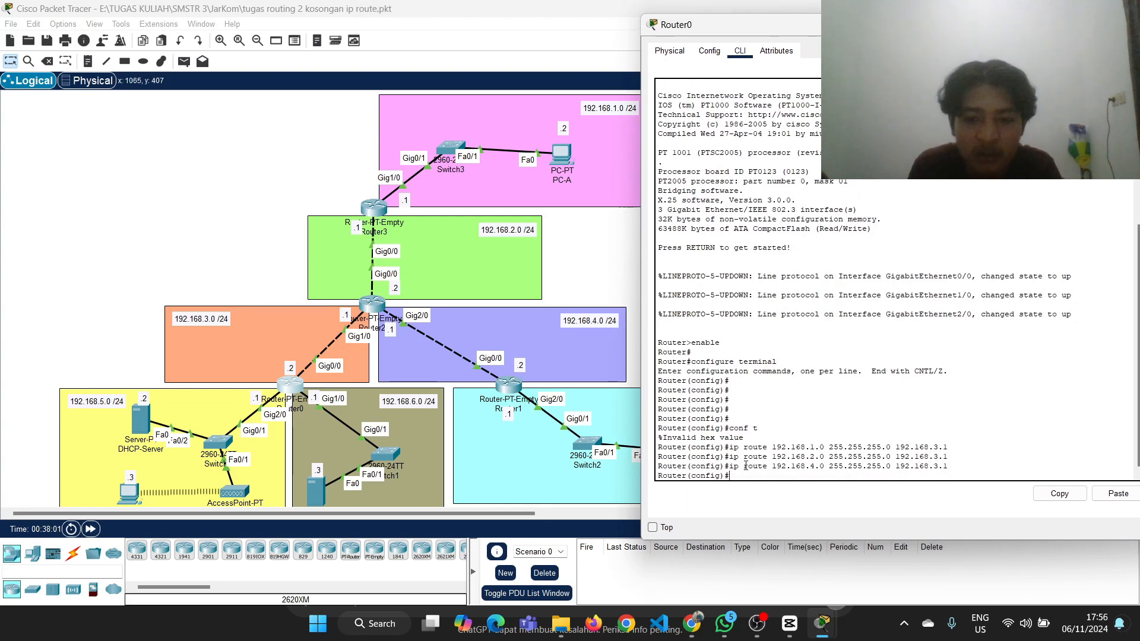
drag(771, 24, 792, 0)
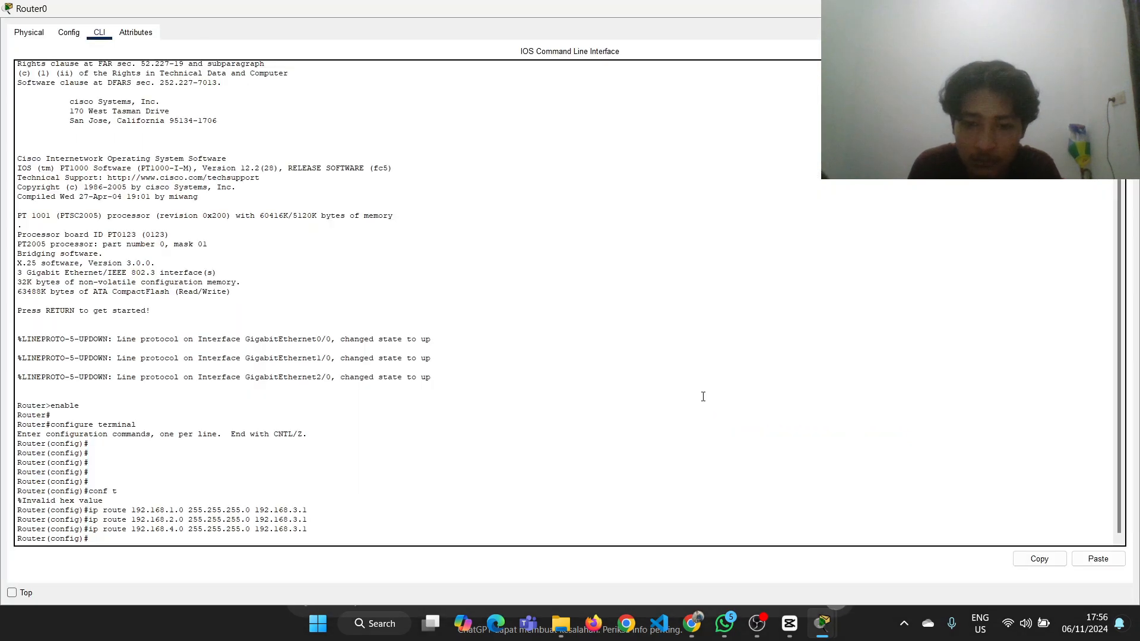
click(1099, 8)
scroll(737, 468, down, 3)
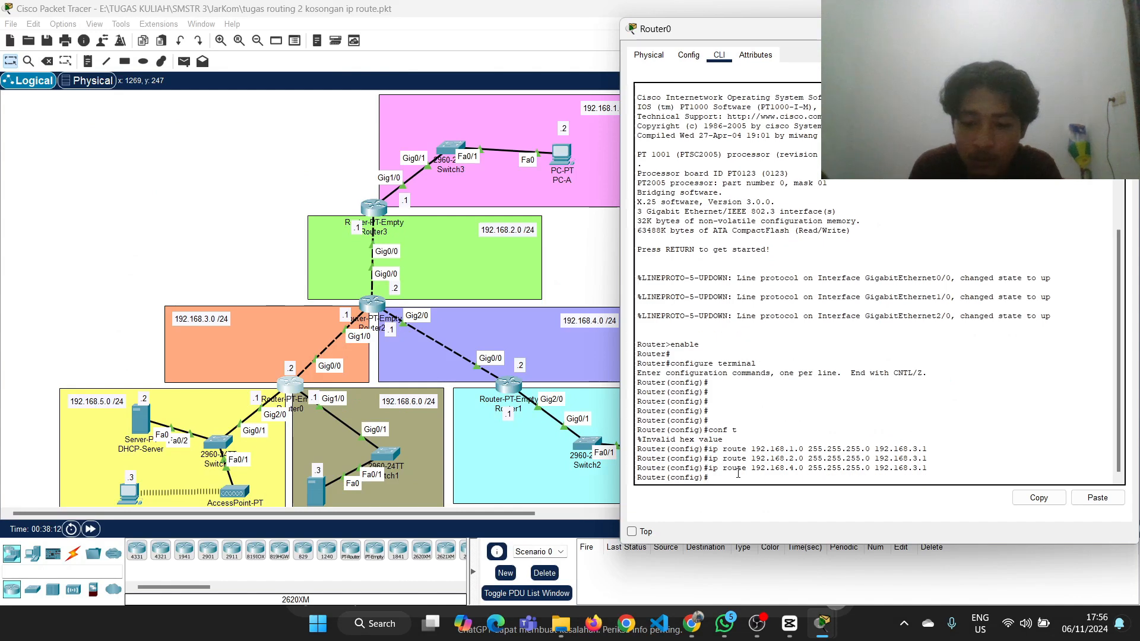
Edit the recalled command to add the route ip route 192.168.7.0 255.255.255.0 192.168.3.1 on Router0
key(Up)
key(Left)
key(Left)
key(Left)
key(Left)
key(BackSpace)
text(7)
key(Return)
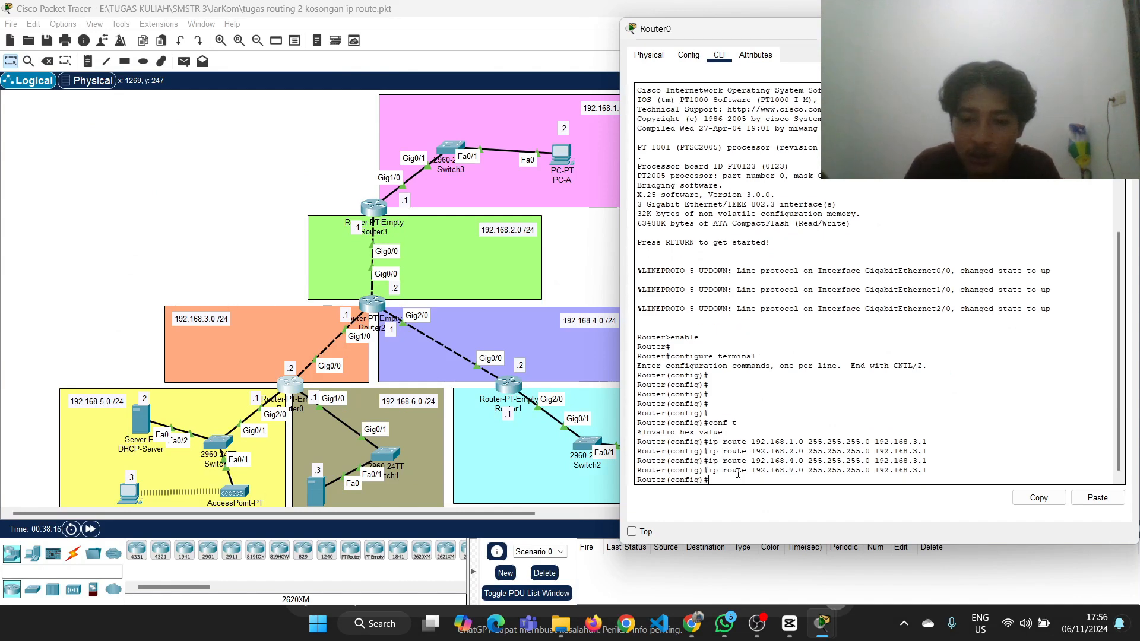
Leave configuration mode on Router0 with ex and display its routing table with show ip route
click(606, 283)
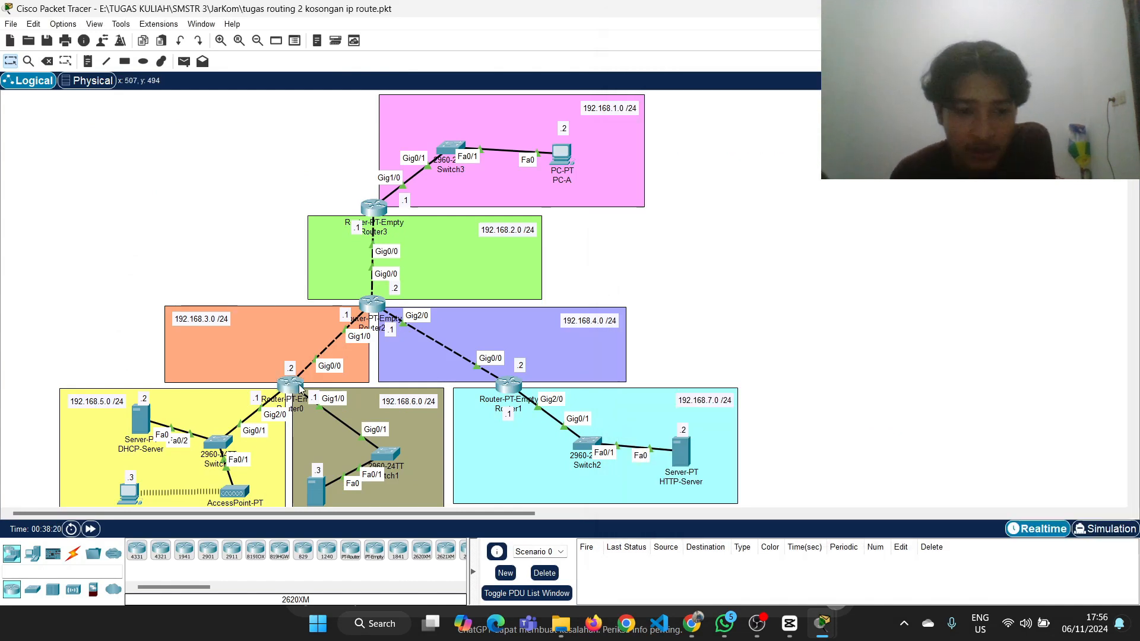
click(294, 383)
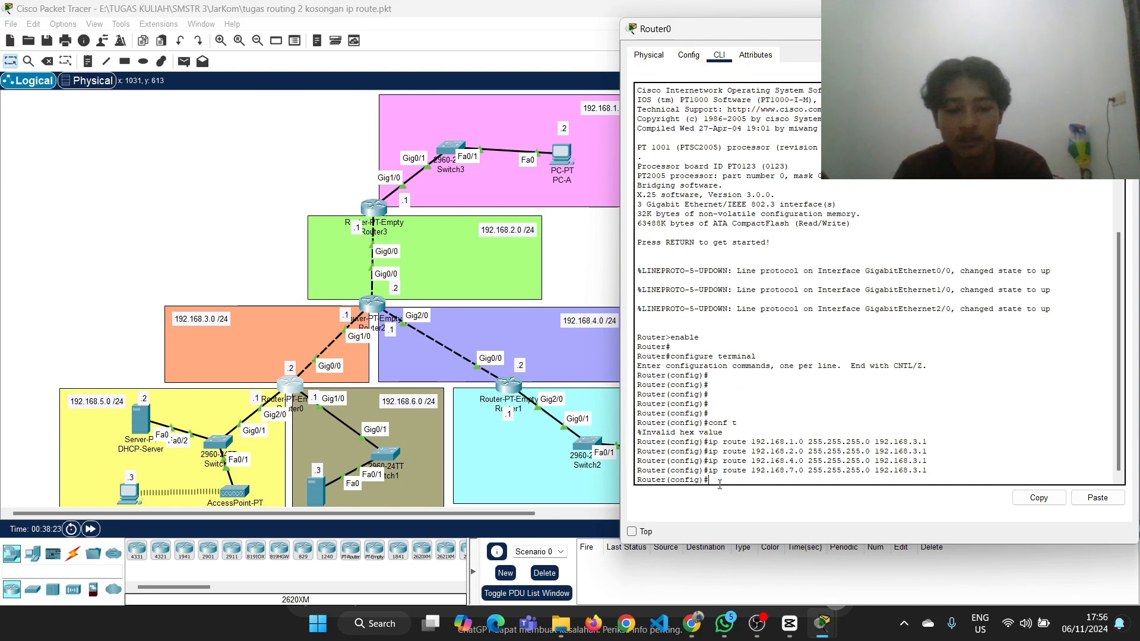
key(Return)
text(ex)
key(Return)
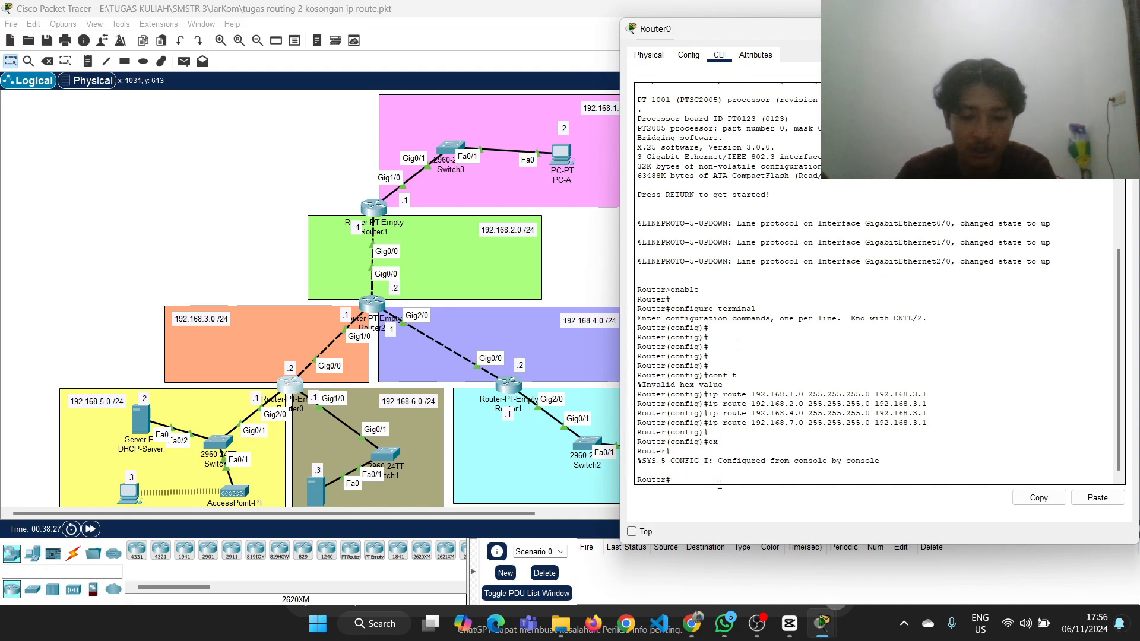
text(show ip route)
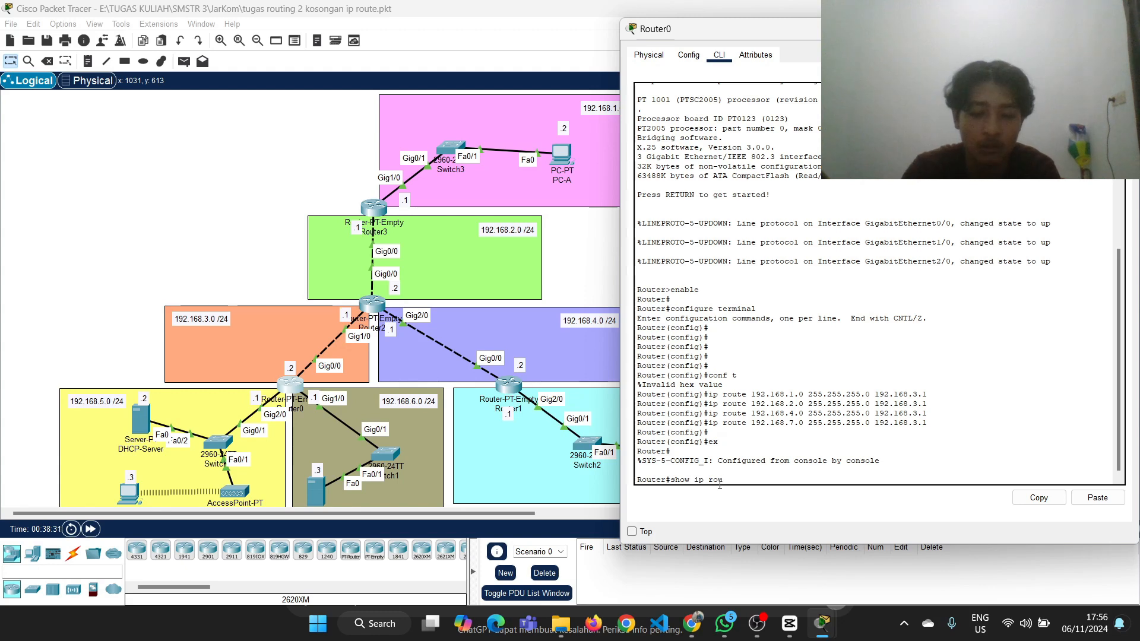
key(Return)
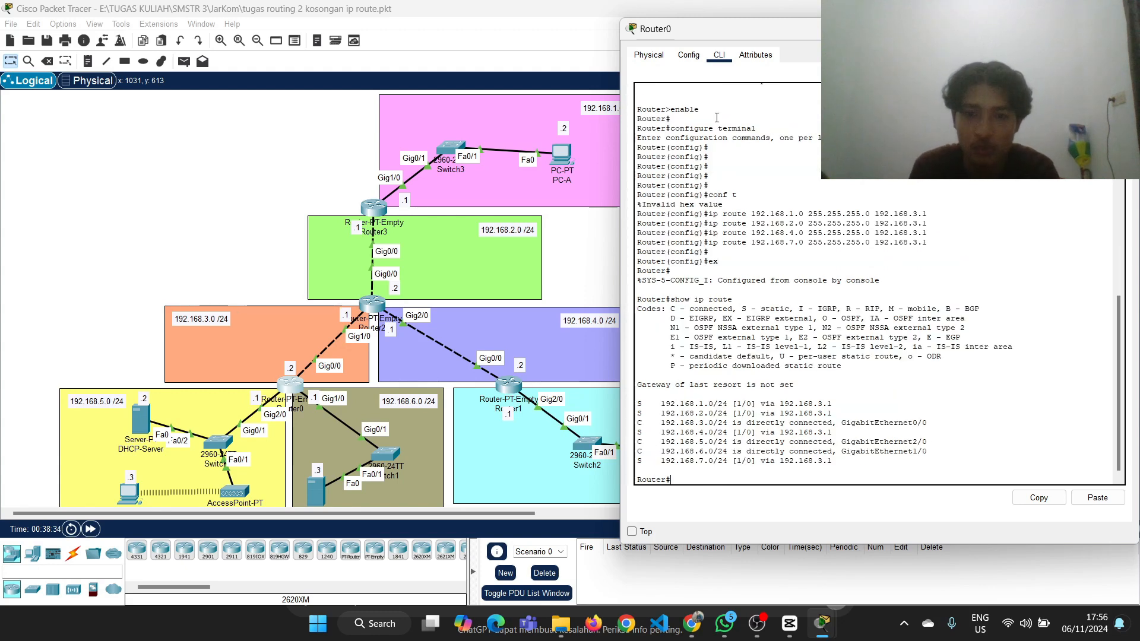
Check the list of static routes in Router0's configuration and close the device window
click(689, 55)
click(676, 129)
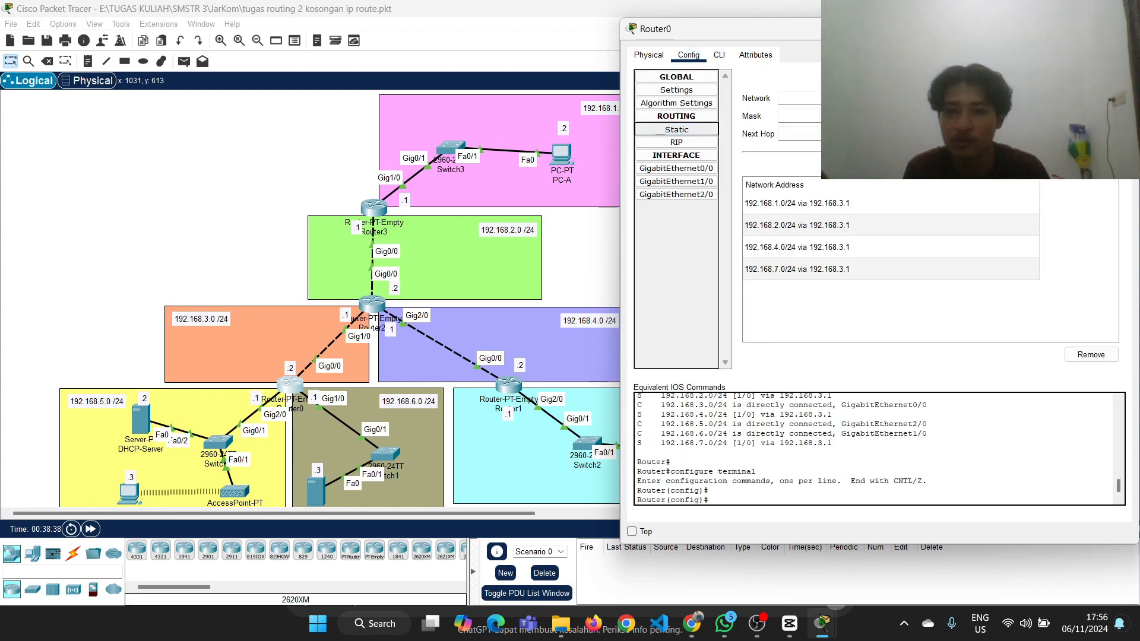
click(1122, 28)
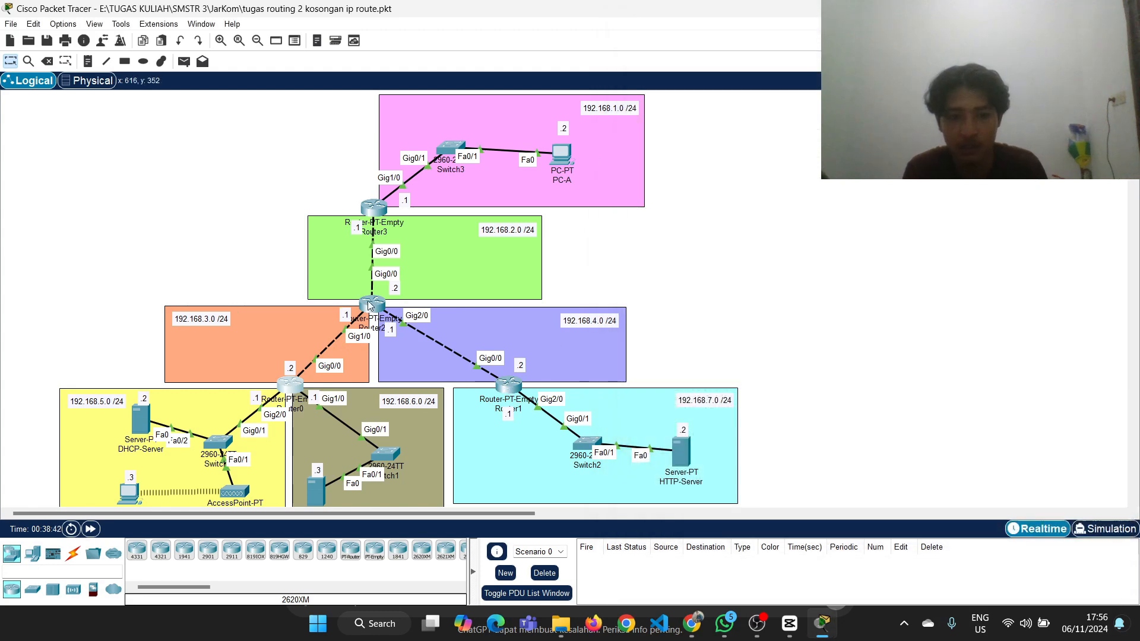
Open Router1's command line beside the topology and enter global configuration mode with ena and conf t
click(511, 386)
click(498, 115)
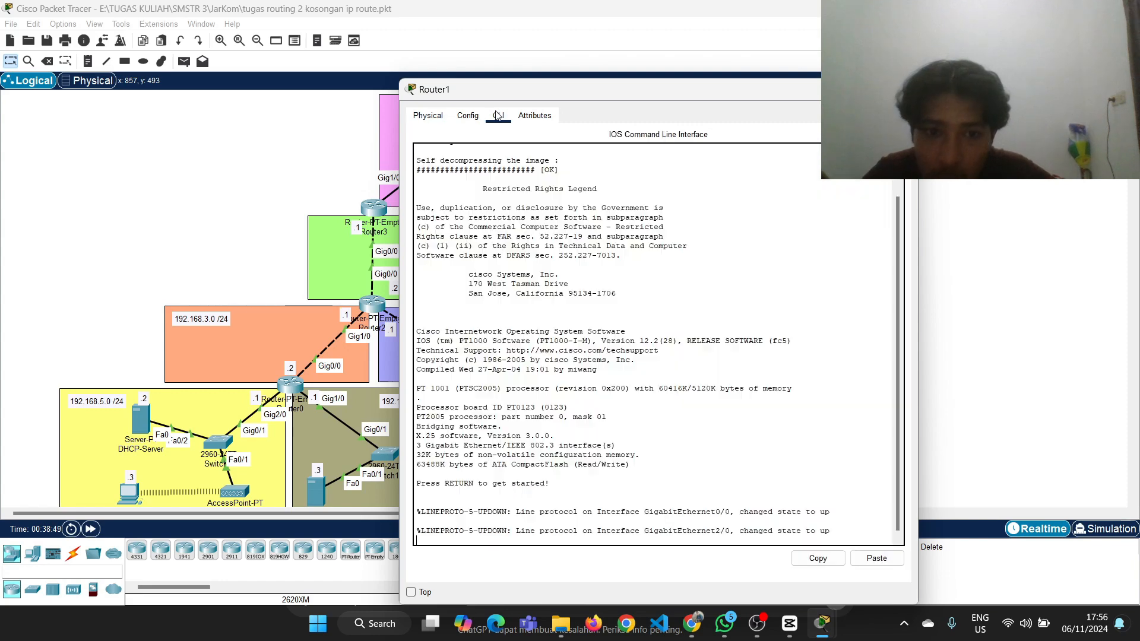
drag(527, 97, 747, 85)
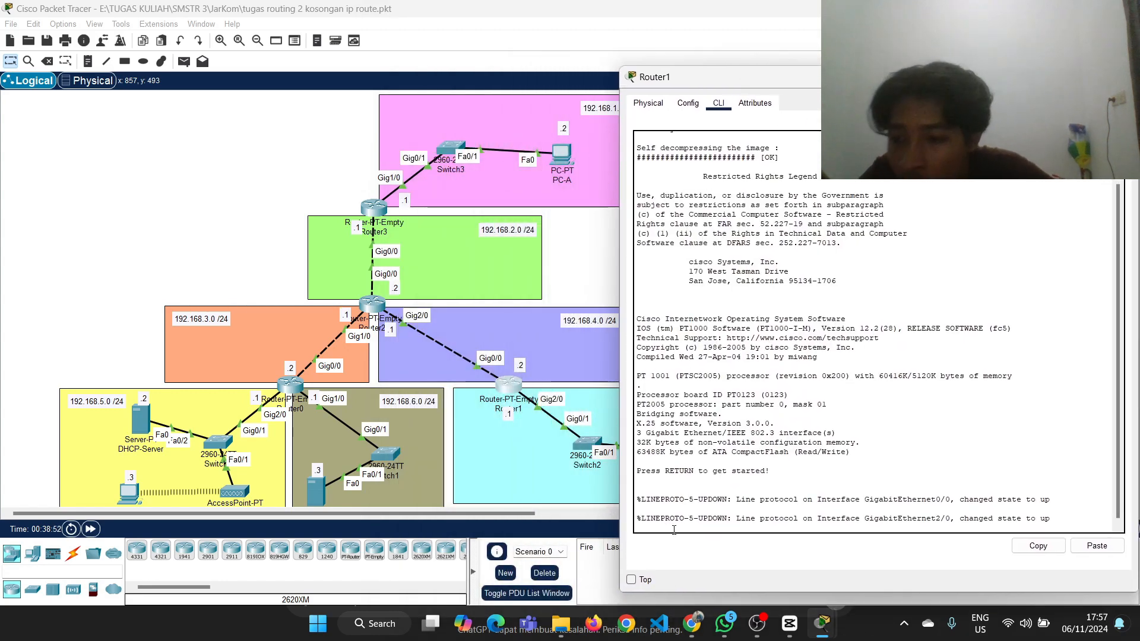
key(Return)
text(ena)
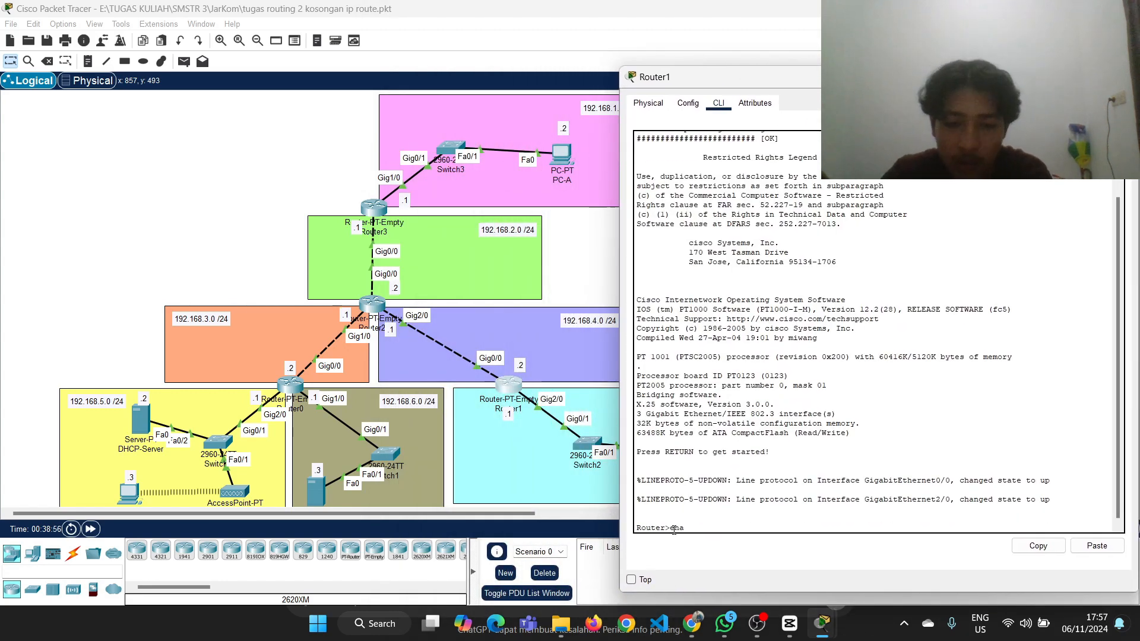
key(Return)
text(conf t)
key(Return)
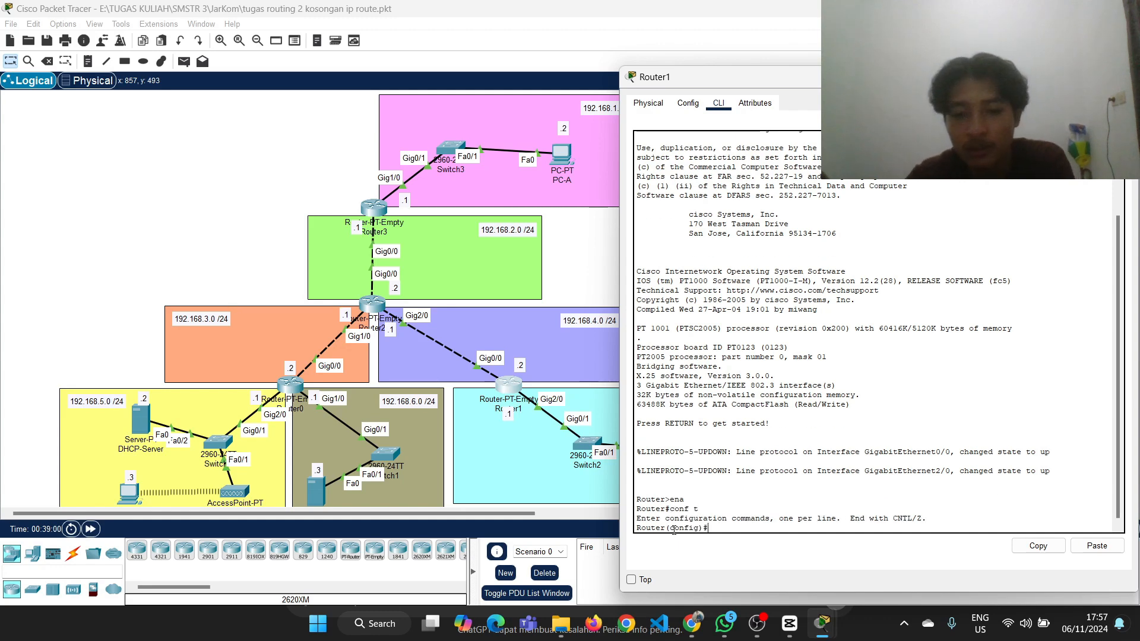
Add the route ip route 192.168.1.0 255.255.255.0 192.168.4.1 on Router1, checking the next hop against the topology
text(ip route)
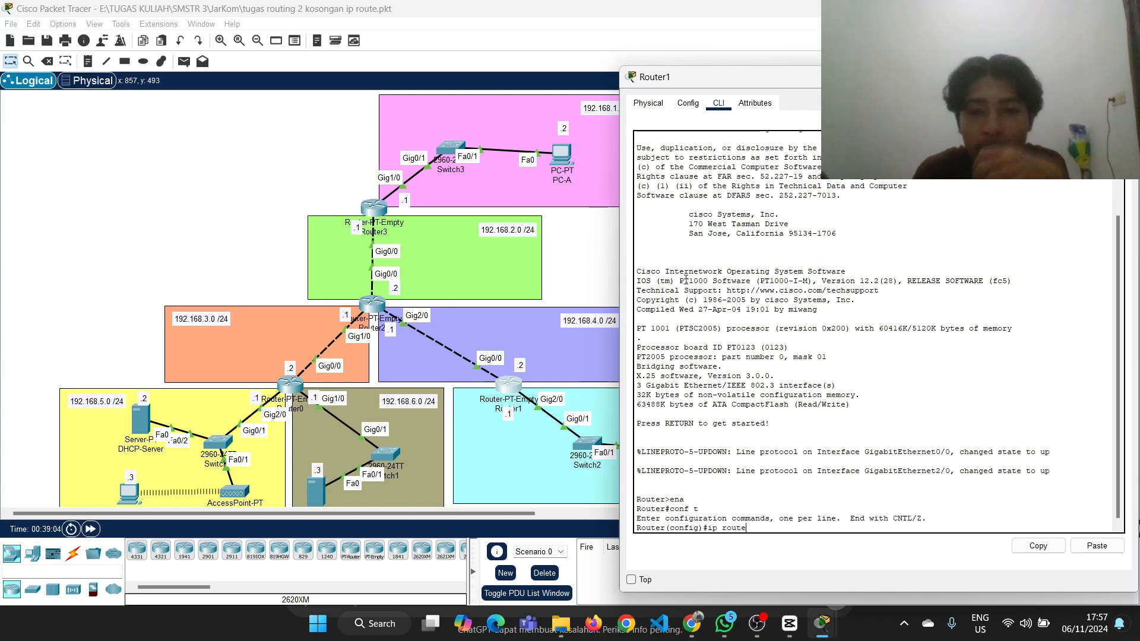
text( 192.168.)
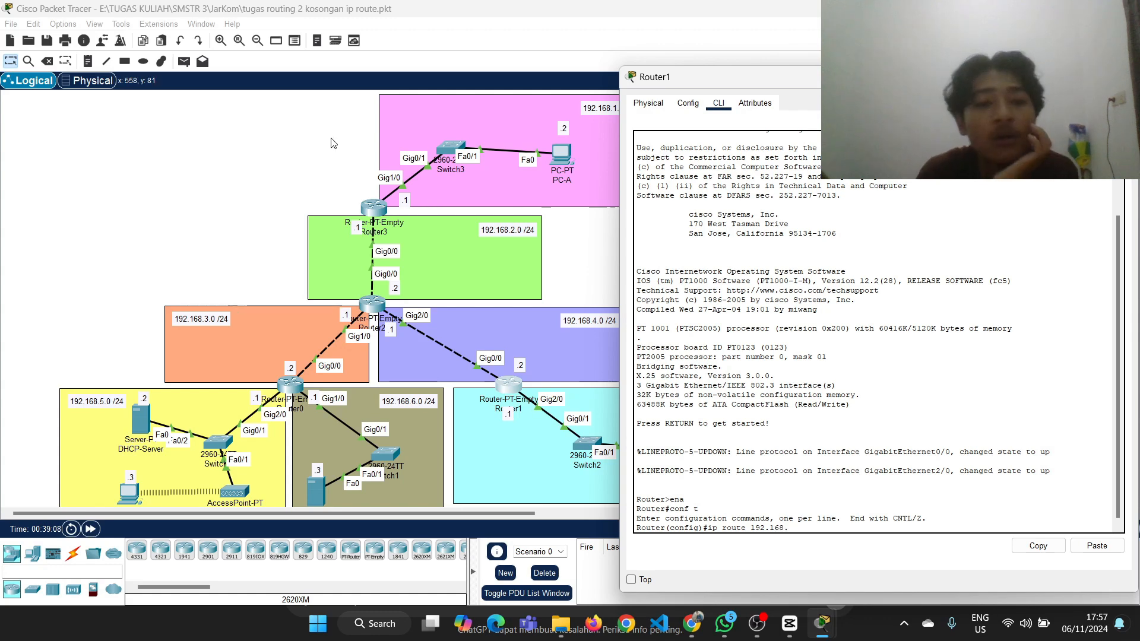
click(330, 219)
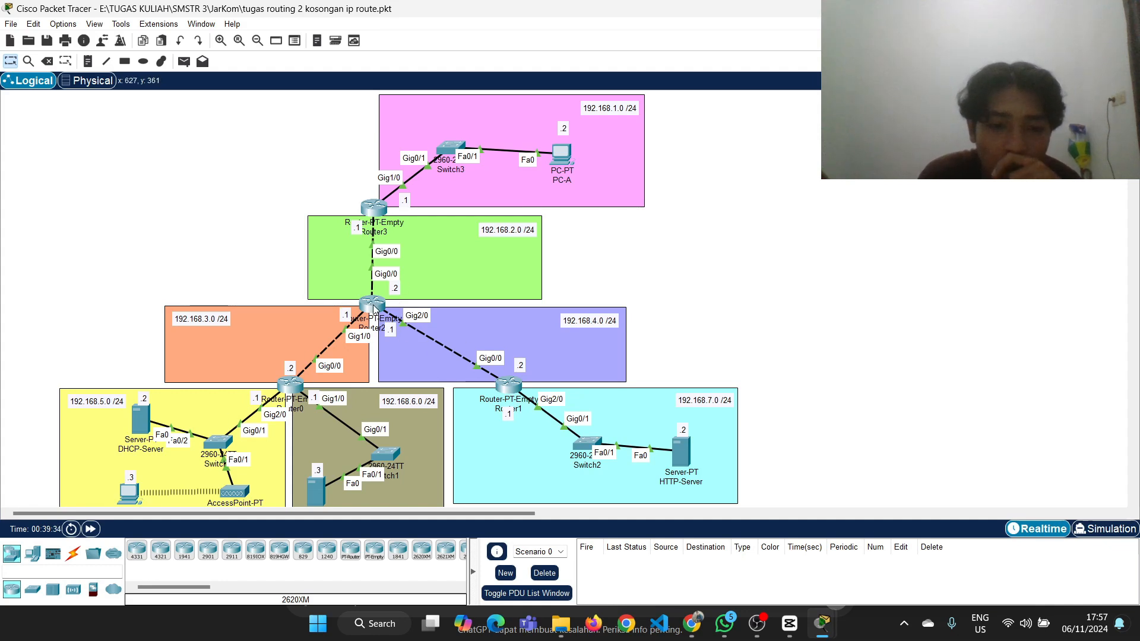
mouse_move(374, 306)
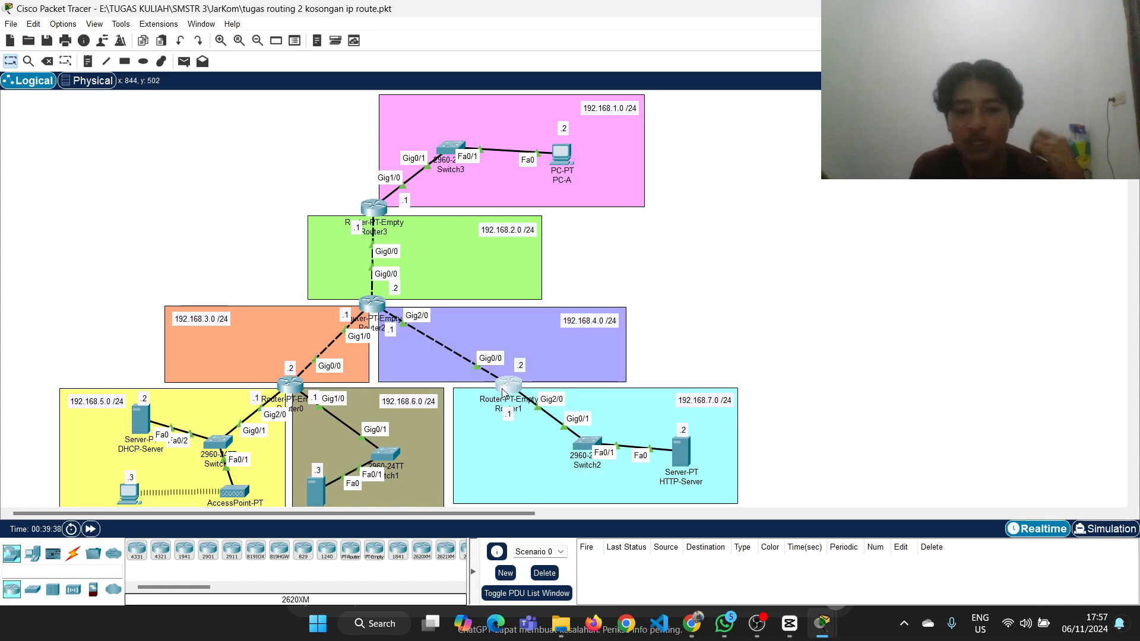
click(507, 386)
drag(926, 77, 881, 75)
text(.0)
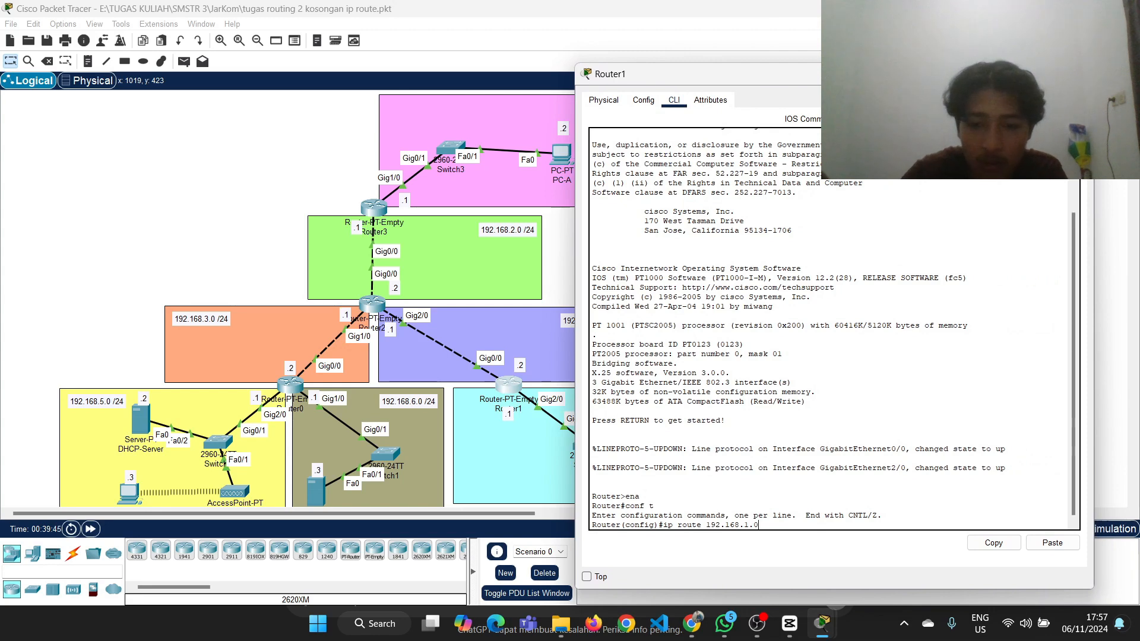
text( 255.255.255.0)
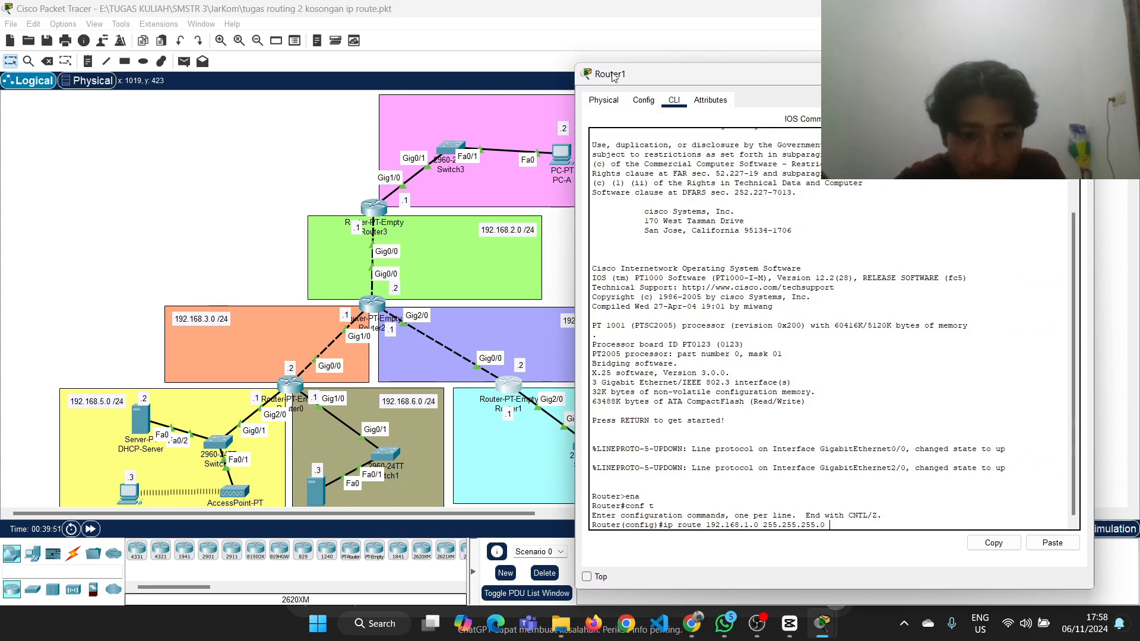
click(281, 250)
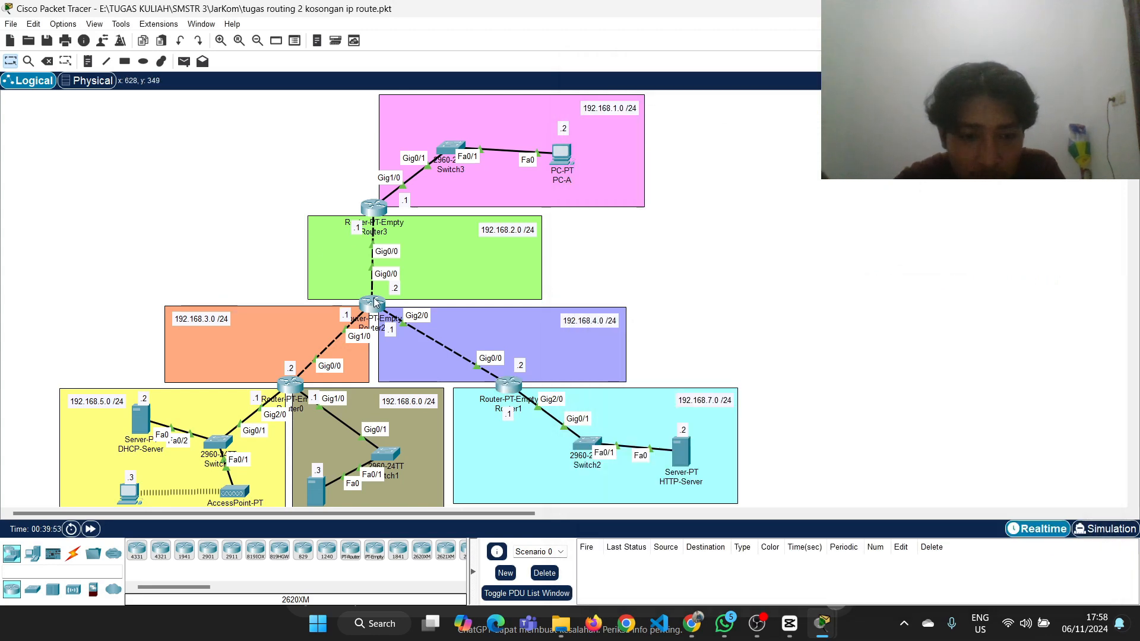
mouse_move(374, 298)
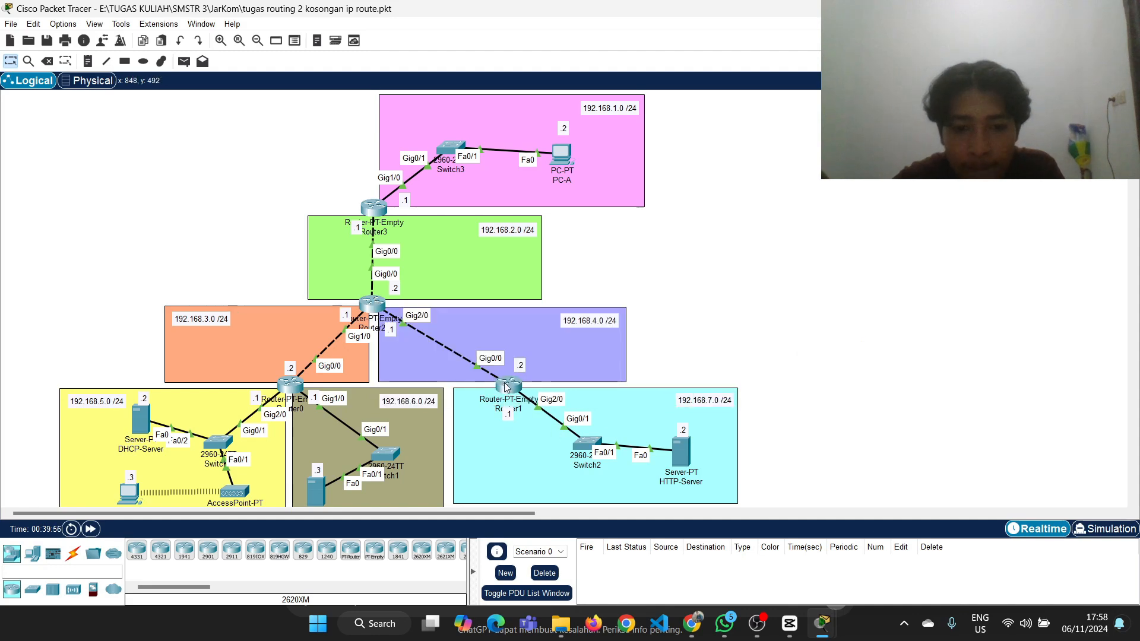
click(508, 385)
text(0 192.1)
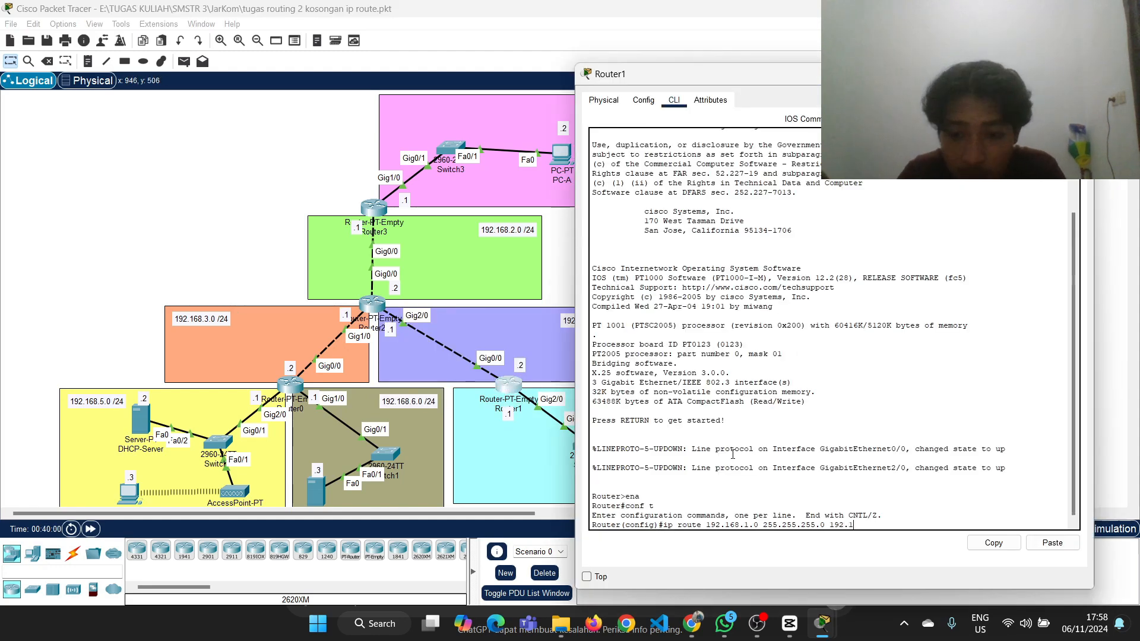
text(68.)
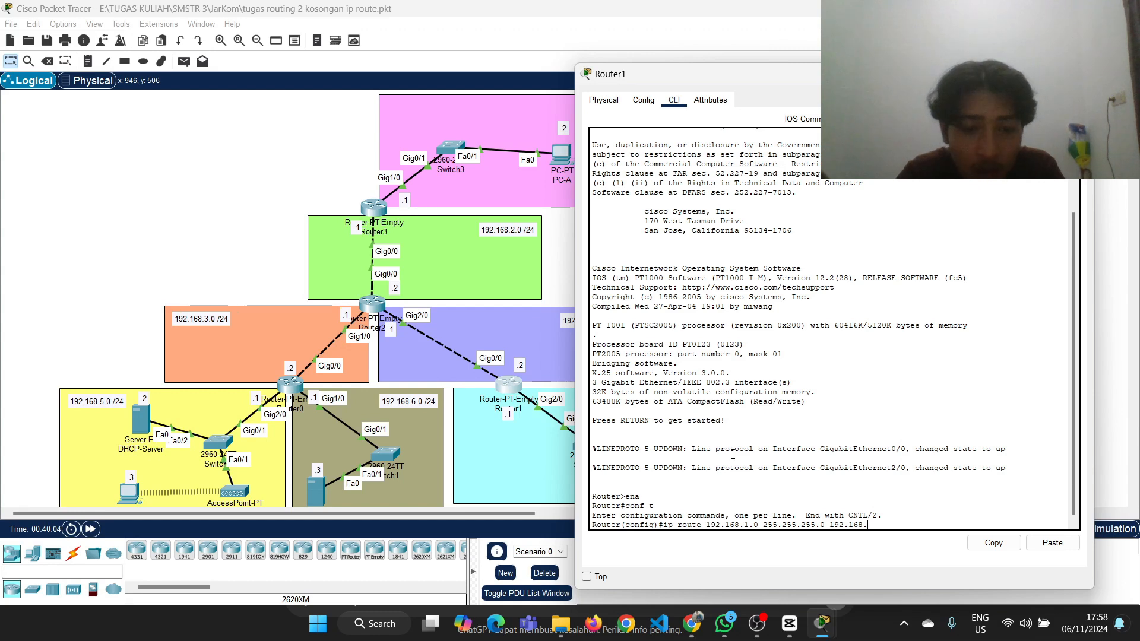
text(4.1)
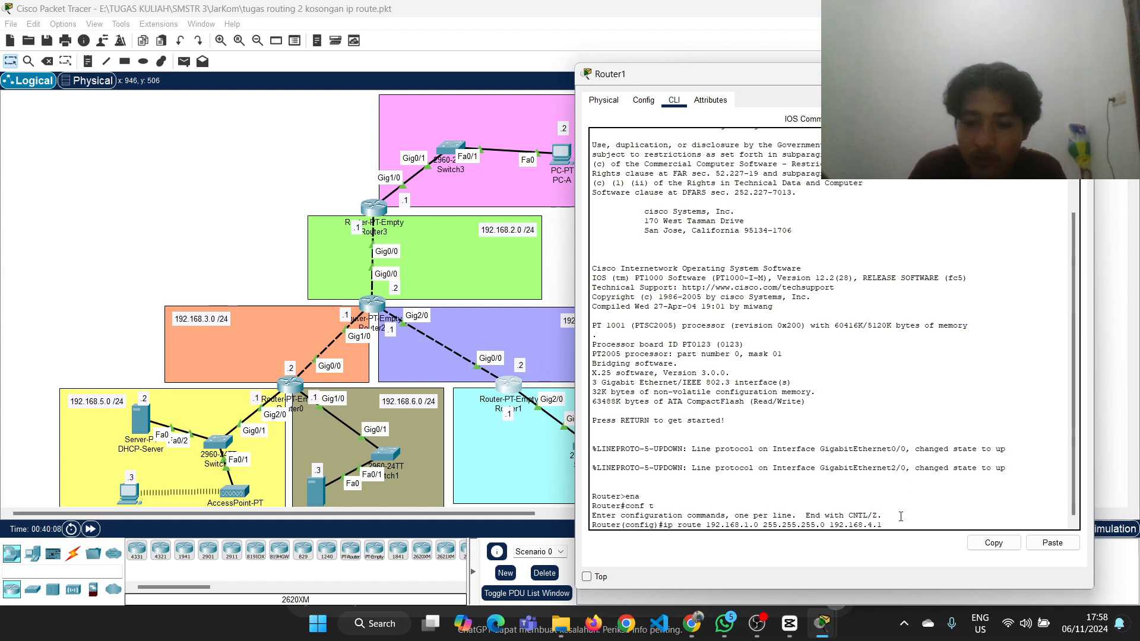
key(Return)
Edit the recalled command to add the route ip route 192.168.2.0 255.255.255.0 192.168.4.1 on Router1
key(Up)
key(Left)
key(Left)
key(Left)
key(Left)
key(Left)
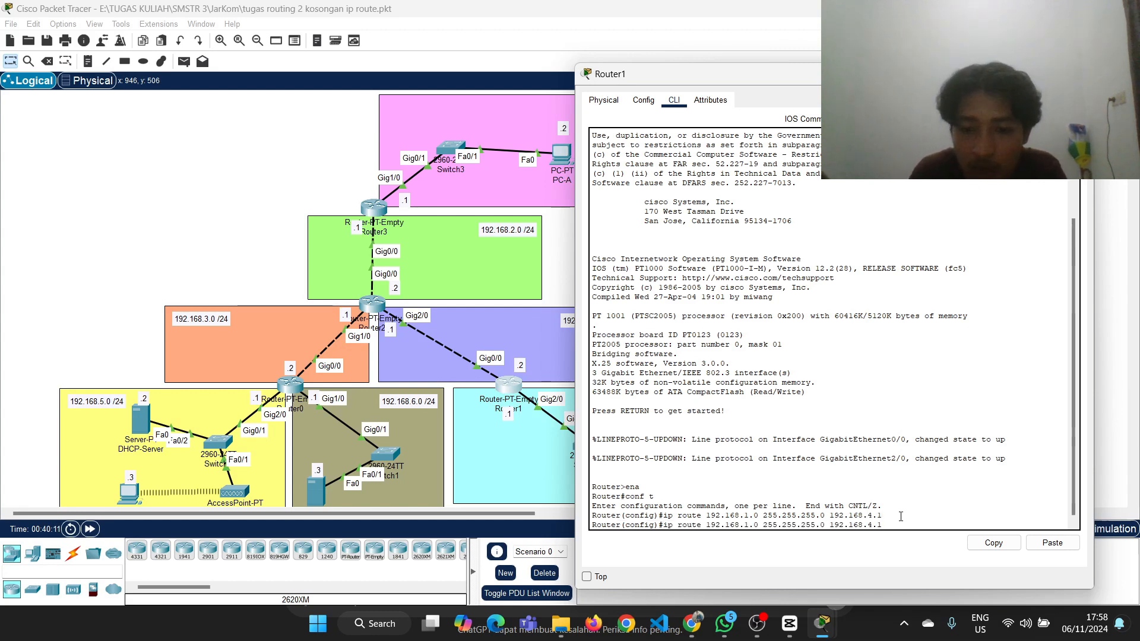
key(BackSpace)
text(2)
key(Return)
Edit the recalled command to add the route ip route 192.168.3.0 255.255.255.0 192.168.4.1 on Router1
key(Up)
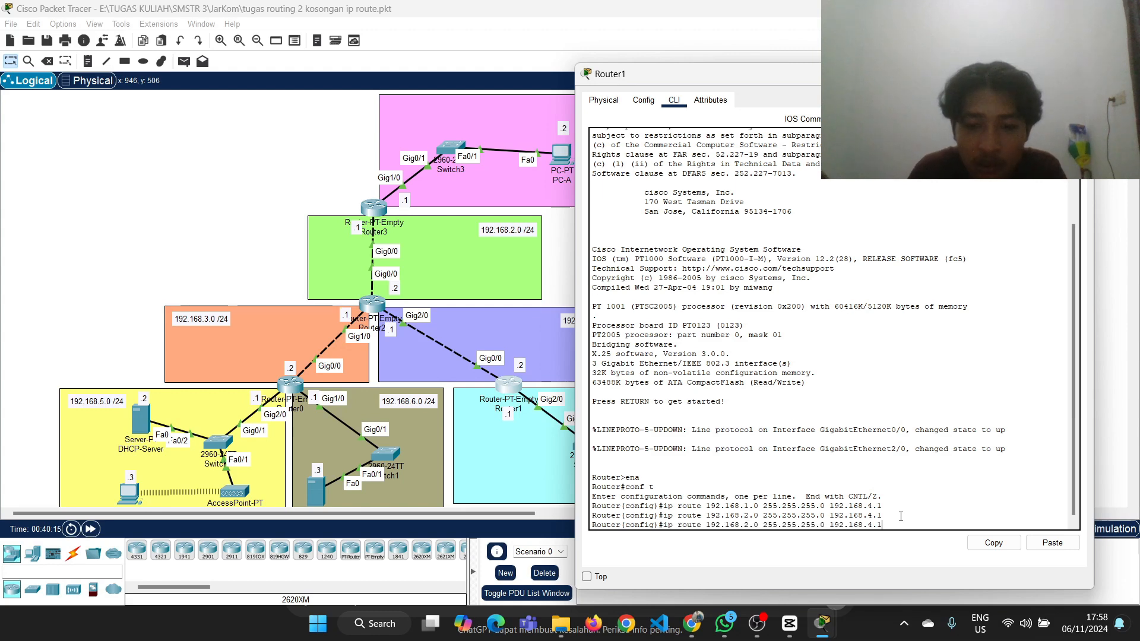
key(Left)
key(Left)
key(Left)
key(Left)
key(Left)
key(Left)
key(Left)
key(Left)
key(Left)
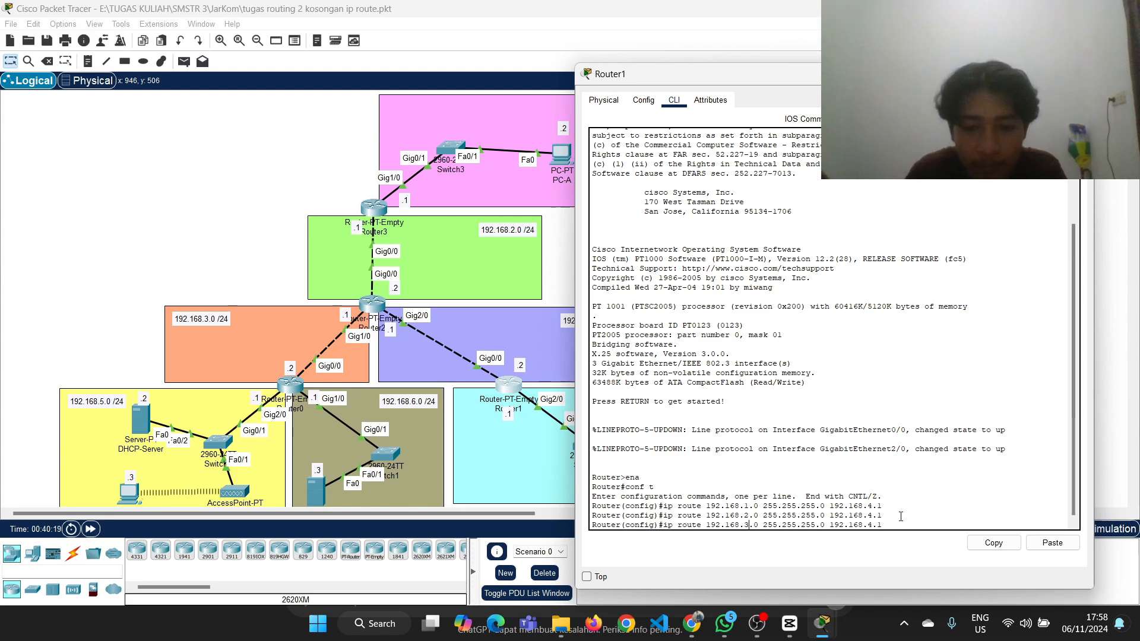
key(Return)
Edit the recalled command to add the route ip route 192.168.5.0 255.255.255.0 192.168.4.1 on Router1
key(Up)
key(Left)
key(Left)
key(Left)
key(Left)
key(Left)
key(Left)
key(Left)
key(Left)
key(Left)
key(Left)
key(Left)
key(Left)
key(Left)
key(Left)
key(Left)
key(Left)
key(Left)
key(Left)
key(Left)
key(Left)
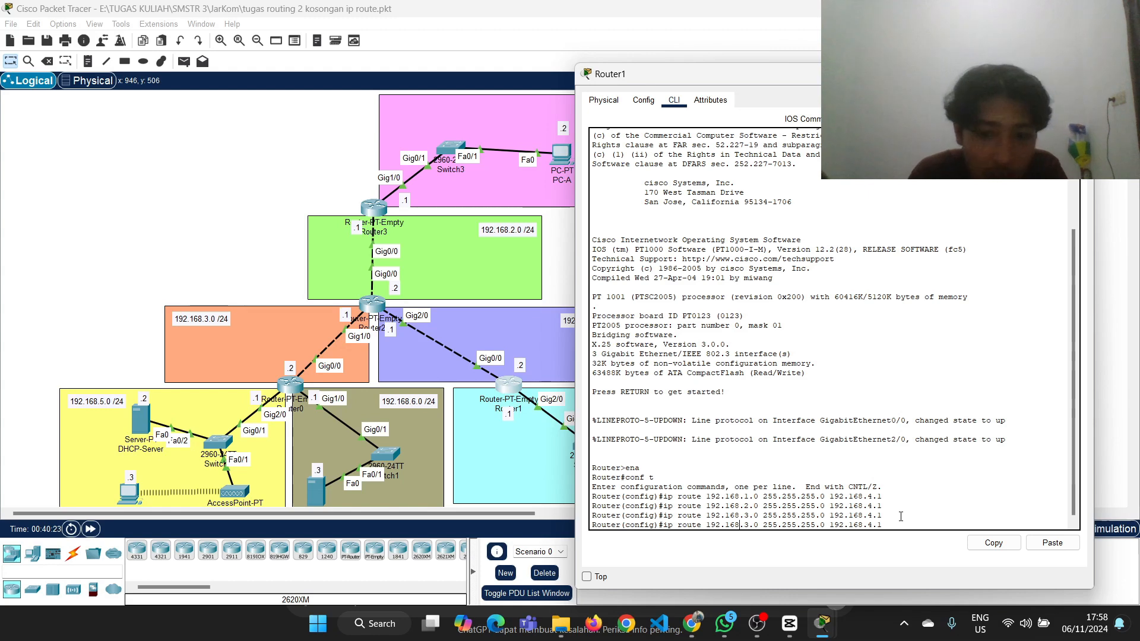
key(BackSpace)
text(5)
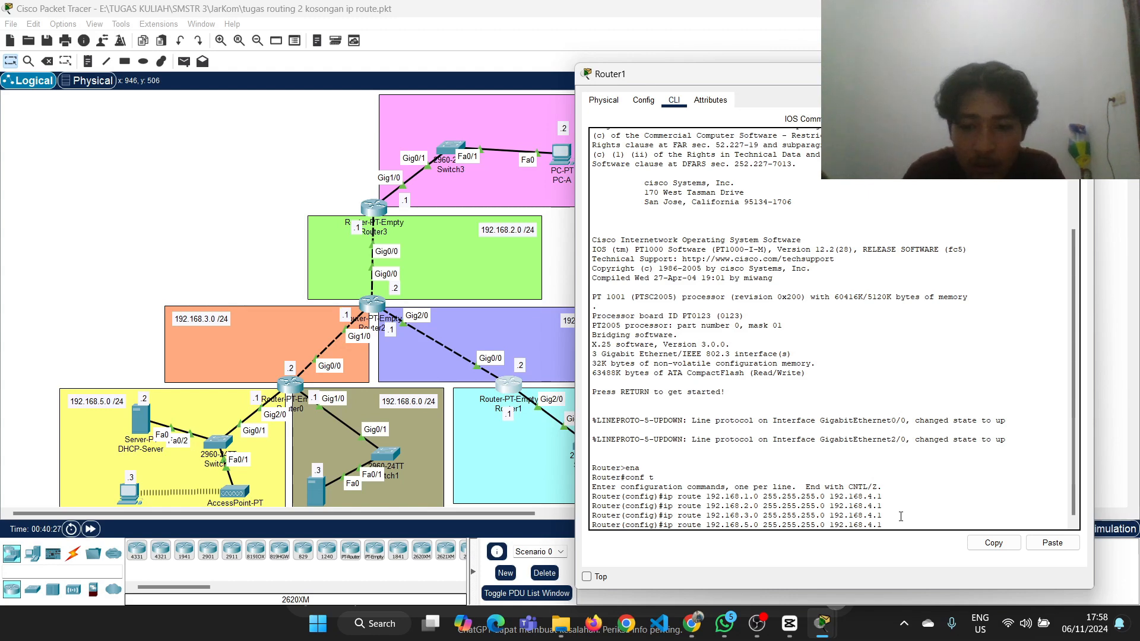
key(Return)
Edit the recalled command to add the route ip route 192.168.6.0 255.255.255.0 192.168.4.1 on Router1
key(Up)
key(Left)
key(Left)
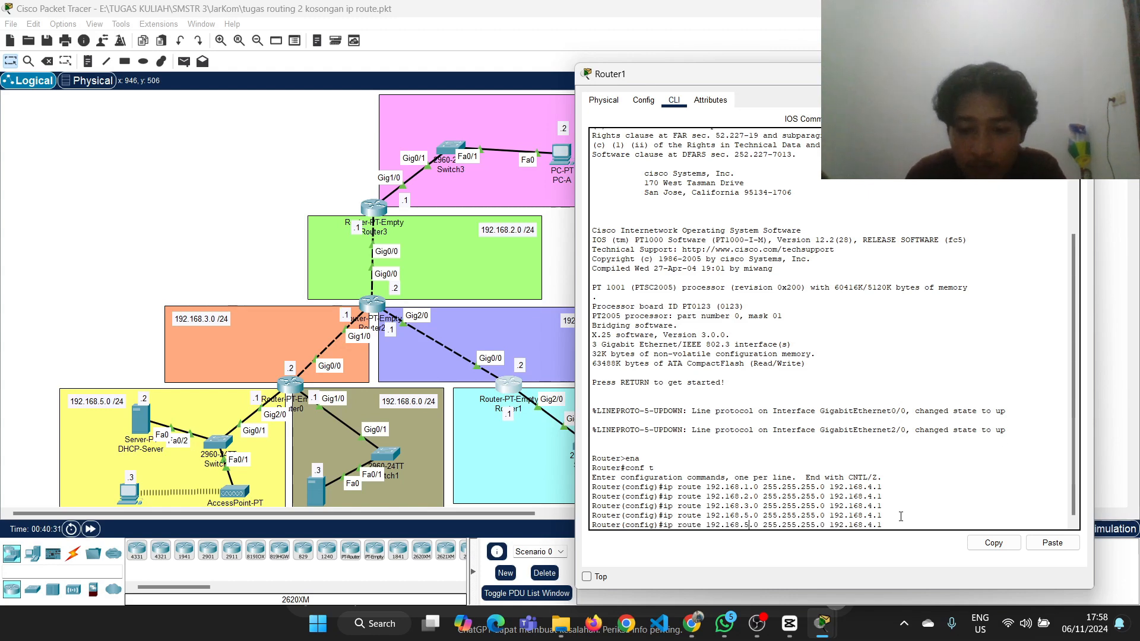
key(BackSpace)
text(6)
key(Return)
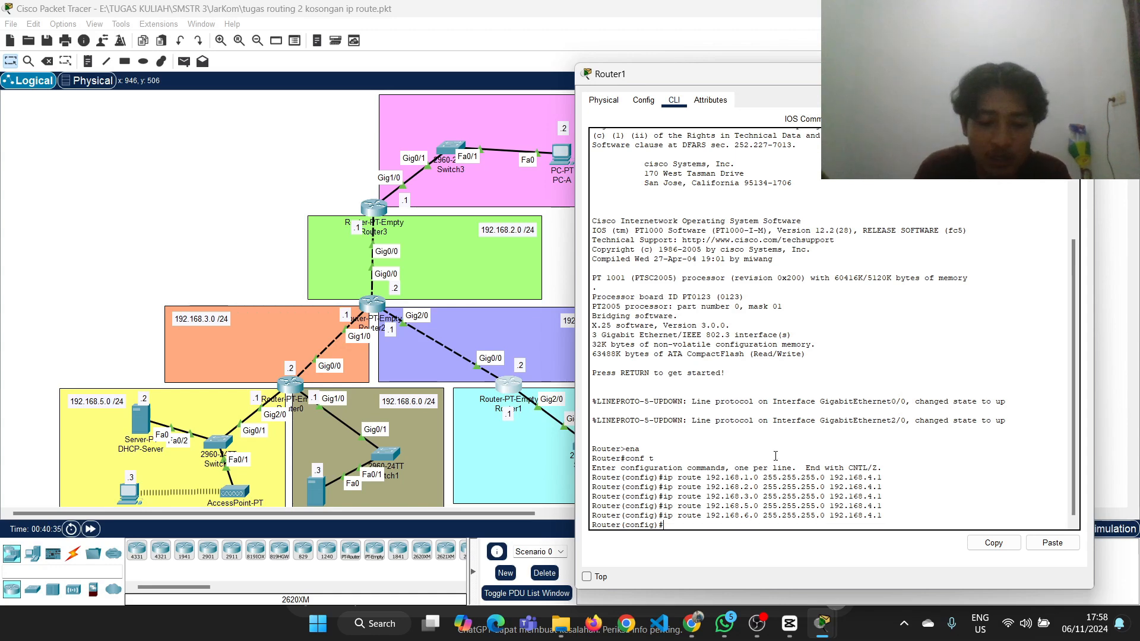
Leave configuration mode on Router1 with ex, display its routing table with show ip route and return to the topology
key(Return)
text(ex)
key(Return)
key(Return)
text(show ip r)
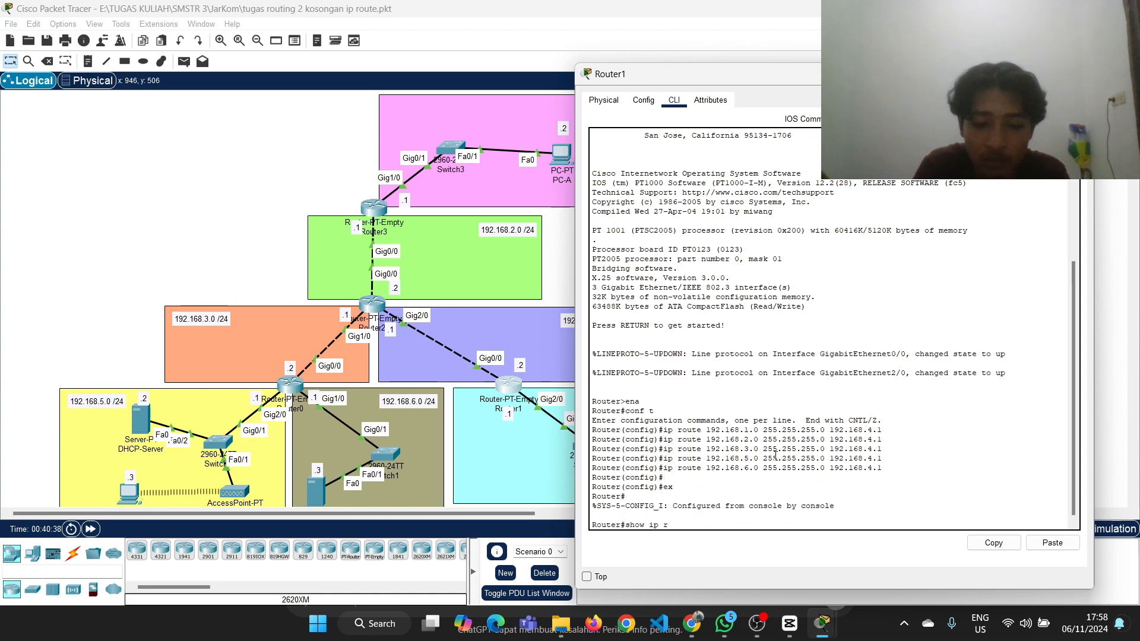
text(oute)
key(Return)
click(497, 282)
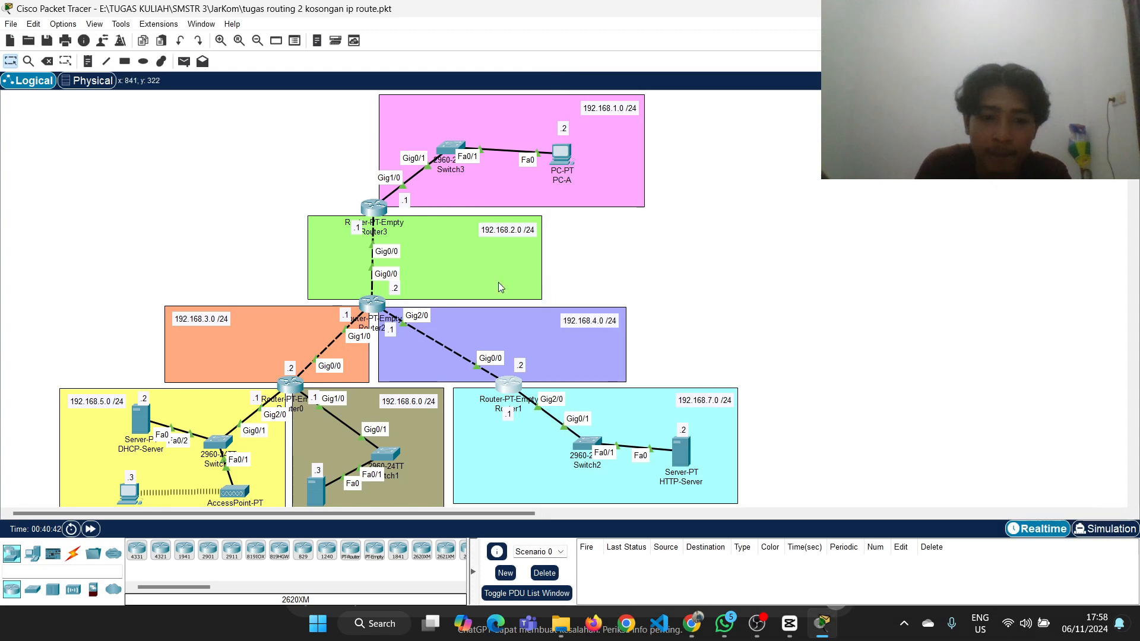
Open Router2's command line and enter global configuration mode with ena and conf t
click(372, 304)
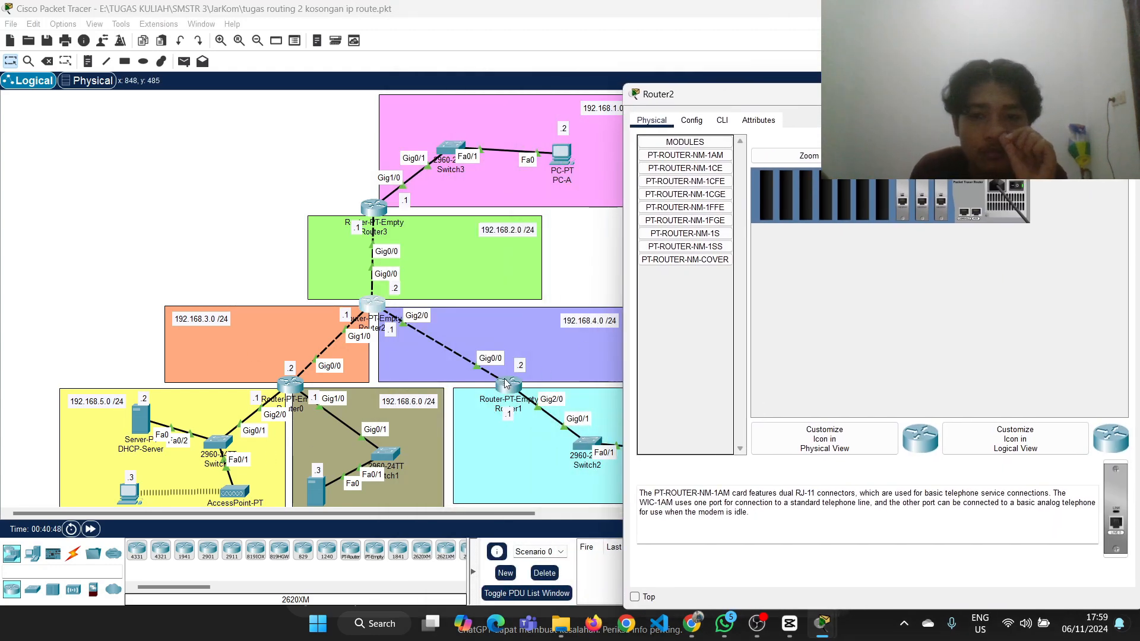
click(732, 122)
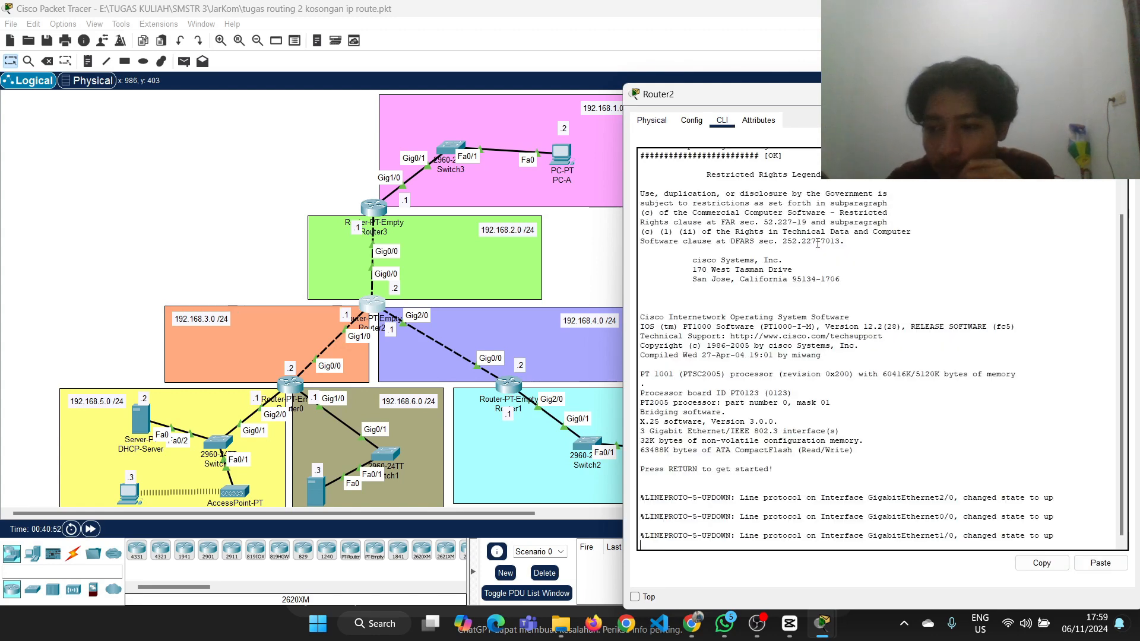
key(Return)
text(ena)
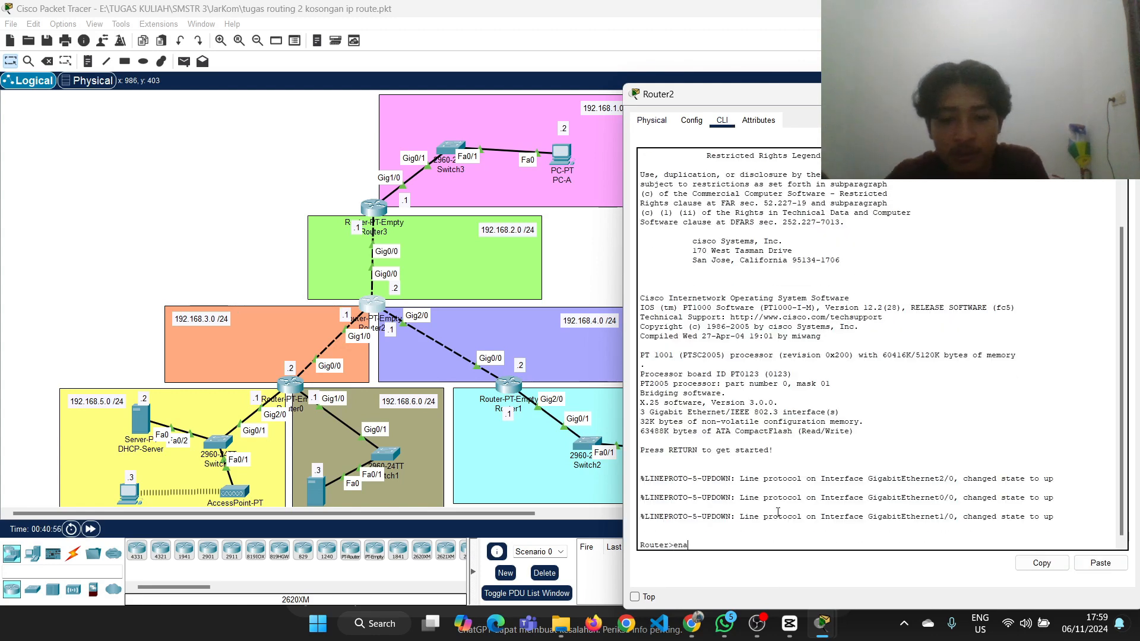
key(Return)
text(conf t)
key(Return)
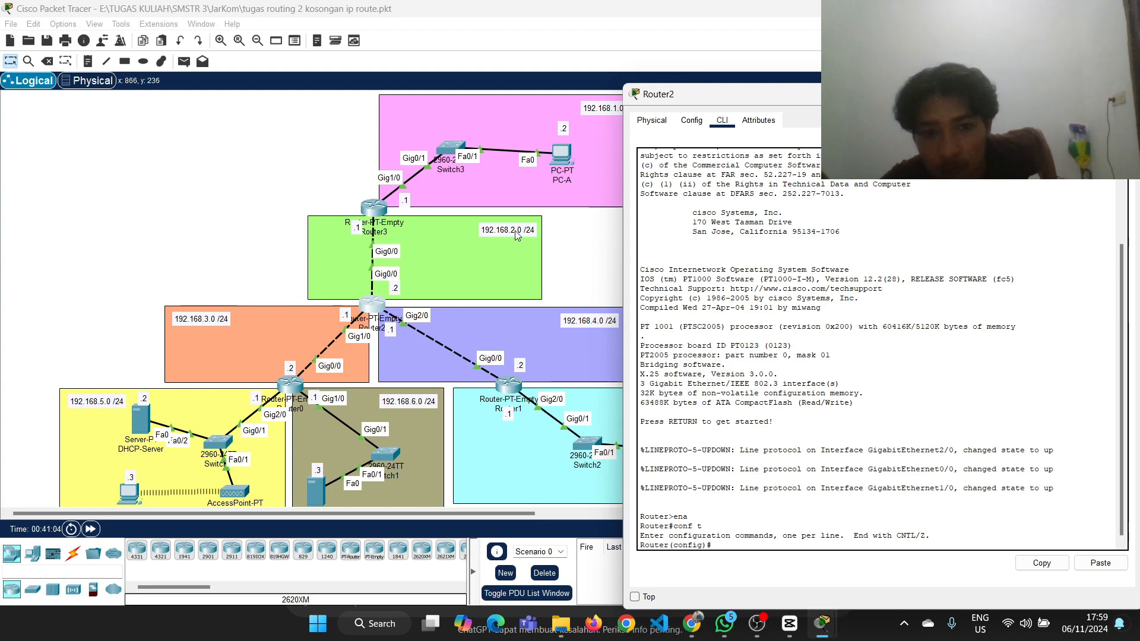
Check the topology's addressing and add the route ip route 192.168.1.0 255.255.255.0 192.168.2.1 on Router2
click(597, 251)
mouse_move(383, 310)
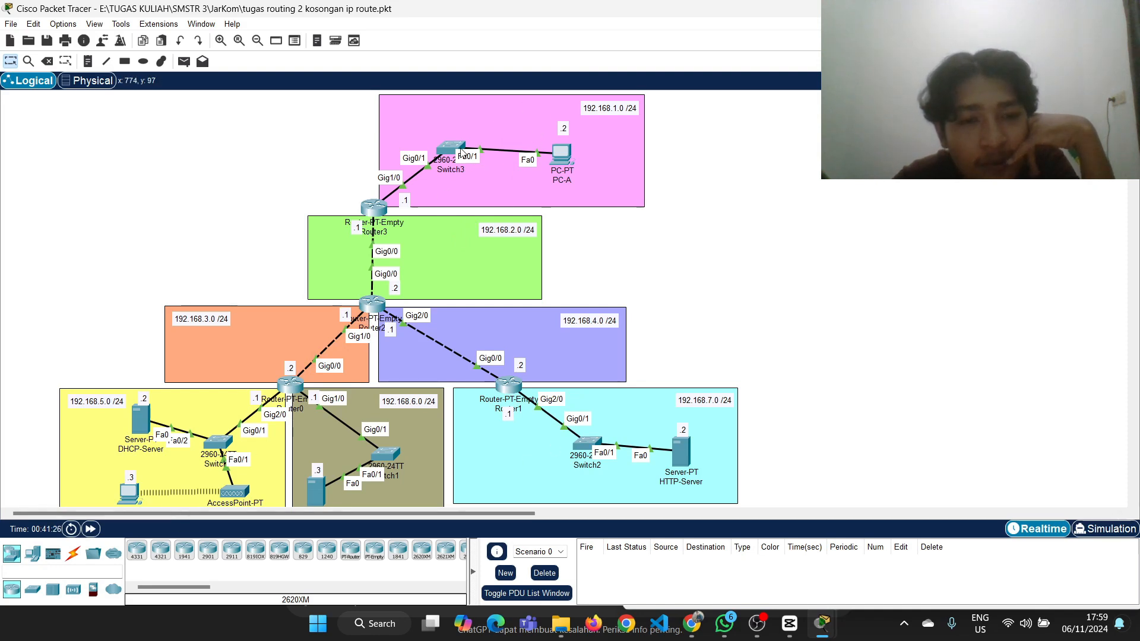
click(372, 305)
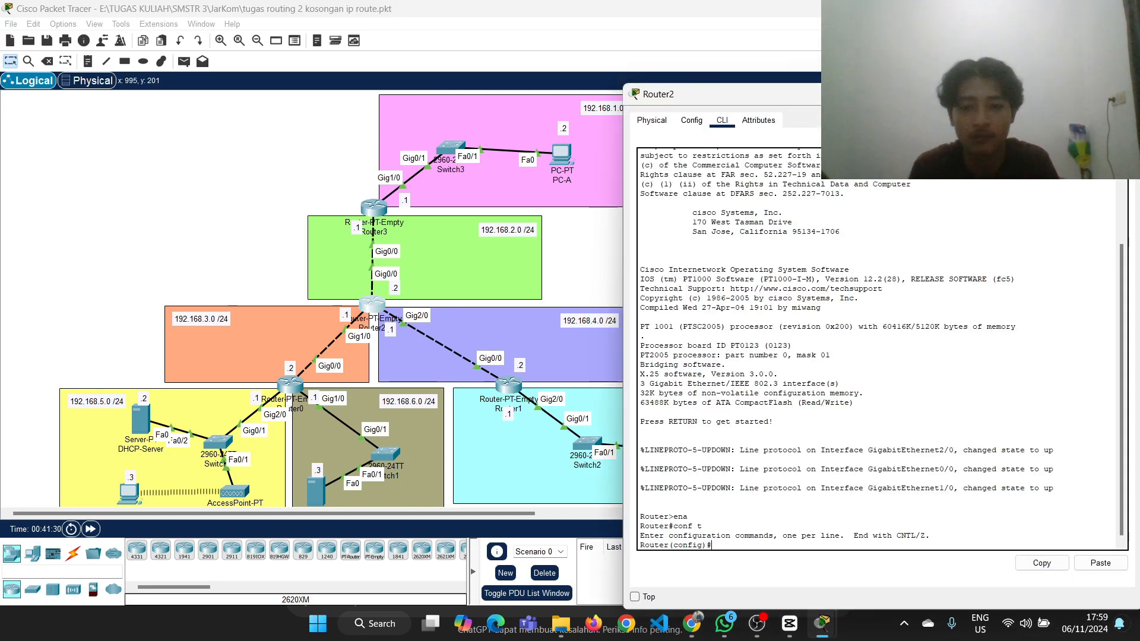
text(ip rou)
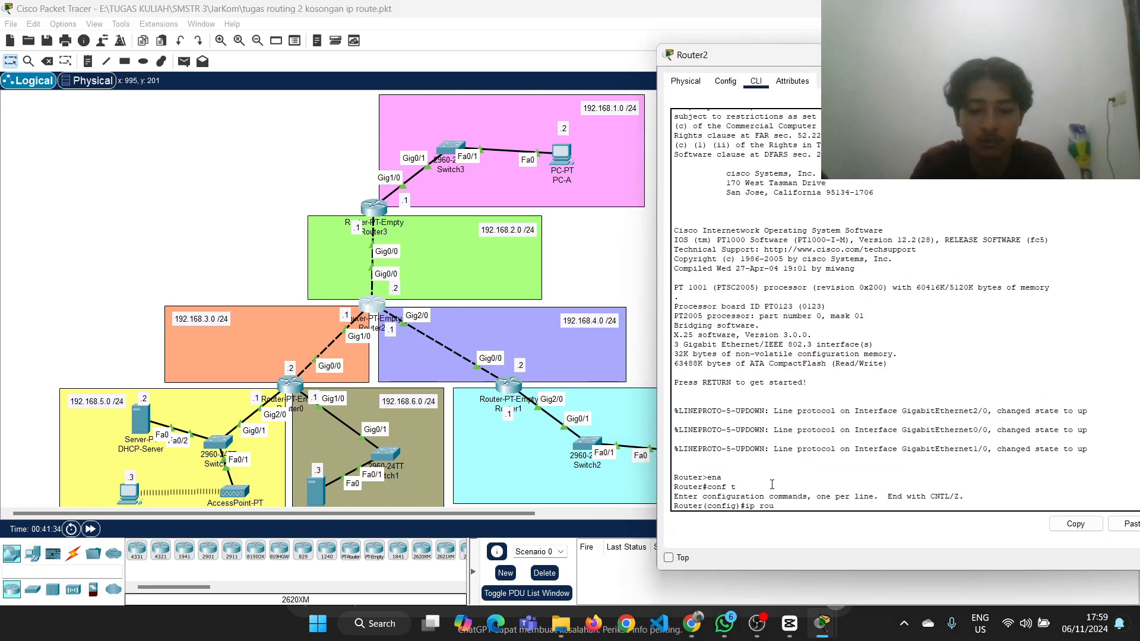
text(te 192.168)
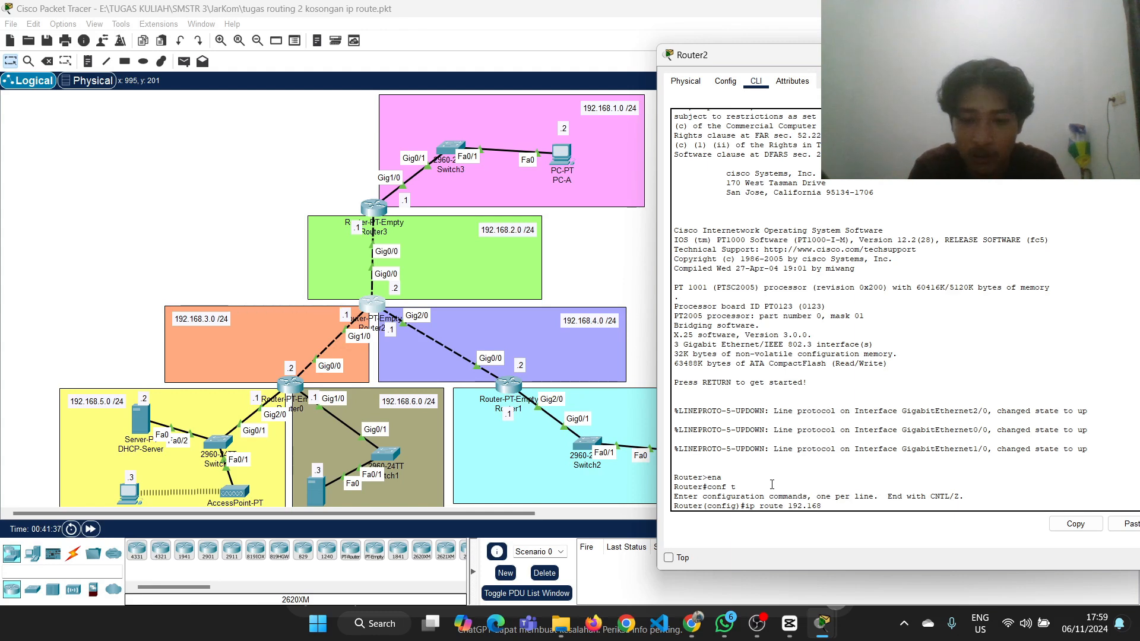
text(.1.0 2)
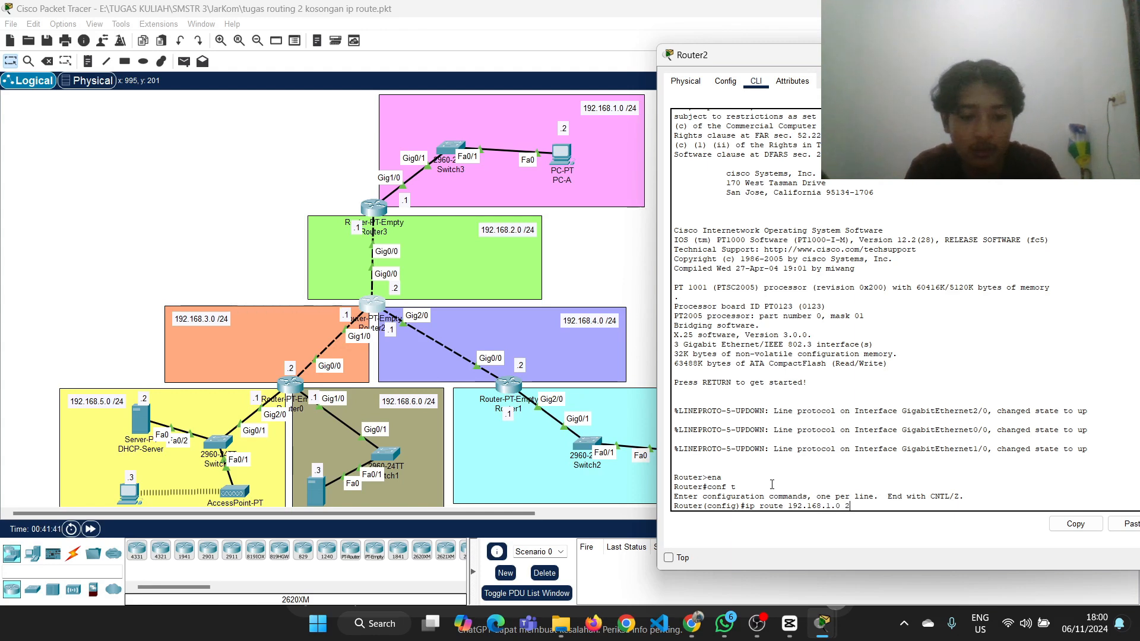
text(55.255.255.0)
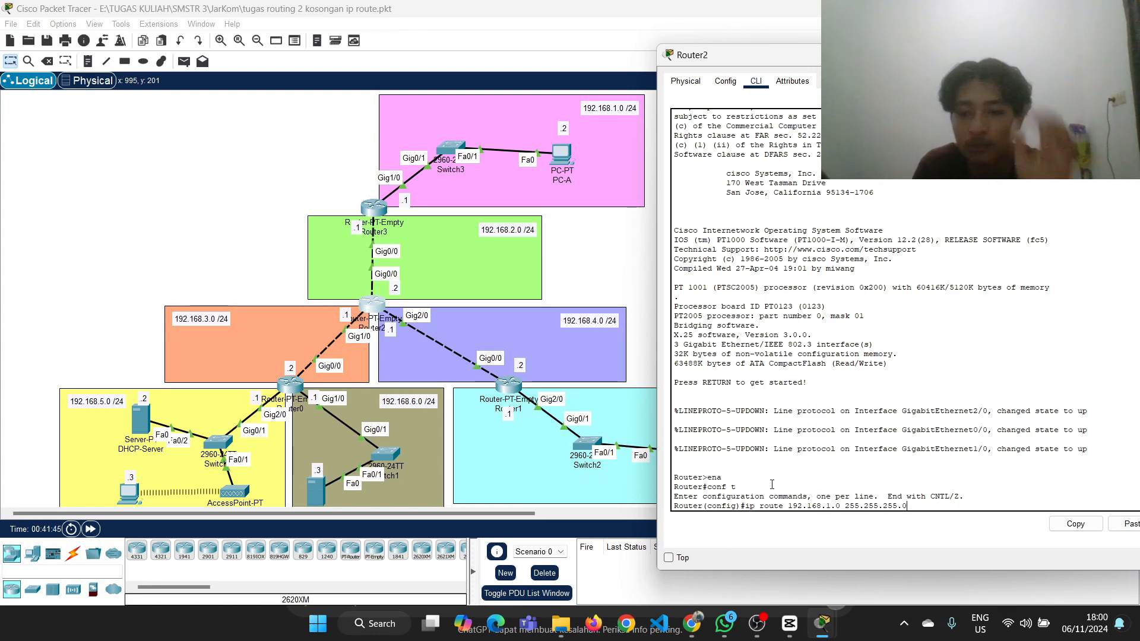
text( 192.168.)
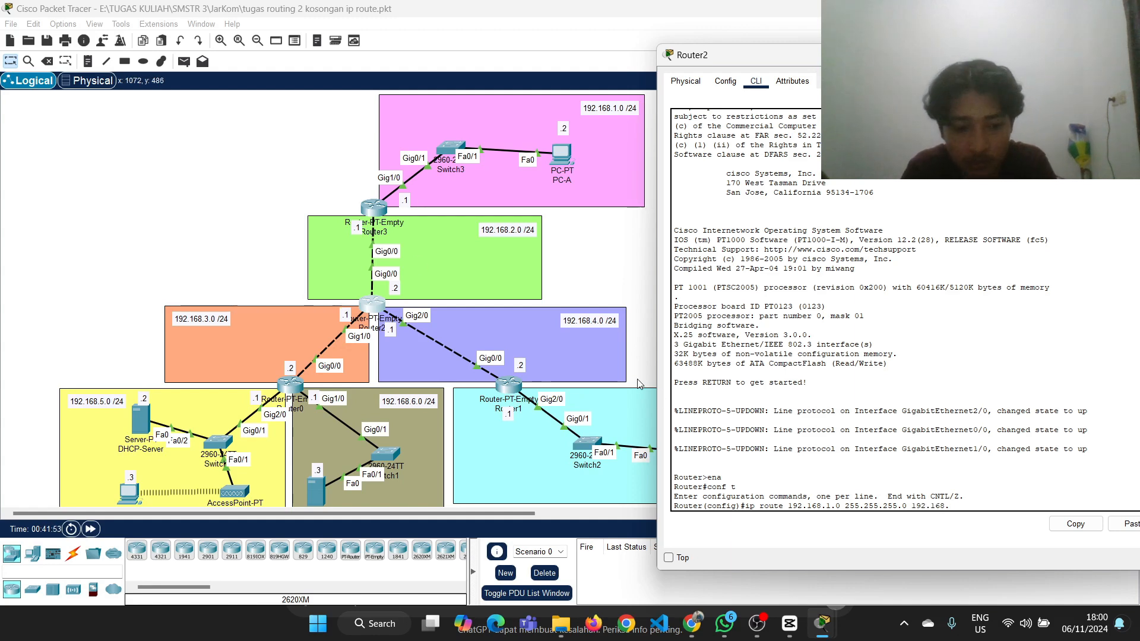
text(2.)
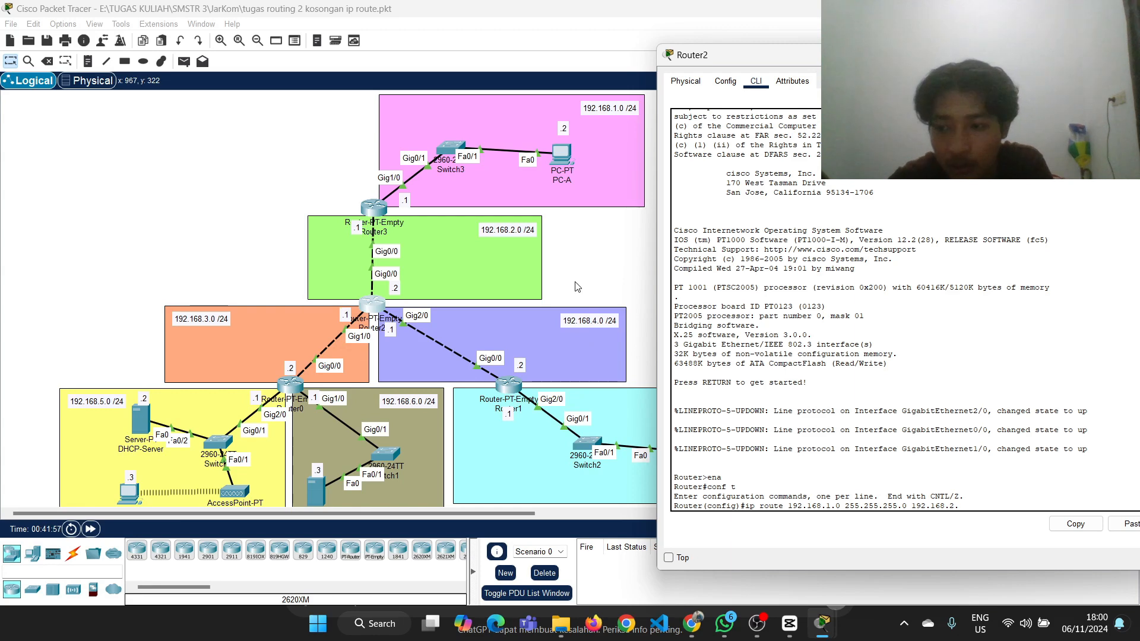
click(582, 288)
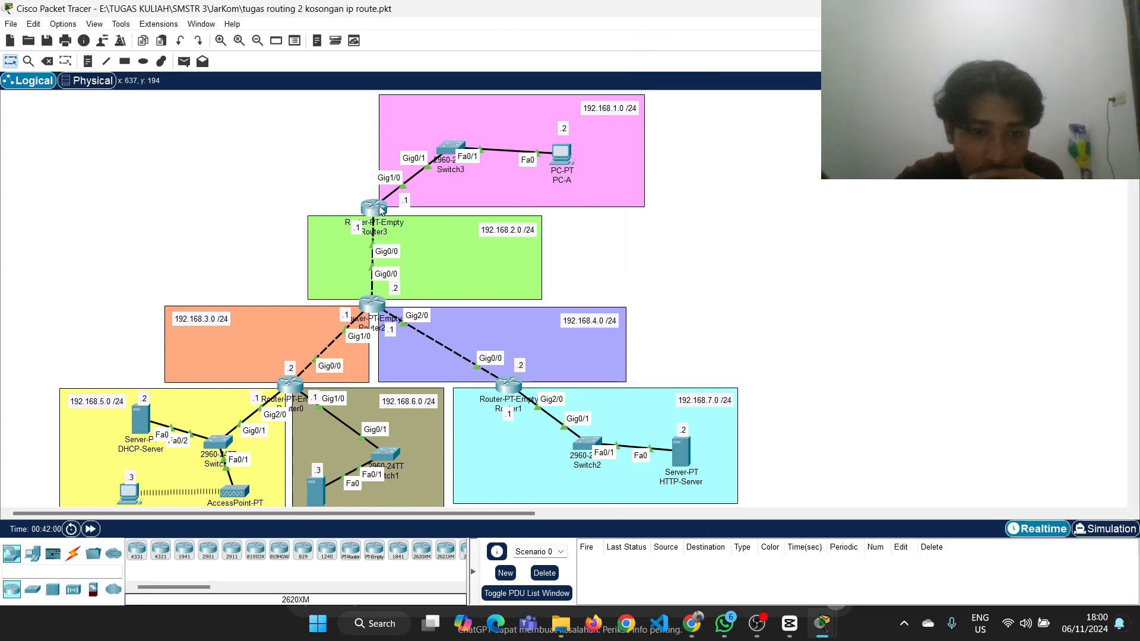
mouse_move(379, 209)
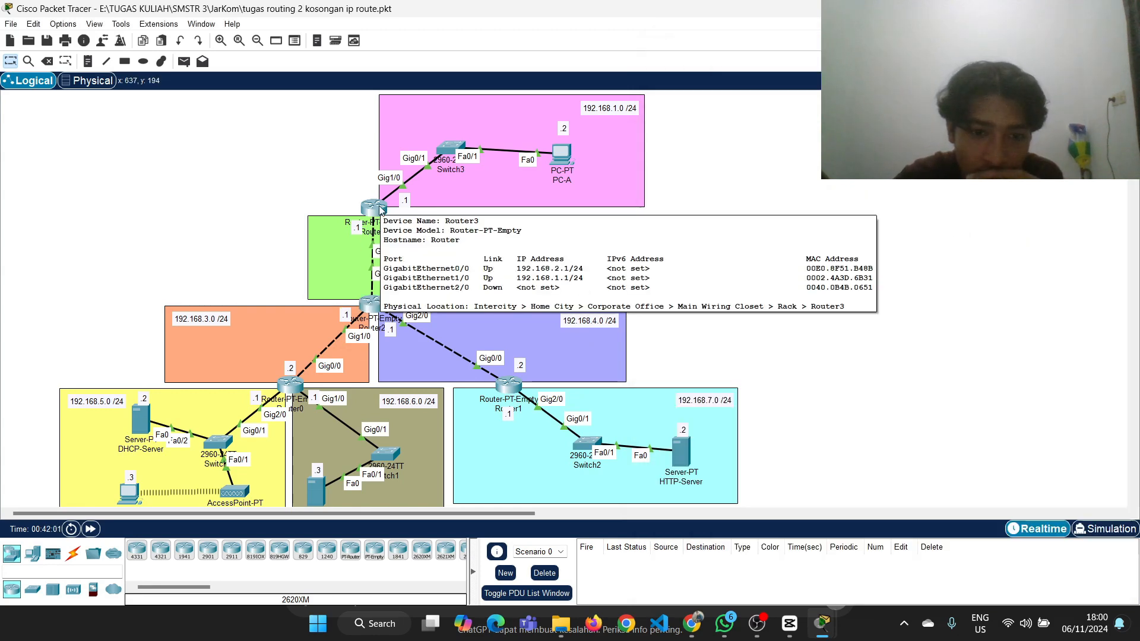
click(372, 304)
text(1)
key(Return)
Edit the recalled command to add the route ip route 192.168.5.0 255.255.255.0 192.168.3.2 on Router2, checking the next hop in the topology
key(Up)
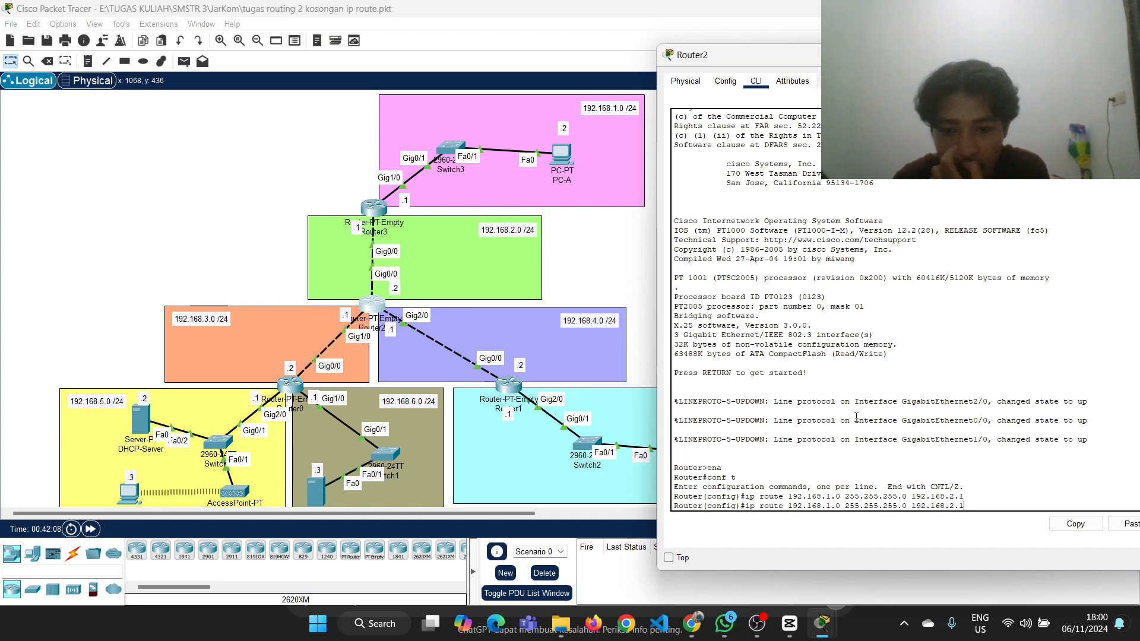
key(Left)
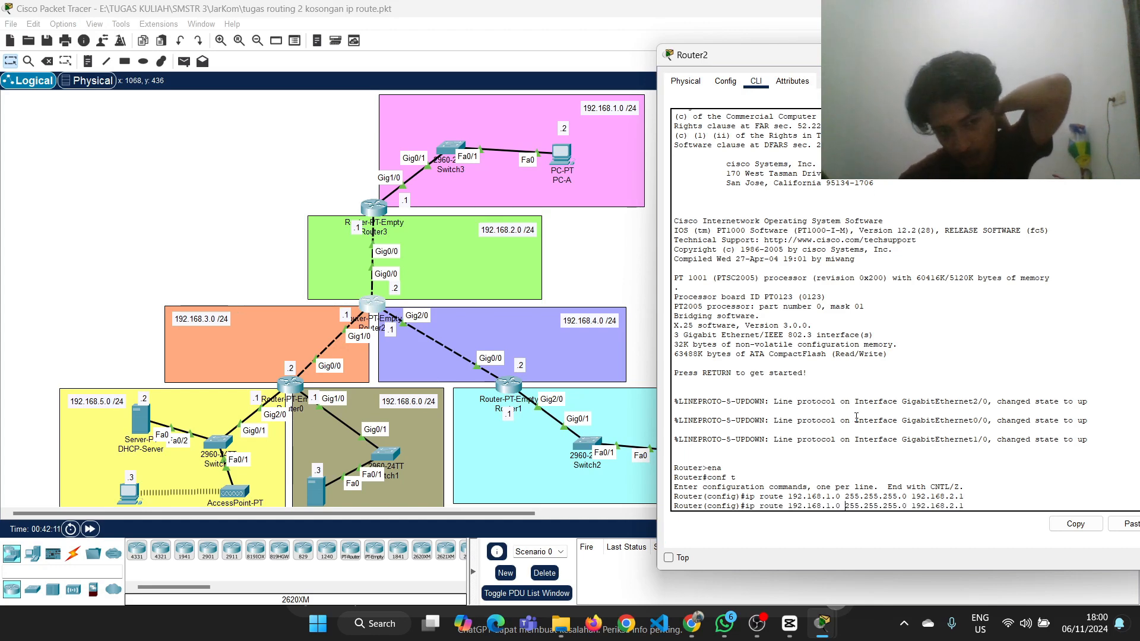
key(BackSpace)
text(5)
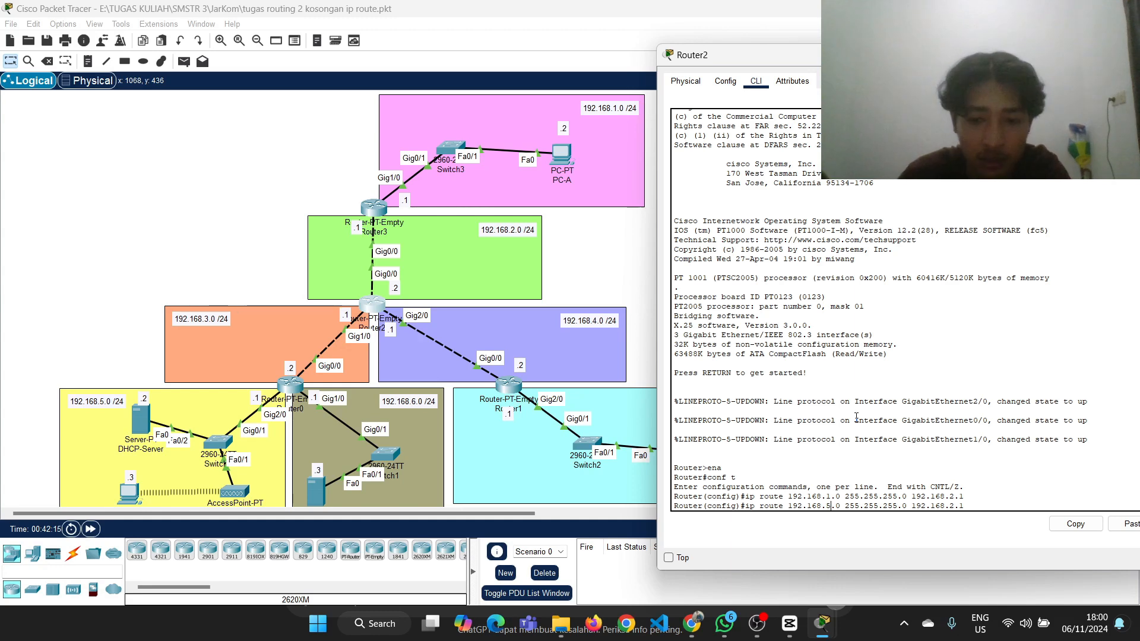
key(Right)
key(Right)
key(Right)
key(Right)
key(Right)
key(Right)
key(Right)
key(Right)
key(Right)
key(Right)
key(Right)
key(Right)
key(Right)
key(Right)
key(Right)
key(Right)
key(Right)
key(Right)
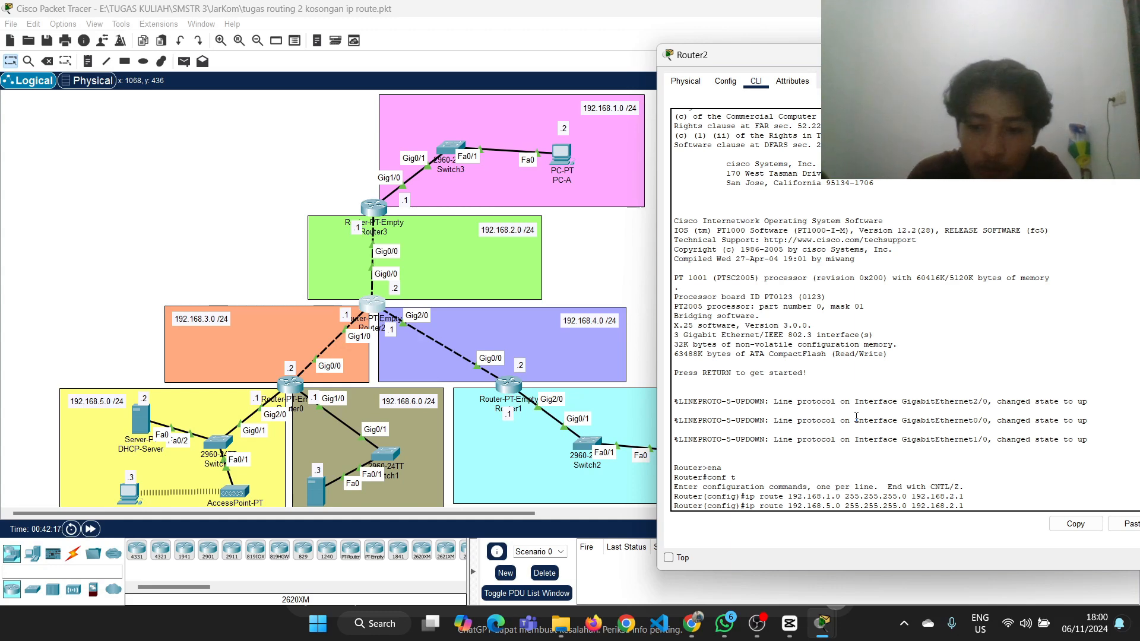
click(315, 361)
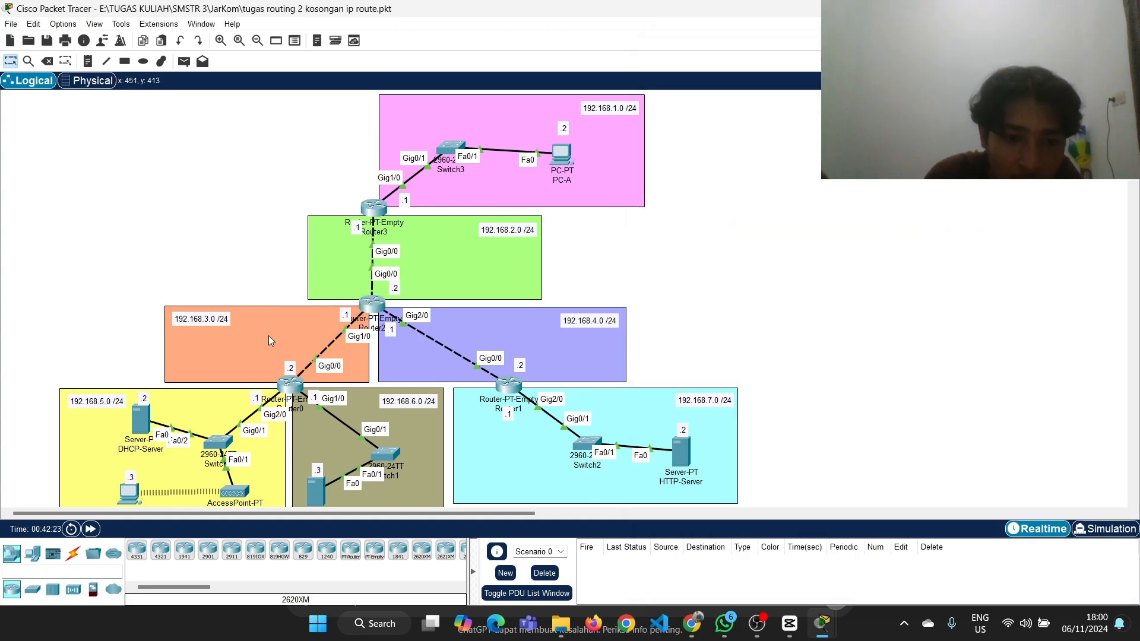
mouse_move(290, 389)
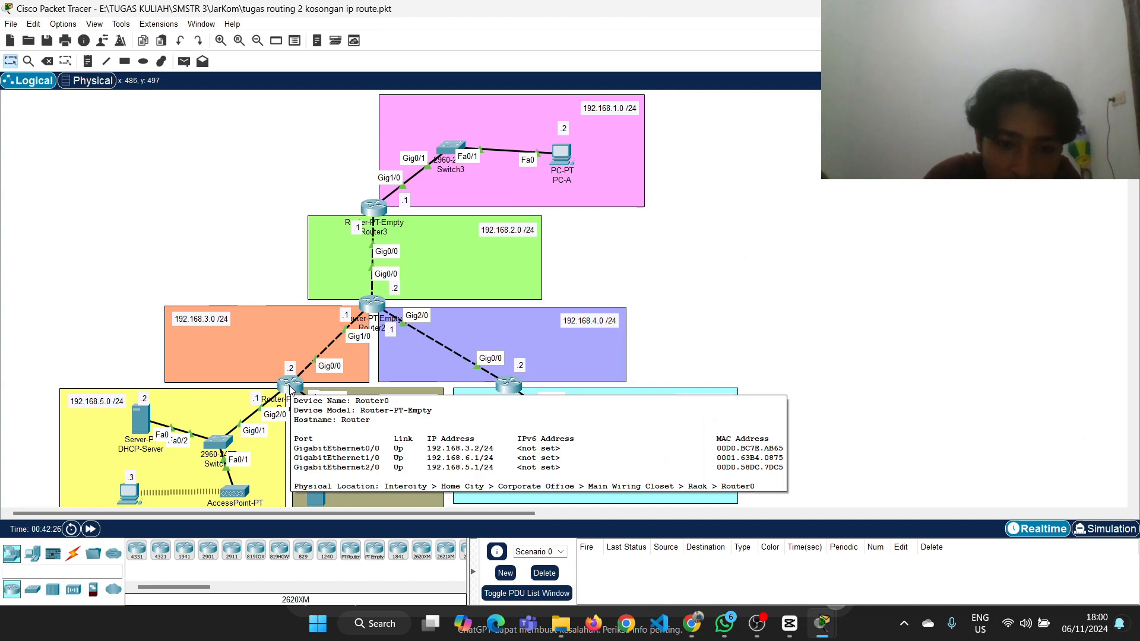
click(372, 304)
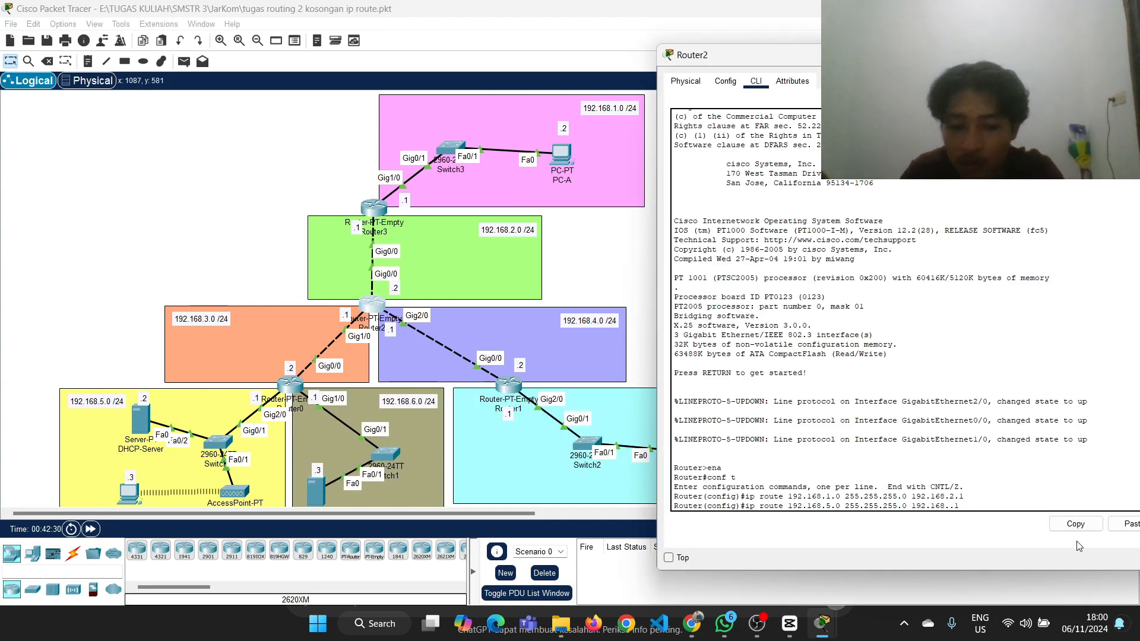
text(3.2)
key(Return)
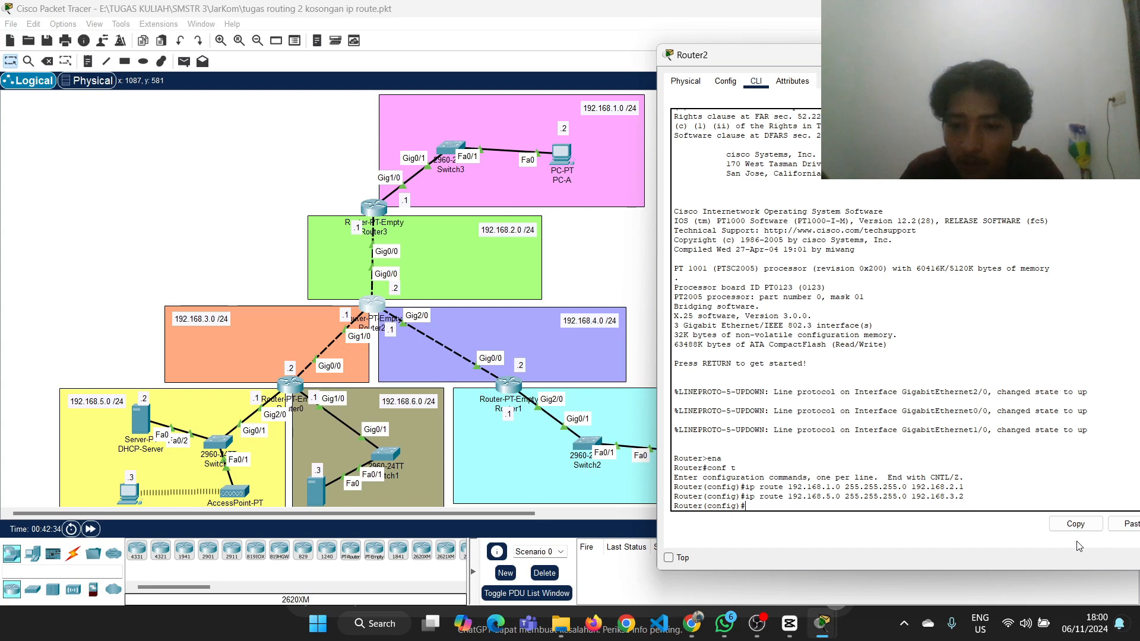
Edit the recalled command to add the route ip route 192.168.6.0 255.255.255.0 192.168.3.2 on Router2
key(Up)
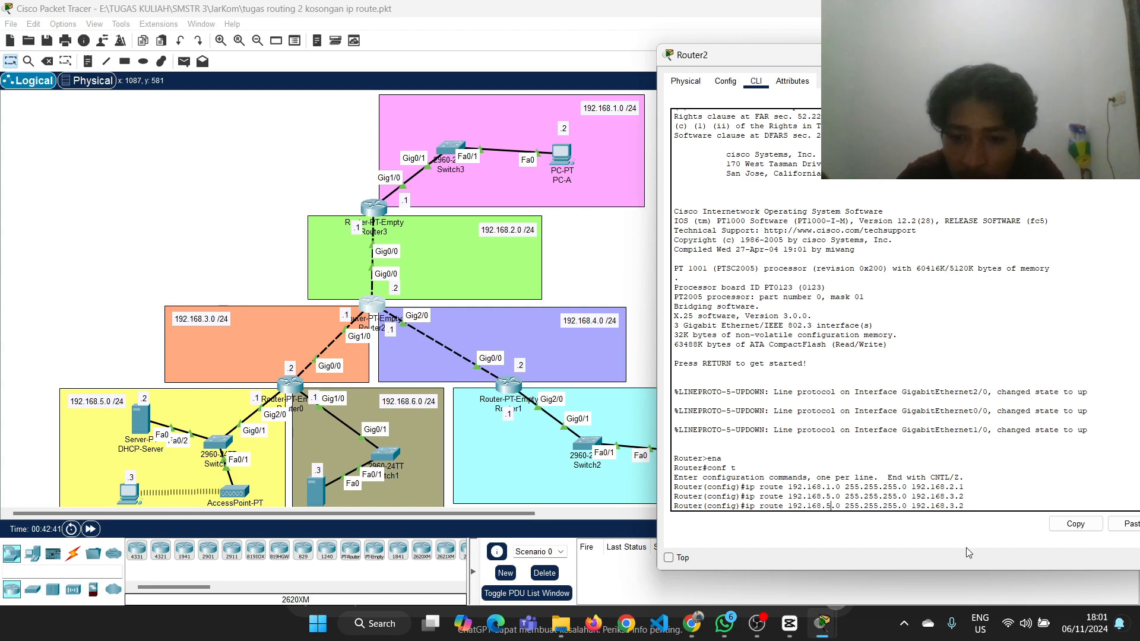
key(BackSpace)
text(6)
key(Right)
key(Right)
key(Right)
key(Right)
key(Right)
key(Right)
key(Right)
key(Right)
key(Right)
key(Right)
key(Right)
key(Right)
key(Right)
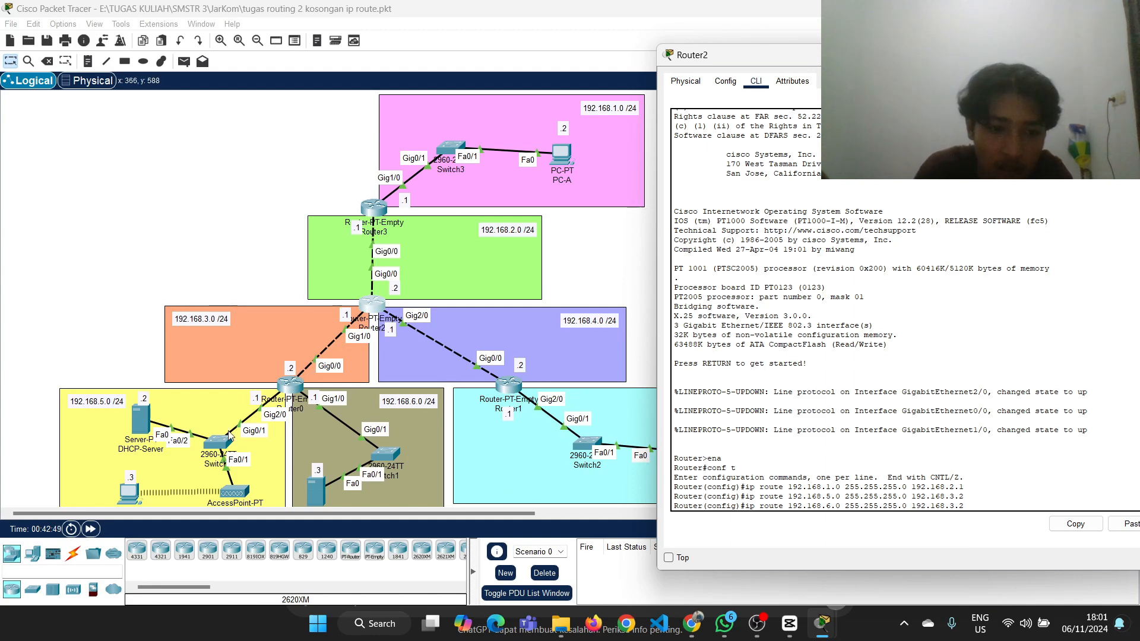
key(Return)
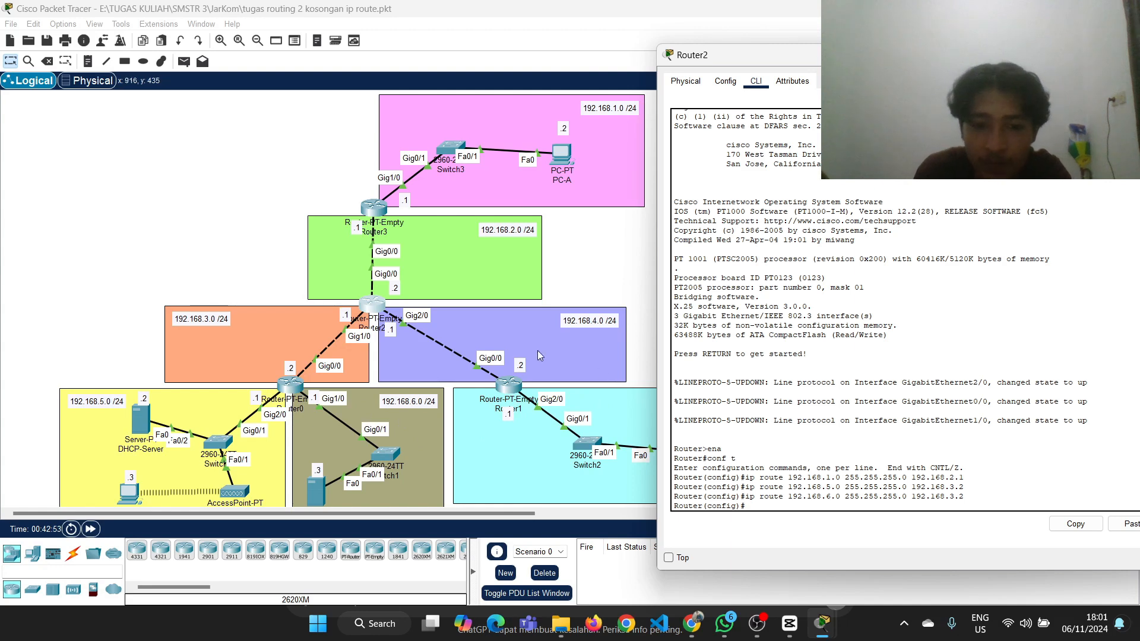
Edit the recalled command to add the route ip route 192.168.7.0 255.255.255.0 192.168.4.2 on Router2, checking the next hop in the topology
scroll(555, 352, right, 6)
scroll(554, 352, left, 3)
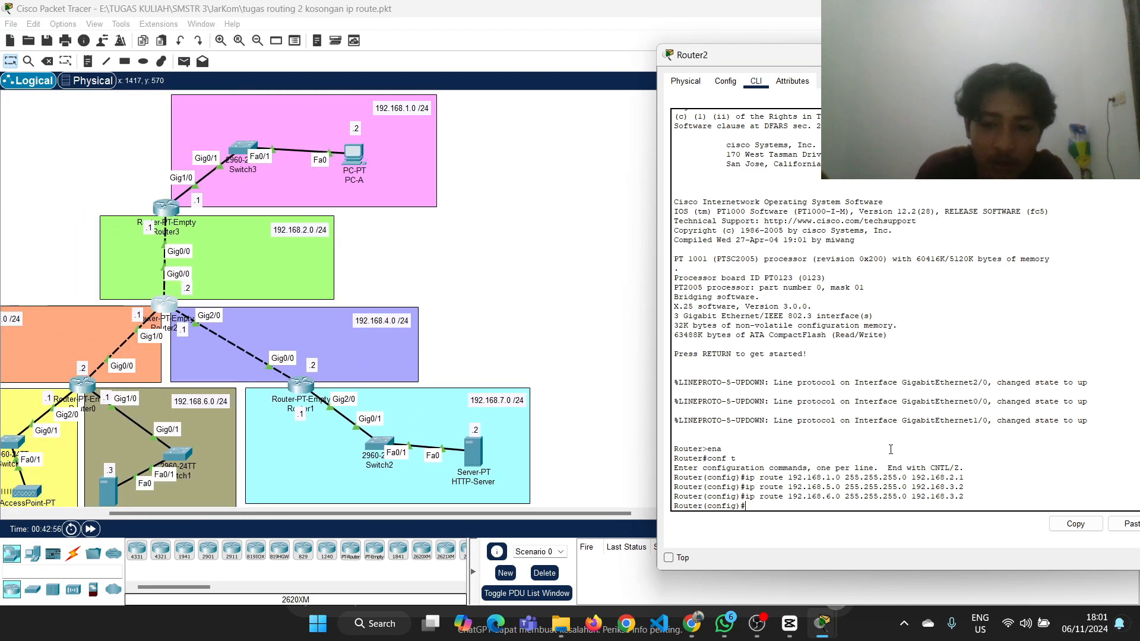
key(Up)
key(Left)
key(Left)
key(Left)
key(Left)
key(Left)
key(Left)
key(Left)
key(Left)
key(Left)
key(Left)
key(Left)
key(Left)
key(Left)
key(Left)
key(Left)
key(Left)
key(Left)
key(Left)
key(Left)
key(Left)
key(BackSpace)
text(7)
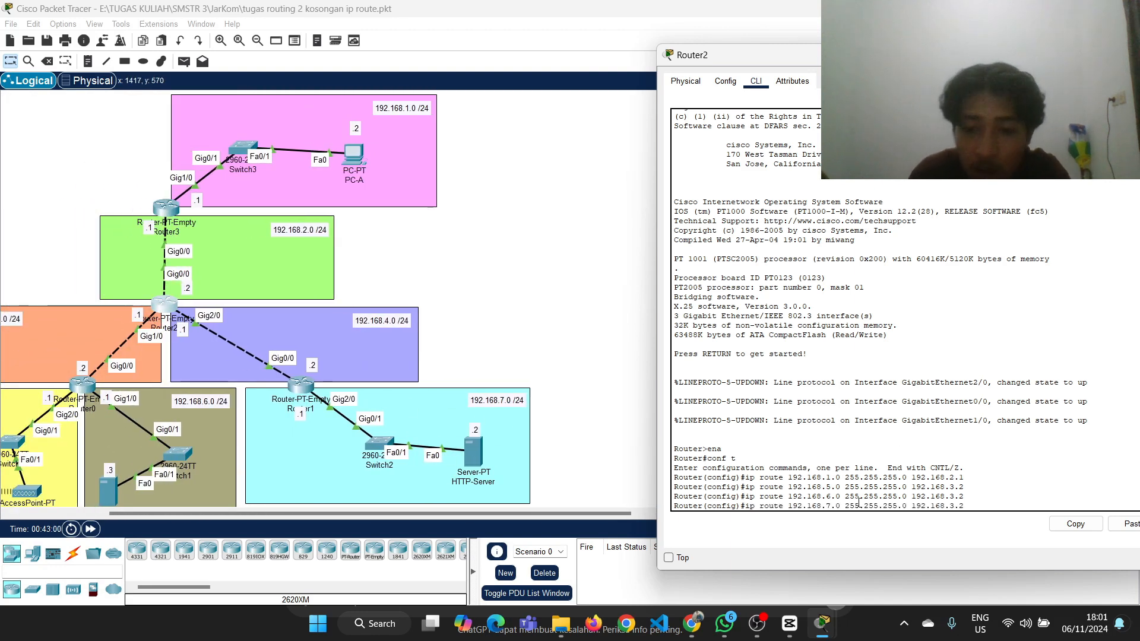
click(558, 353)
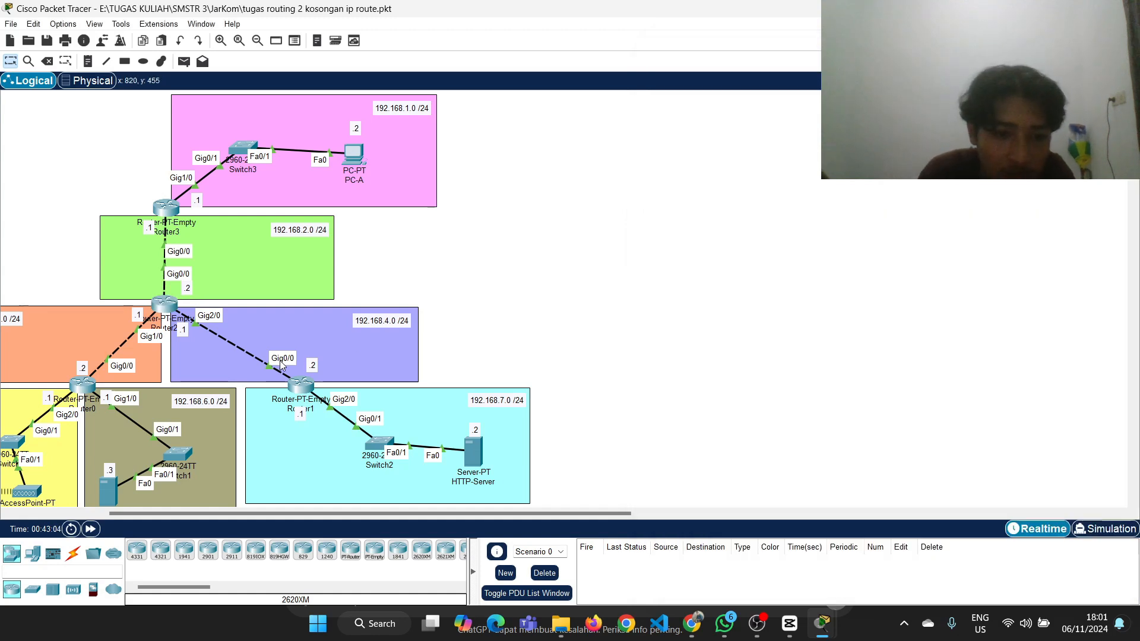
mouse_move(301, 385)
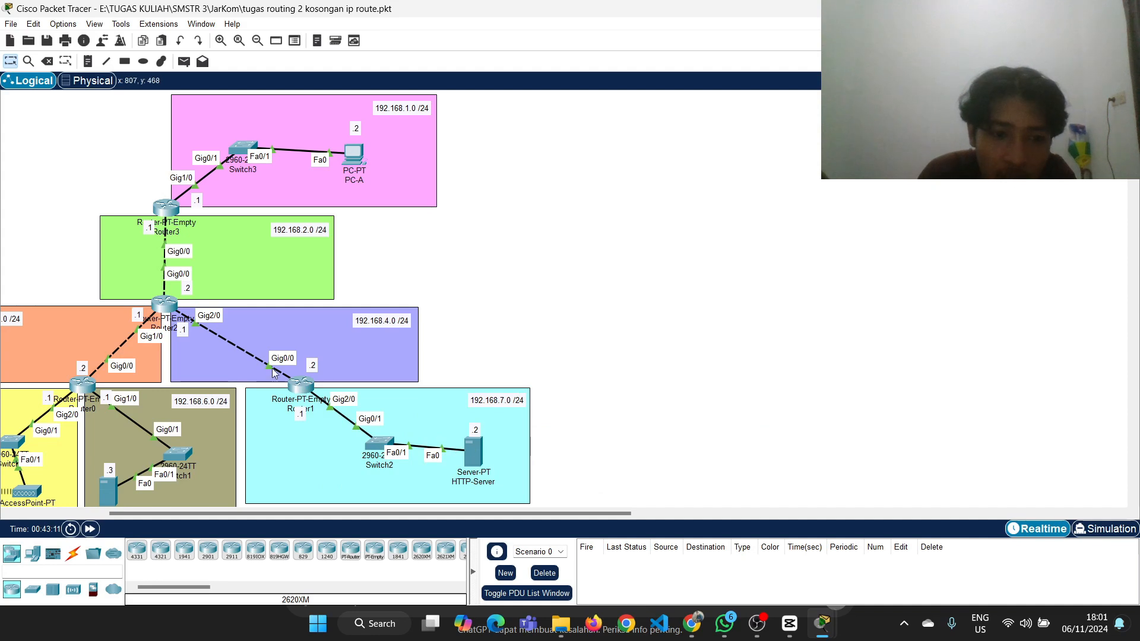
click(174, 305)
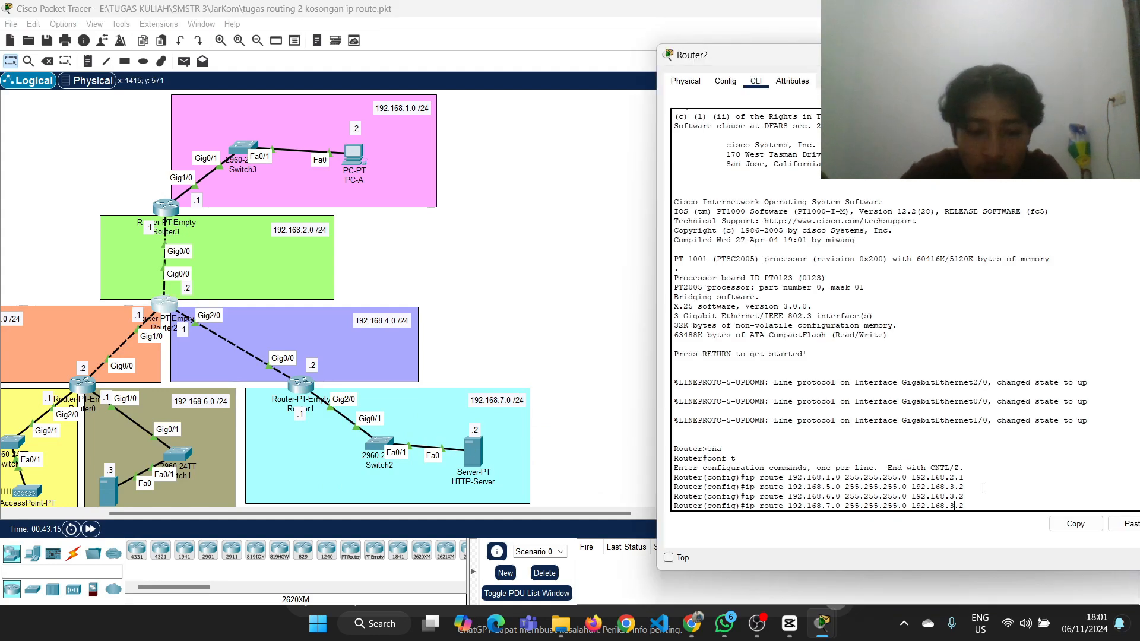
key(Return)
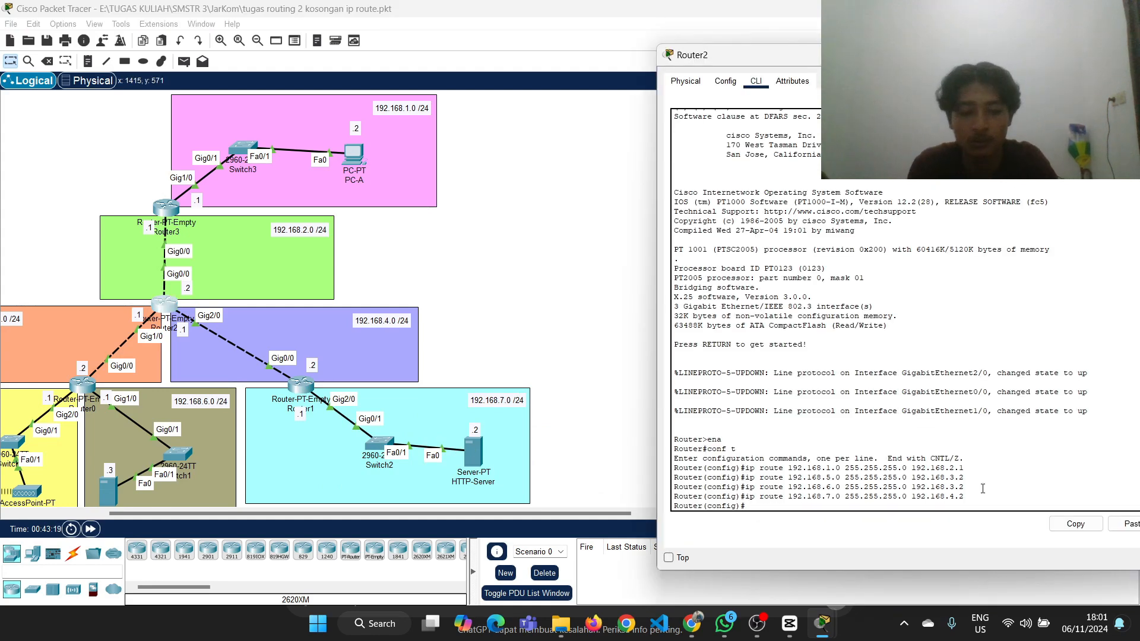
Leave configuration mode on Router2 with ex, display its routing table with show ip route and return to the topology
text(ex)
key(Return)
text(show ip route)
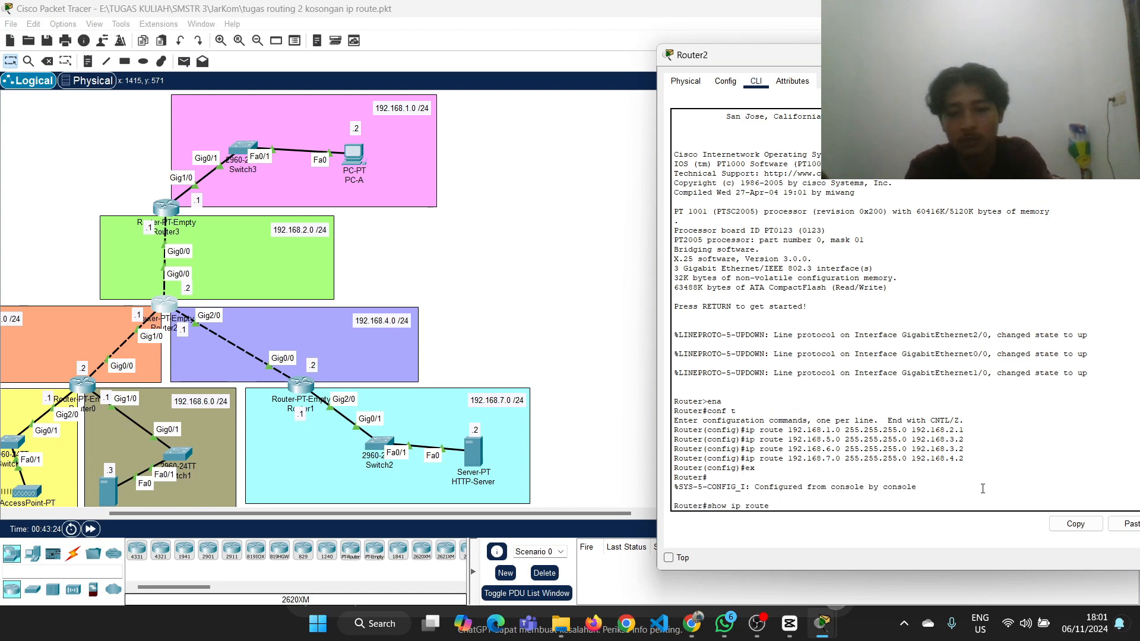
key(Return)
click(1107, 55)
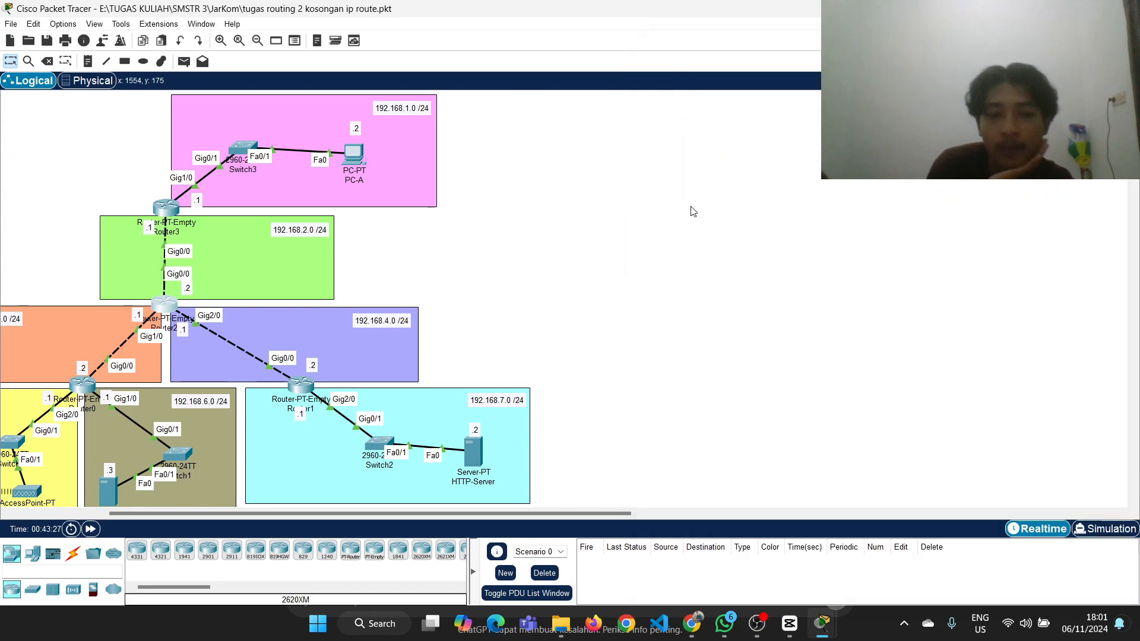
Open Router3's command line and enter global configuration mode with ena and conf t
scroll(692, 211, left, 5)
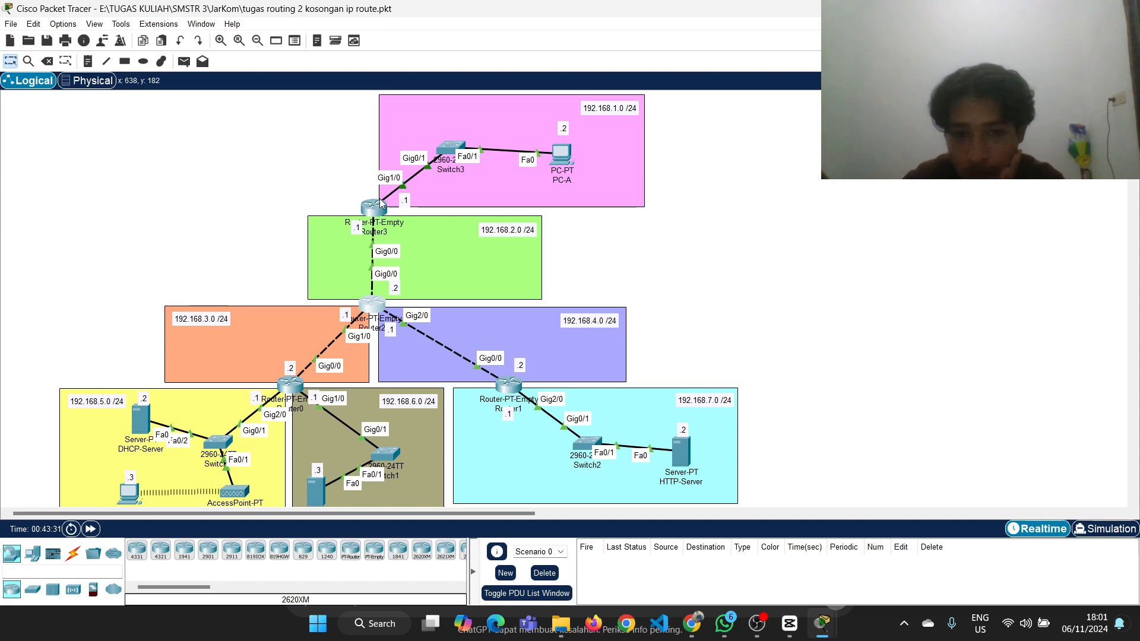
click(379, 200)
drag(571, 104, 733, 88)
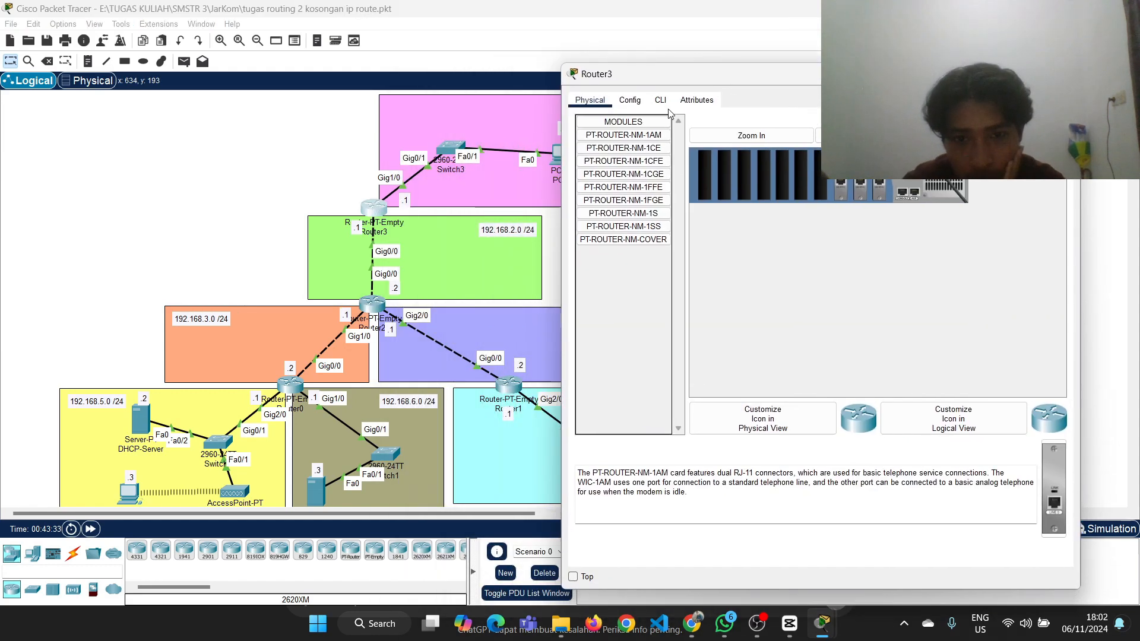
click(660, 100)
key(Return)
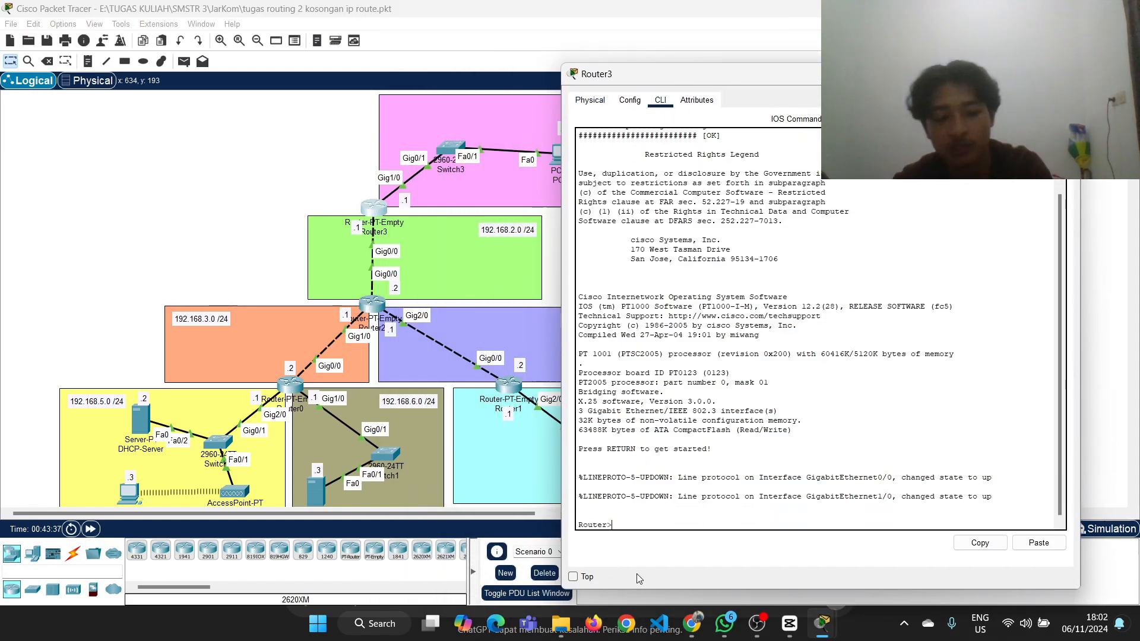
text(ena)
key(Return)
text(conf t)
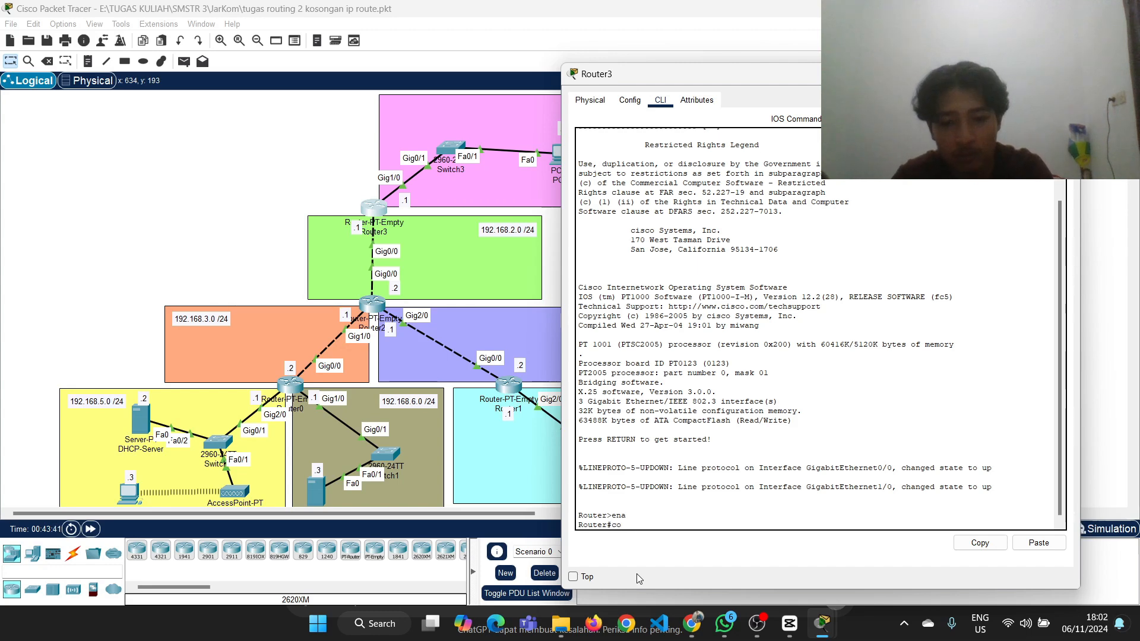
key(Return)
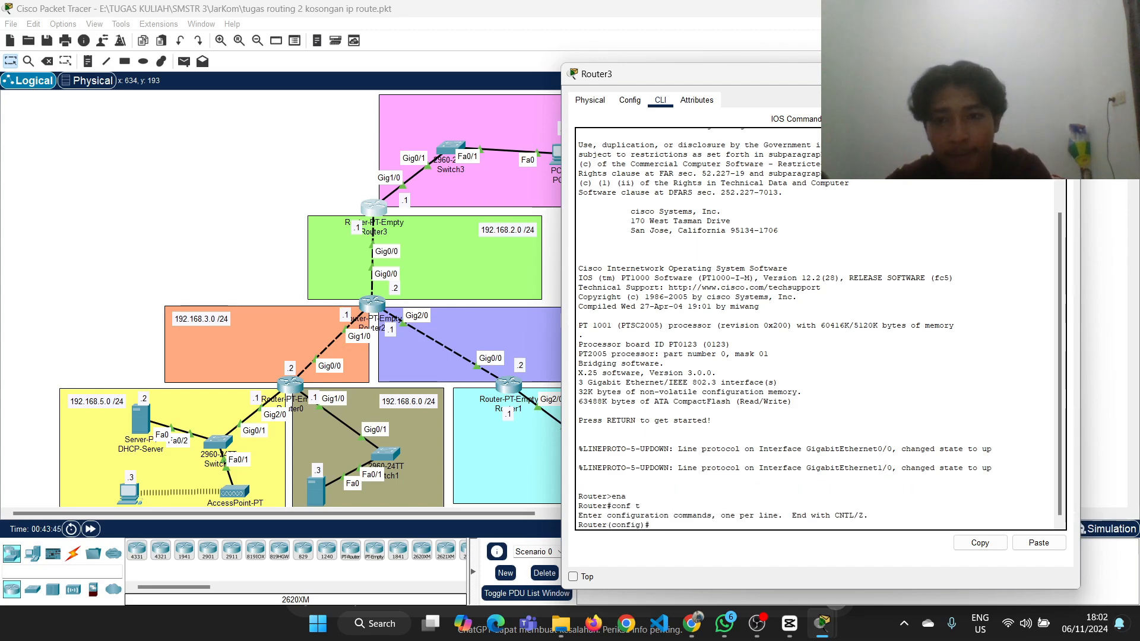
Start a static route on Router3 with ip route 192.168.3.0 255.255.255.0, checking the topology for the destination network
text(ip route)
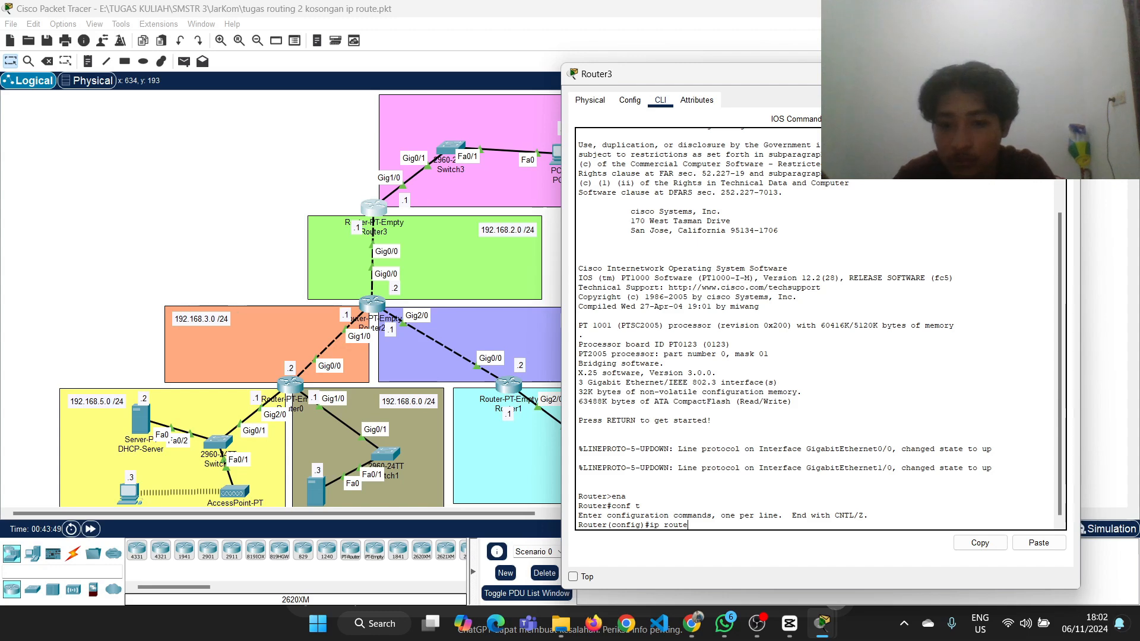
click(994, 74)
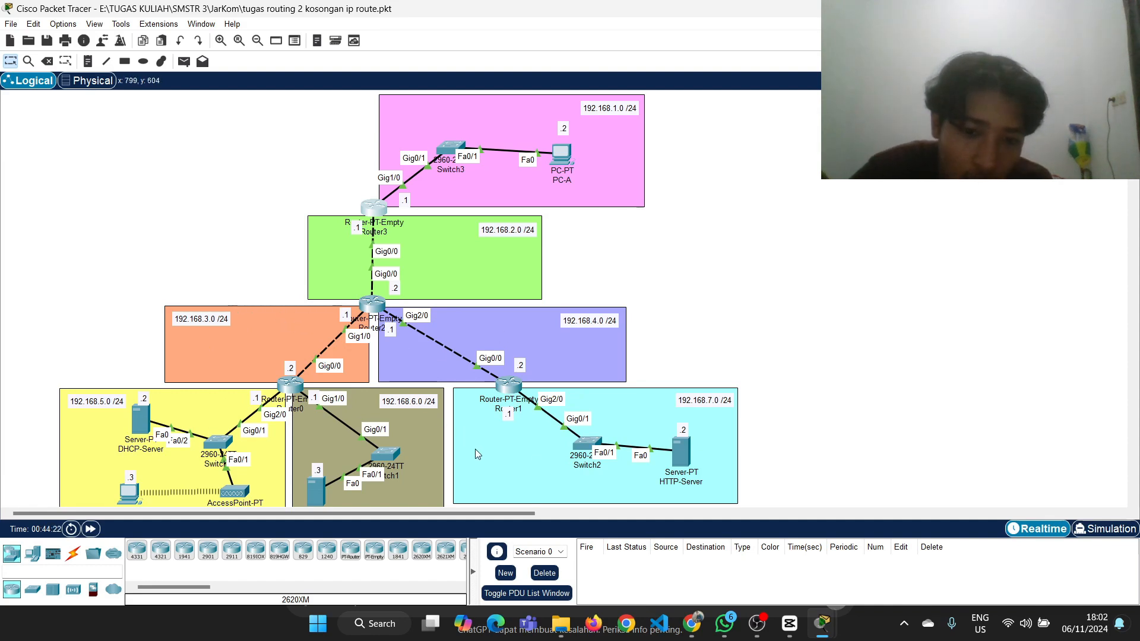
scroll(343, 459, up, 2)
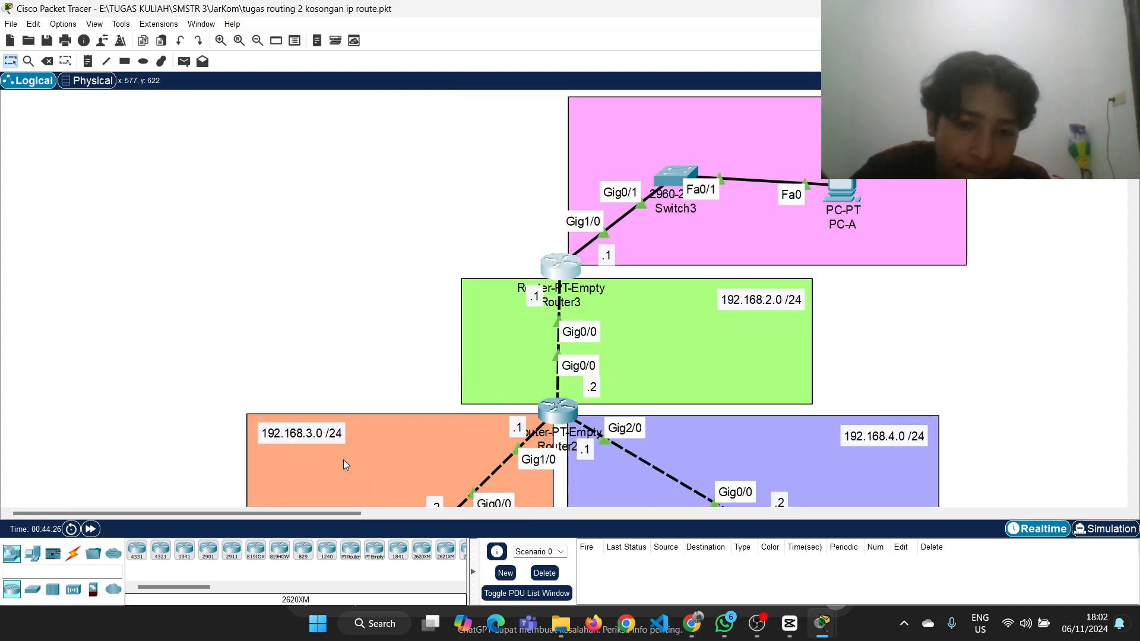
scroll(343, 459, down, 3)
scroll(344, 461, up, 2)
scroll(345, 462, down, 1)
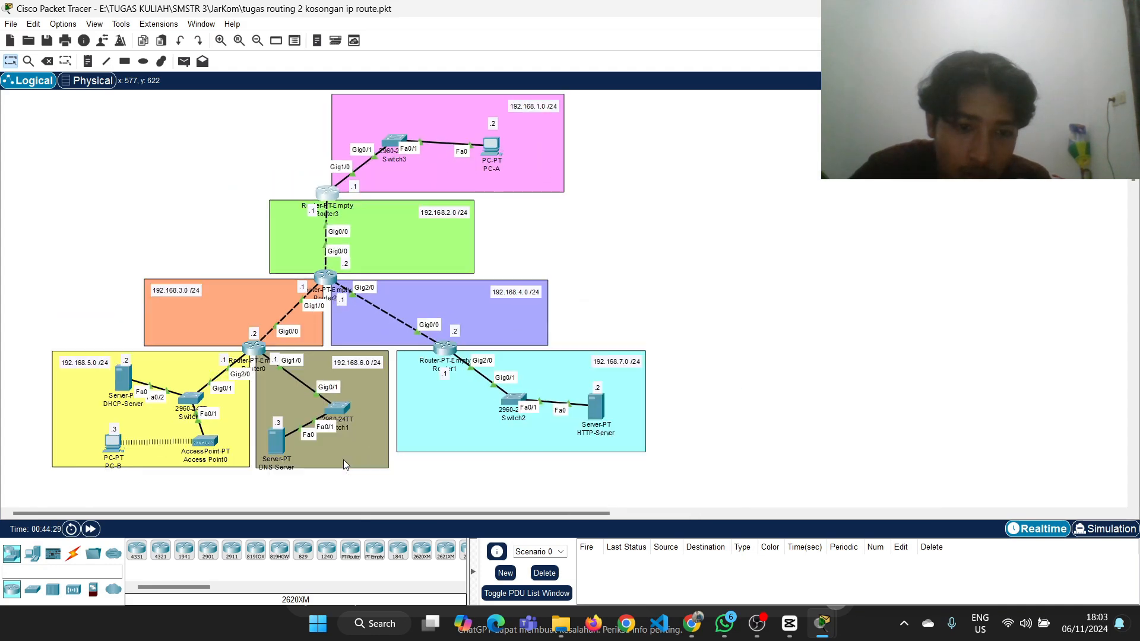
click(328, 204)
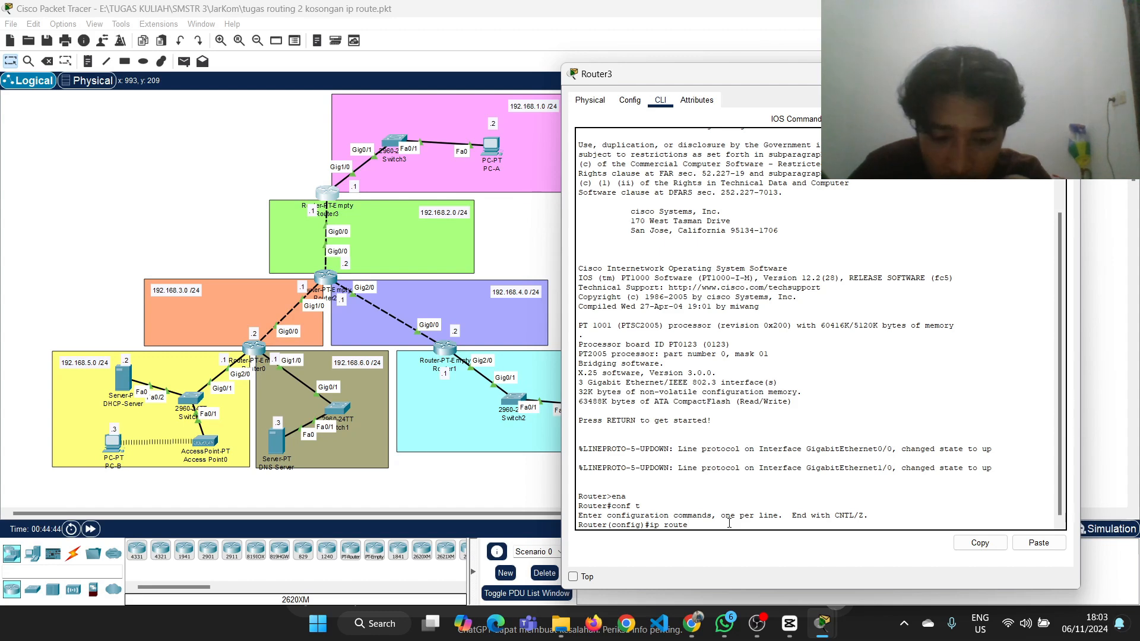
text(192.168)
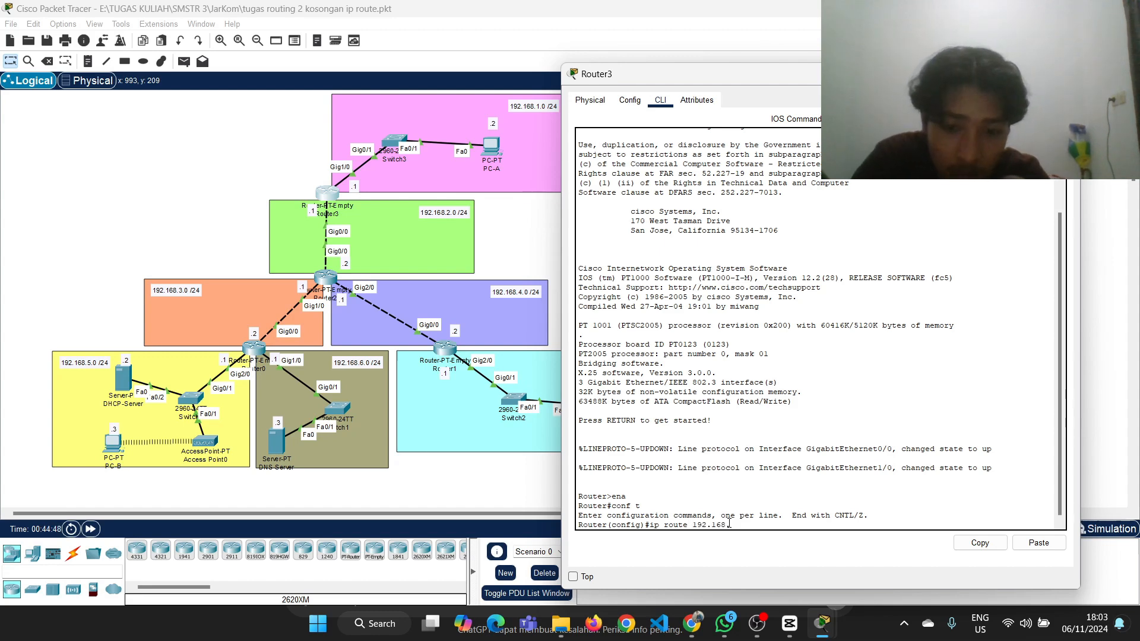
text(.3.0 255.)
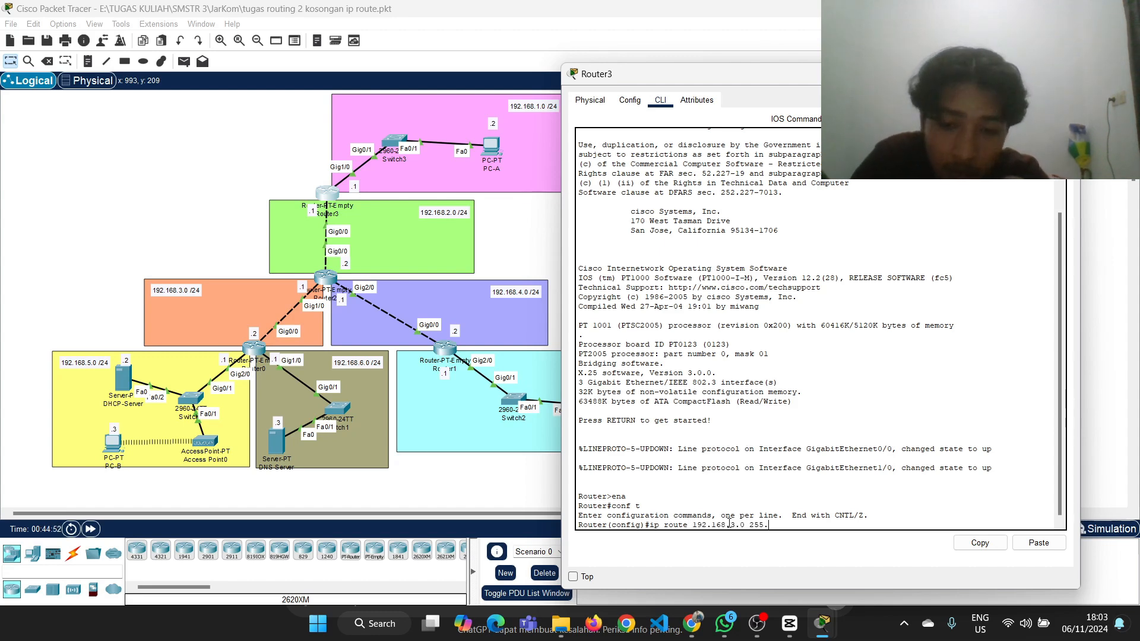
text(2525)
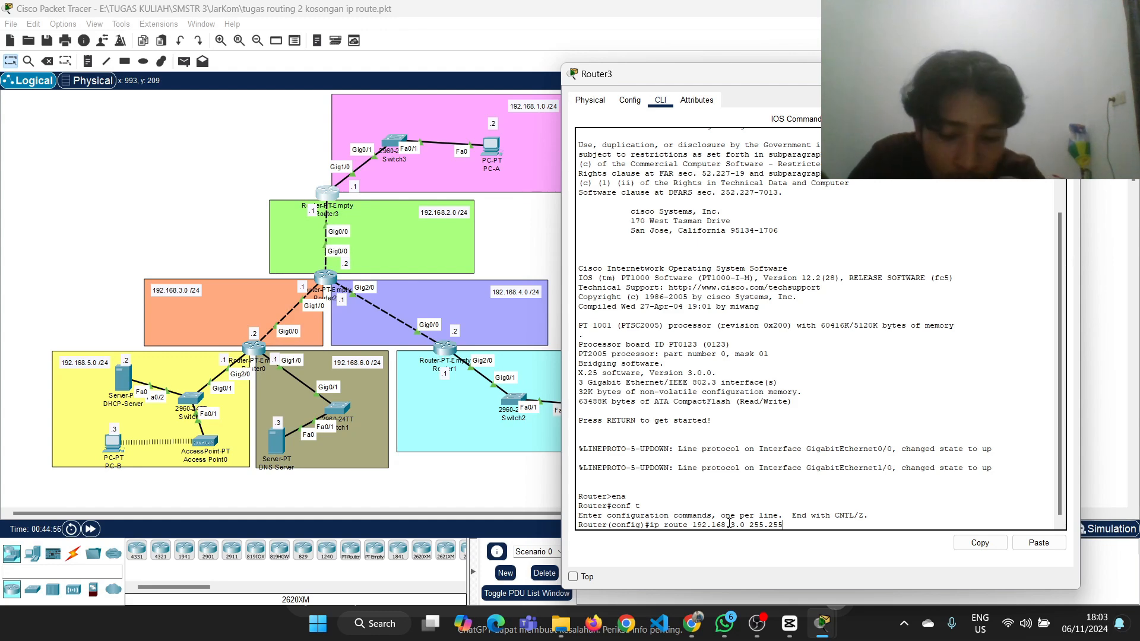
key(BackSpace)
key(BackSpace)
text(0)
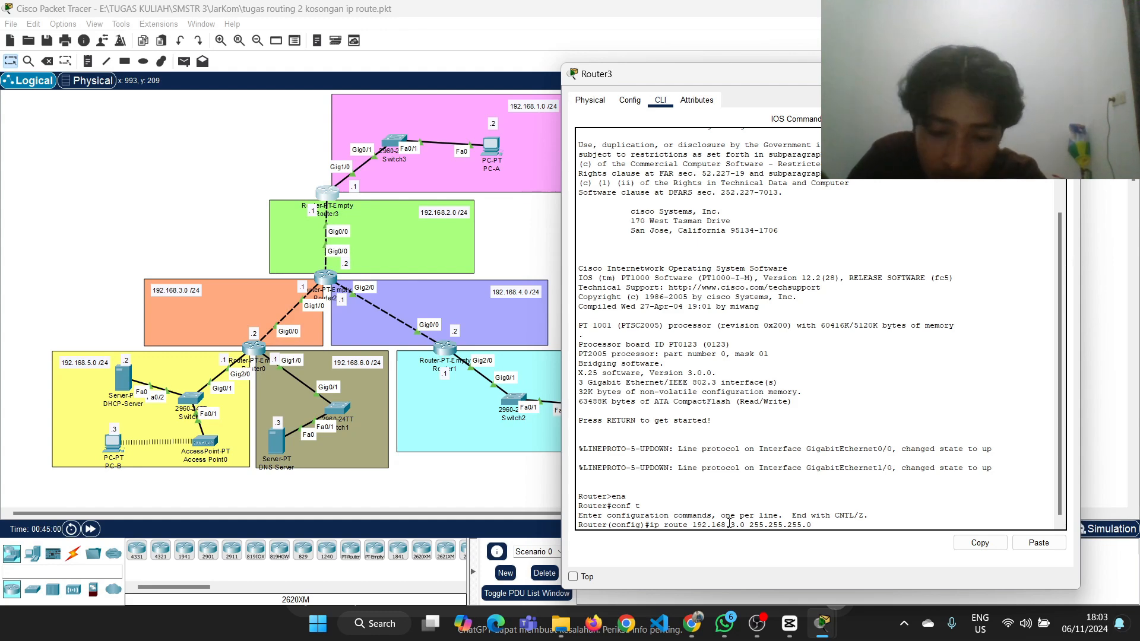
text( 192.168.)
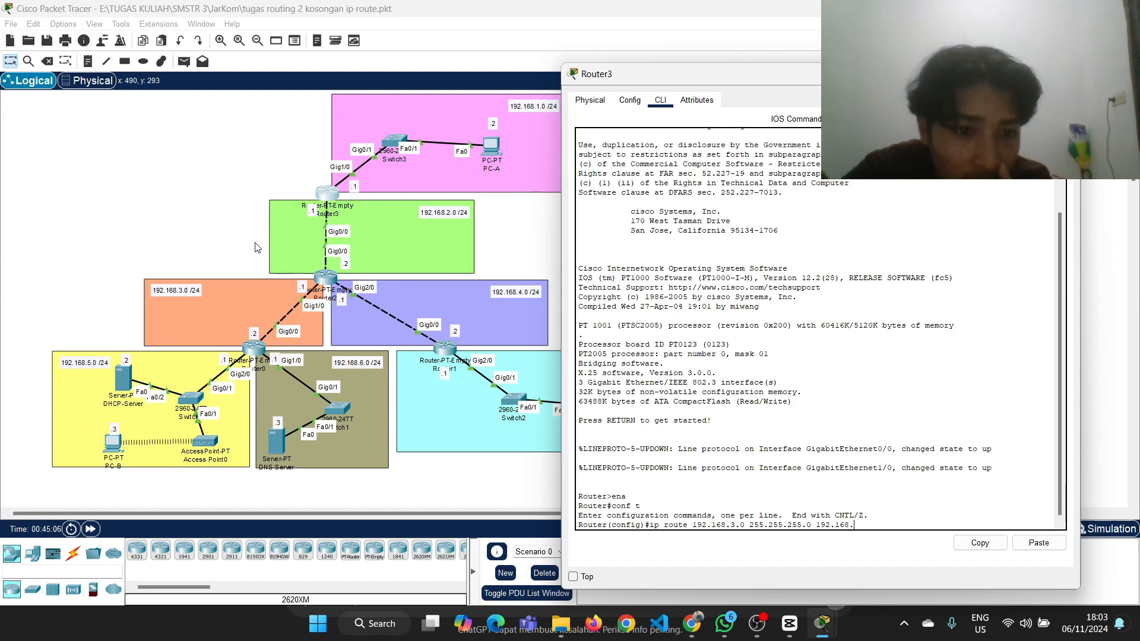
Check the router interface addresses in the topology and complete Router3's 192.168.3.0 route with next hop 192.168.2.2
click(248, 234)
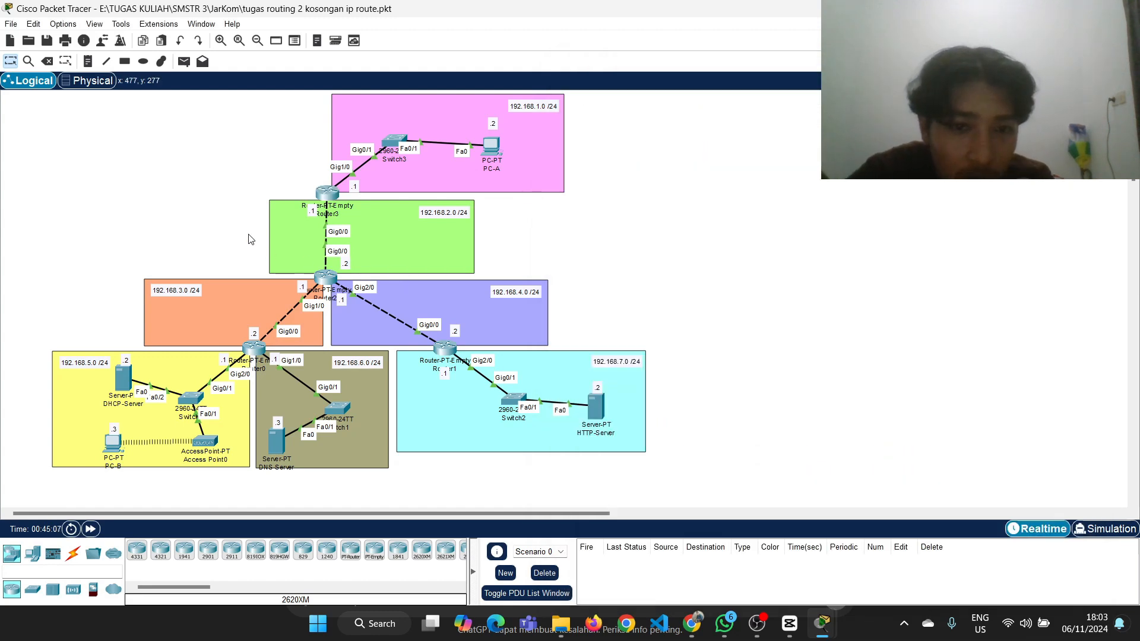
scroll(248, 234, up, 1)
scroll(248, 234, down, 2)
scroll(248, 234, down, 1)
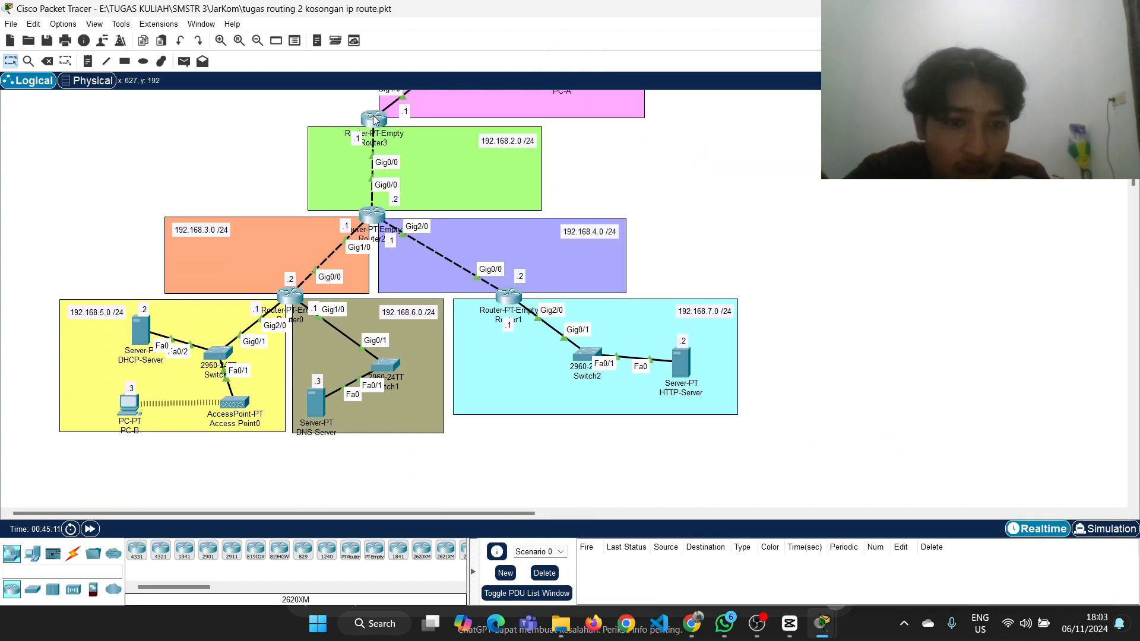
mouse_move(296, 296)
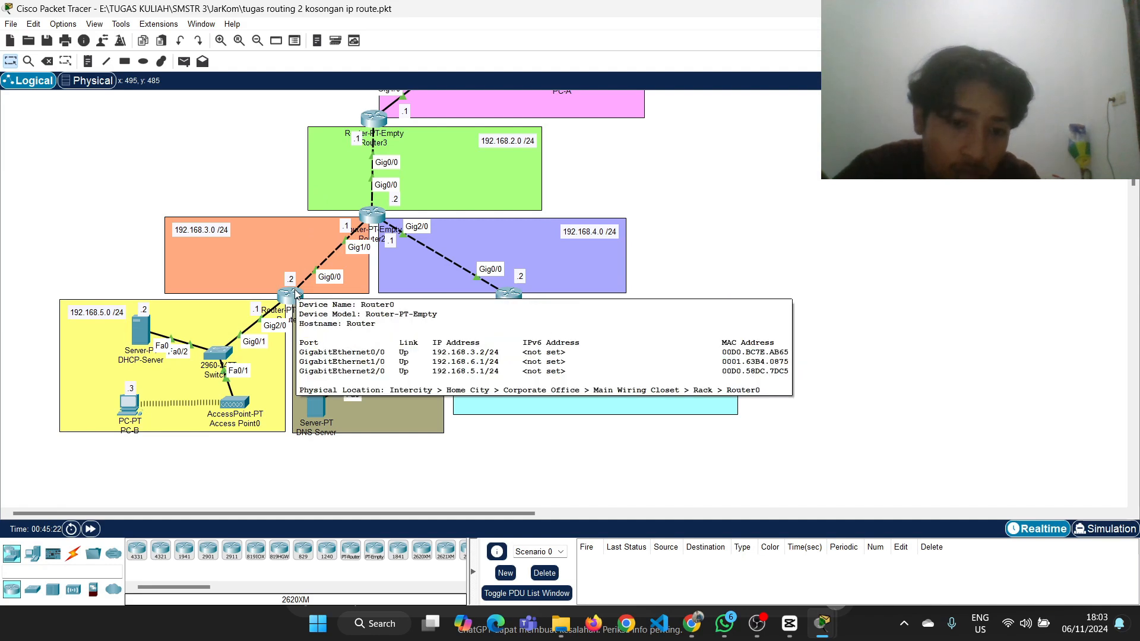
scroll(310, 172, up, 1)
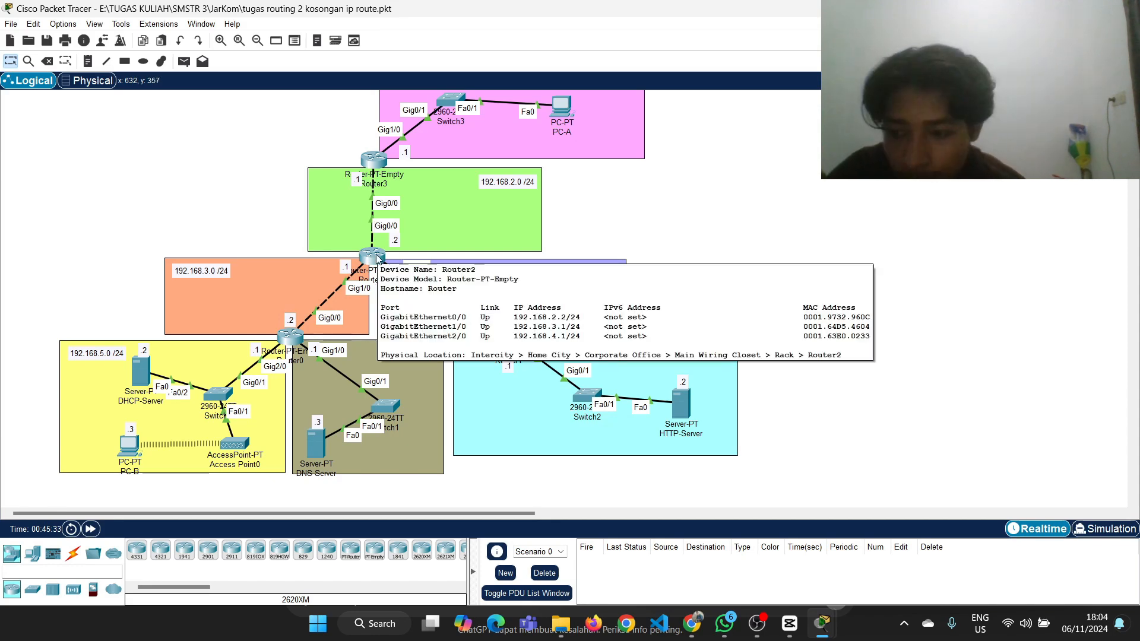
scroll(315, 185, up, 1)
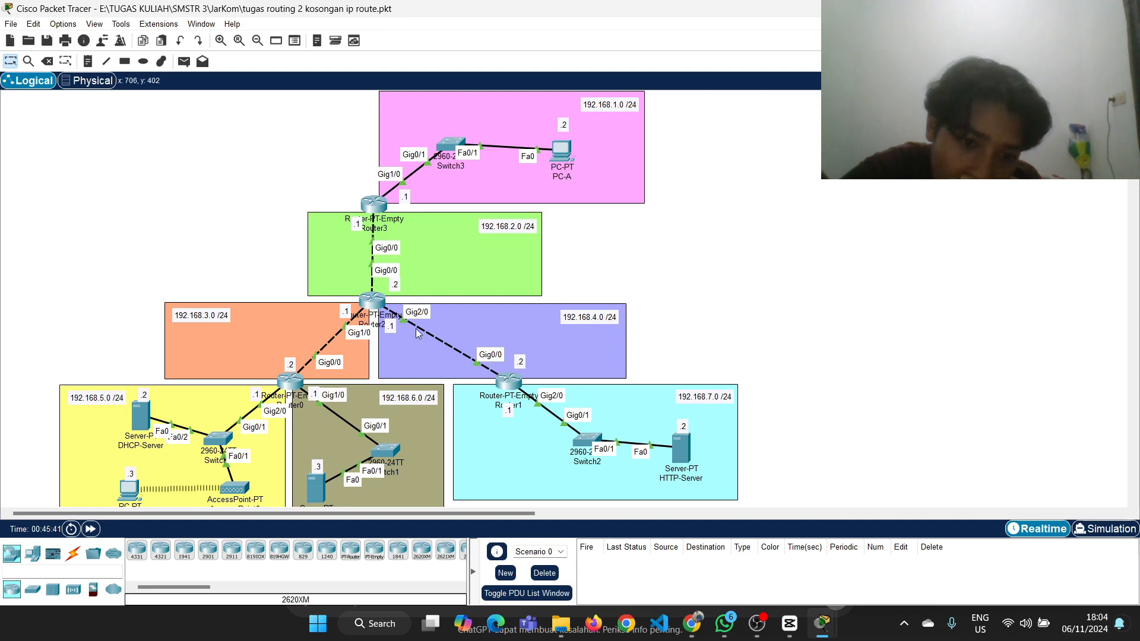
mouse_move(368, 299)
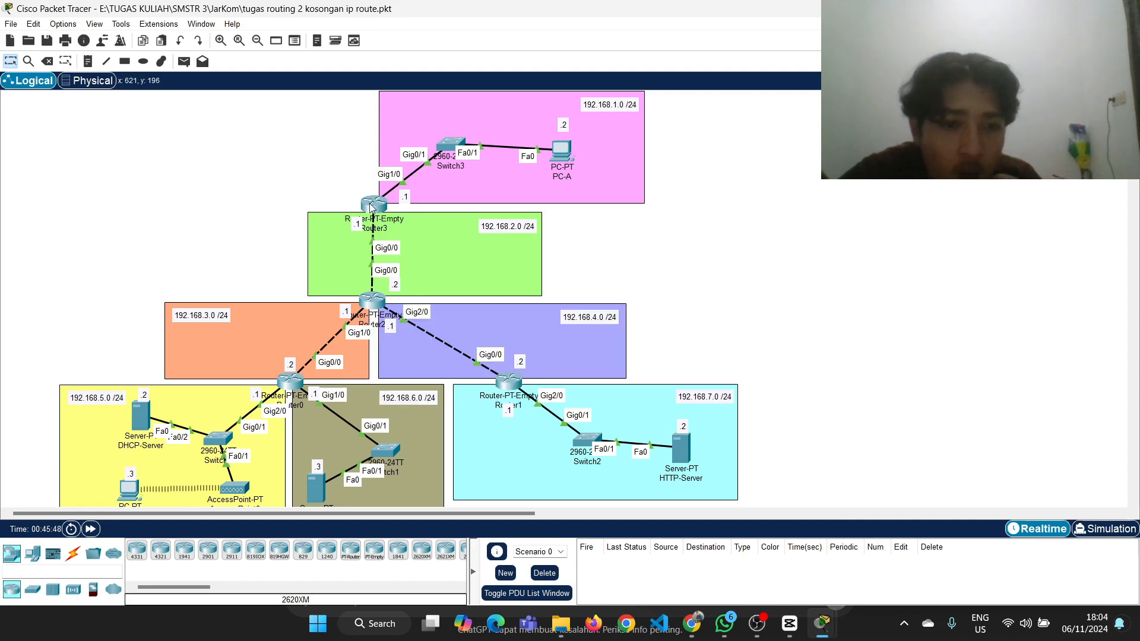
click(372, 206)
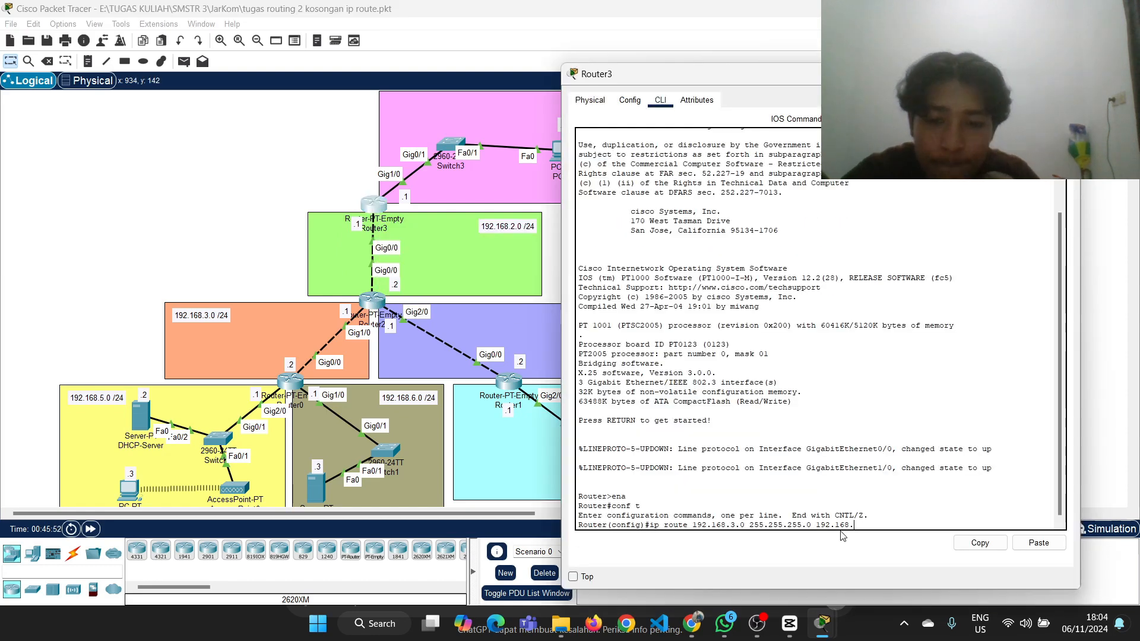
key(Return)
Edit the recalled command to add the route ip route 192.168.4.0 255.255.255.0 192.168.2.2 on Router3
key(Up)
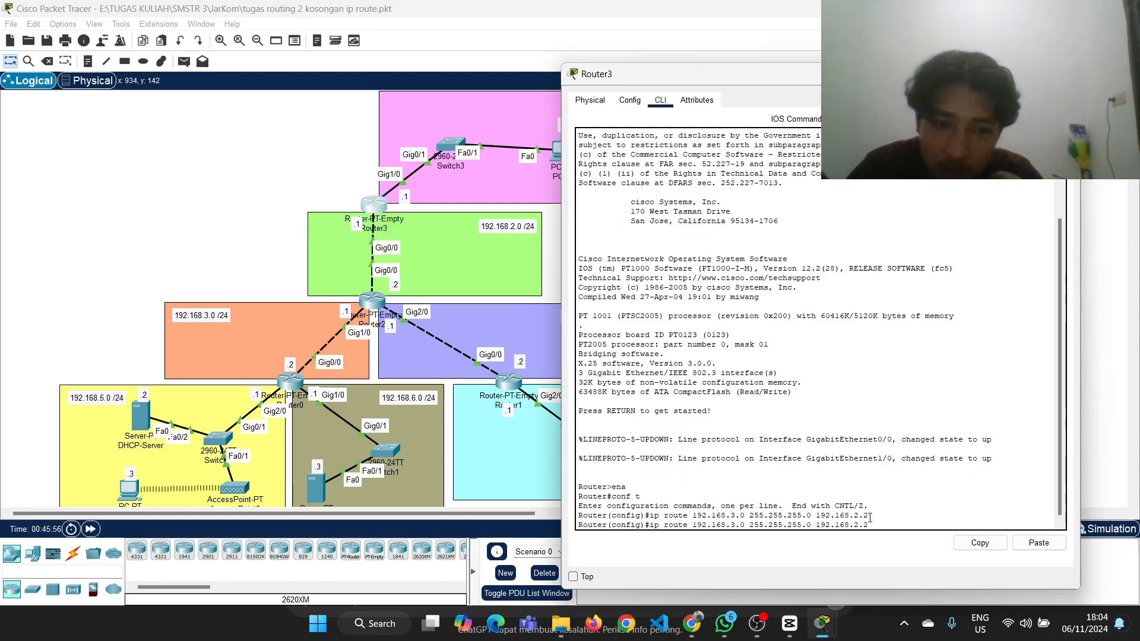
drag(868, 74, 827, 64)
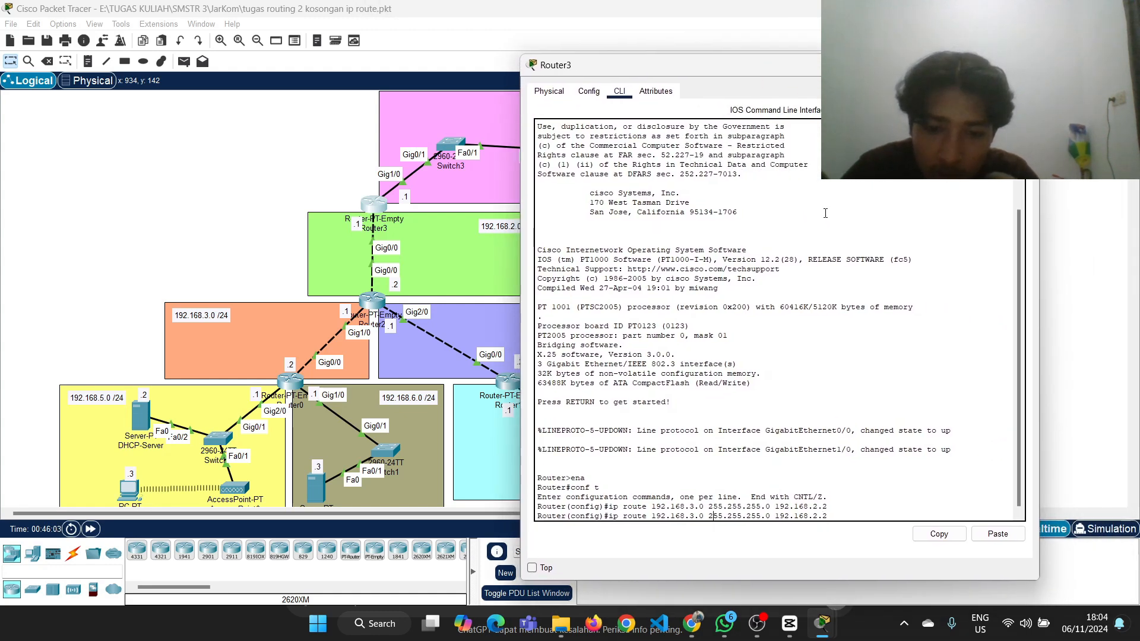
key(BackSpace)
text(4)
key(Return)
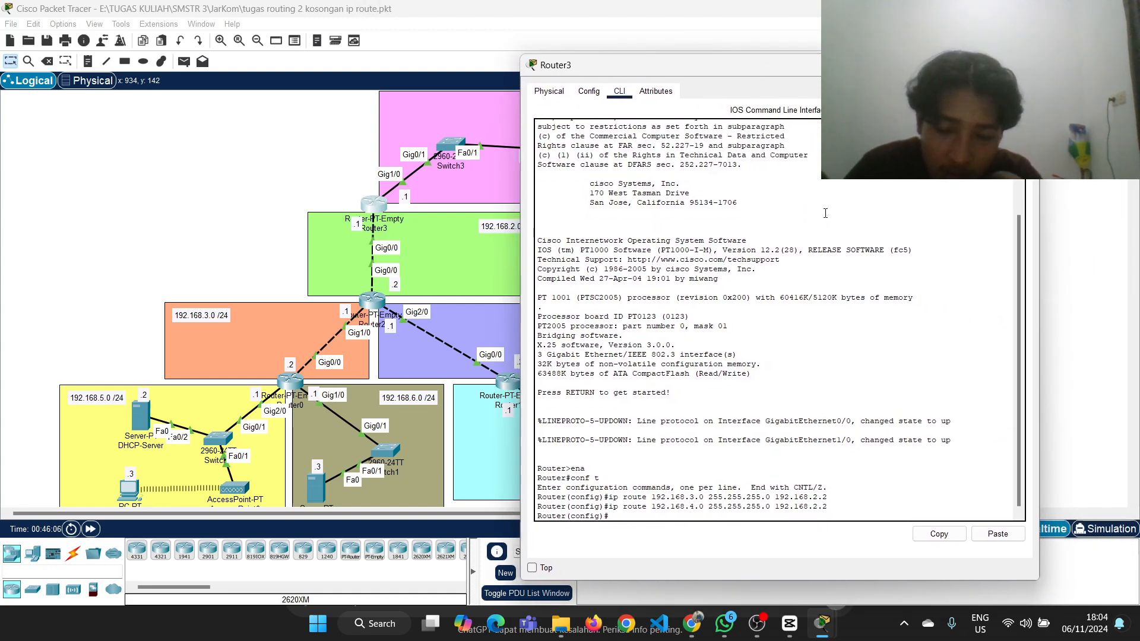
Edit the recalled command to add the route ip route 192.168.5.0 255.255.255.0 192.168.2.2 on Router3
key(Up)
key(Left)
key(Left)
key(Left)
key(Left)
key(Left)
key(Left)
key(Left)
key(Left)
key(Left)
key(Left)
key(Left)
key(Left)
key(Left)
key(Left)
key(Left)
key(Left)
key(Left)
key(Left)
key(Left)
key(Left)
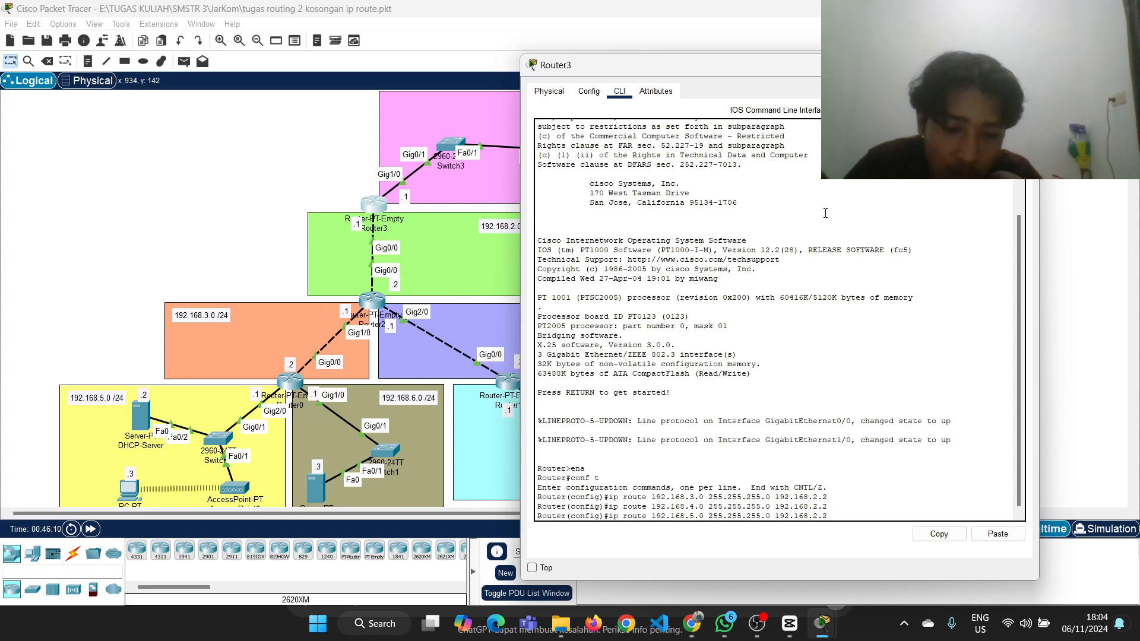
key(Return)
Edit the recalled command to add the route ip route 192.168.6.0 255.255.255.0 192.168.2.2 on Router3
key(Up)
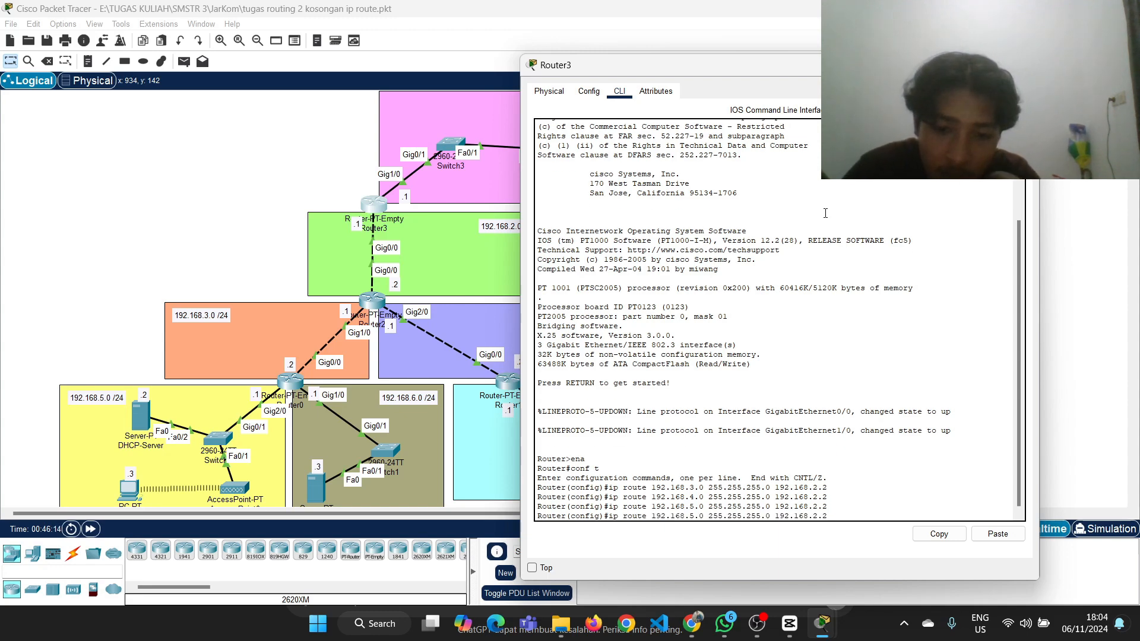
key(BackSpace)
text(6)
key(Return)
Edit the recalled command to add the route ip route 192.168.7.0 255.255.255.0 192.168.2.2 on Router3
key(Up)
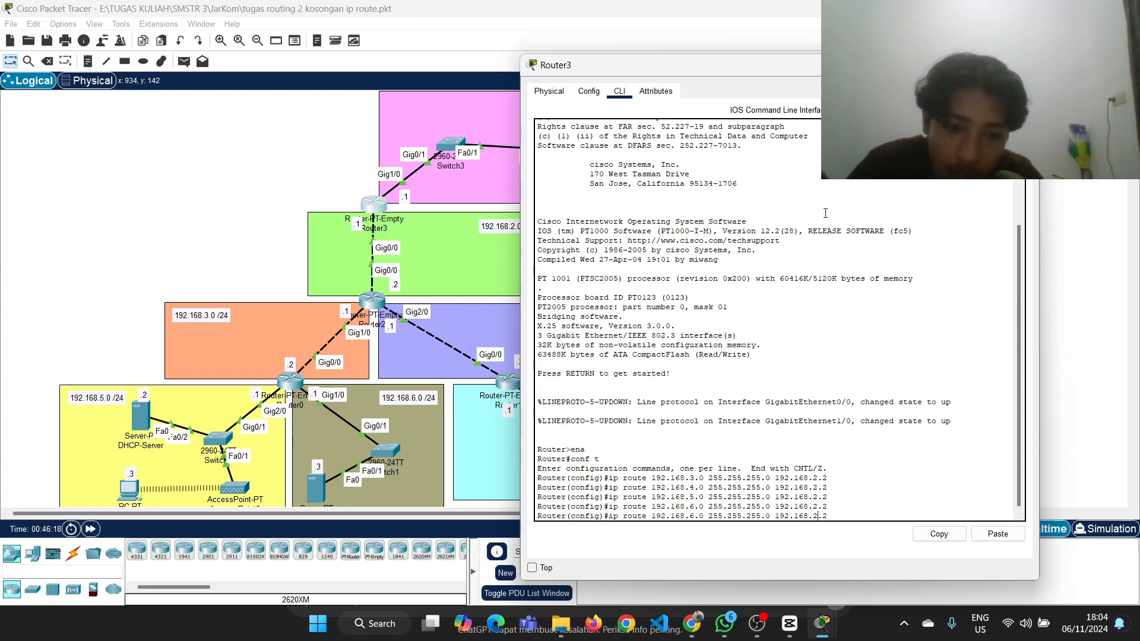
key(BackSpace)
text(7)
key(Return)
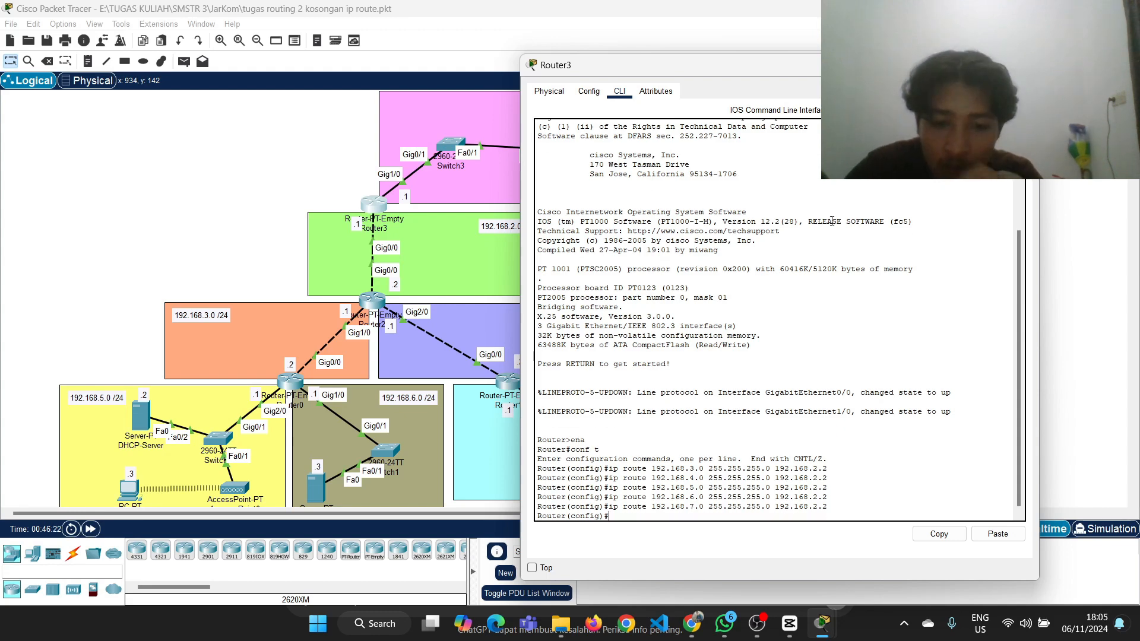
Leave configuration mode on Router3 with ex and display its routing table with show ip route
text(ex)
key(Return)
text(show)
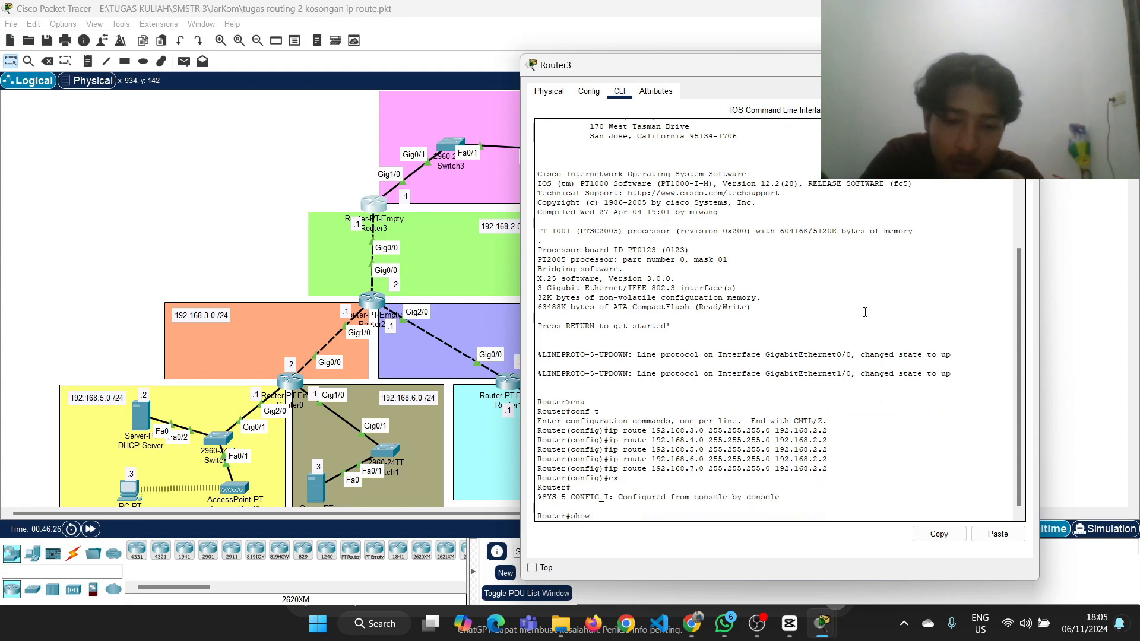
text( ip route)
key(Return)
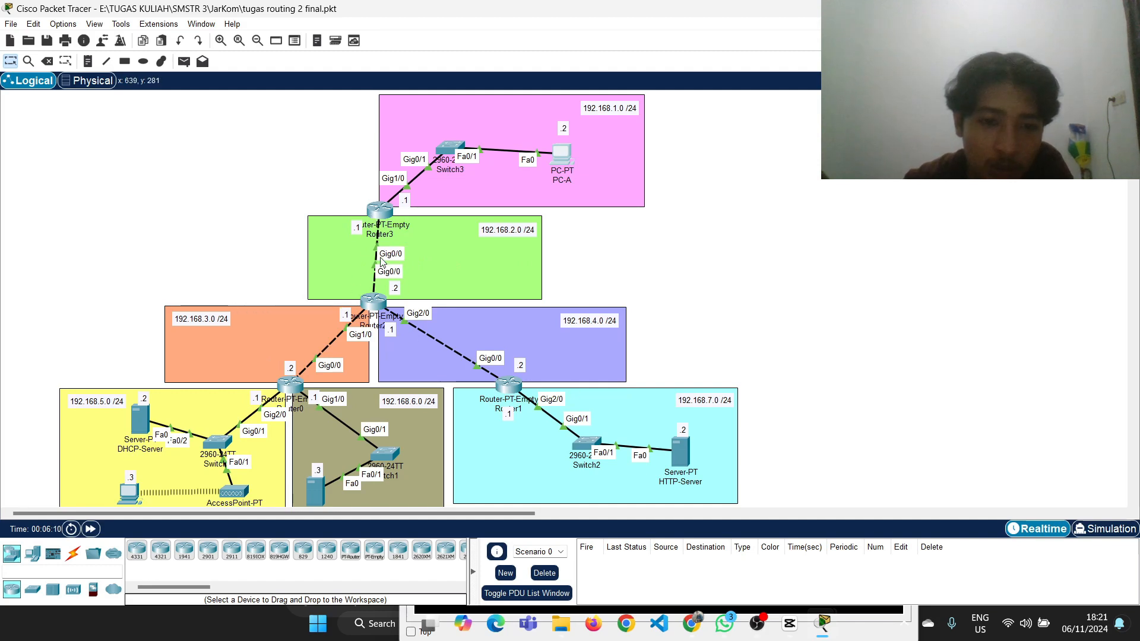
Review the Tugas Routing 2 instructions in Google Classroom and return to Packet Tracer to look over the topology
scroll(381, 262, down, 2)
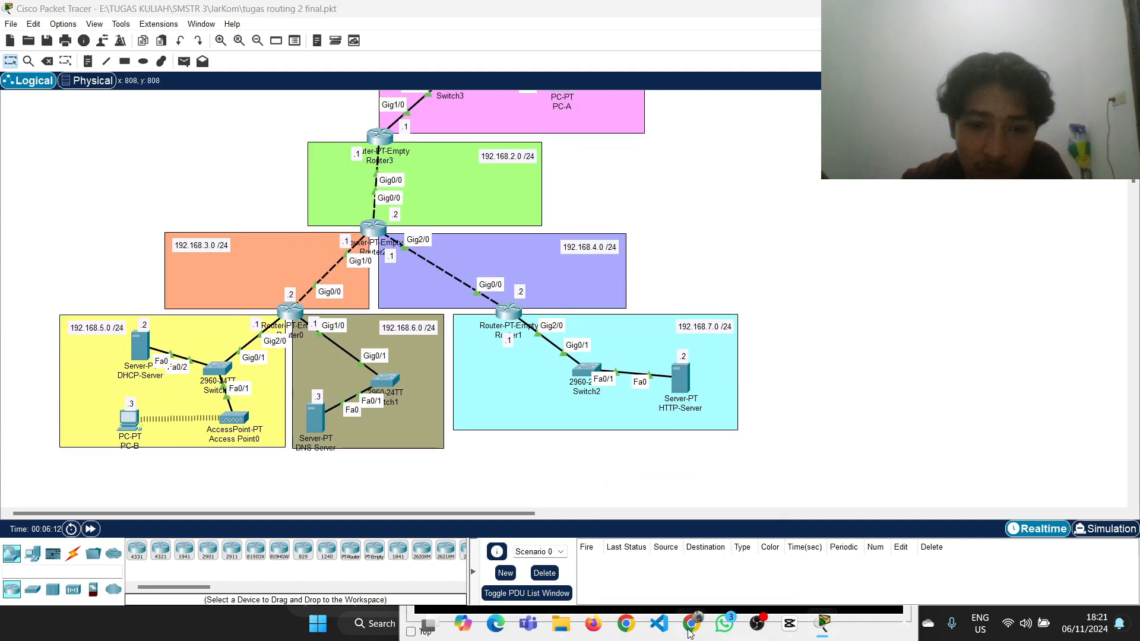
click(689, 631)
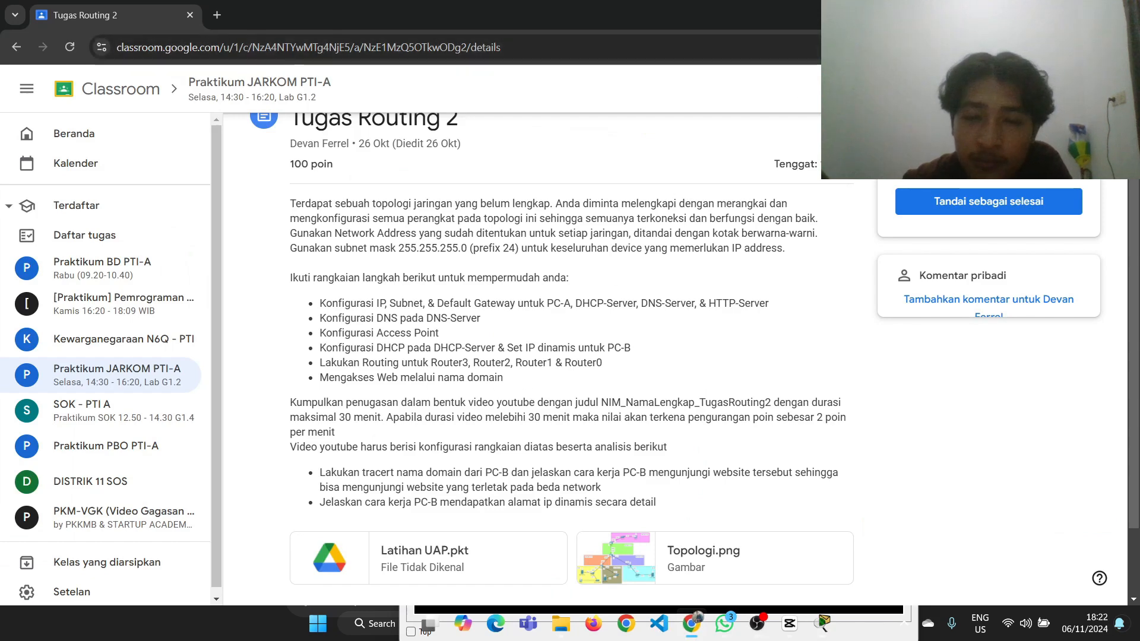
click(823, 623)
scroll(679, 170, up, 2)
scroll(682, 172, down, 1)
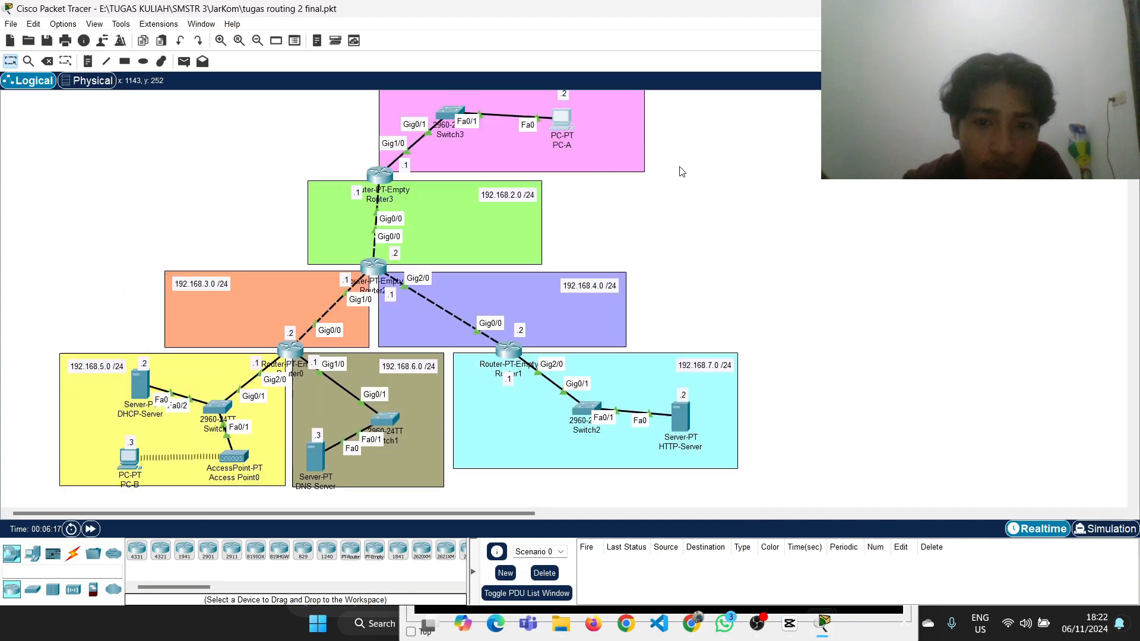
scroll(682, 171, down, 1)
scroll(679, 170, up, 2)
scroll(536, 250, down, 1)
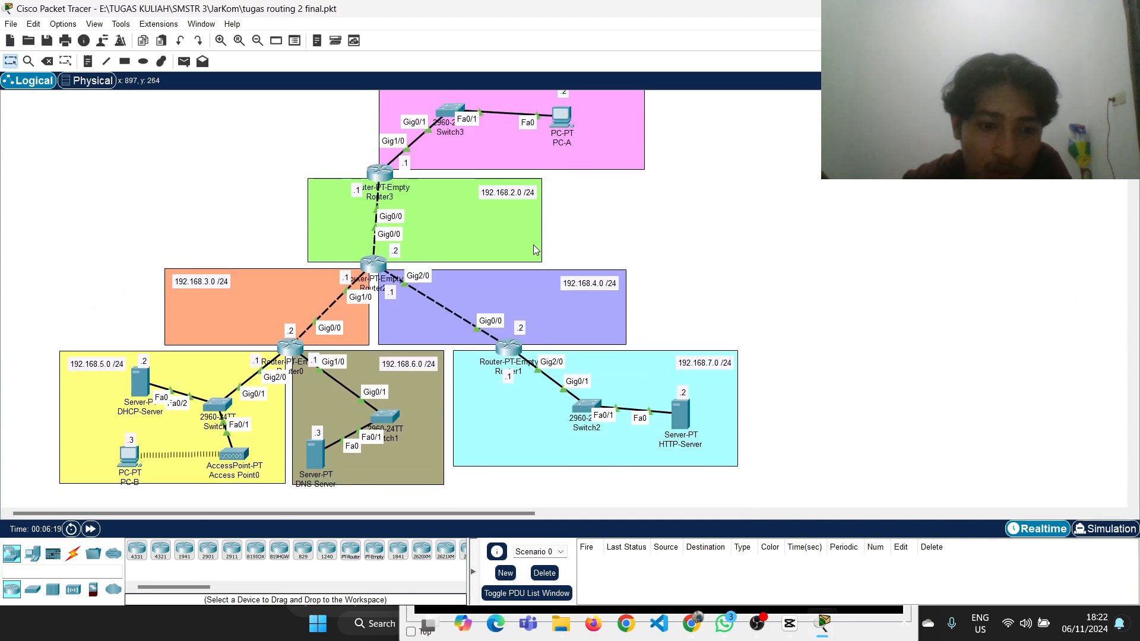
Open PC-A's desktop applications and move its window clear of the network topology
scroll(536, 250, down, 1)
click(561, 113)
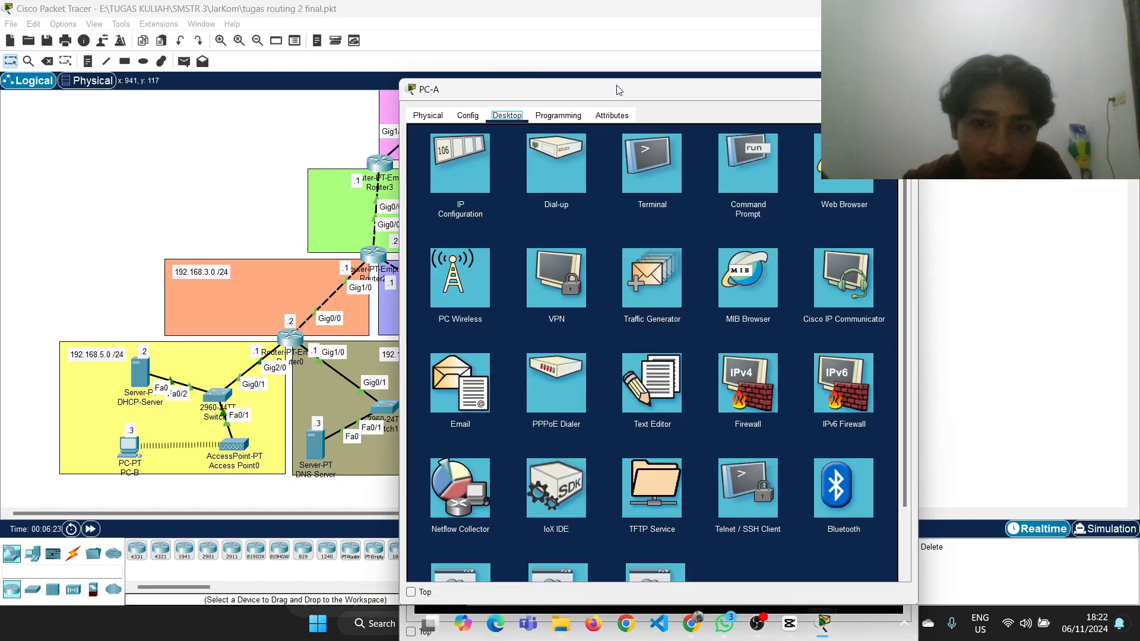
drag(616, 72, 708, 50)
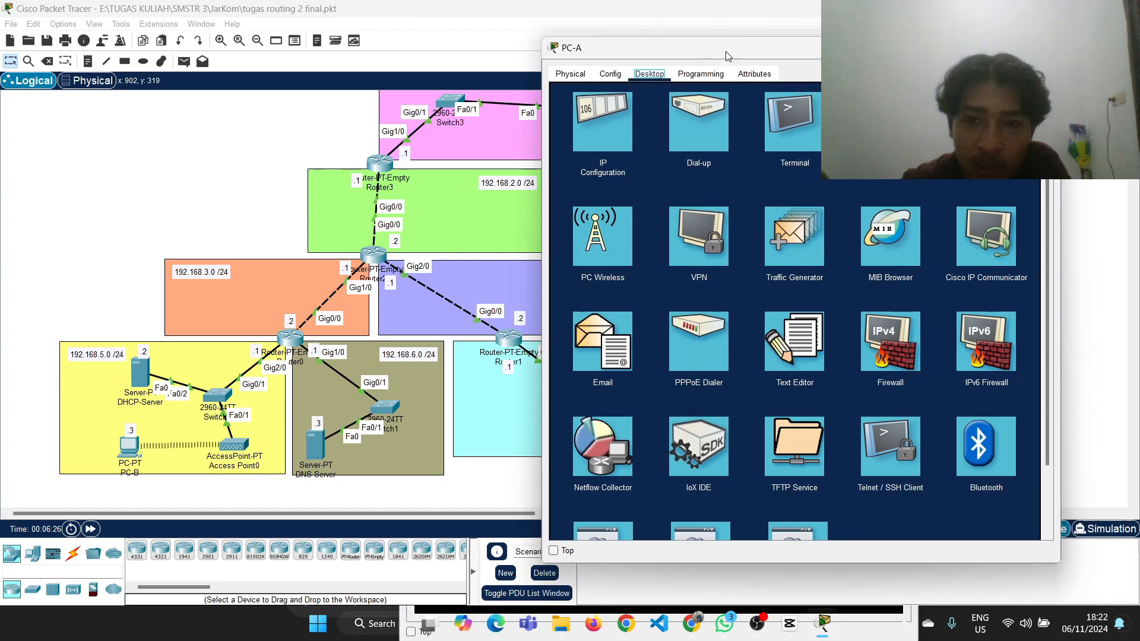
Open the DNS service settings on DNS-Server
click(313, 442)
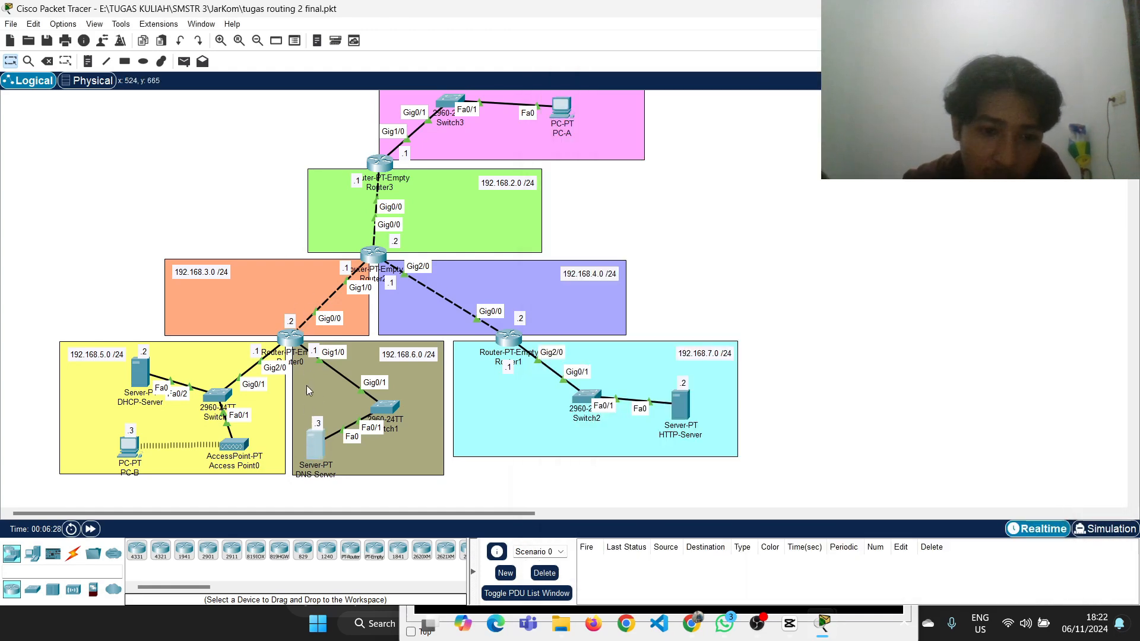
click(502, 116)
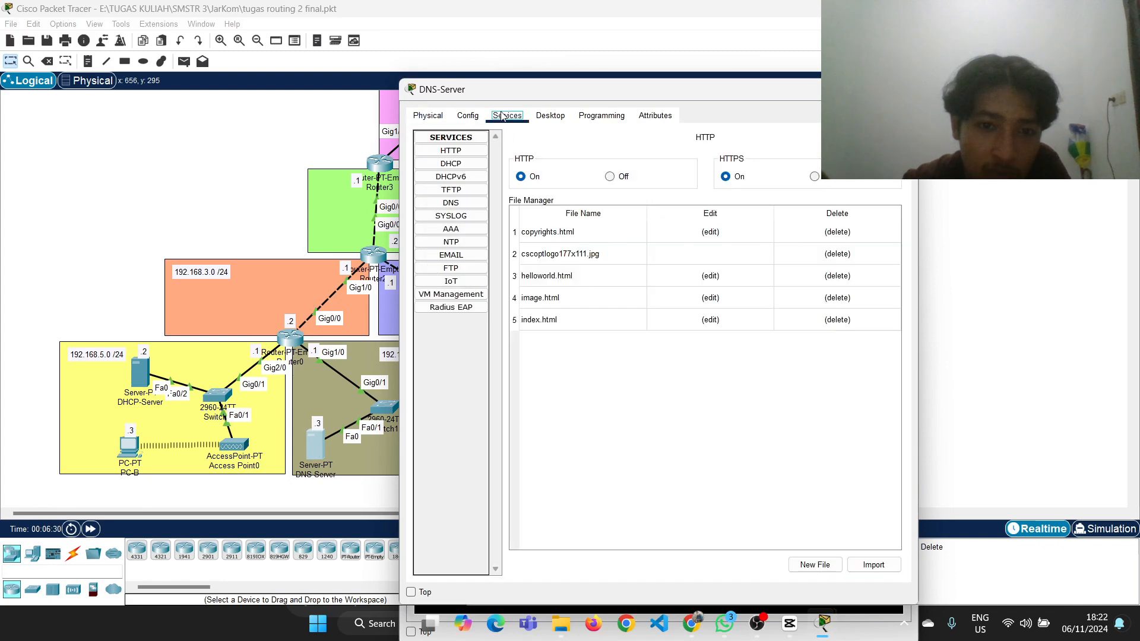
click(452, 203)
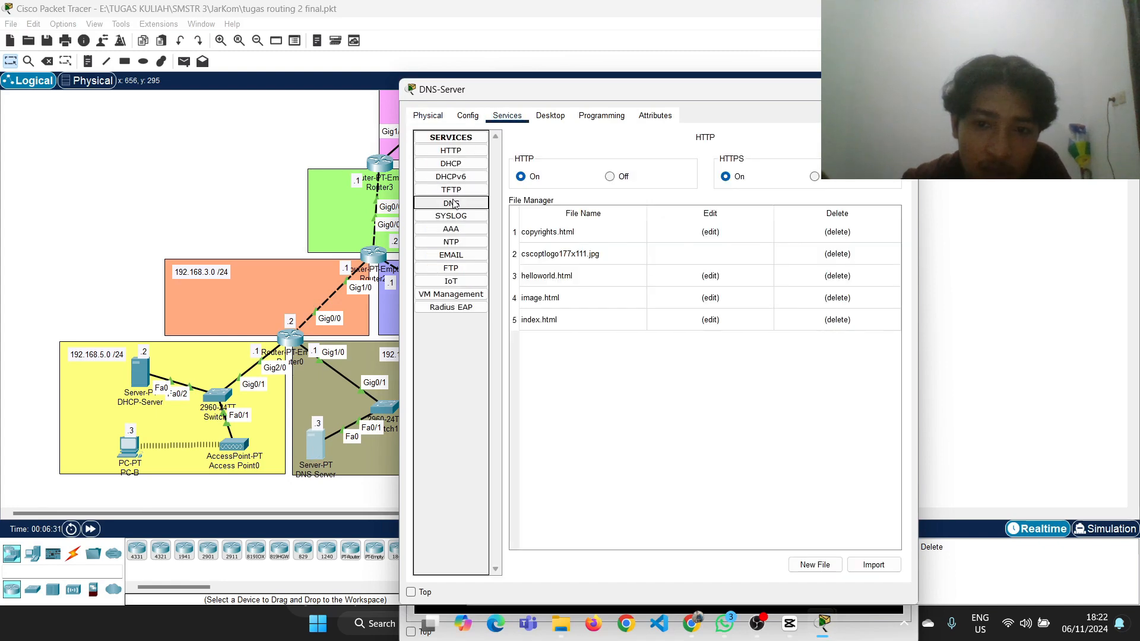
Load eka.com in PC-A's web browser, then put its window away to uncover the network topology
click(934, 229)
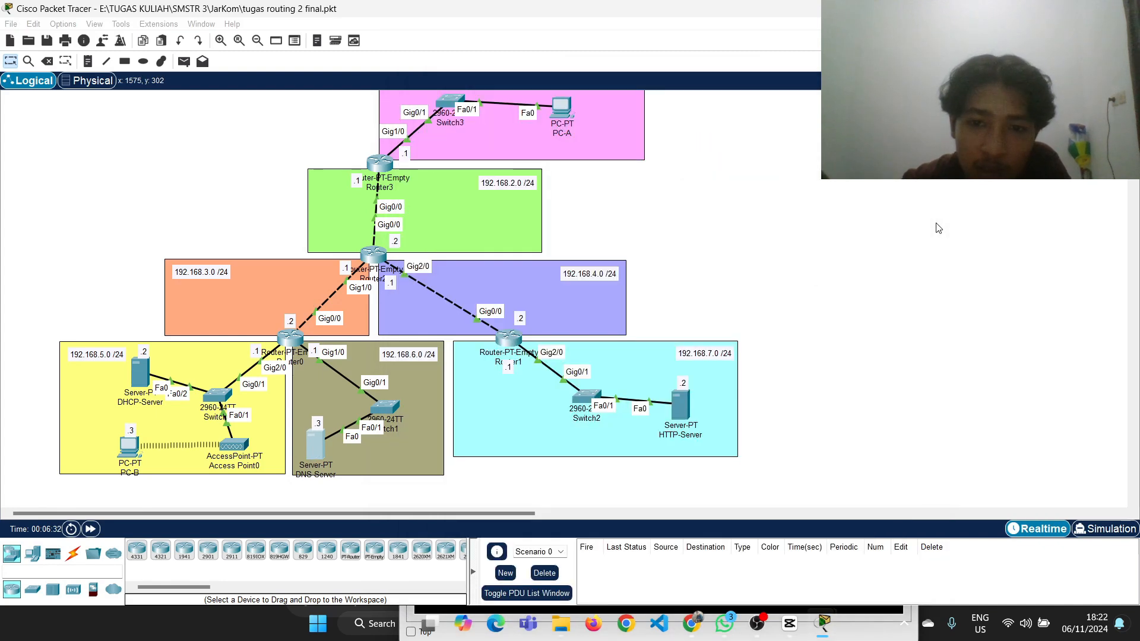
click(558, 122)
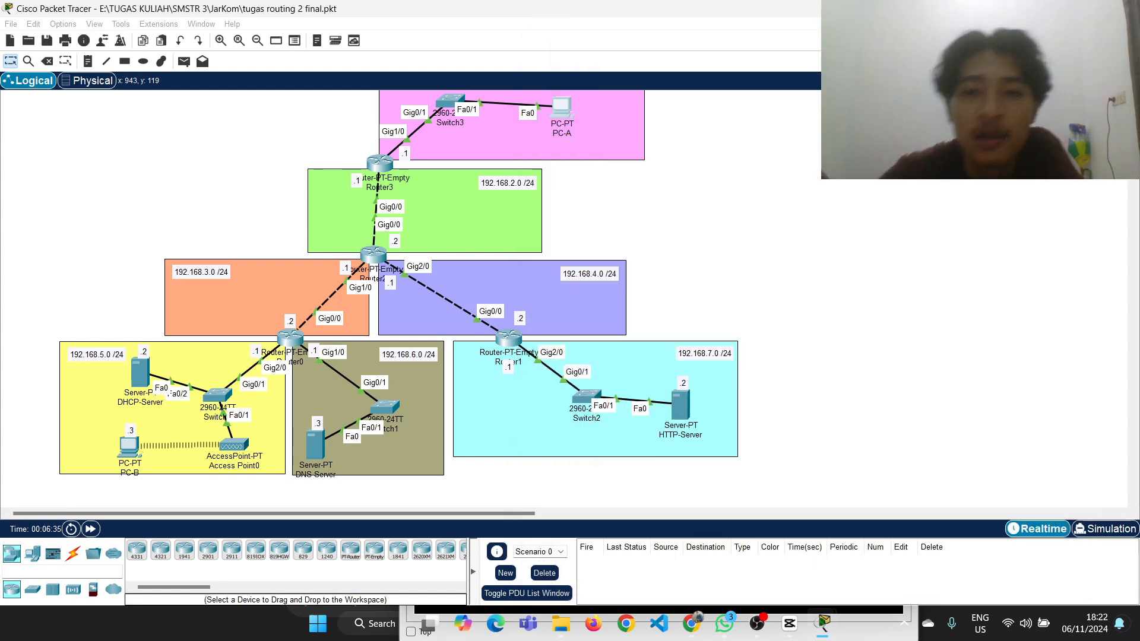
click(561, 107)
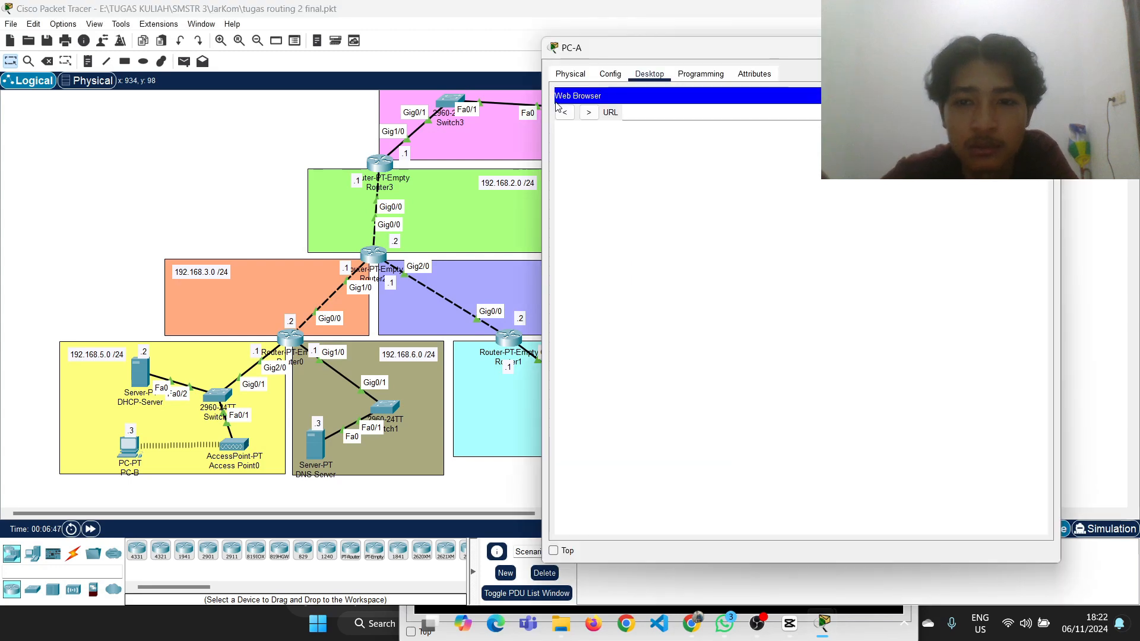
click(663, 112)
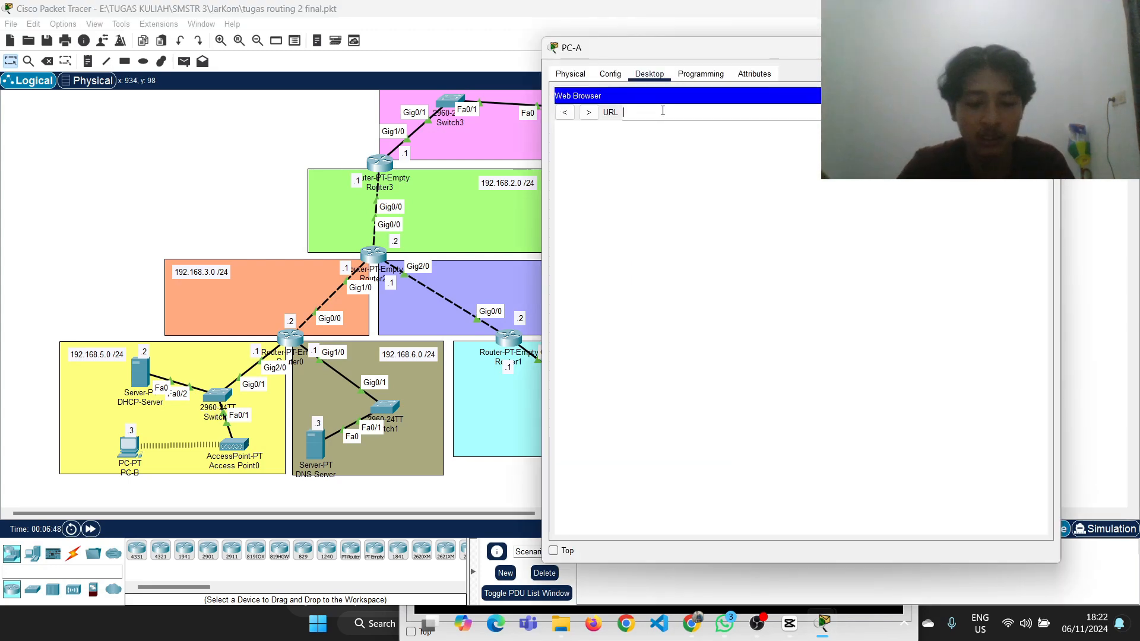
text(eka.com)
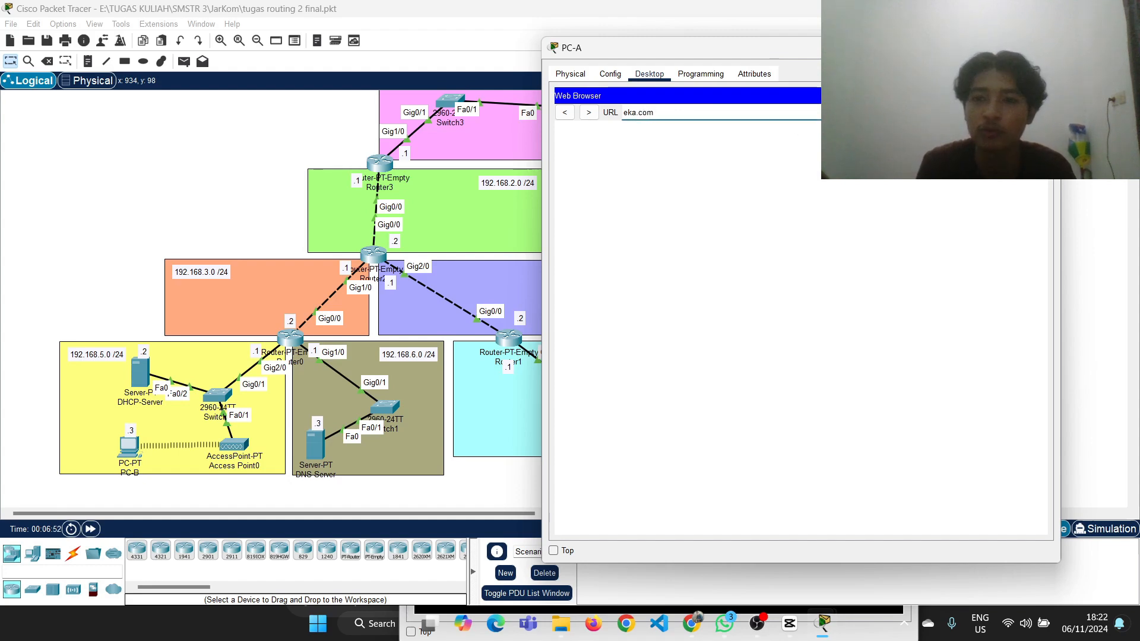
key(Return)
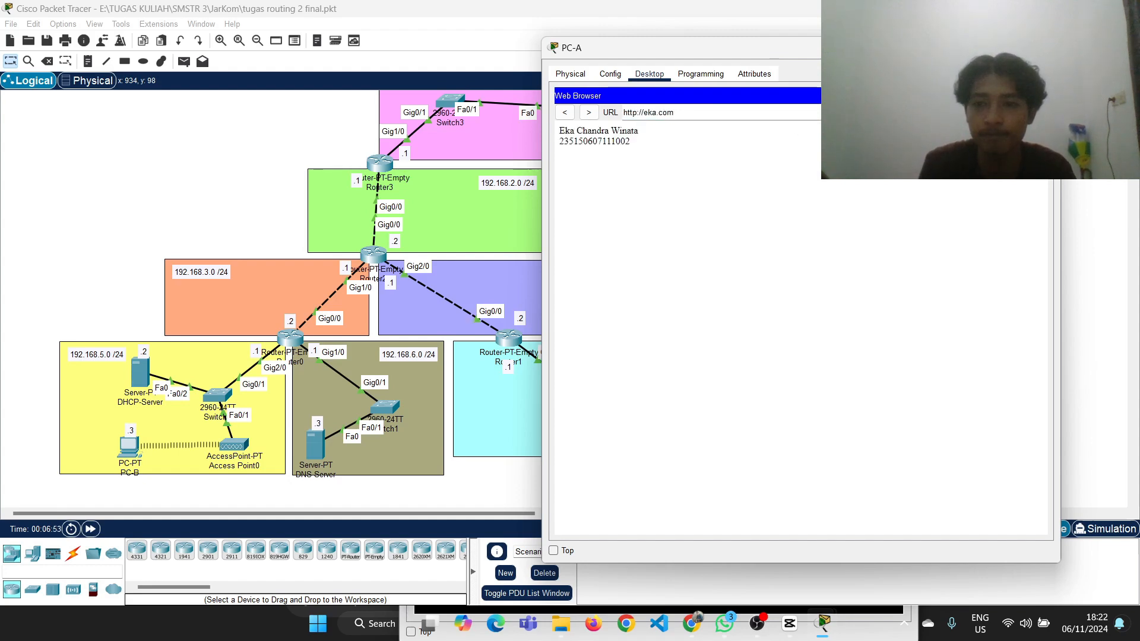
drag(879, 48, 355, 92)
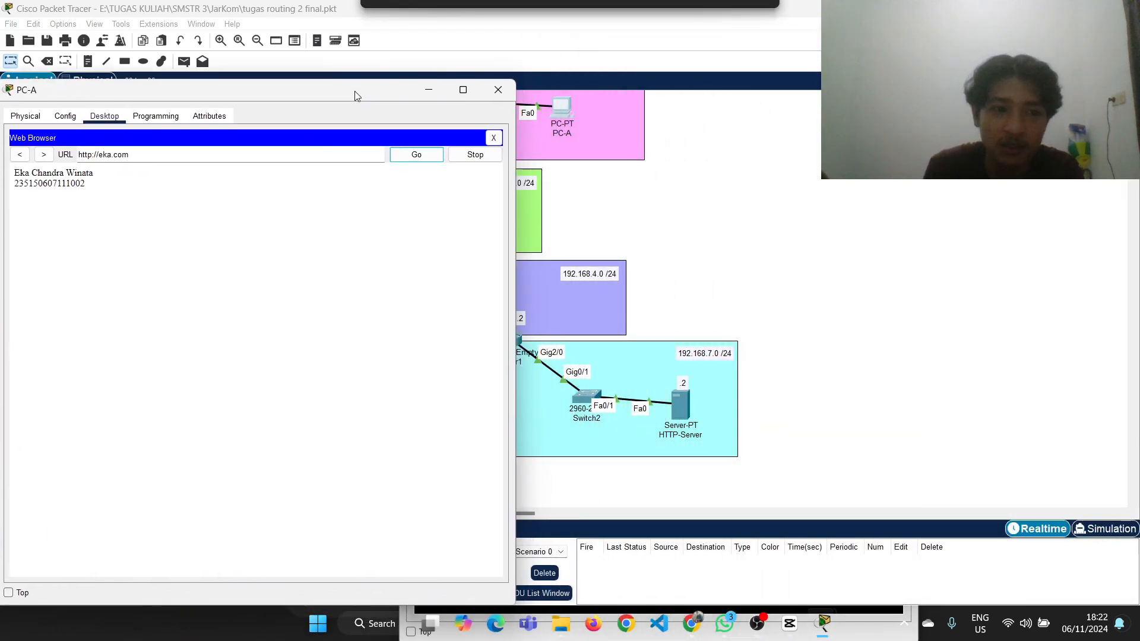
scroll(627, 160, up, 1)
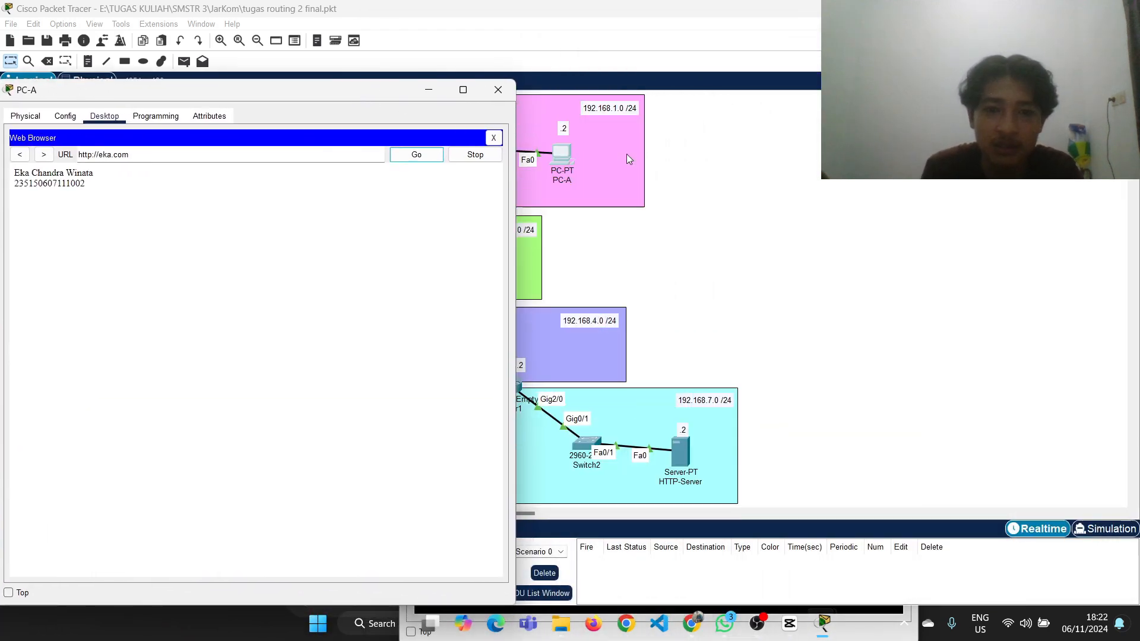
click(427, 90)
Examine the DNS records on DNS-Server and recheck the page loaded in PC-A's web browser
scroll(301, 340, down, 5)
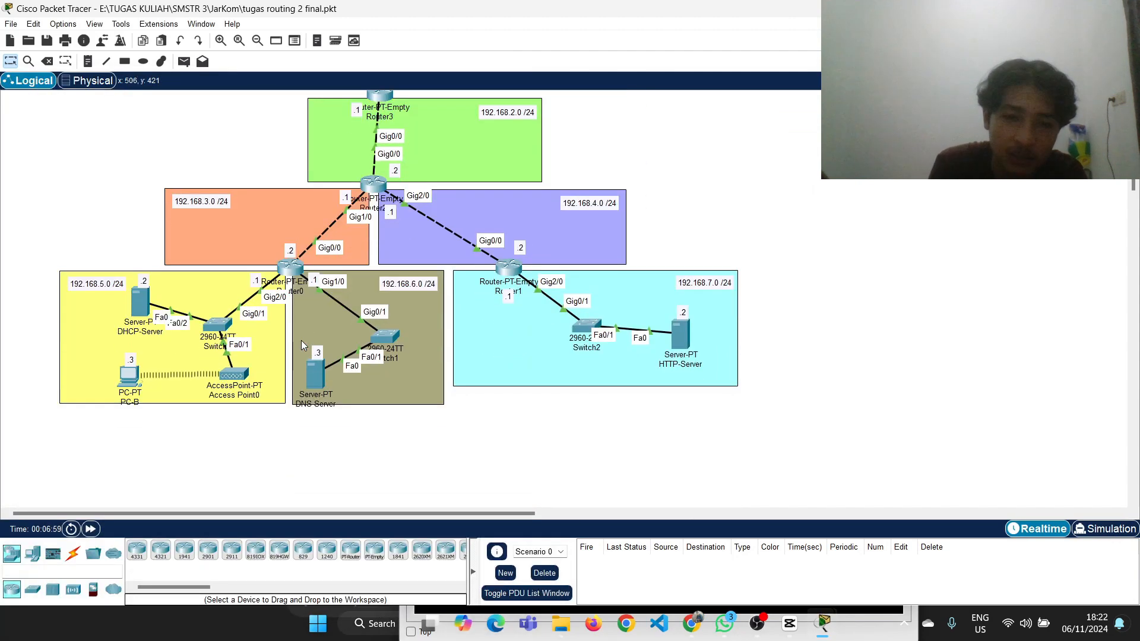
scroll(301, 340, up, 4)
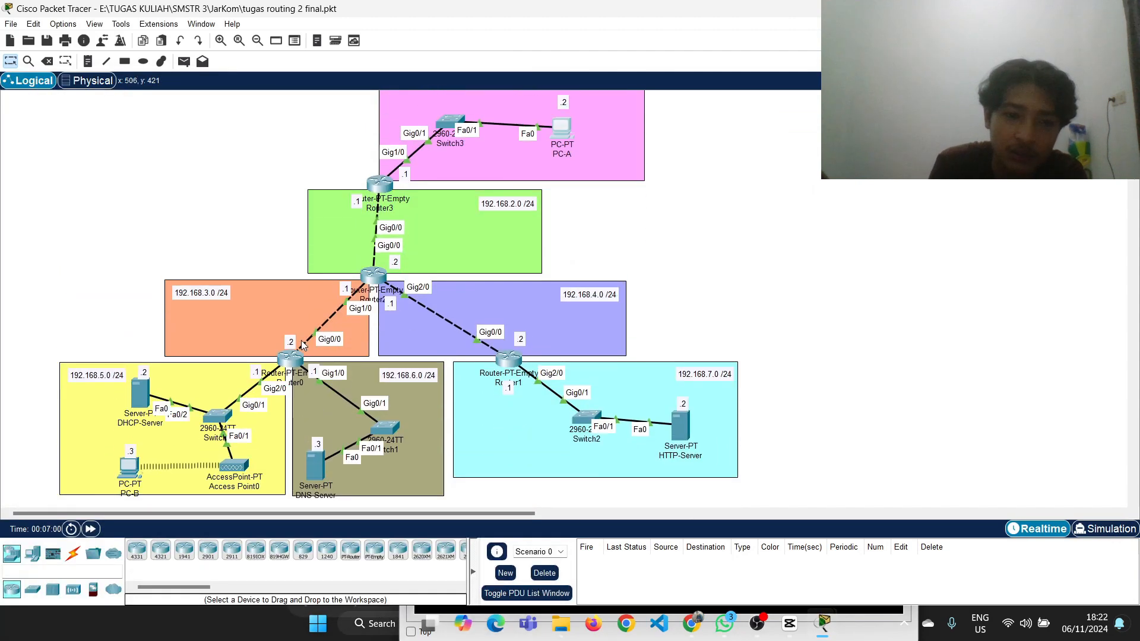
click(311, 473)
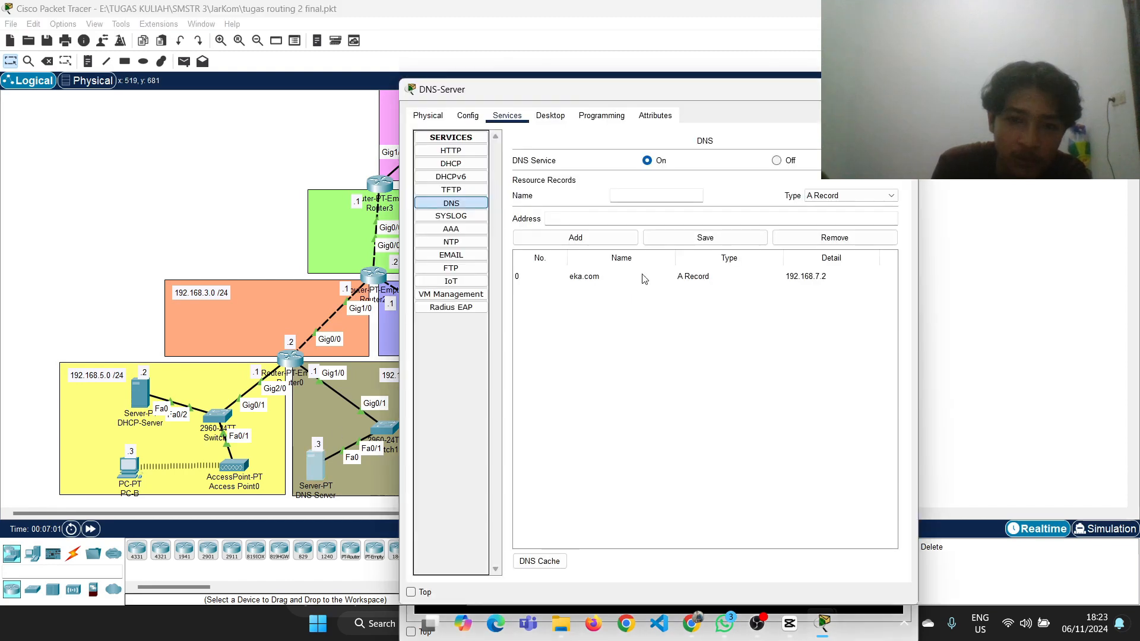
click(831, 89)
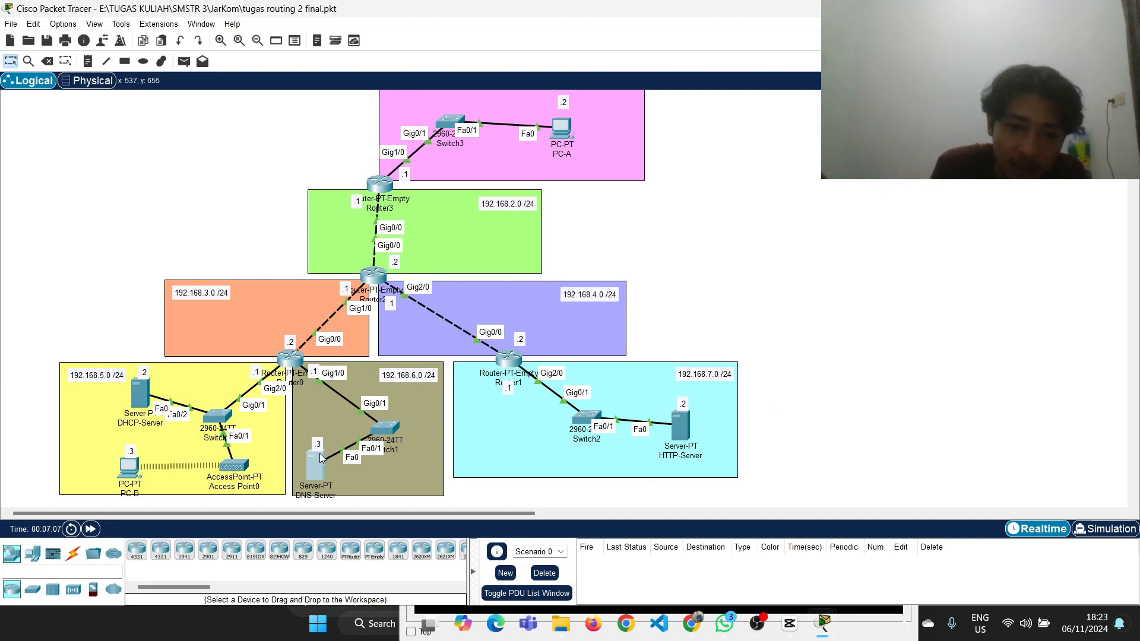
click(561, 134)
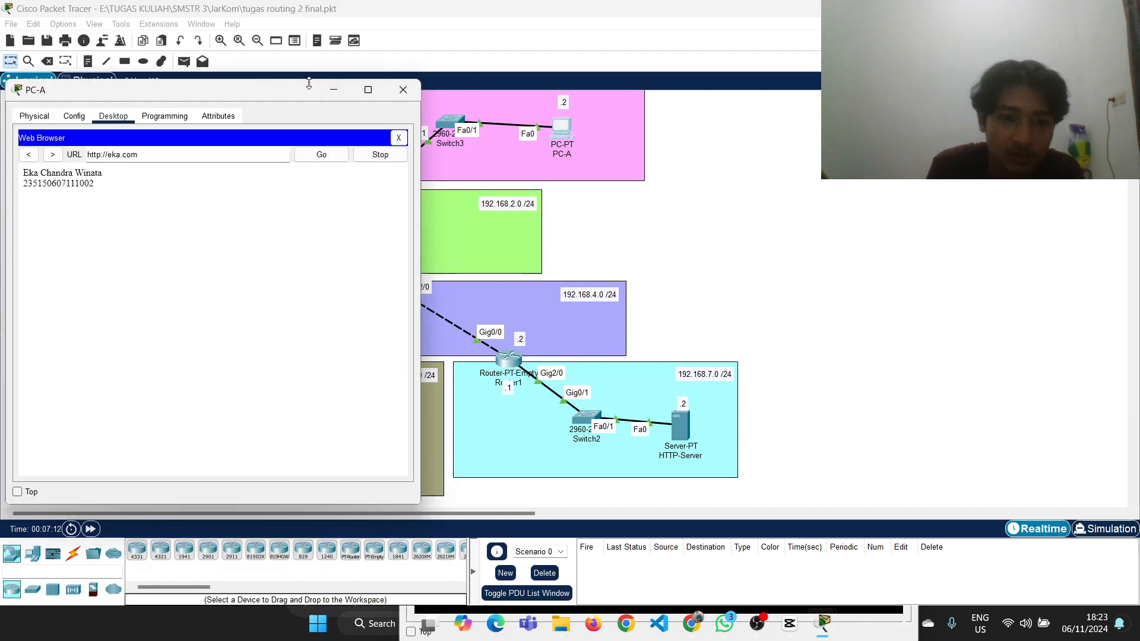
click(393, 90)
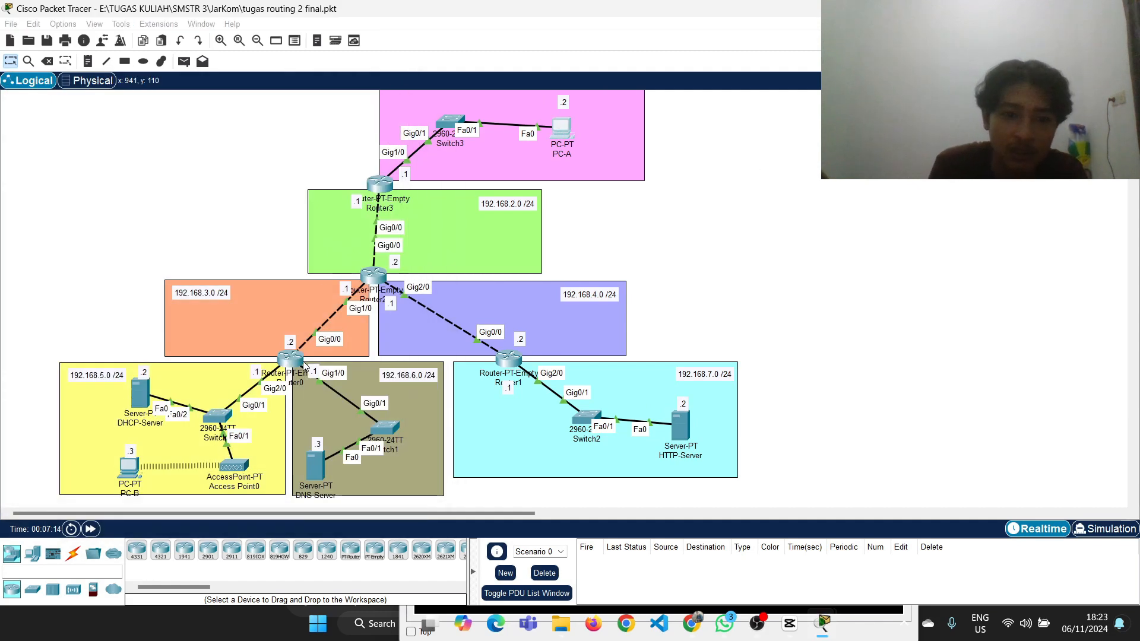
Replace PC-B's command prompt with its web browser, load eka.com there, and put the window away
scroll(133, 477, down, 2)
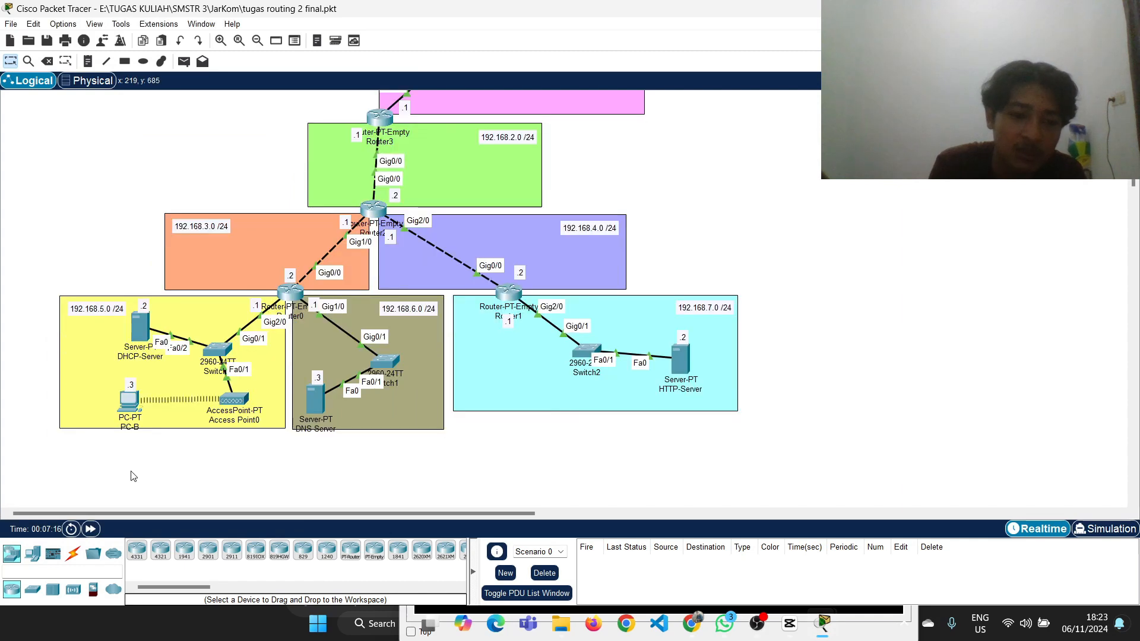
click(130, 410)
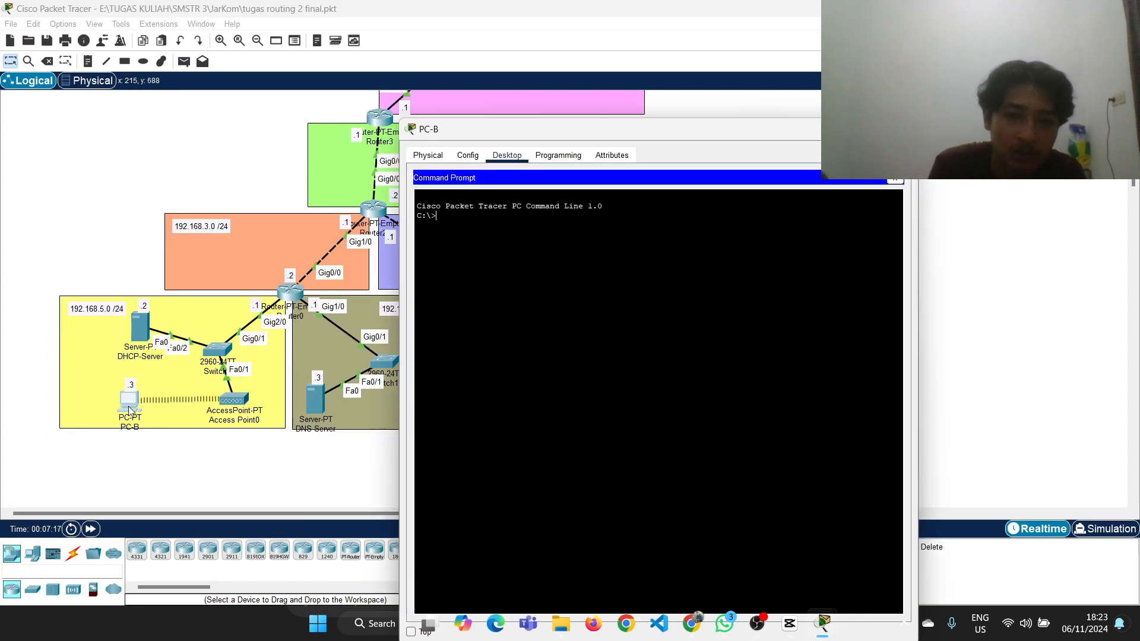
click(564, 157)
click(507, 156)
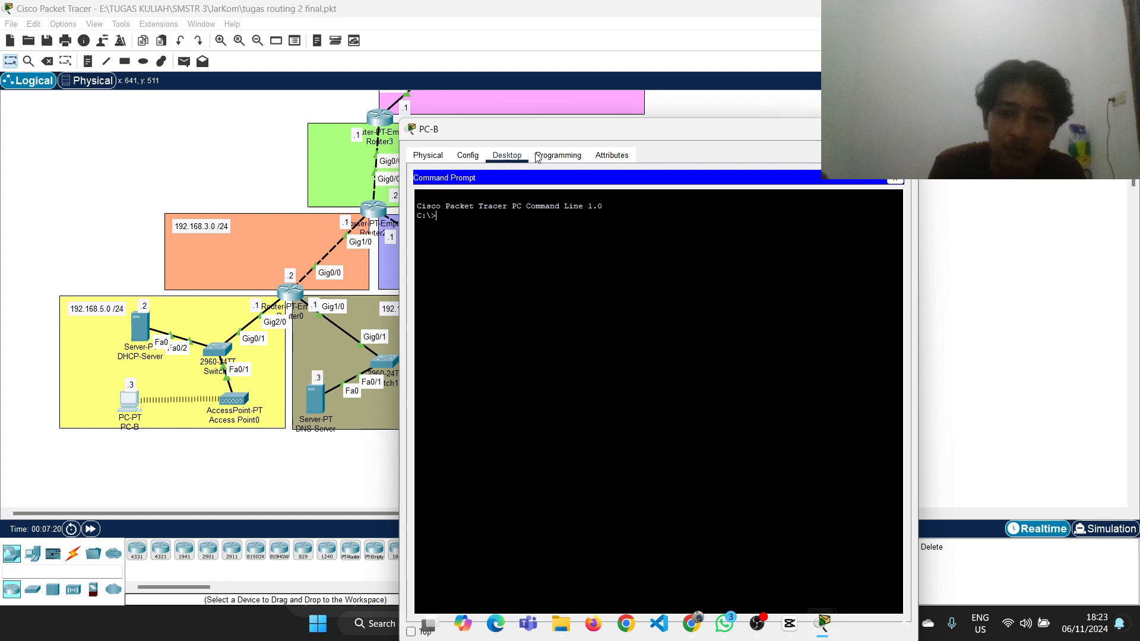
click(895, 178)
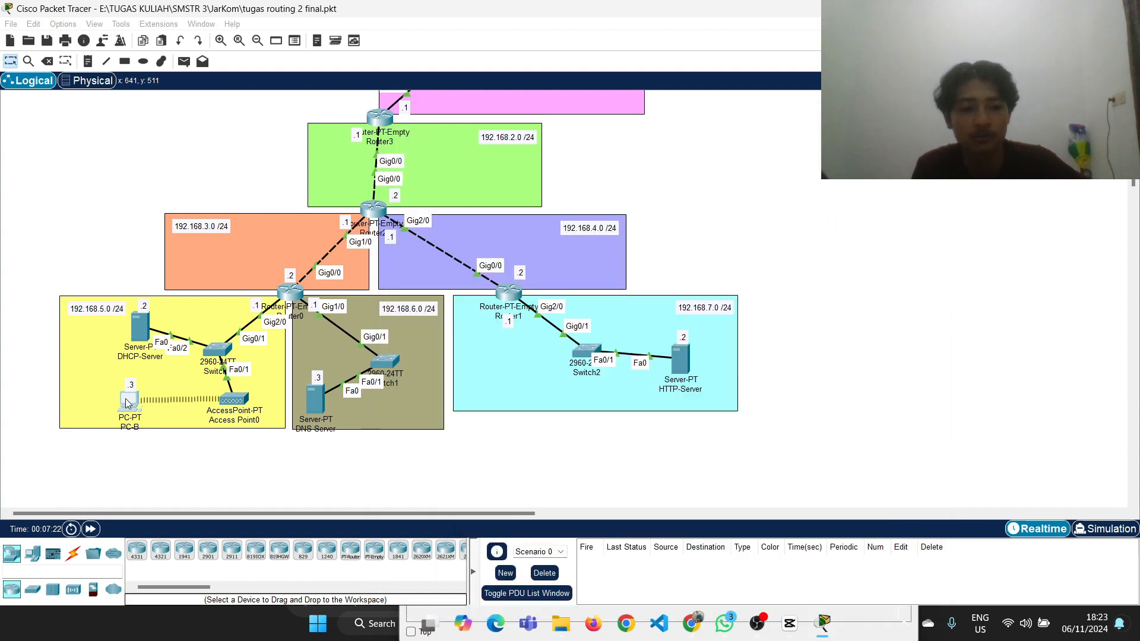
click(128, 402)
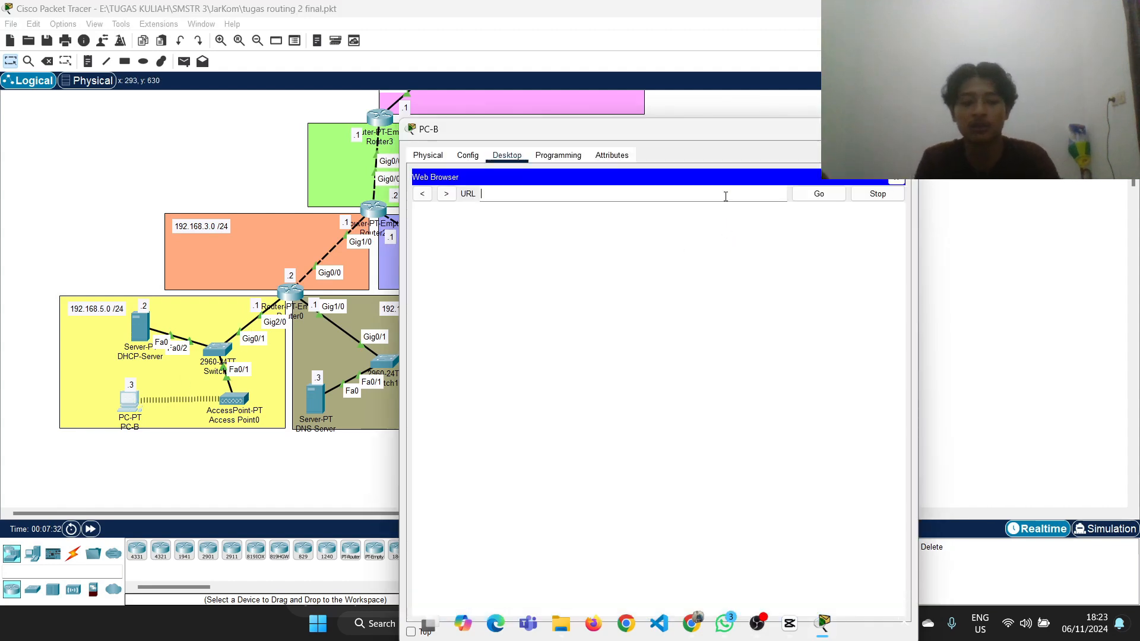
text(eka.com)
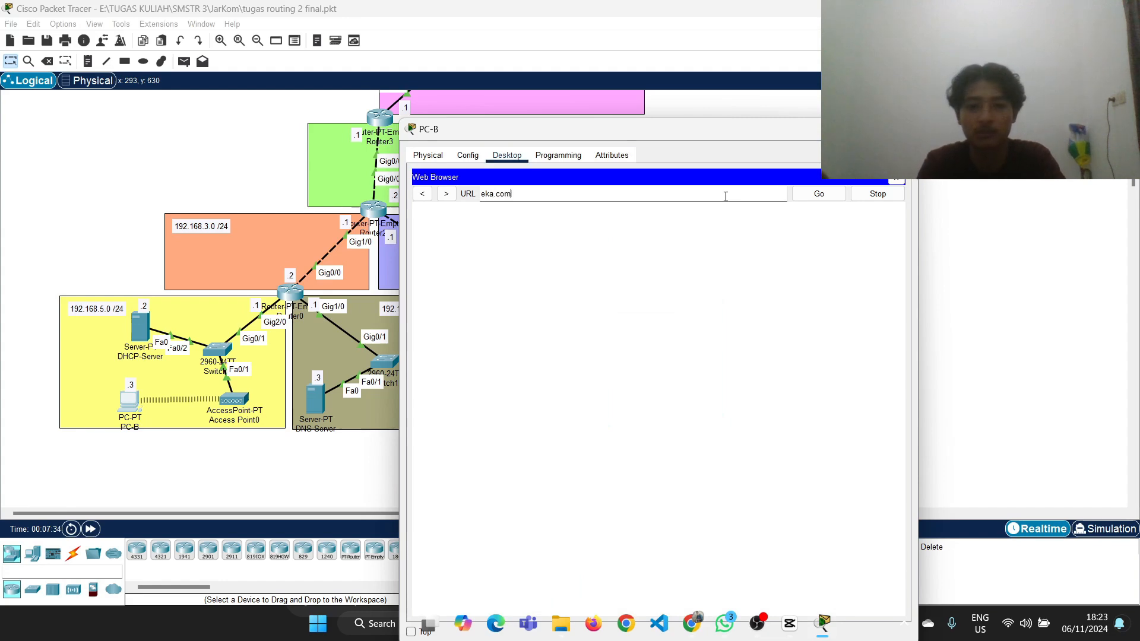
click(799, 198)
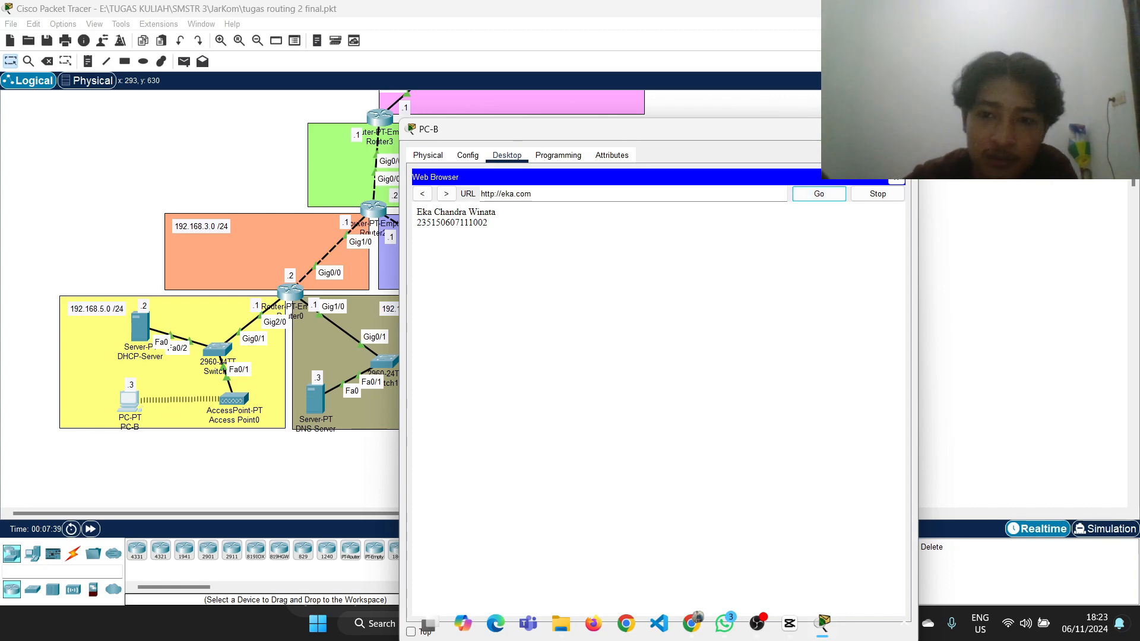
click(902, 129)
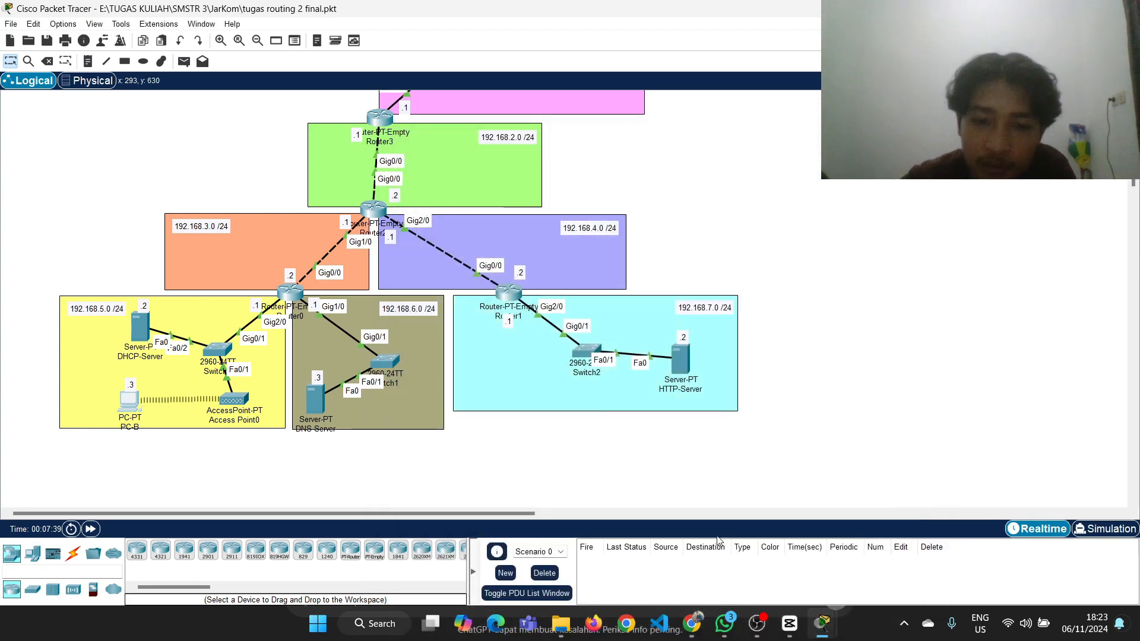
Review the analysis requirements of Tugas Routing 2 in Google Classroom and return to Packet Tracer
click(701, 627)
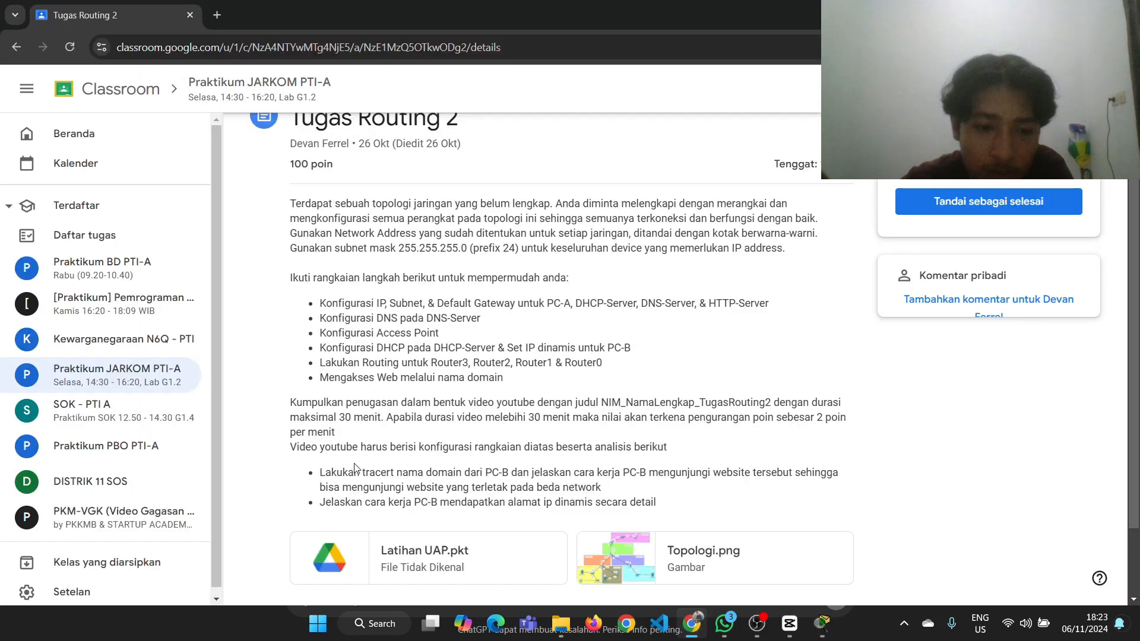
scroll(355, 467, down, 1)
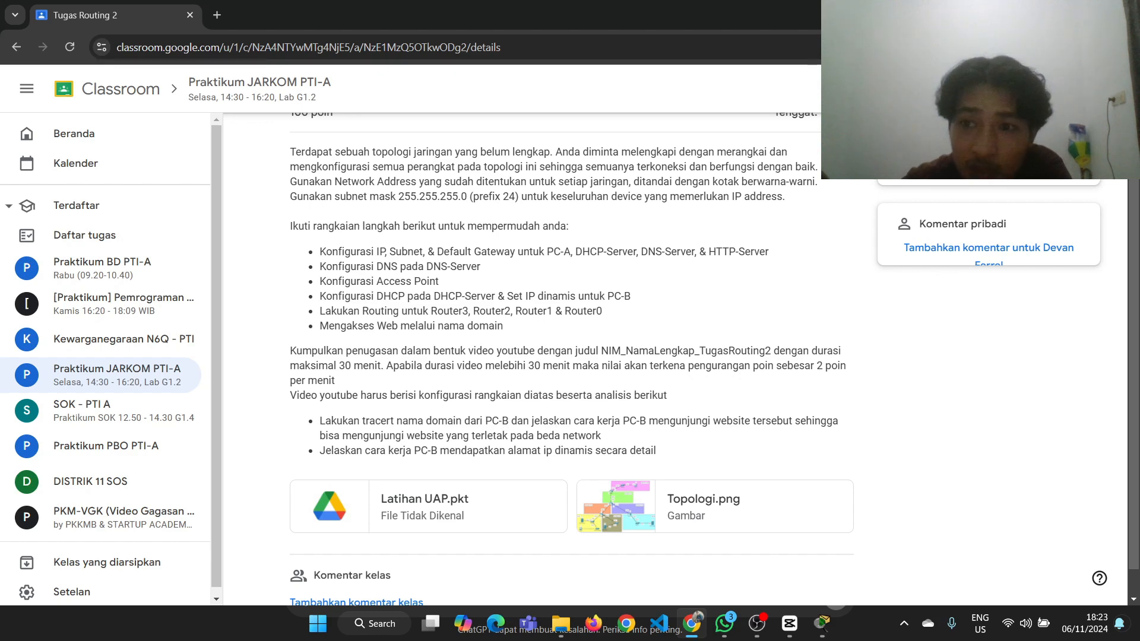
key(alt+Tab)
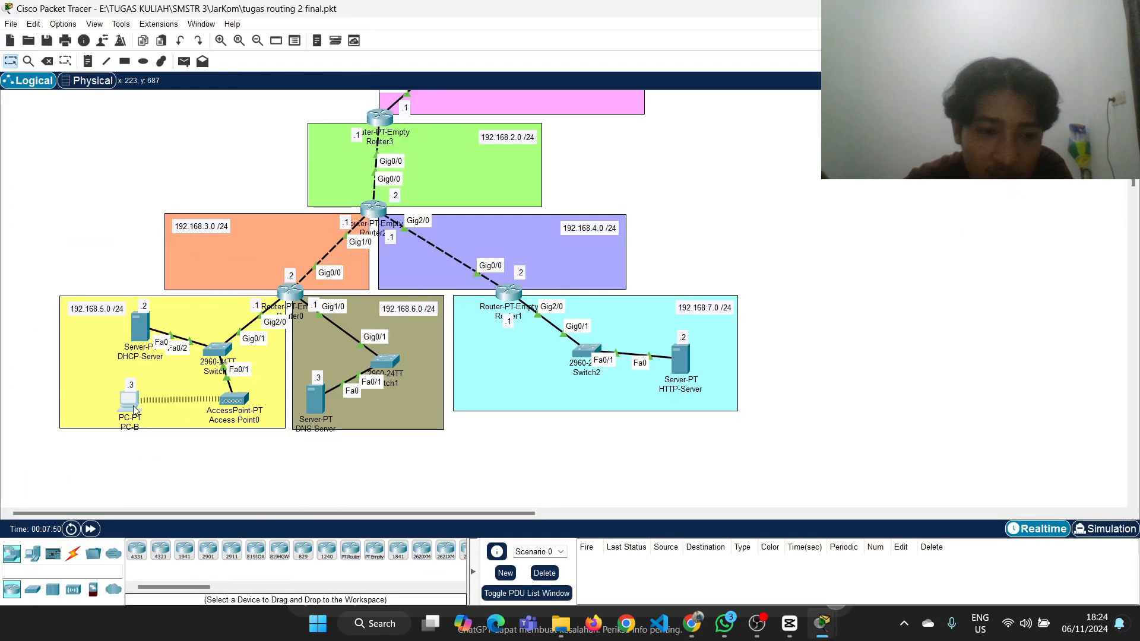
Trace the route to the web server from PC-B's command prompt with tracert eka.com
click(132, 402)
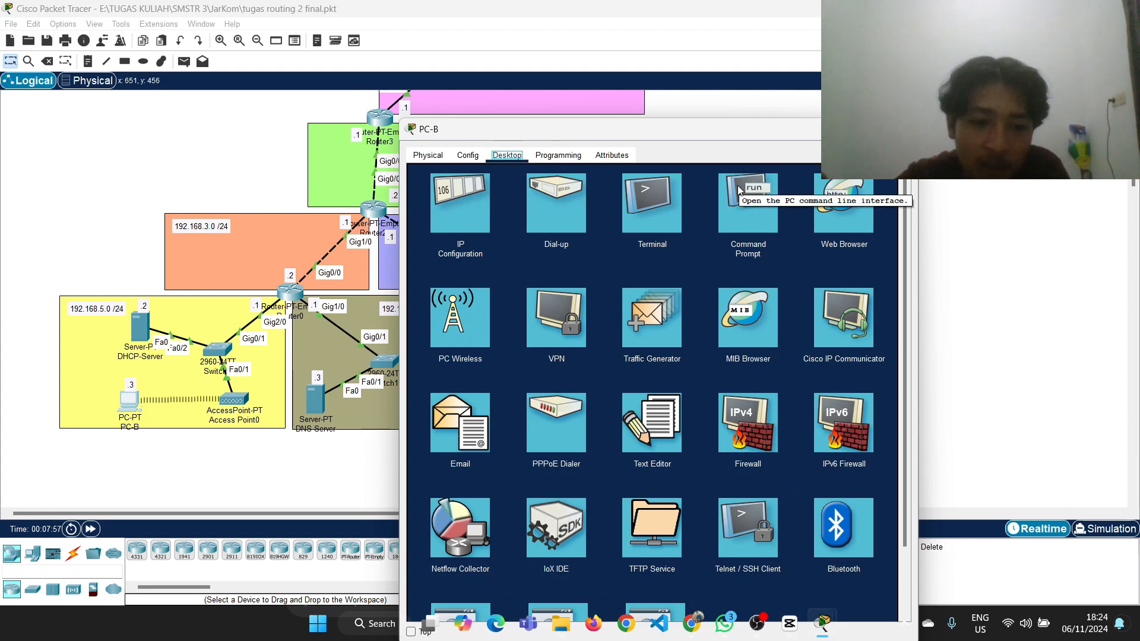
click(758, 190)
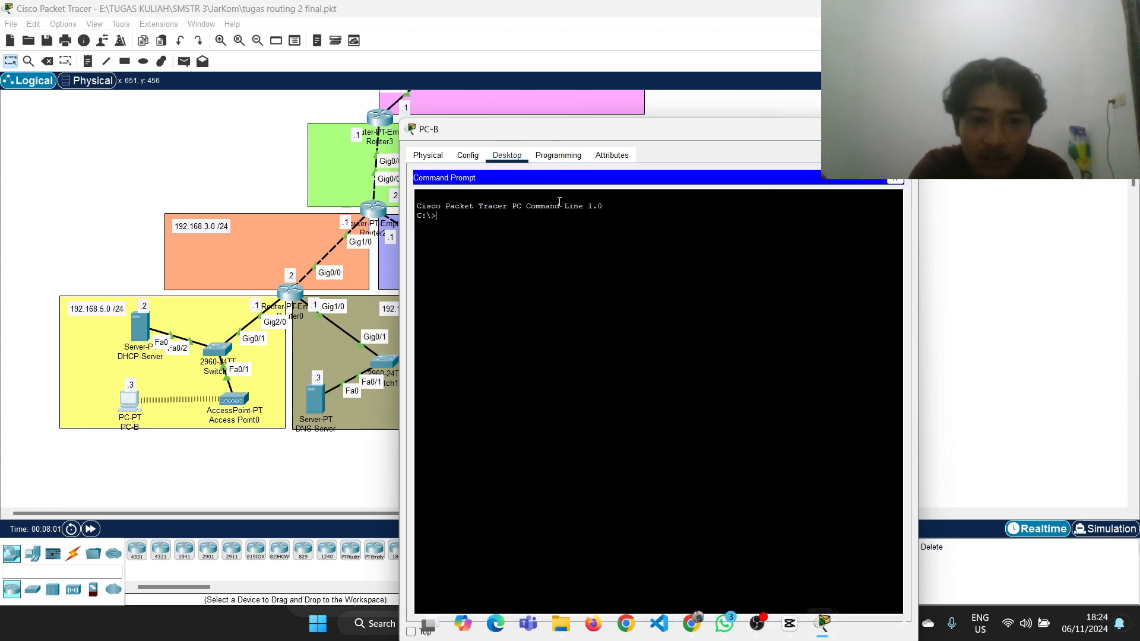
text(tracert eka.com)
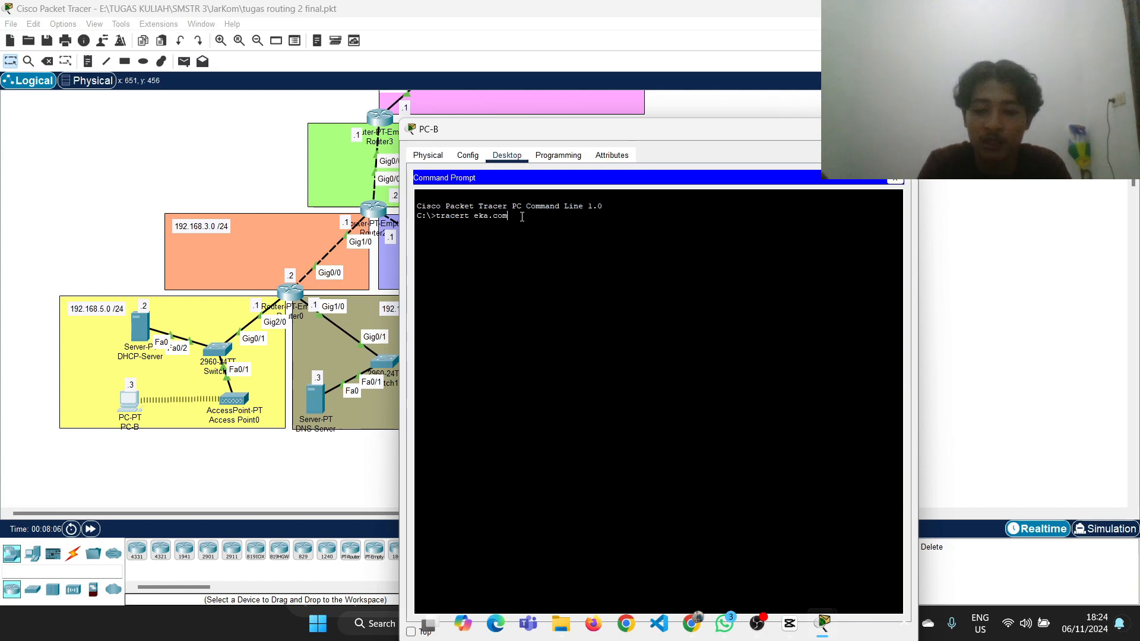
key(Return)
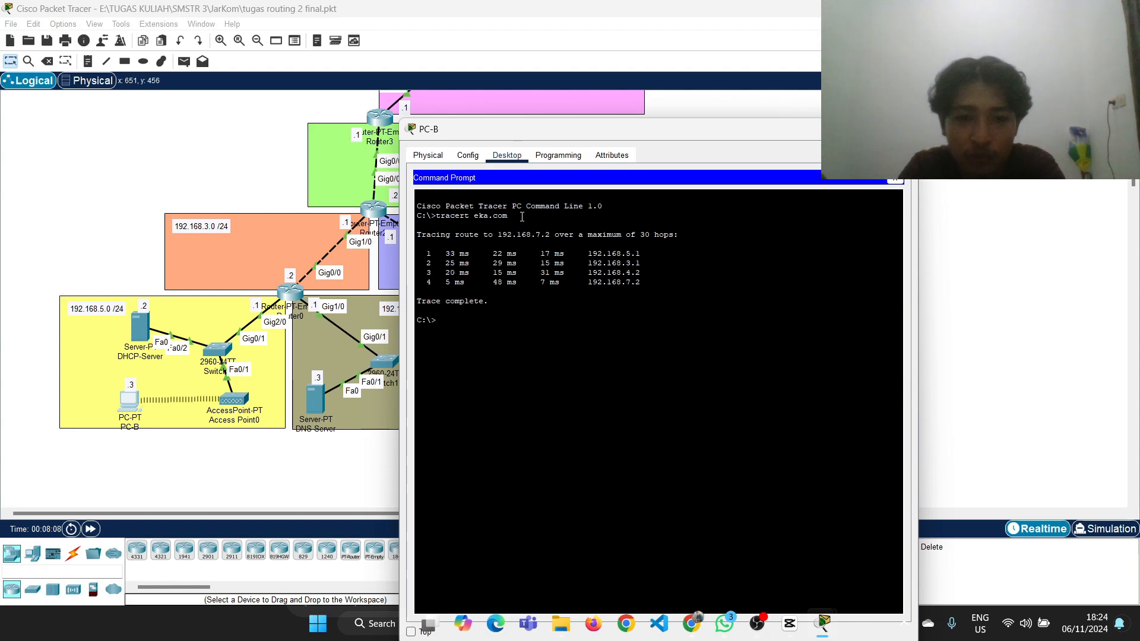
Place PC-B's trace output beside the topology and compare each hop with the routers along the path to HTTP-Server
click(446, 254)
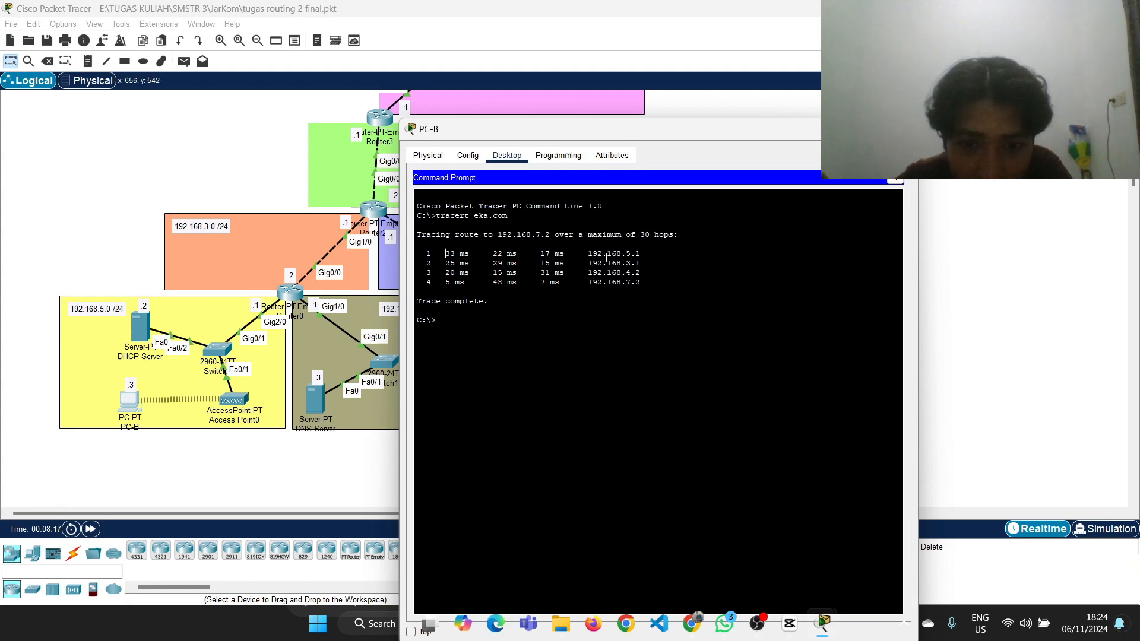
click(215, 463)
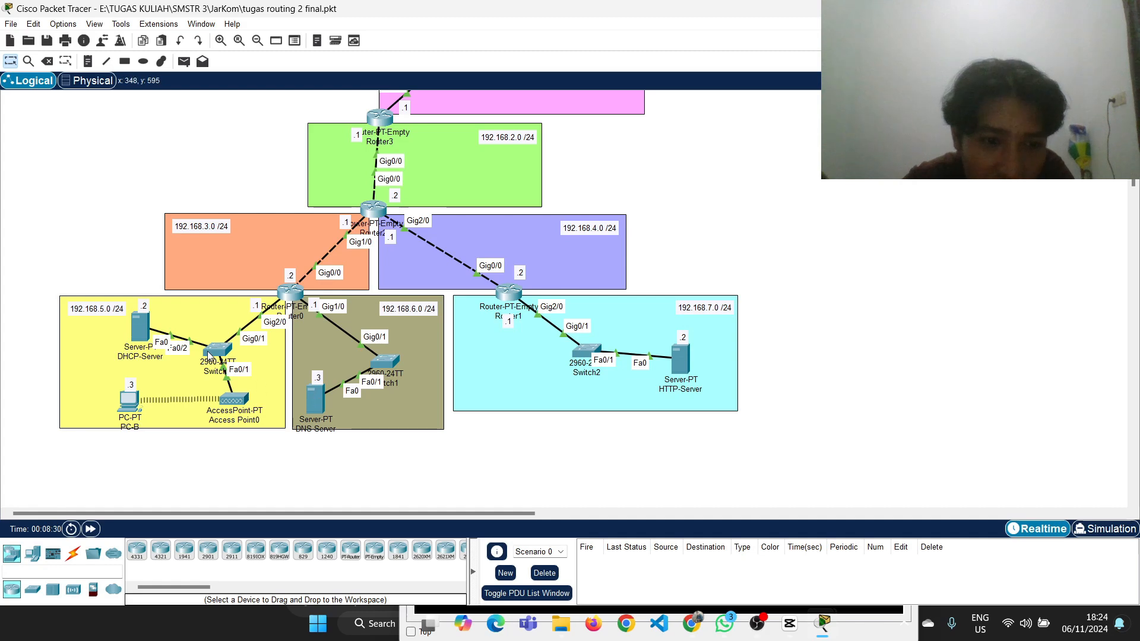
click(122, 401)
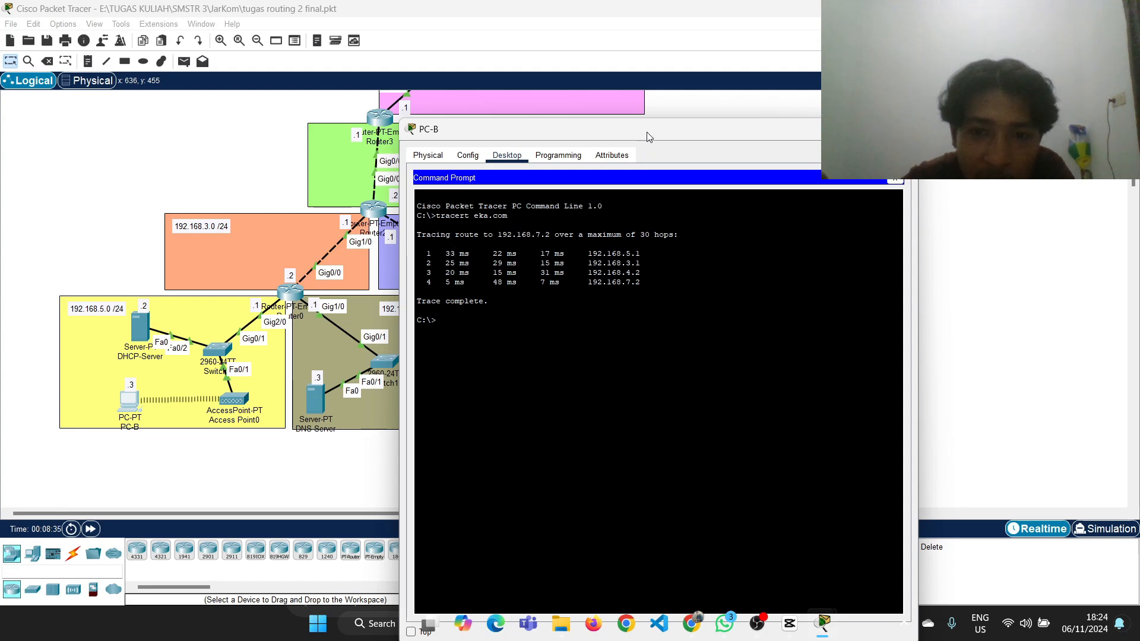
drag(647, 133, 700, 57)
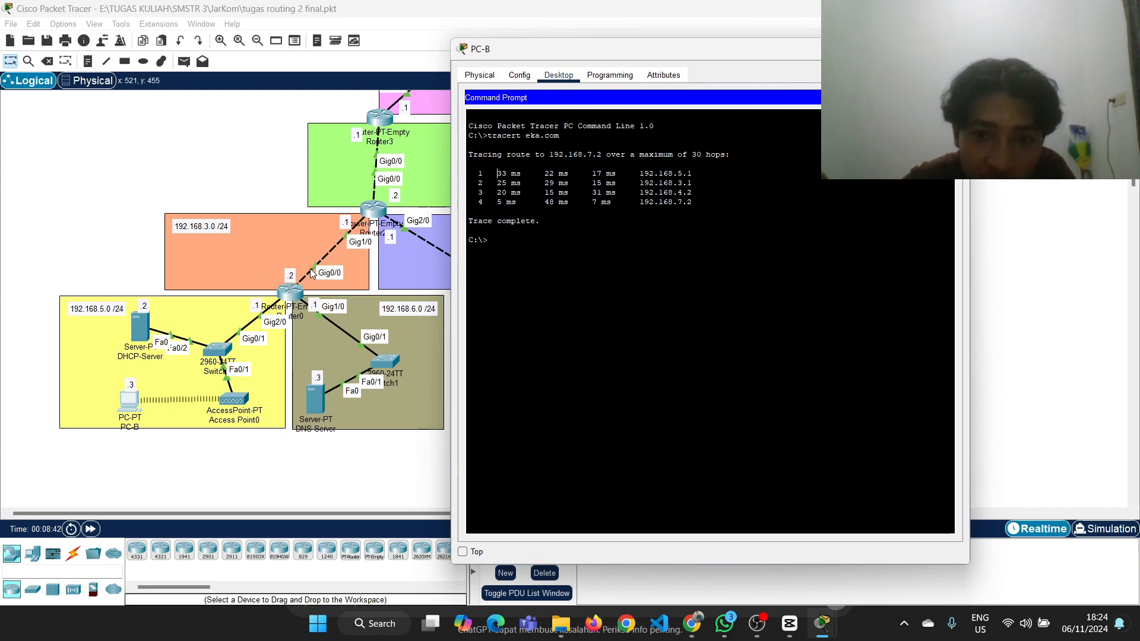
scroll(402, 256, right, 3)
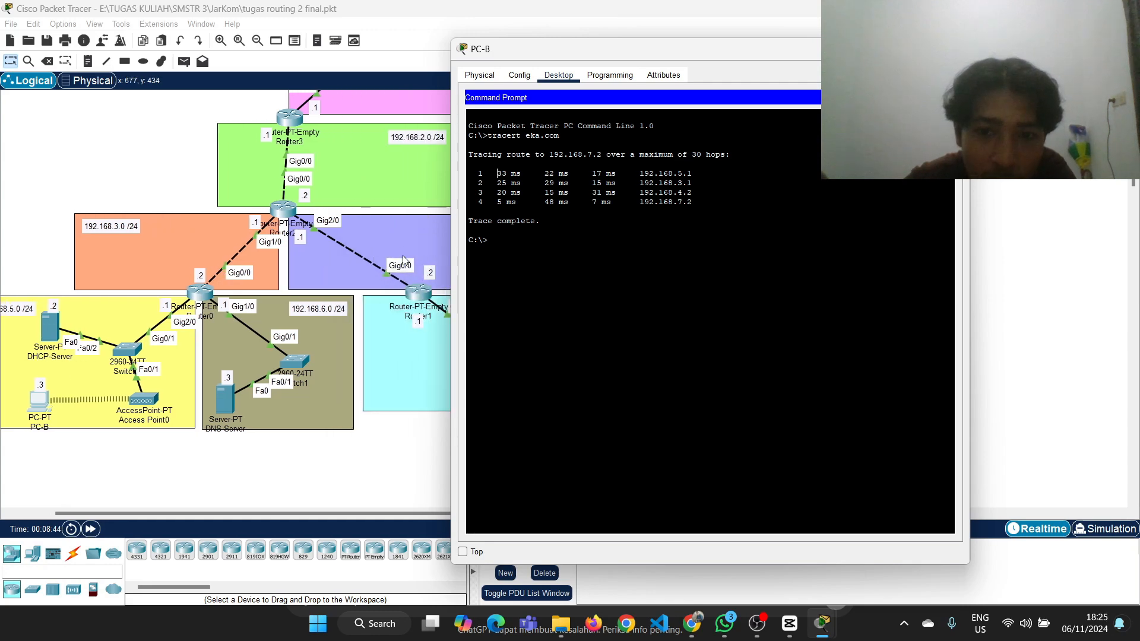
scroll(403, 260, right, 3)
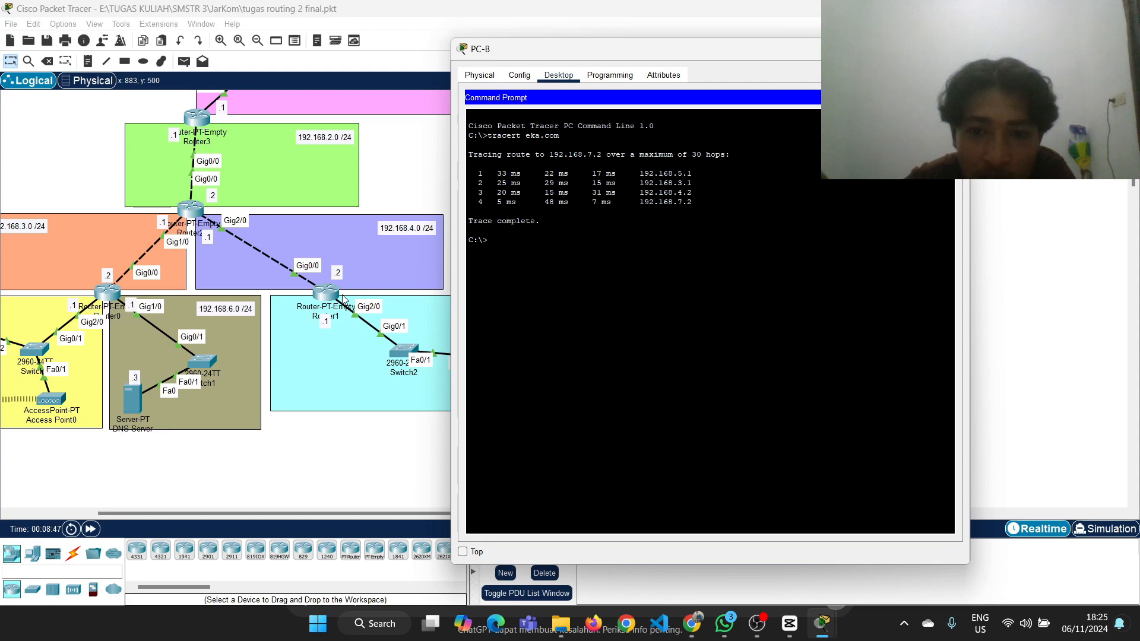
Trace the path from Router0 through Router2 and Router1 to HTTP-Server in the topology, matching it against PC-B's tracert hops
scroll(343, 299, right, 10)
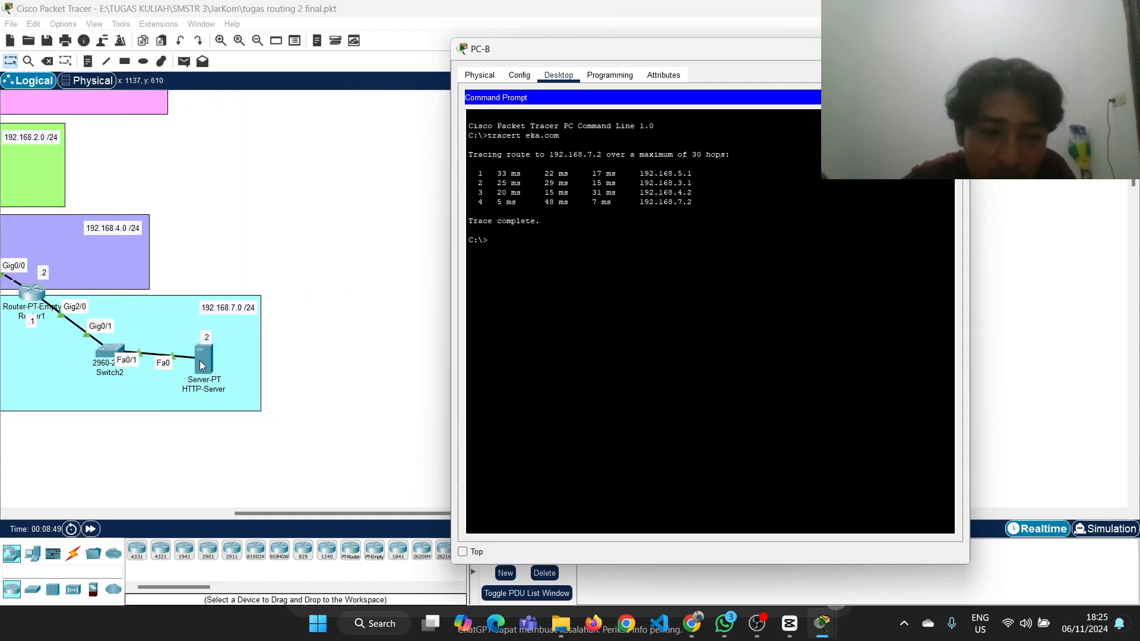
scroll(204, 365, left, 4)
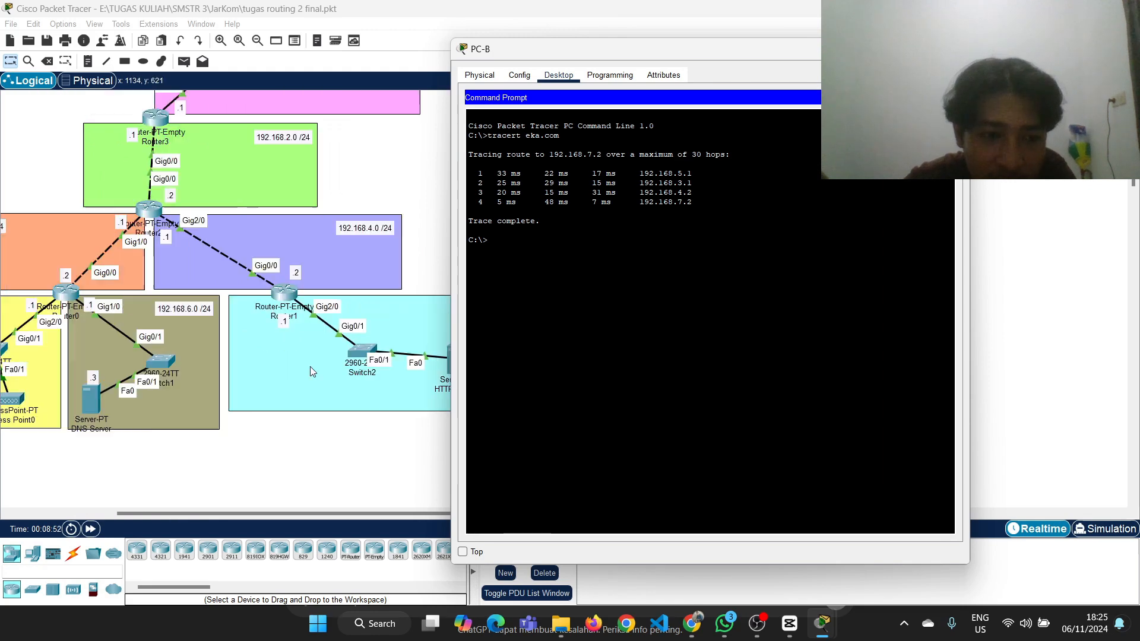
scroll(309, 379, left, 12)
scroll(315, 402, right, 8)
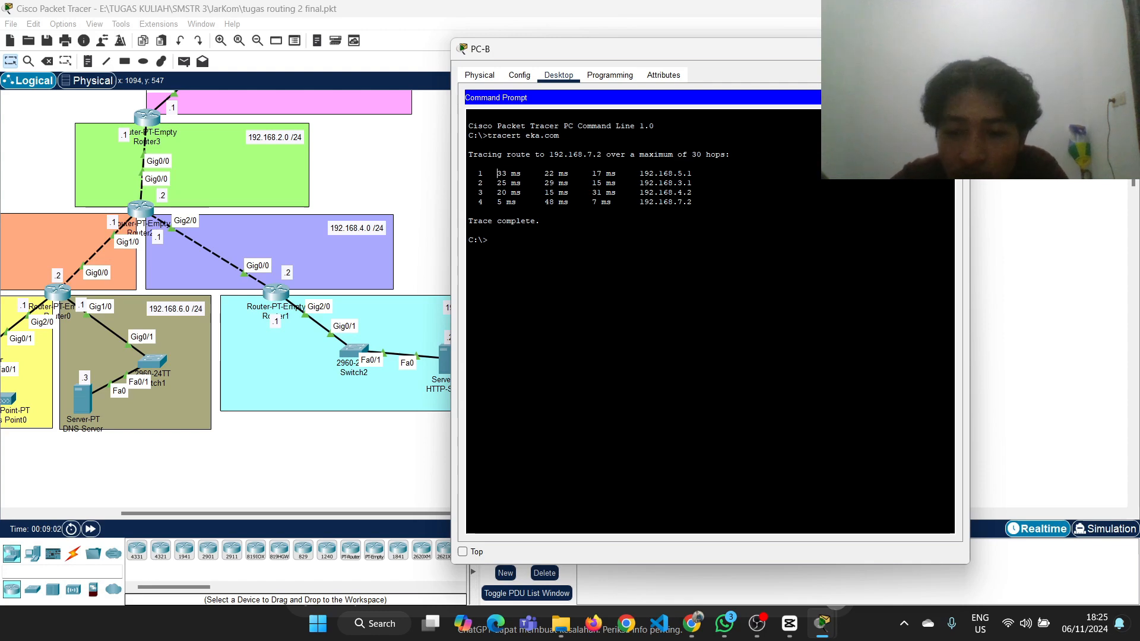
scroll(252, 271, left, 3)
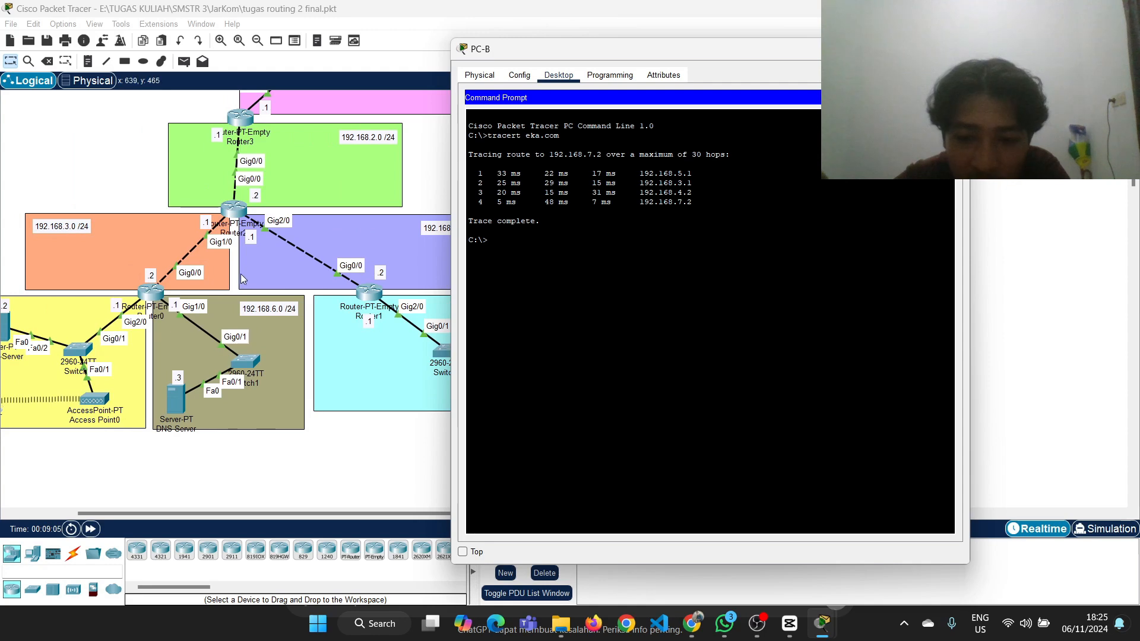
scroll(342, 334, right, 7)
scroll(341, 329, right, 2)
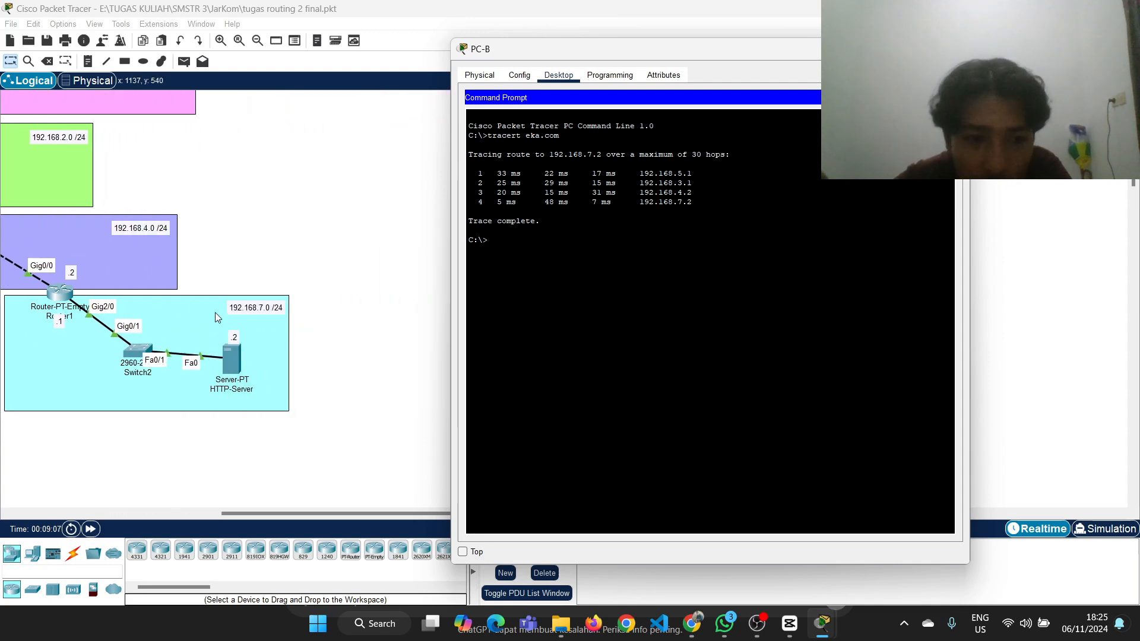
scroll(232, 332, left, 12)
scroll(285, 365, right, 9)
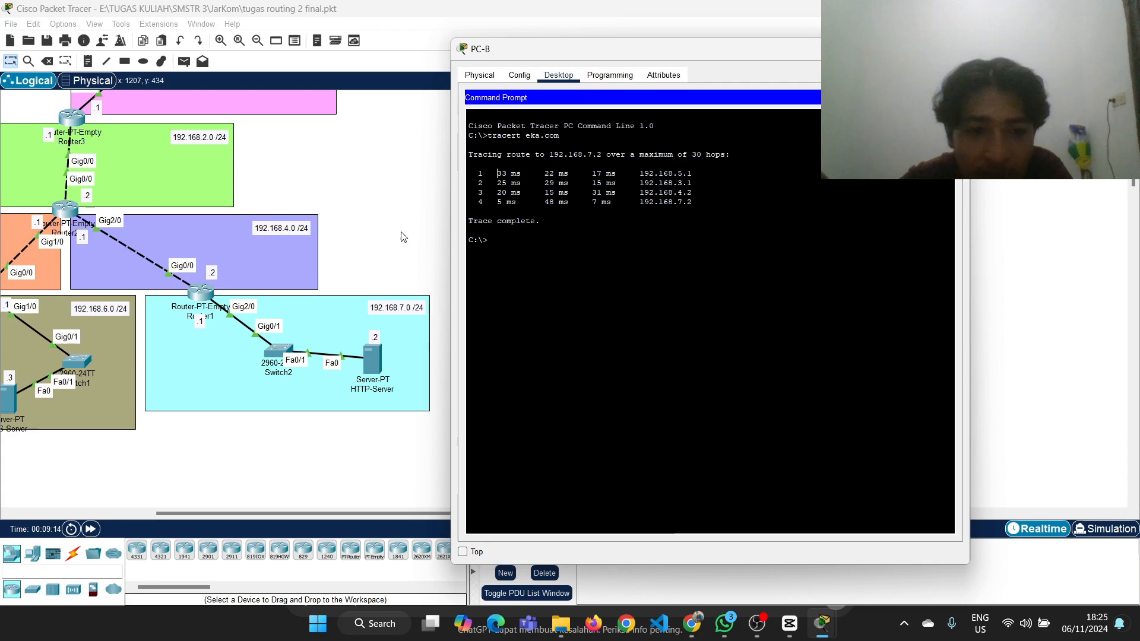
scroll(401, 233, left, 4)
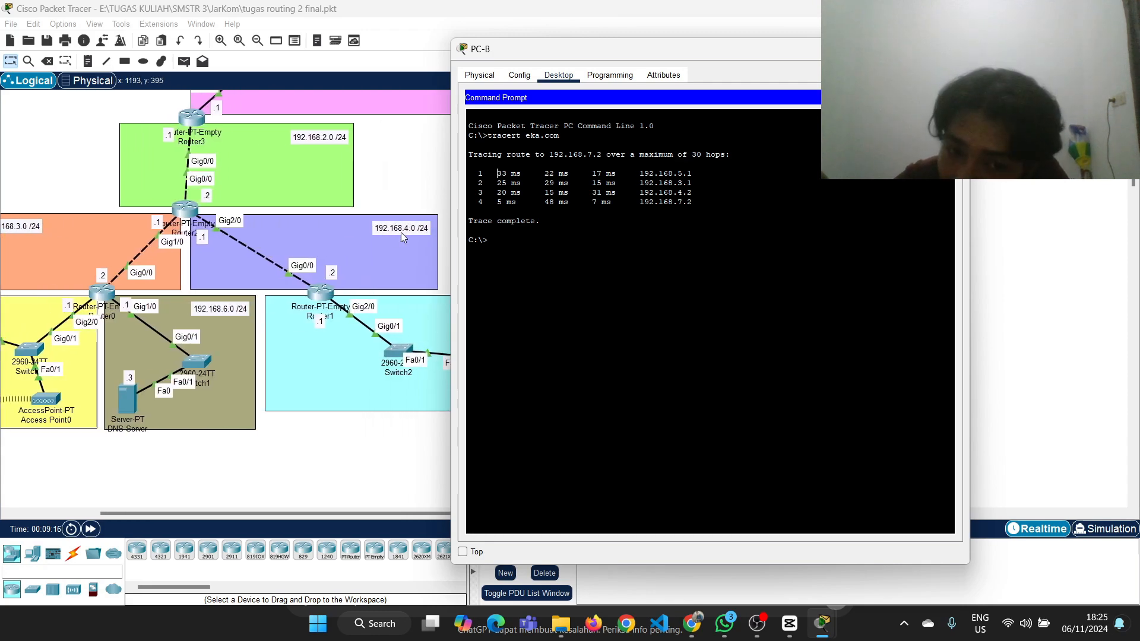
Put PC-B's window away, review the remaining analysis requirement in Google Classroom, and return to Packet Tracer
click(420, 169)
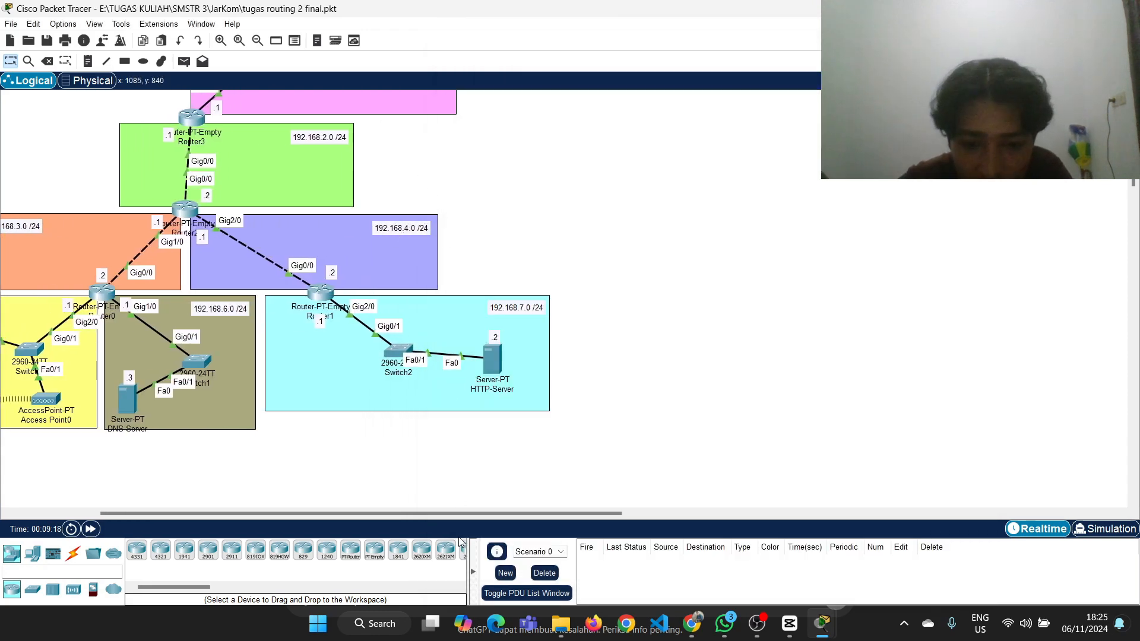
click(692, 623)
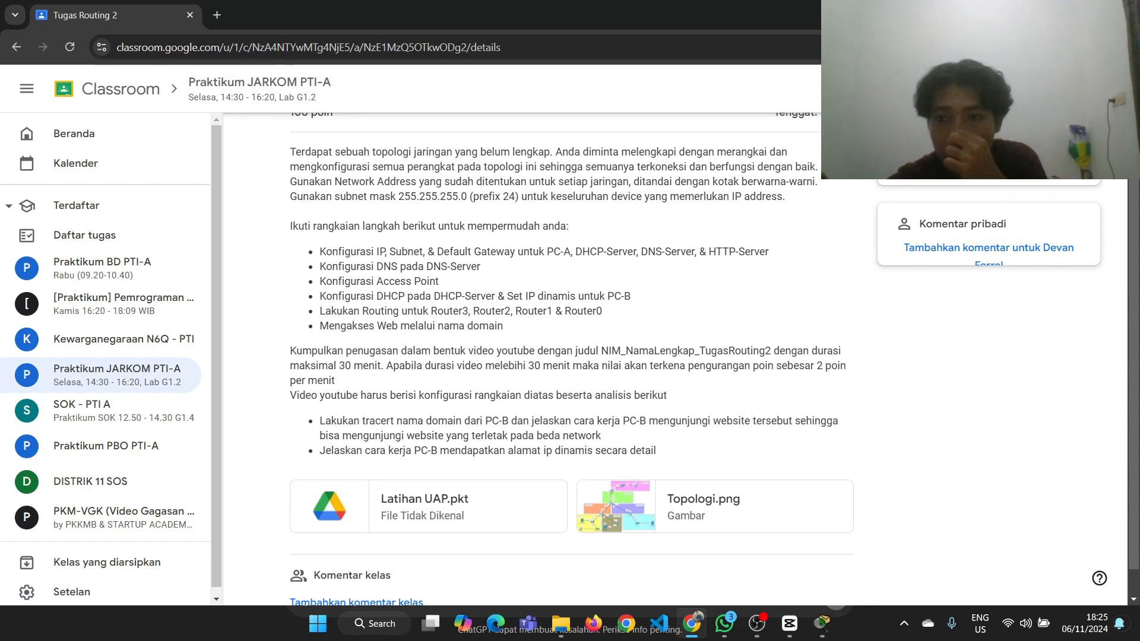
key(alt+Tab)
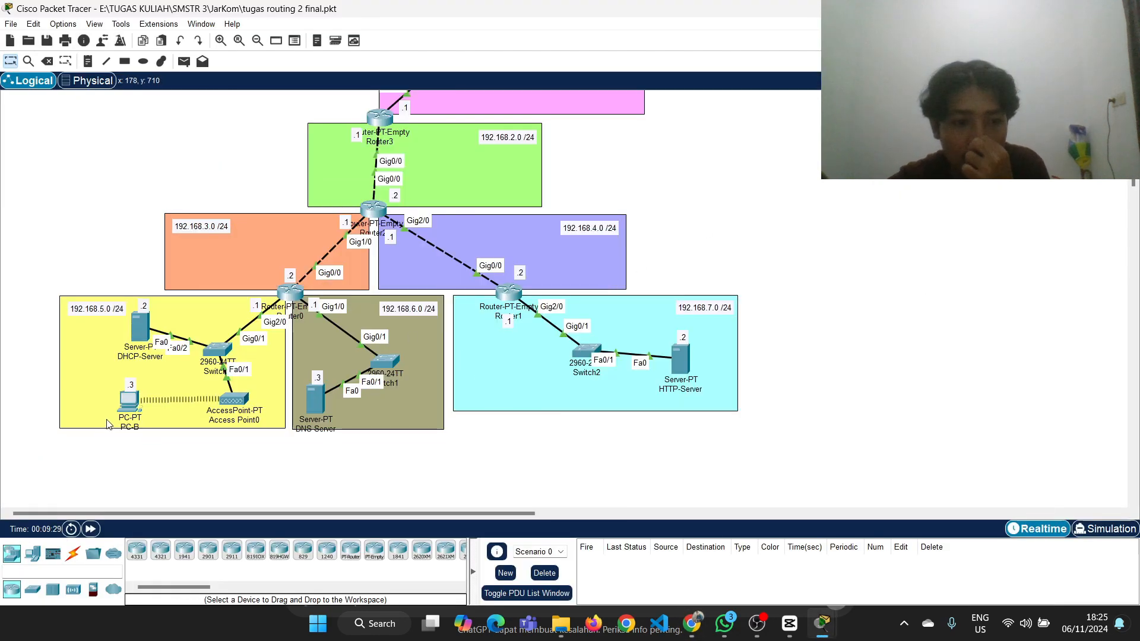
Reopen PC-B and replace its command prompt with the IP Configuration tool
click(129, 402)
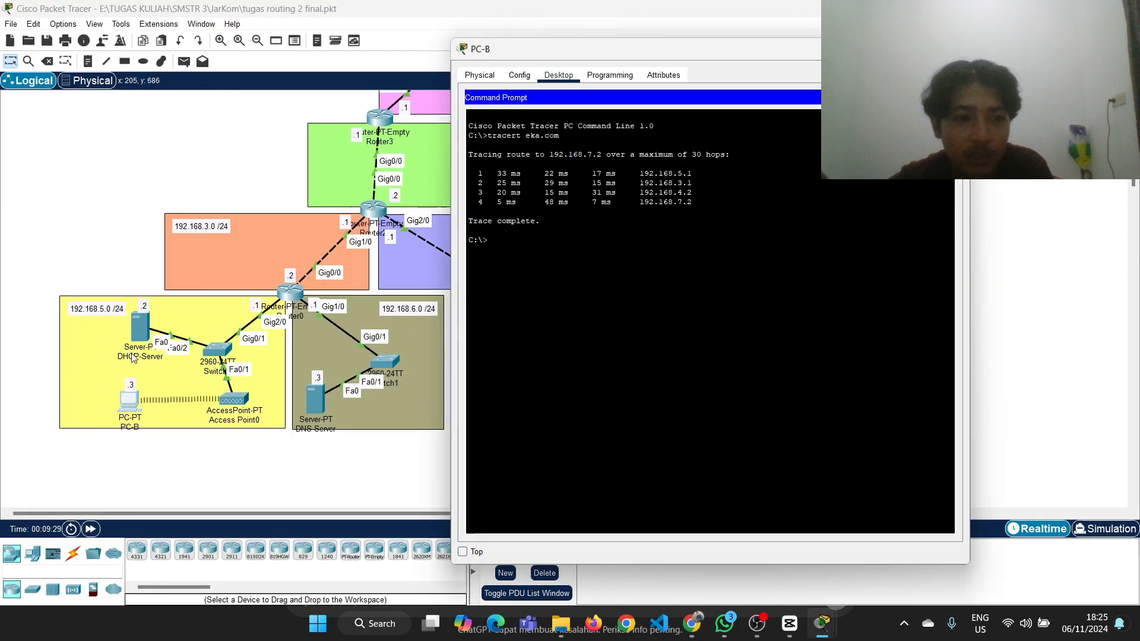
click(516, 77)
click(555, 74)
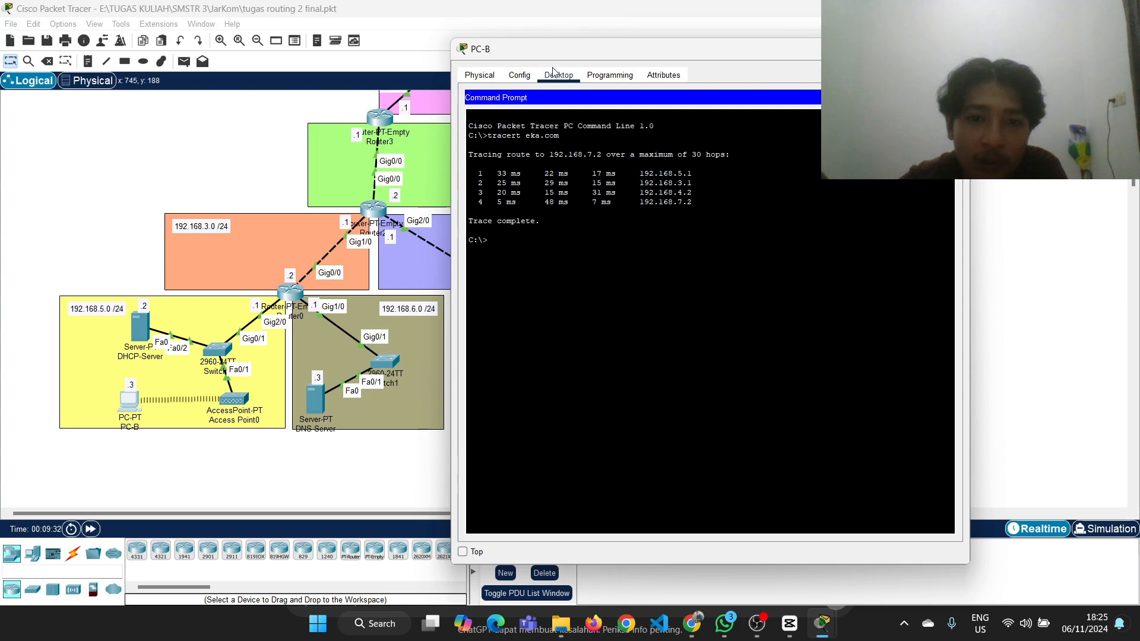
click(522, 76)
click(545, 75)
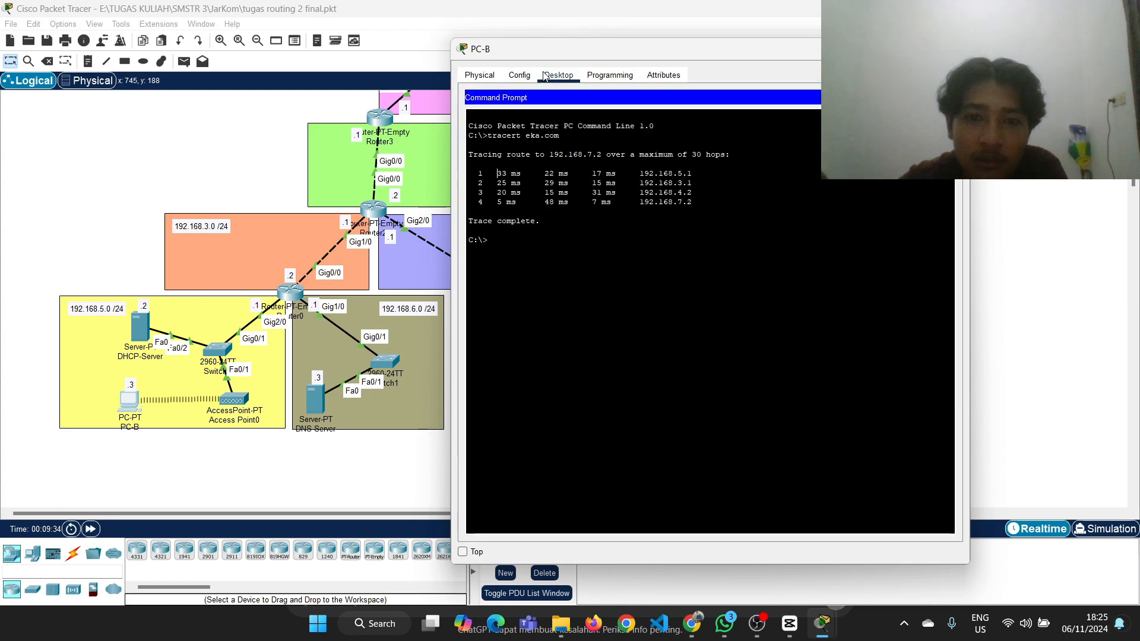
click(947, 98)
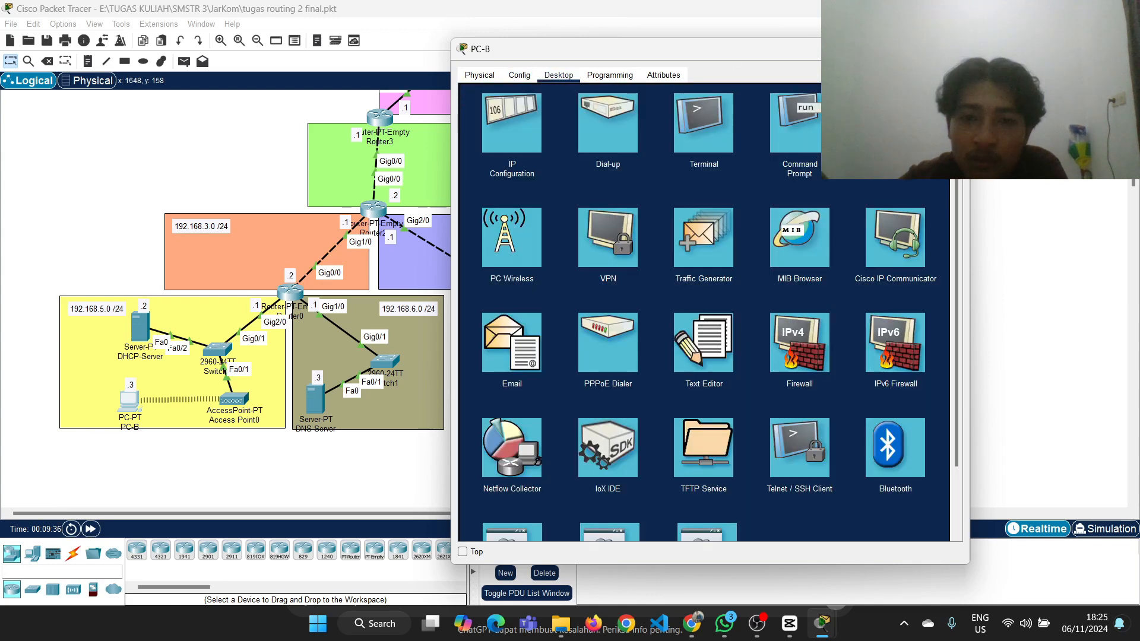
click(522, 137)
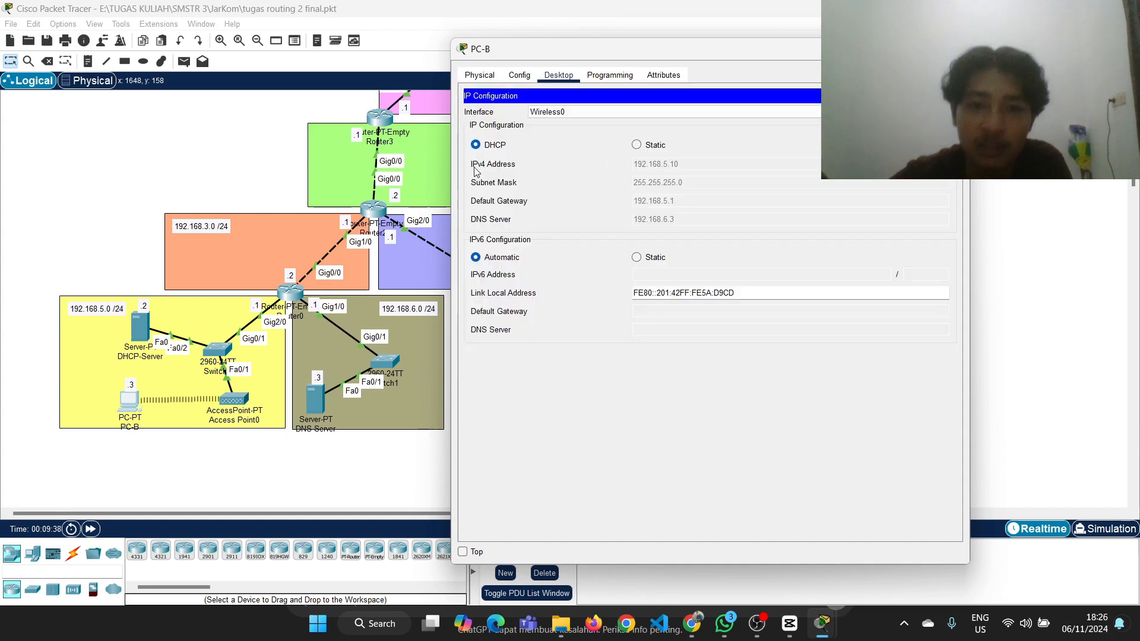
Demonstrate PC-B's dynamic addressing by switching its IPv4 configuration to Static and back to DHCP twice
click(647, 146)
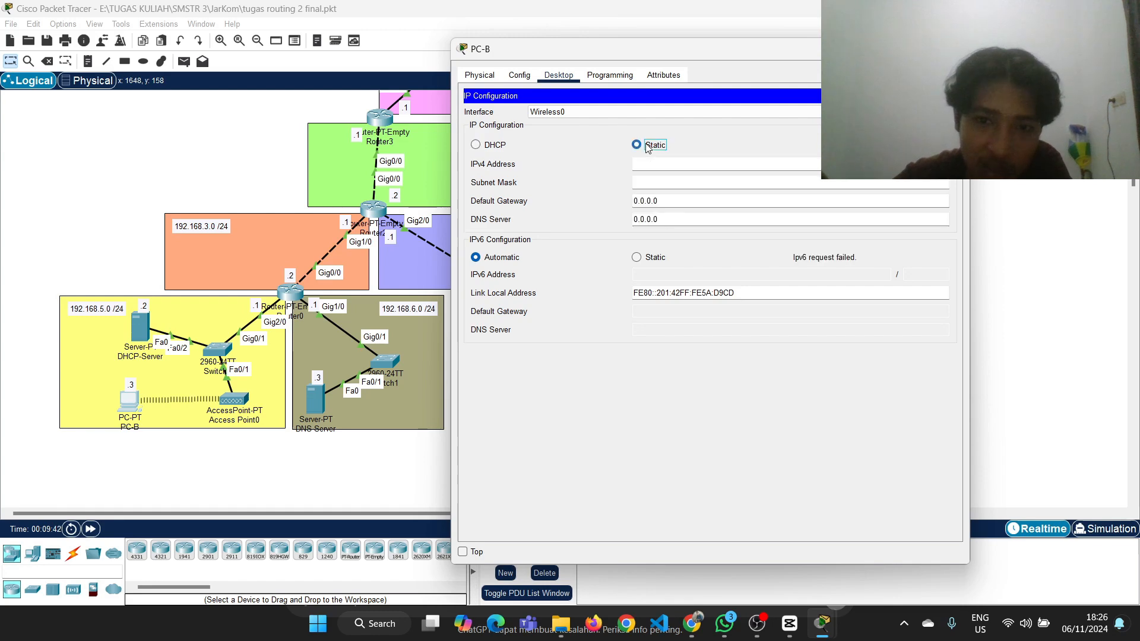
click(475, 145)
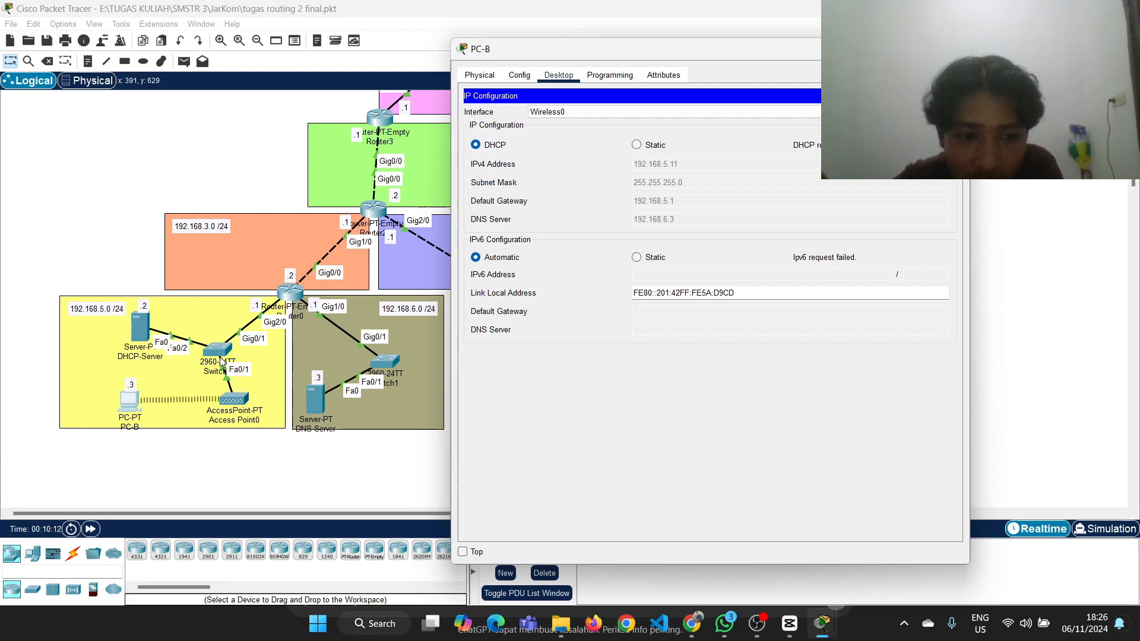
click(130, 398)
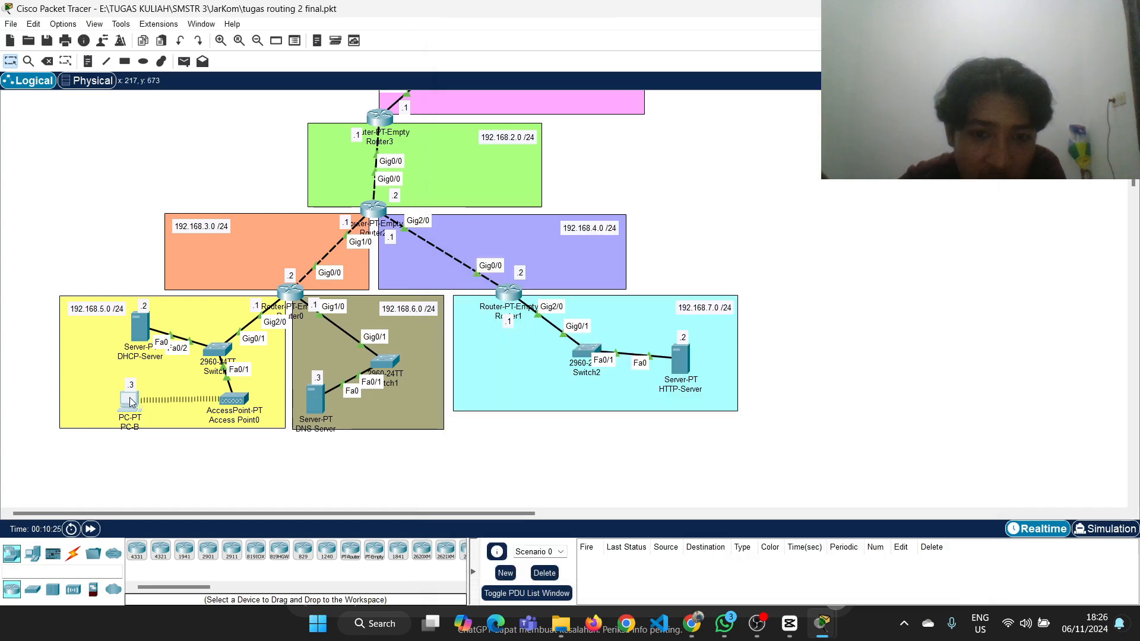
click(129, 398)
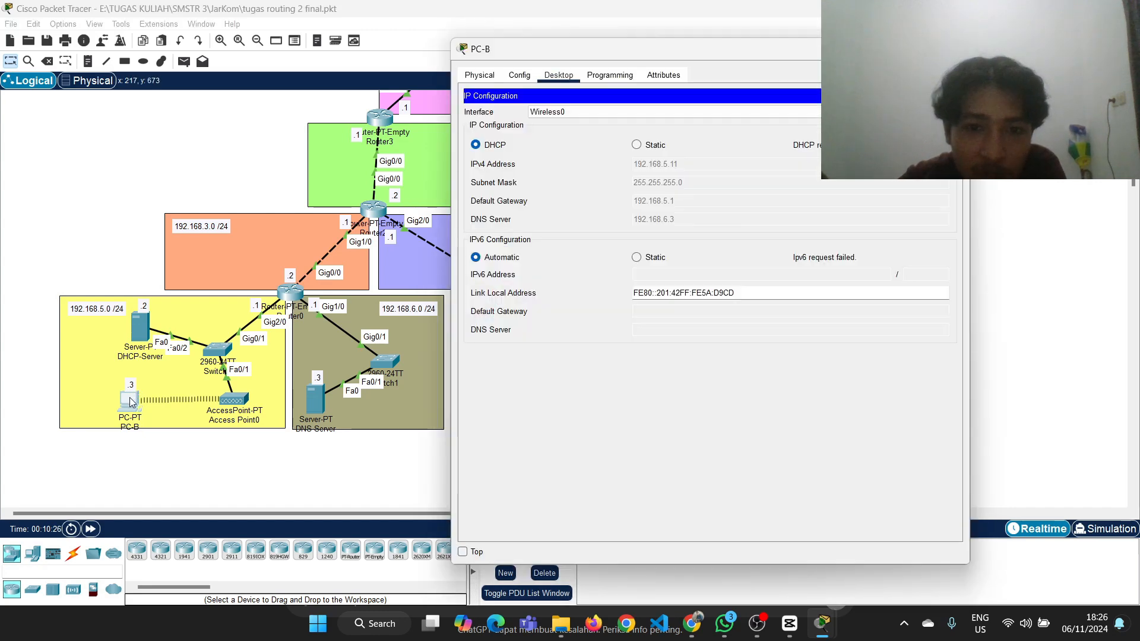
click(642, 146)
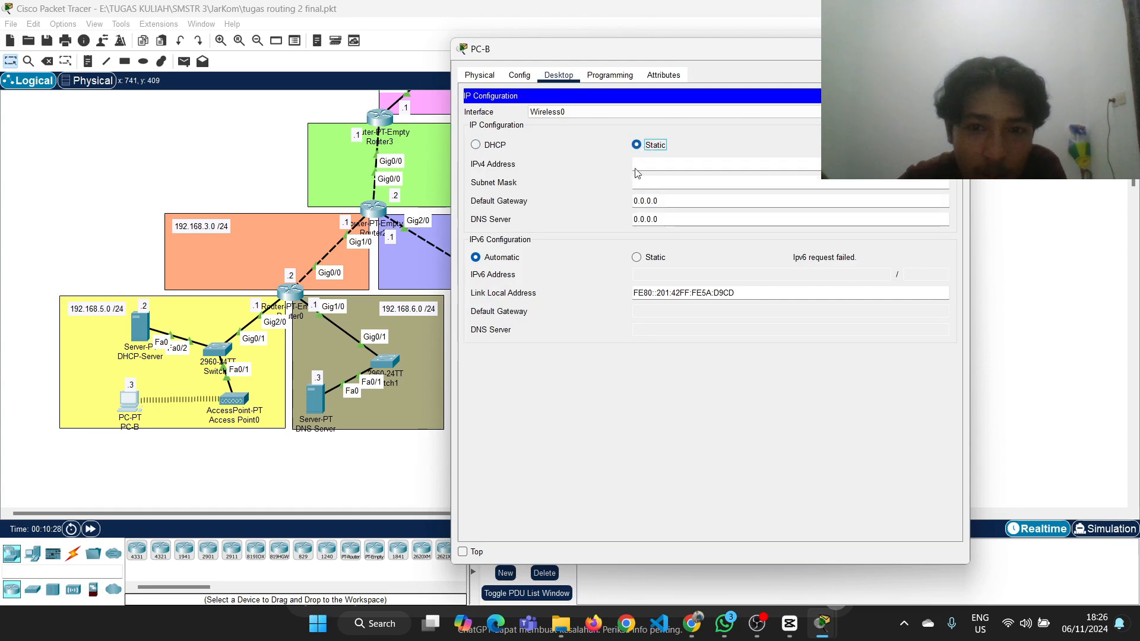
click(486, 146)
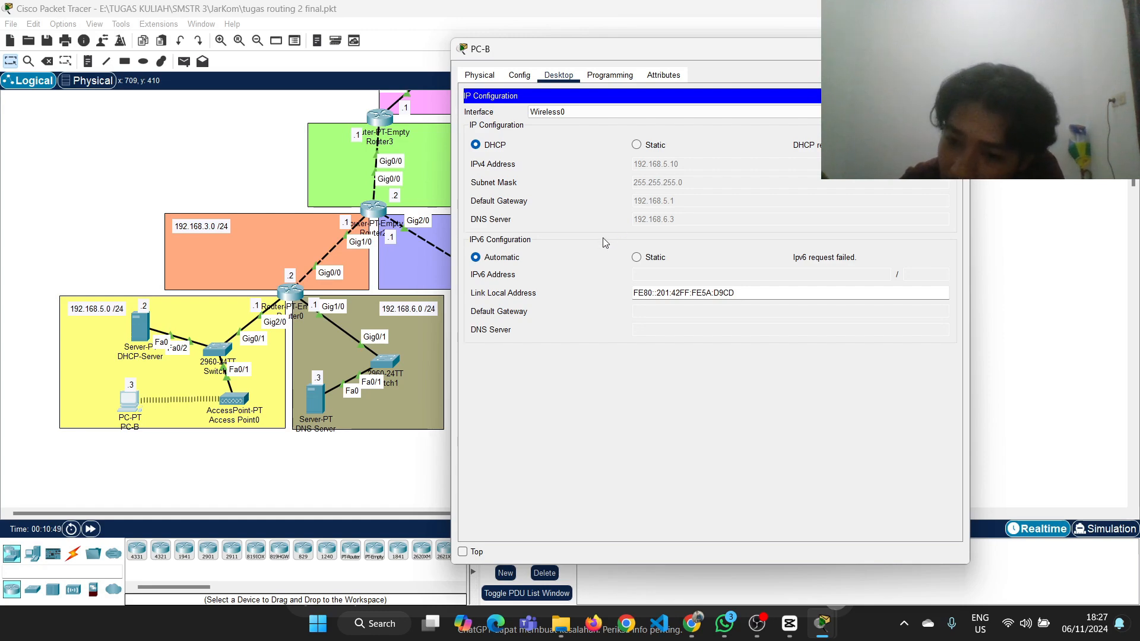
Review the topology from PC-A down to PC-B, recheck PC-B's IP configuration, and put its window away
click(276, 161)
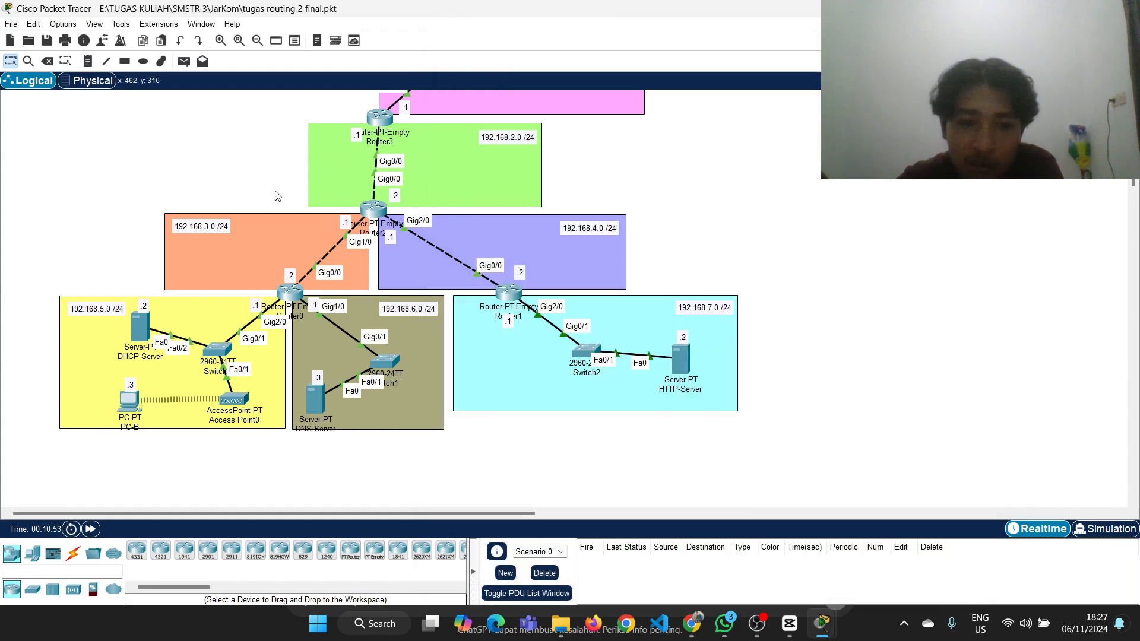
scroll(276, 197, up, 5)
scroll(276, 198, down, 1)
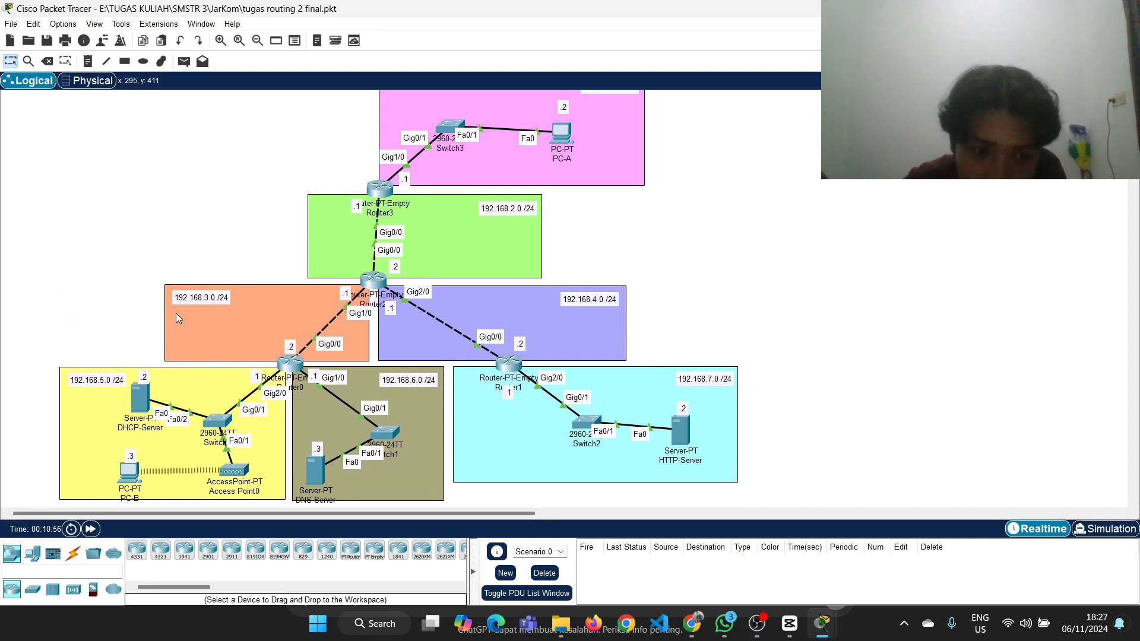
click(130, 471)
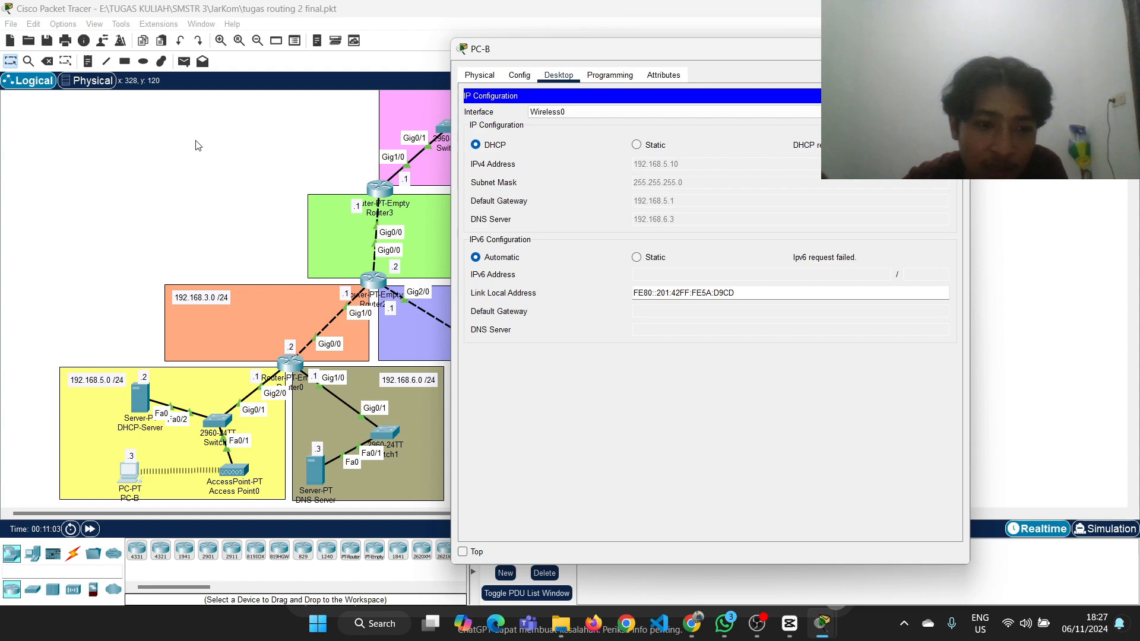
click(145, 255)
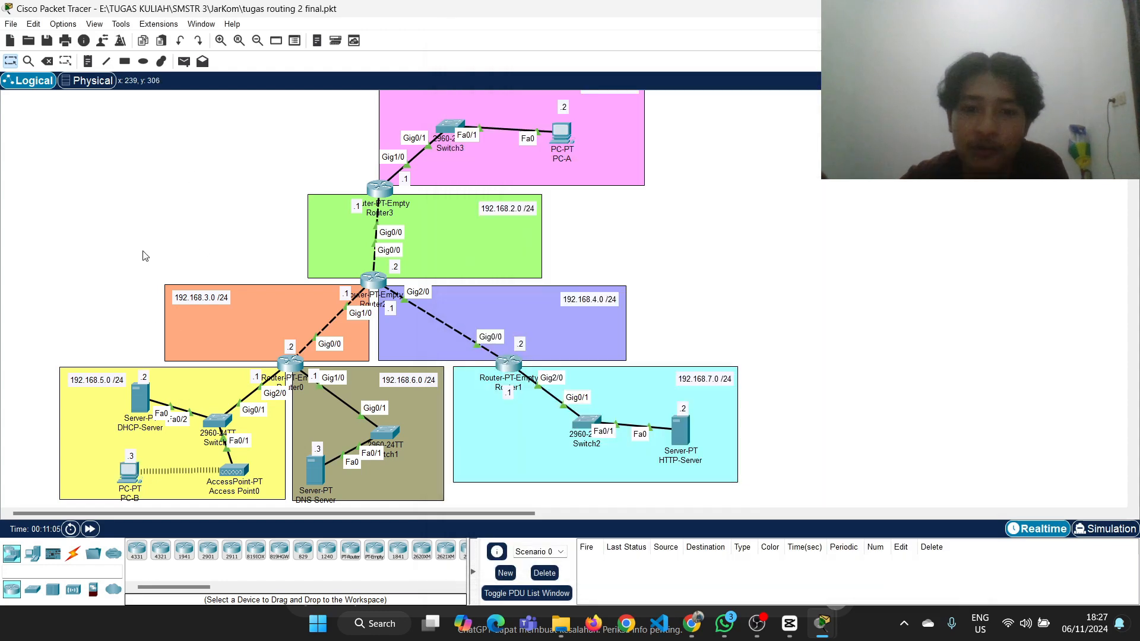
Check the Tugas Routing 2 requirements in Google Classroom once more and switch to OBS Studio
click(692, 629)
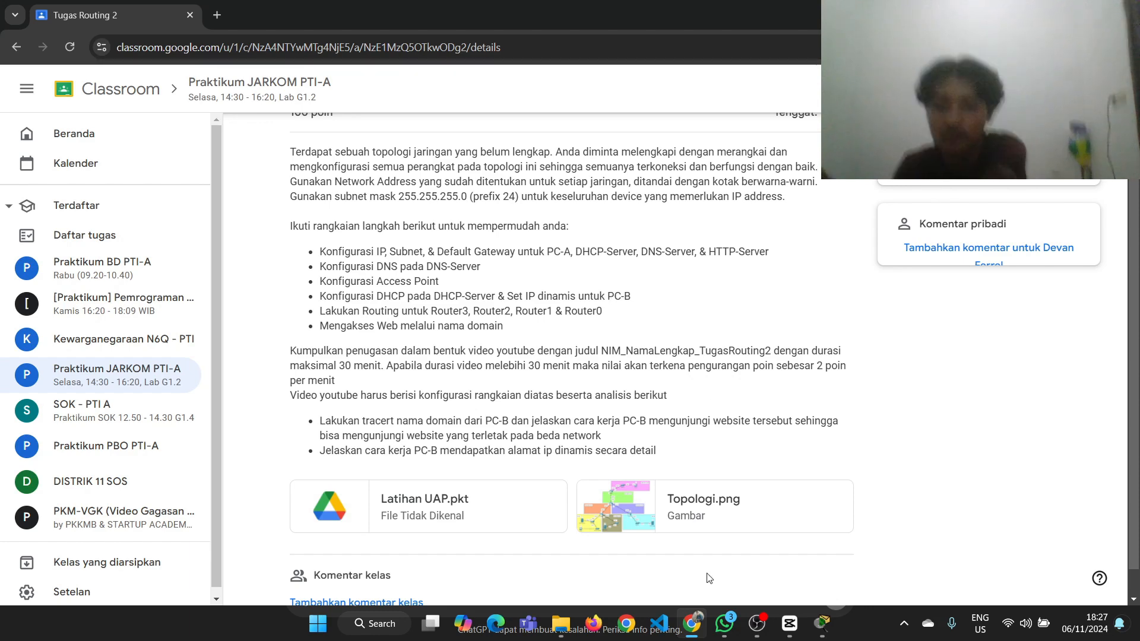
click(755, 632)
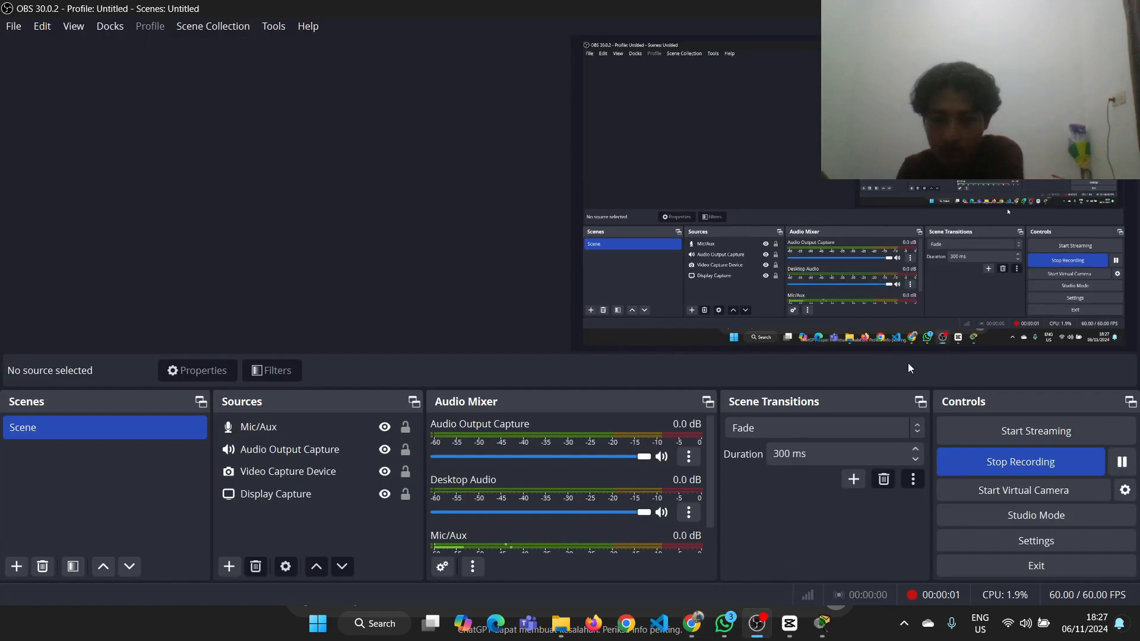